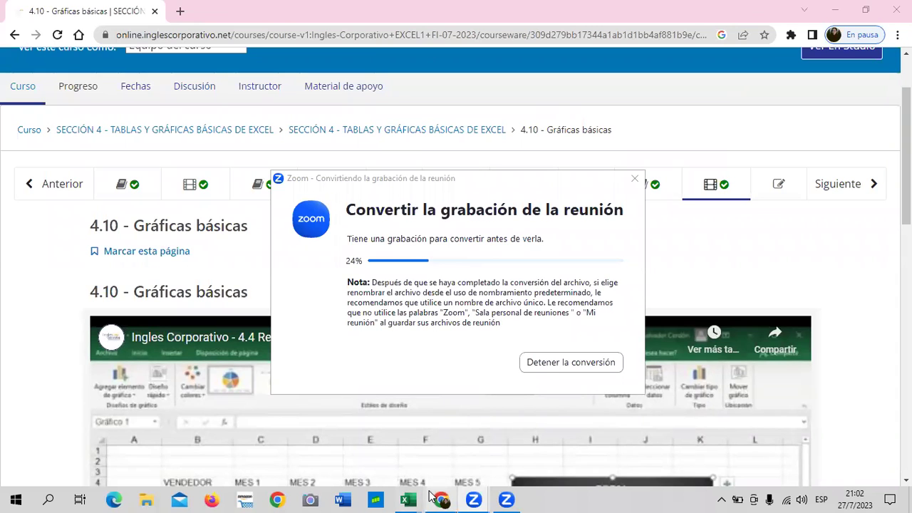
Bring the 4.10 - Gráficas básicas course page in front of the Zoom conversion window
mouse_move(436, 497)
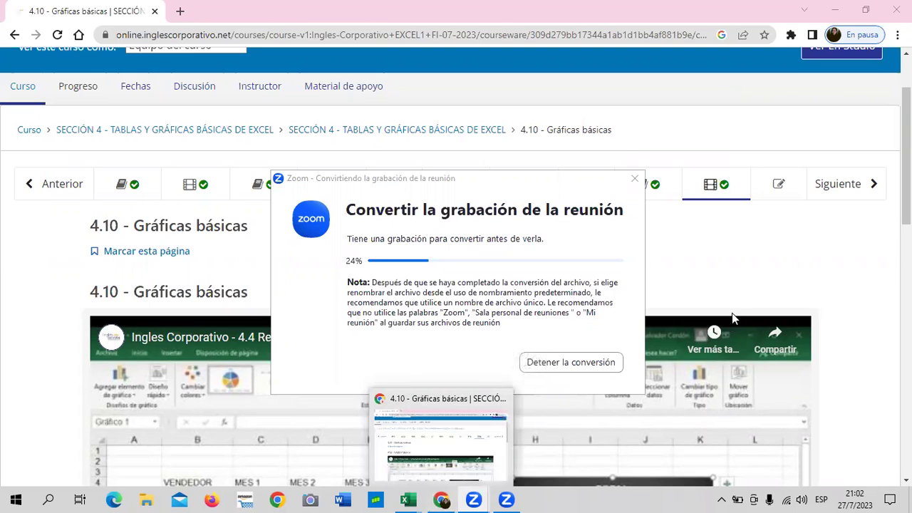
click(748, 264)
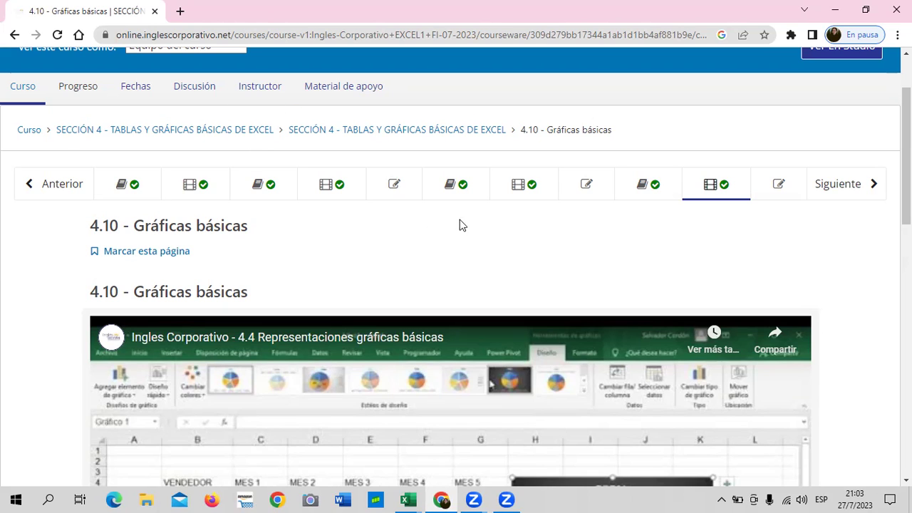
Open lesson 4.9 Objetivo de la lección and read its objective and Personalizar gráficos slide
click(669, 186)
scroll(653, 187, down, 2)
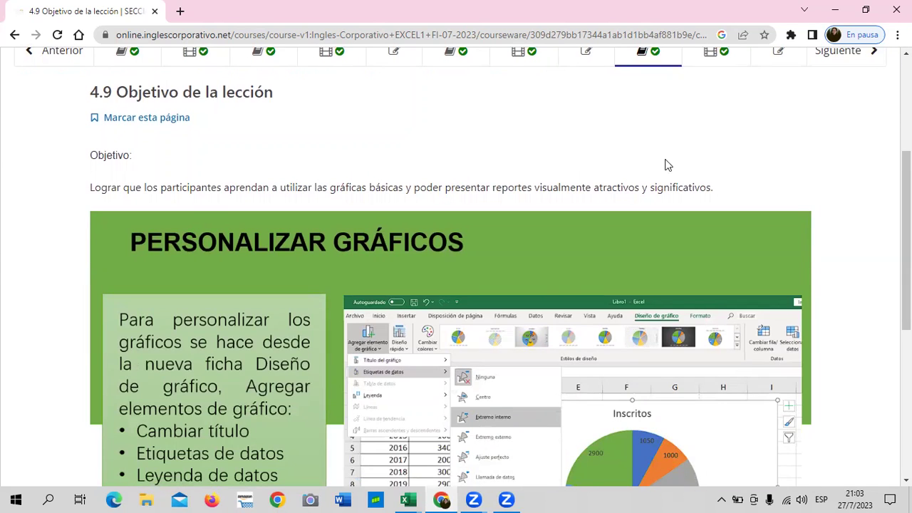
scroll(663, 163, up, 1)
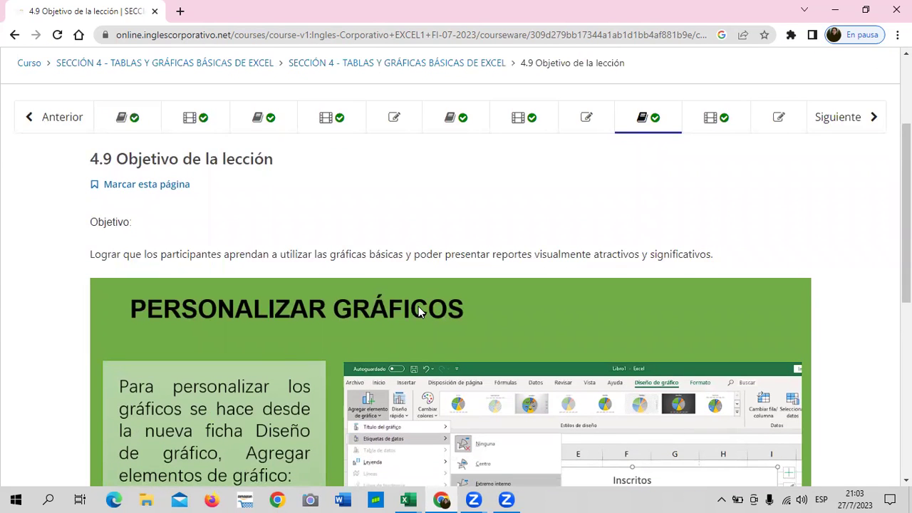
scroll(419, 312, down, 1)
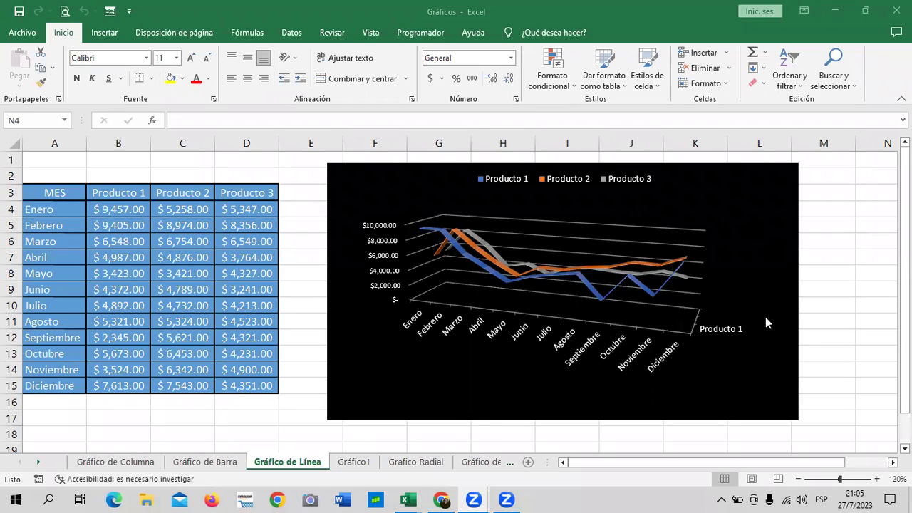
Look through the Gráfico de Columna, Barra, Línea and Gráfico1 sheets
click(117, 464)
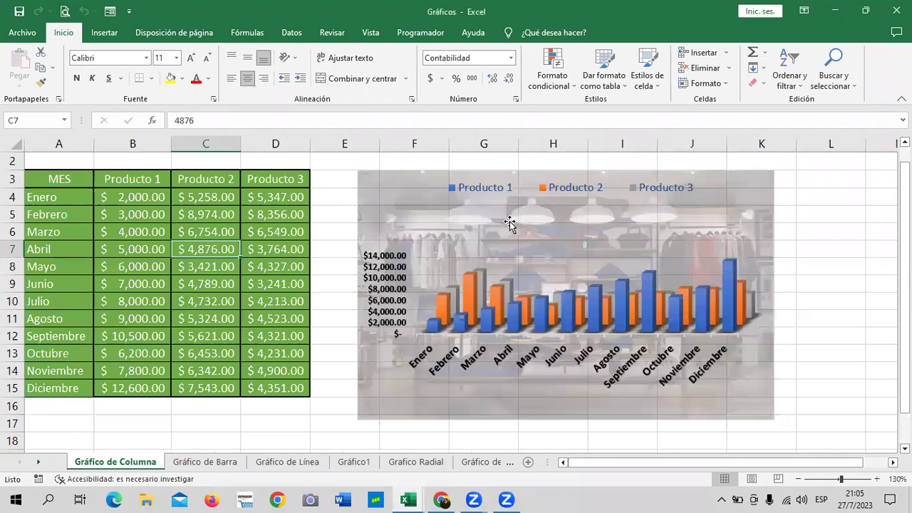
click(835, 248)
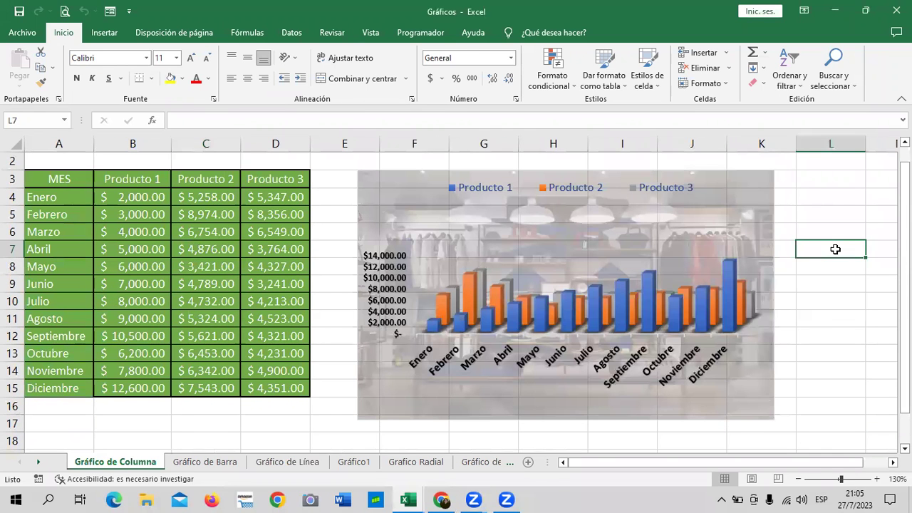
click(199, 463)
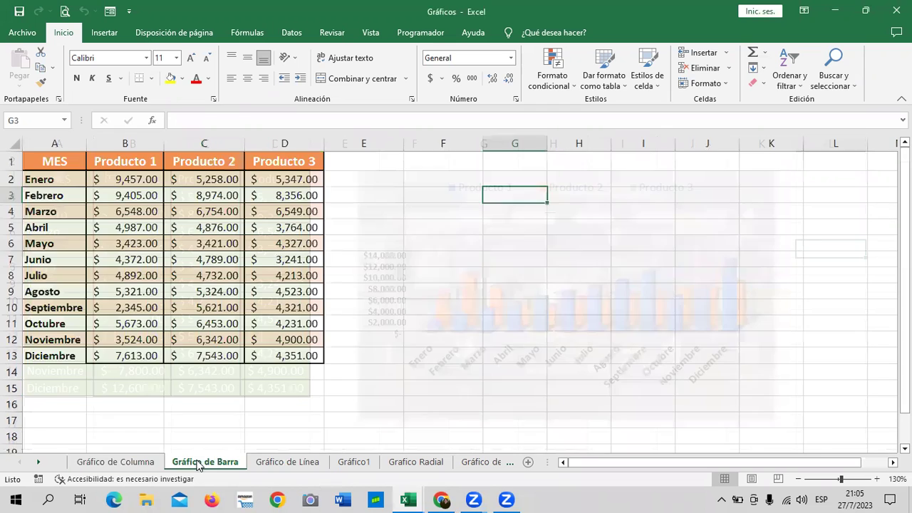
click(577, 259)
click(292, 463)
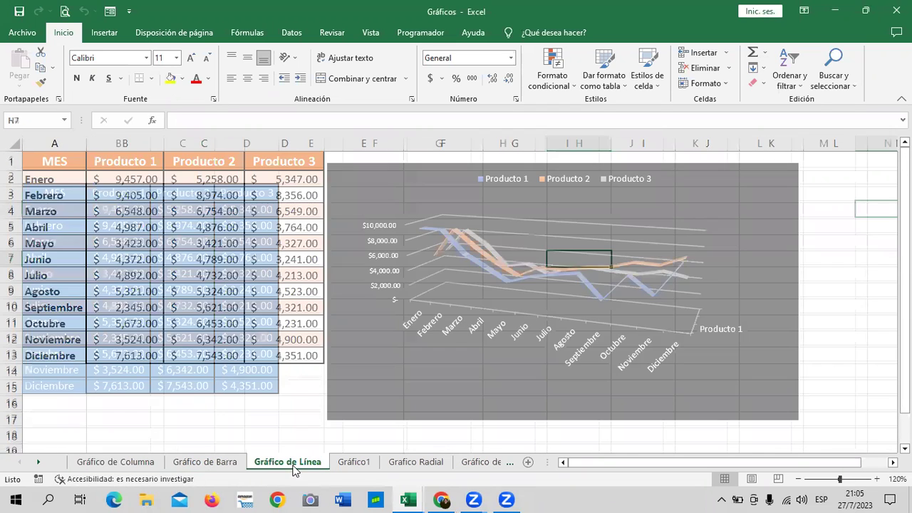
click(866, 300)
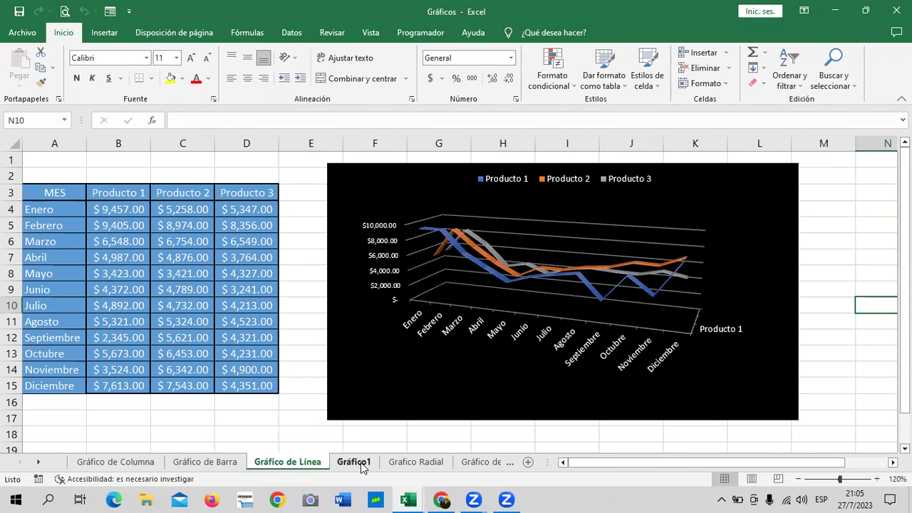
click(354, 462)
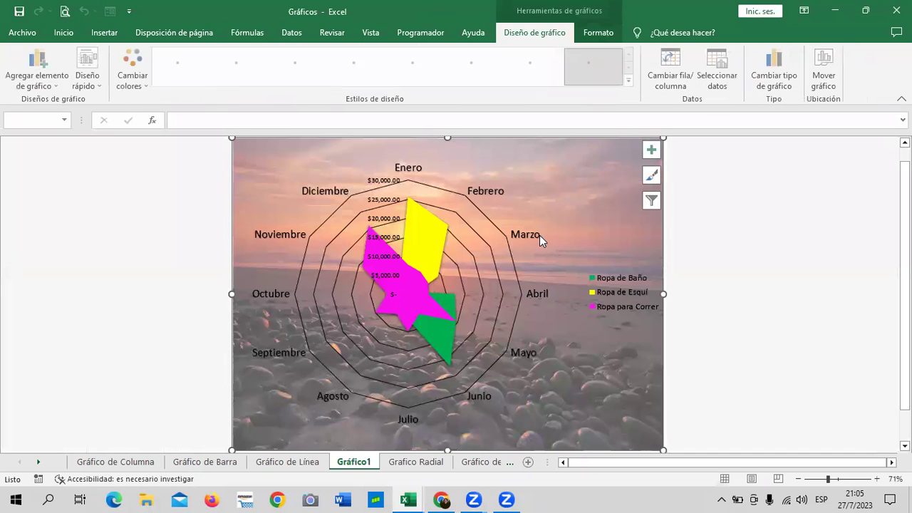
click(699, 208)
click(587, 184)
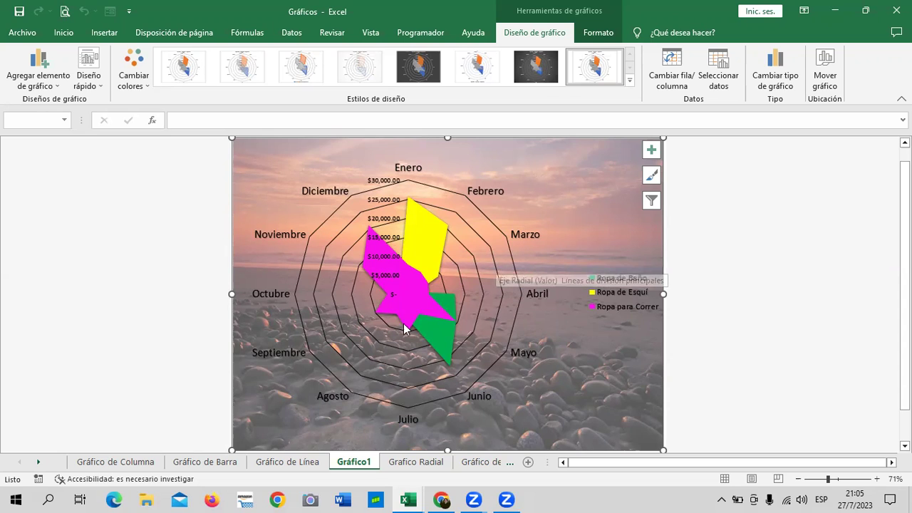
Check the Grafico Radial and Minigraficos sheets, ending on the Gráfico de Área sheet
click(411, 464)
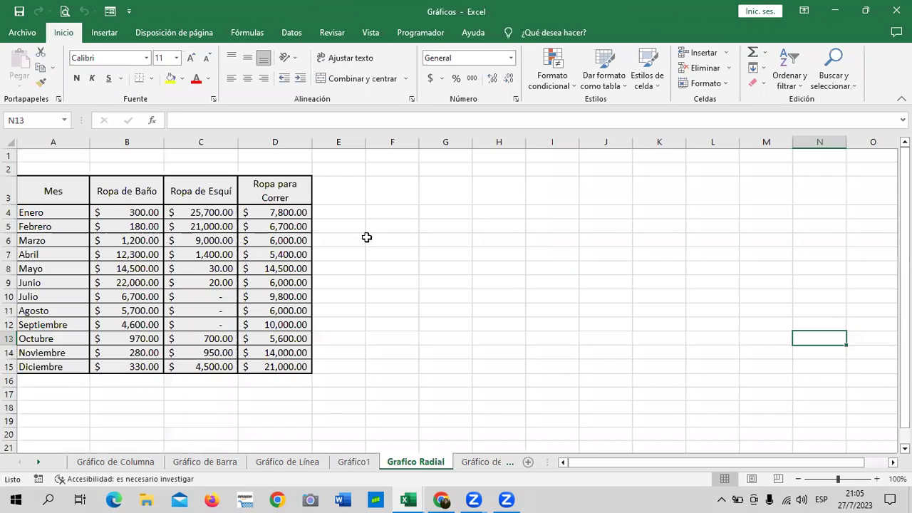
click(384, 239)
click(37, 462)
click(38, 462)
click(324, 463)
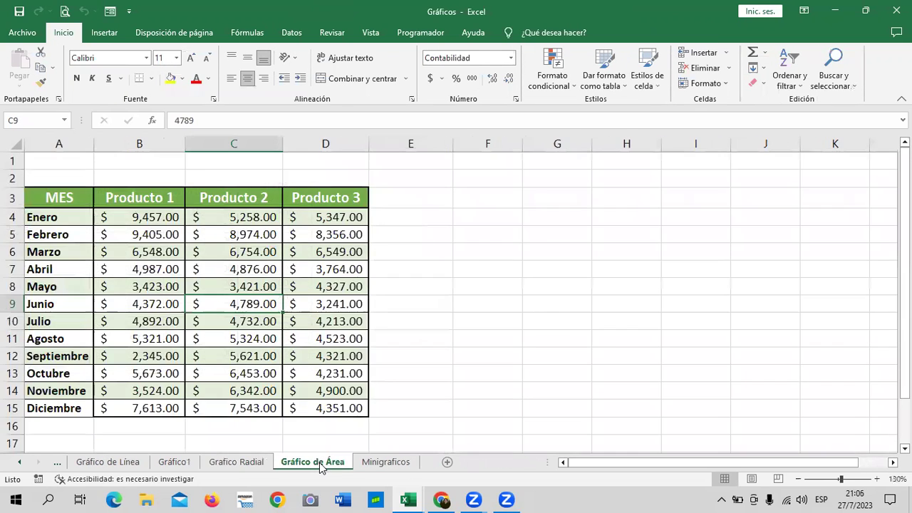
click(380, 464)
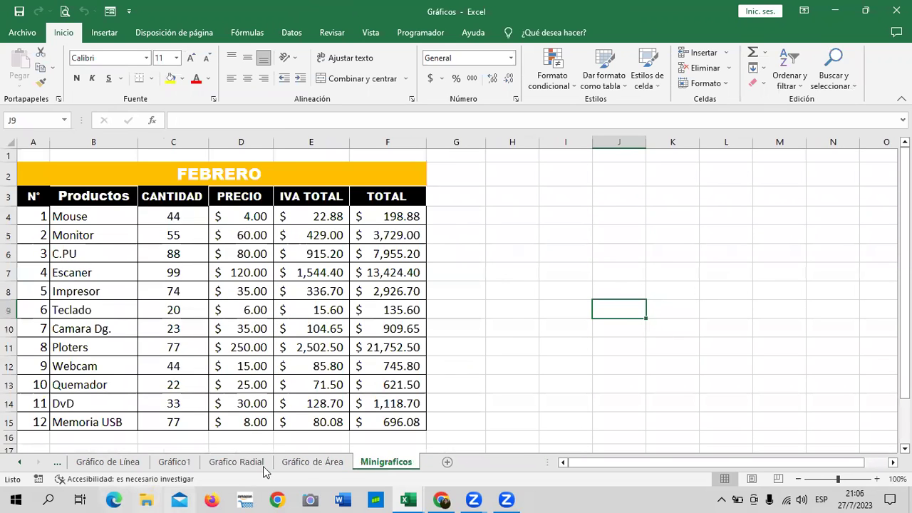
click(303, 463)
click(525, 279)
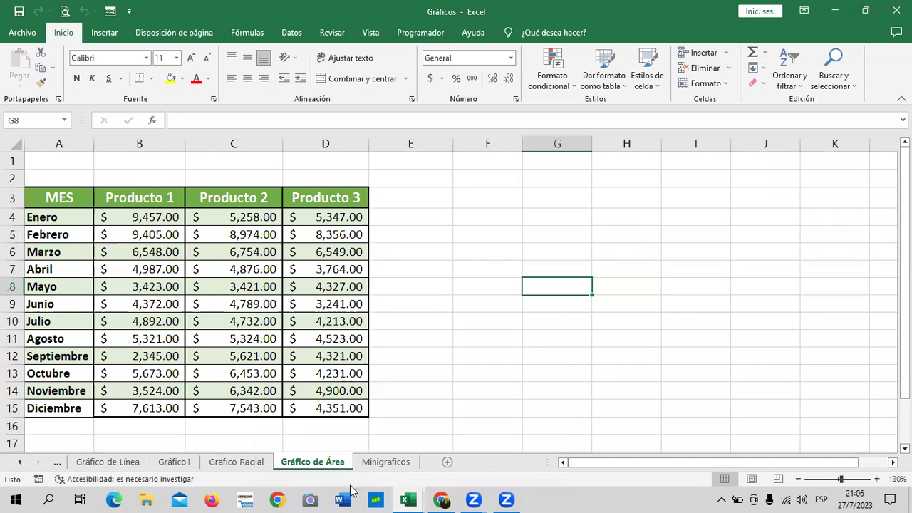
mouse_move(407, 499)
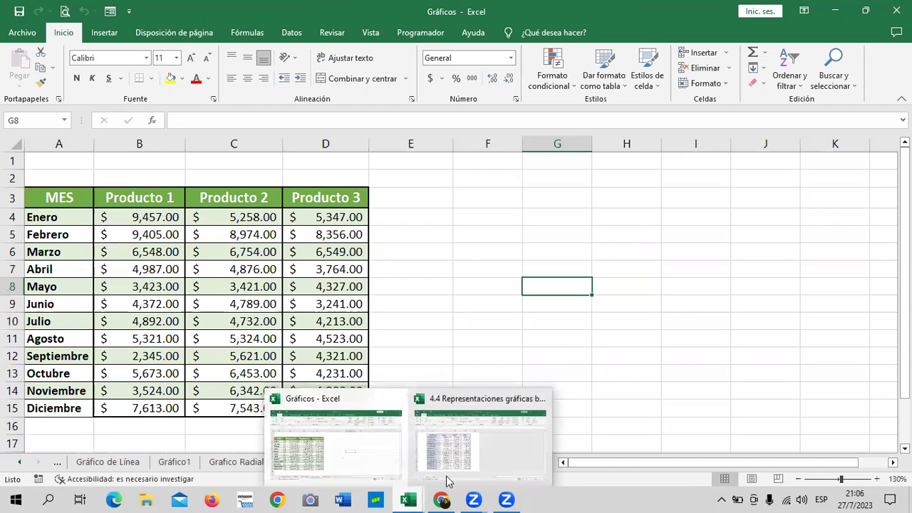
click(449, 482)
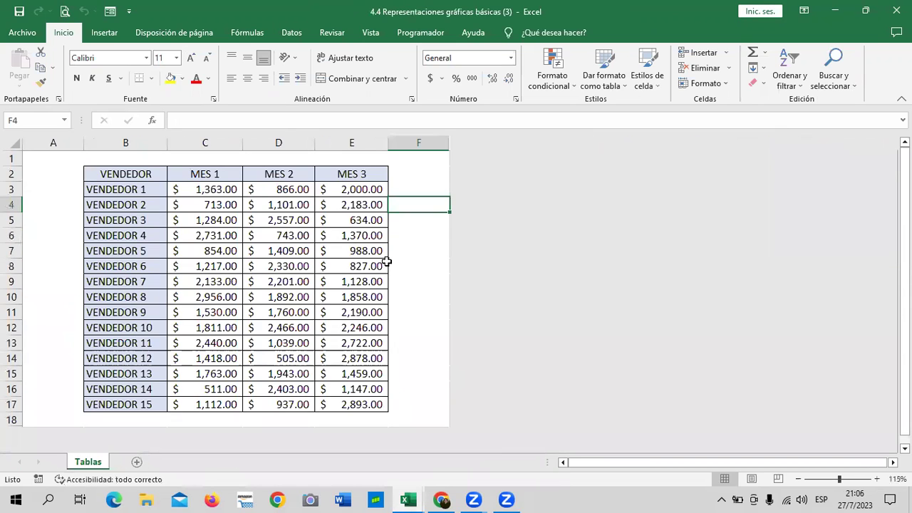
click(412, 231)
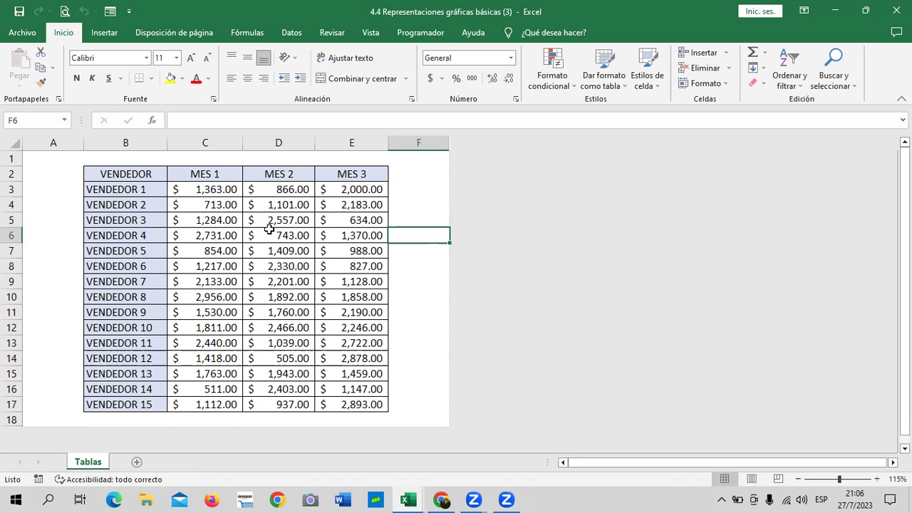
click(422, 202)
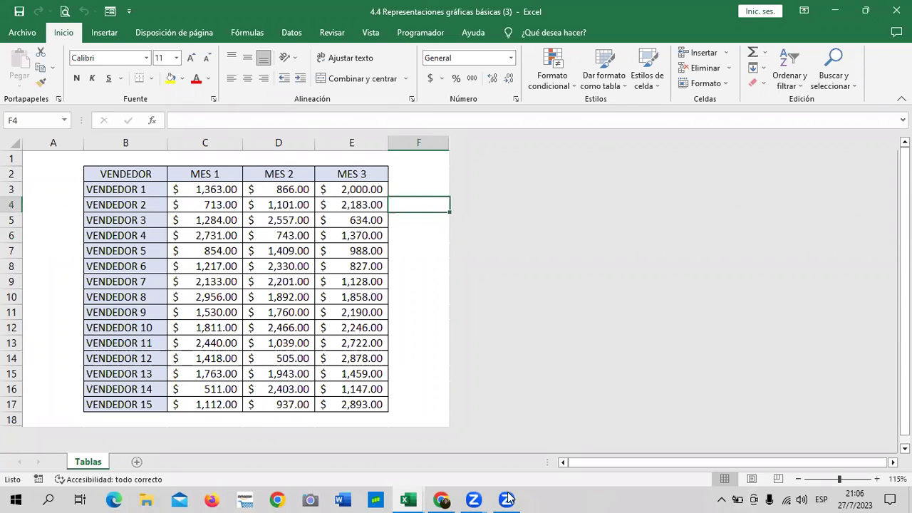
click(427, 307)
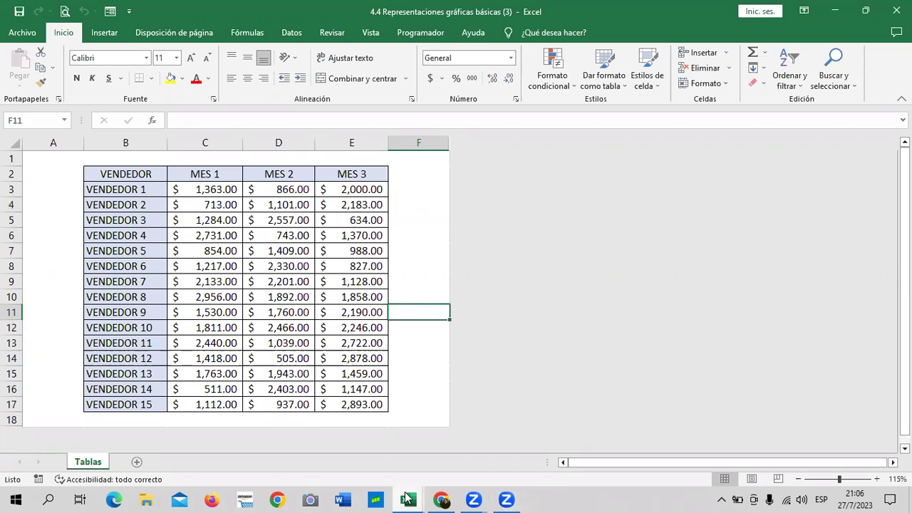
mouse_move(407, 498)
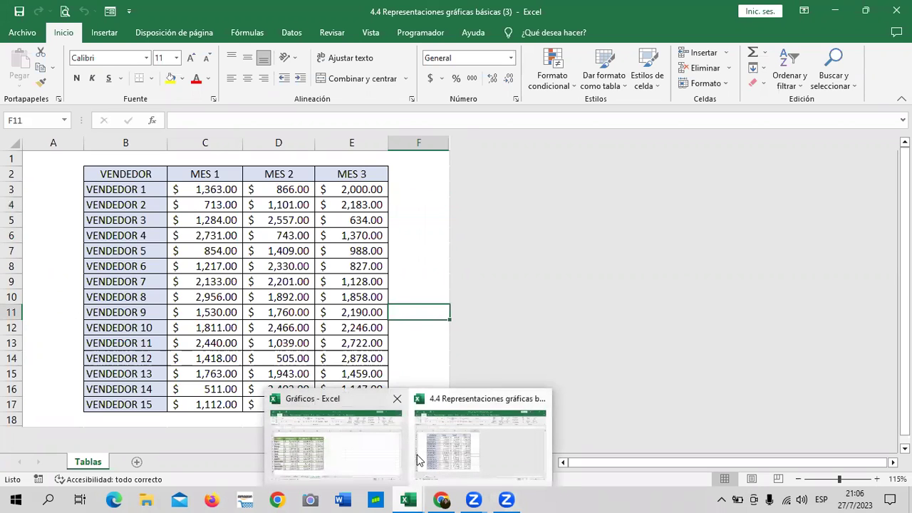
click(478, 436)
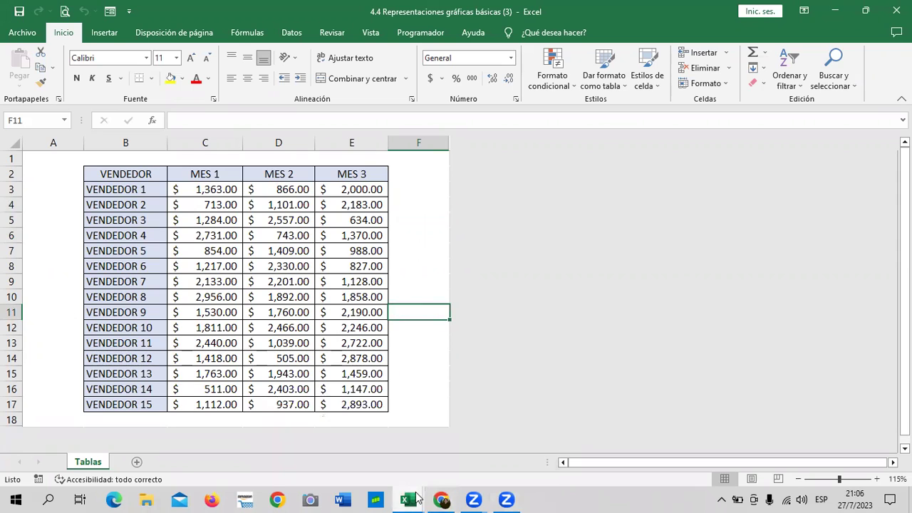
mouse_move(421, 498)
click(363, 448)
click(428, 258)
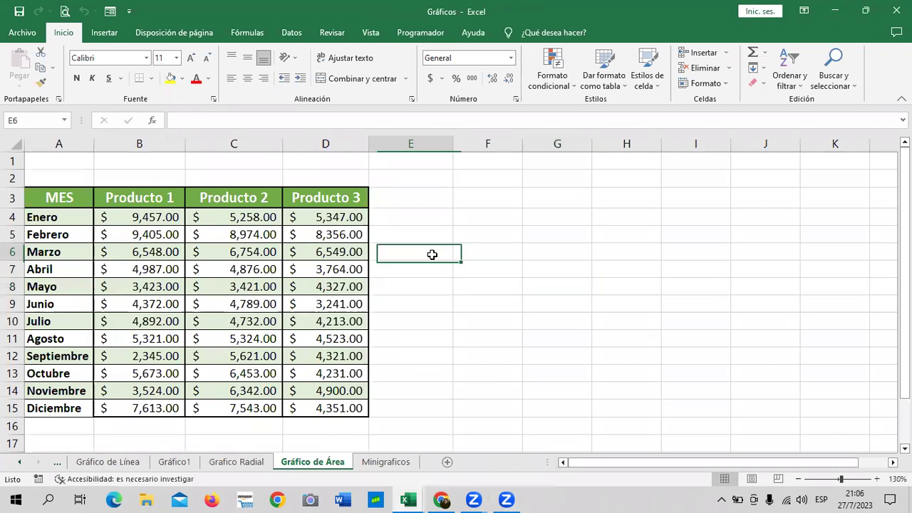
Select a cell in the Producto 1–3 sales table and request Gráficos recomendados from Insertar
click(612, 293)
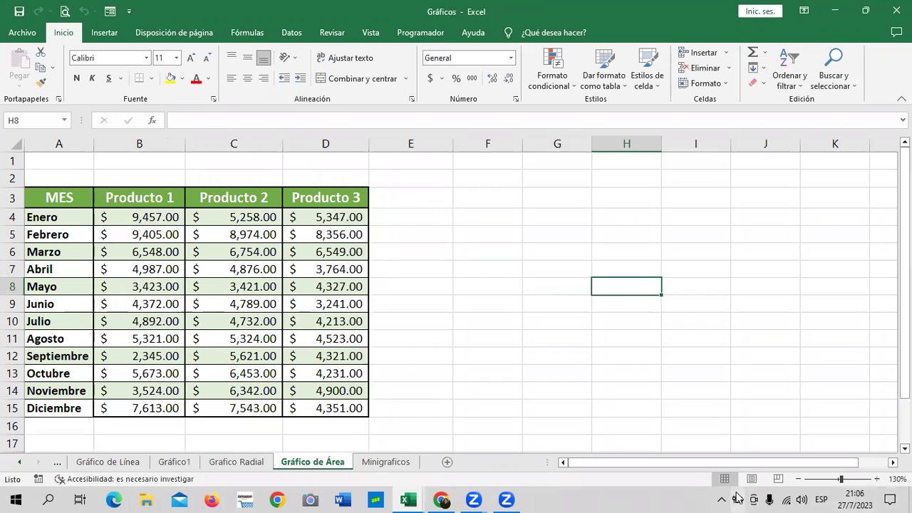
mouse_move(737, 496)
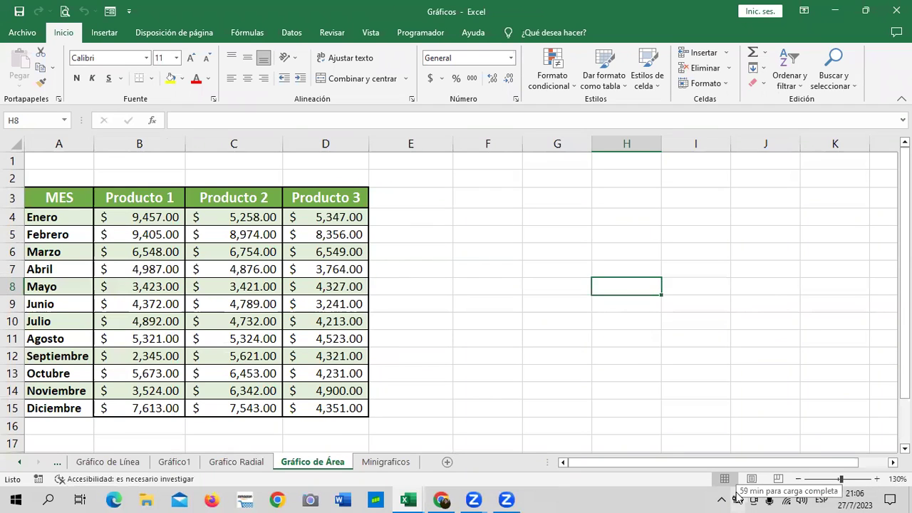
click(505, 245)
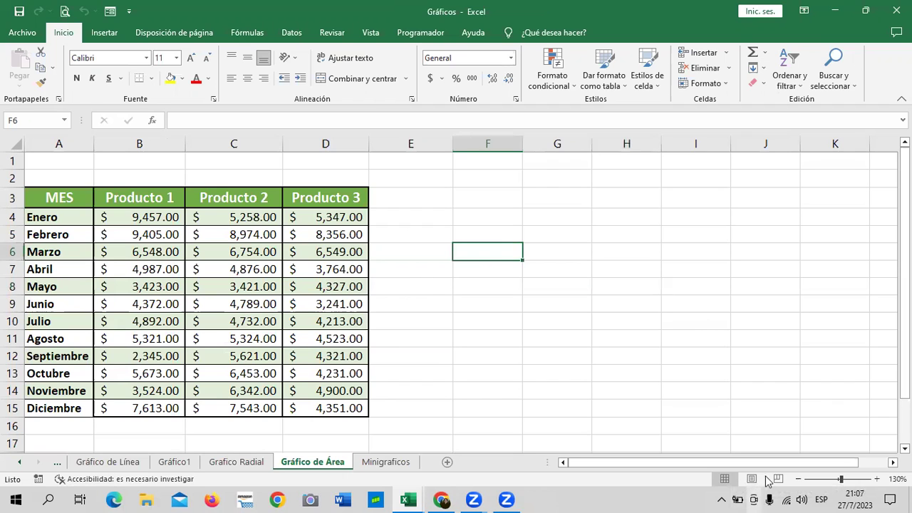
click(100, 31)
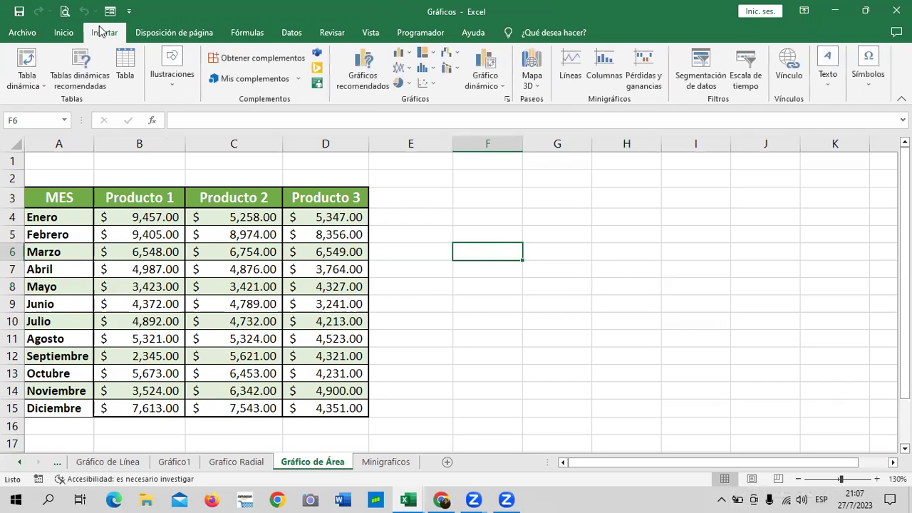
click(178, 271)
click(356, 71)
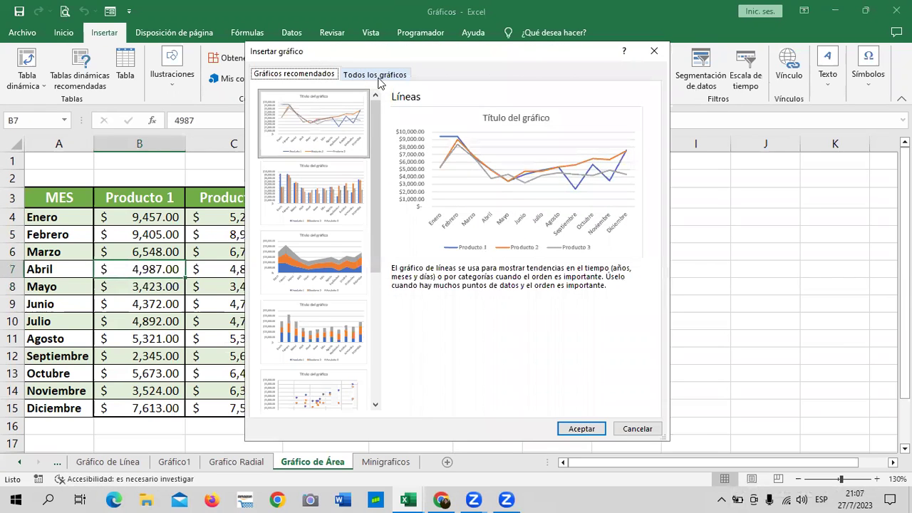
Show the Áreas chart types under Todos los gráficos and preview the stacked area variant
click(376, 76)
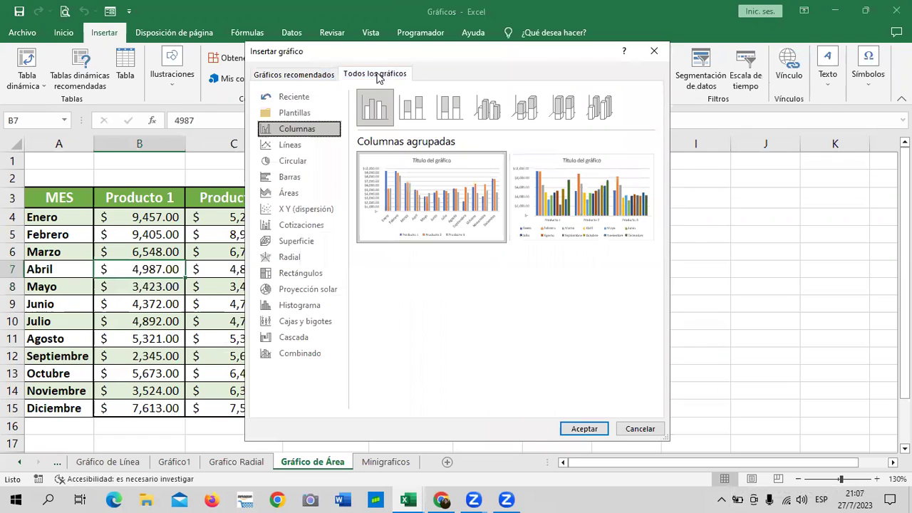
click(285, 195)
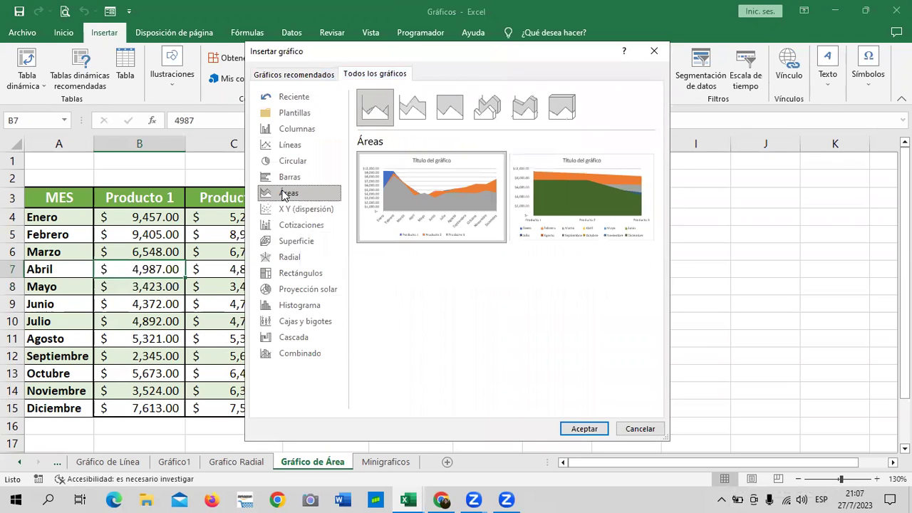
click(401, 112)
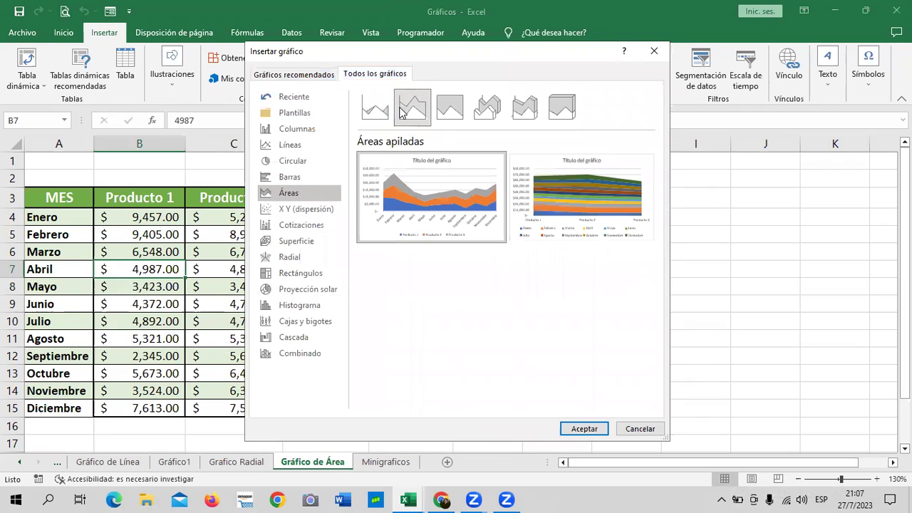
Compare the 100% stacked and 3D area variants, then insert the plain Área 3D chart
mouse_move(574, 204)
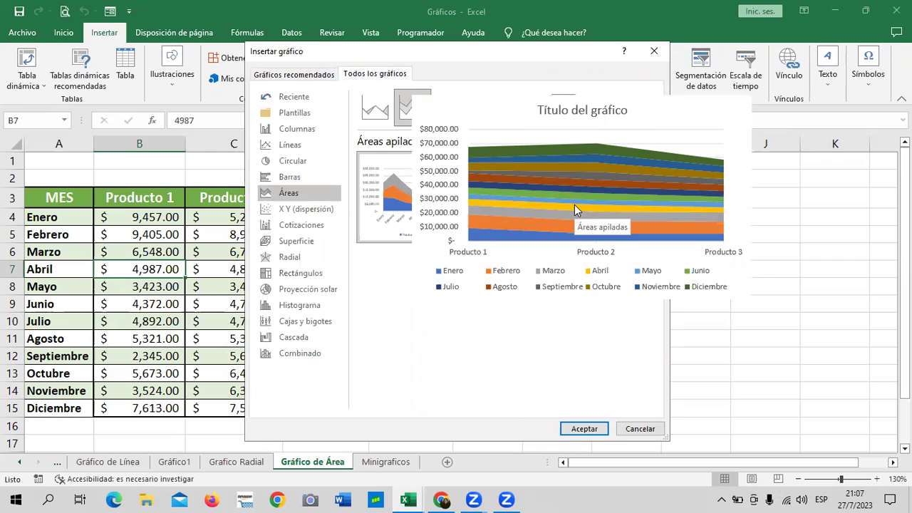
mouse_move(439, 195)
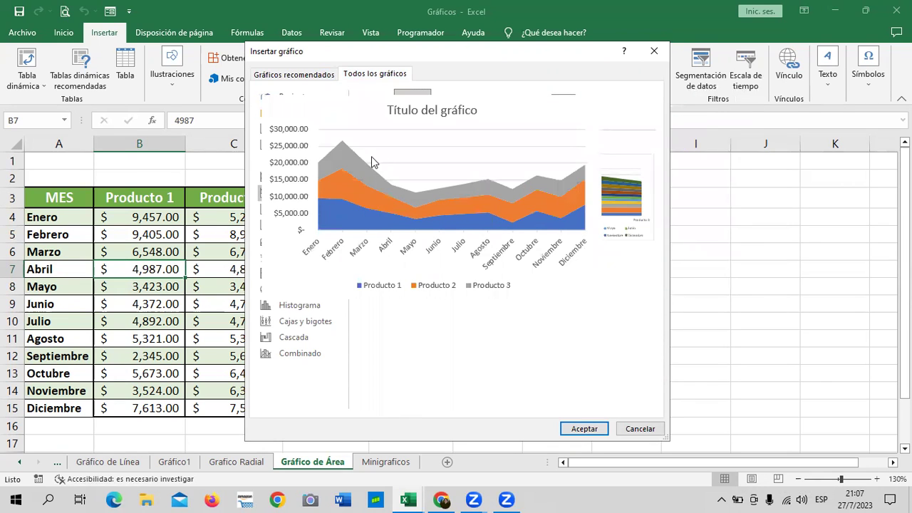
mouse_move(589, 183)
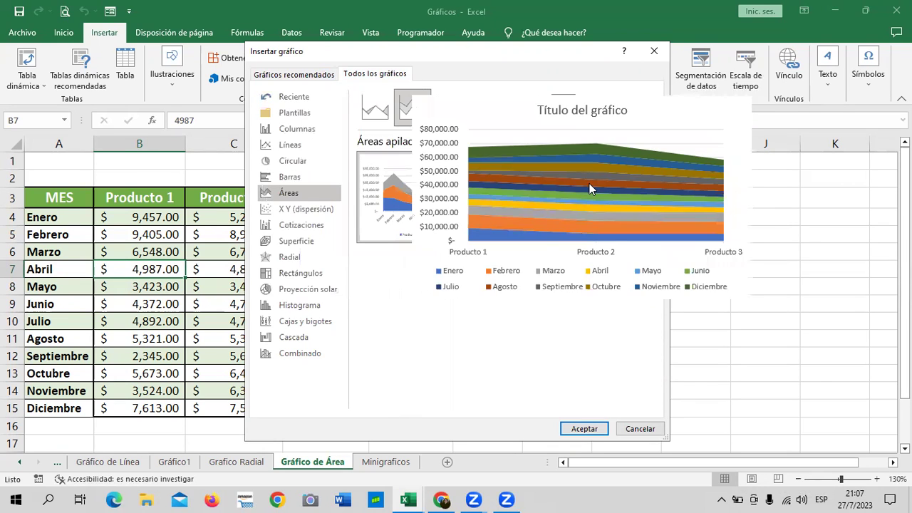
mouse_move(400, 184)
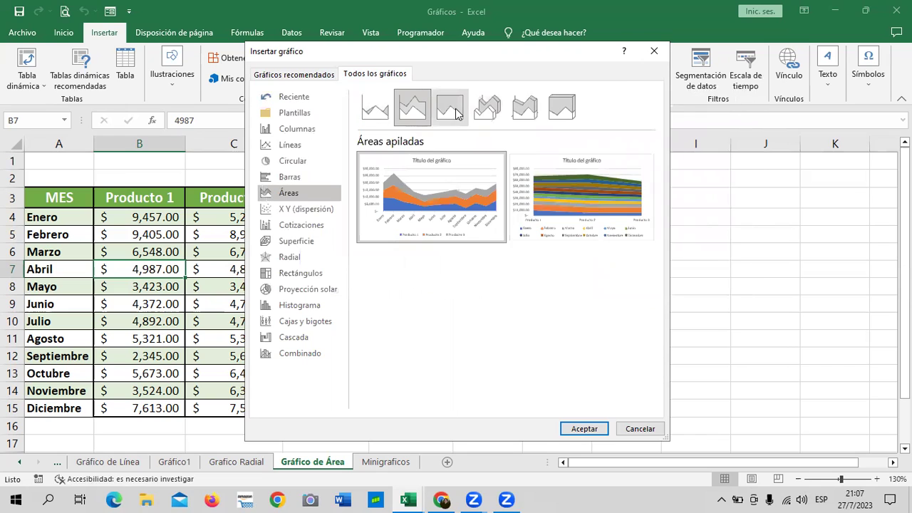
click(452, 106)
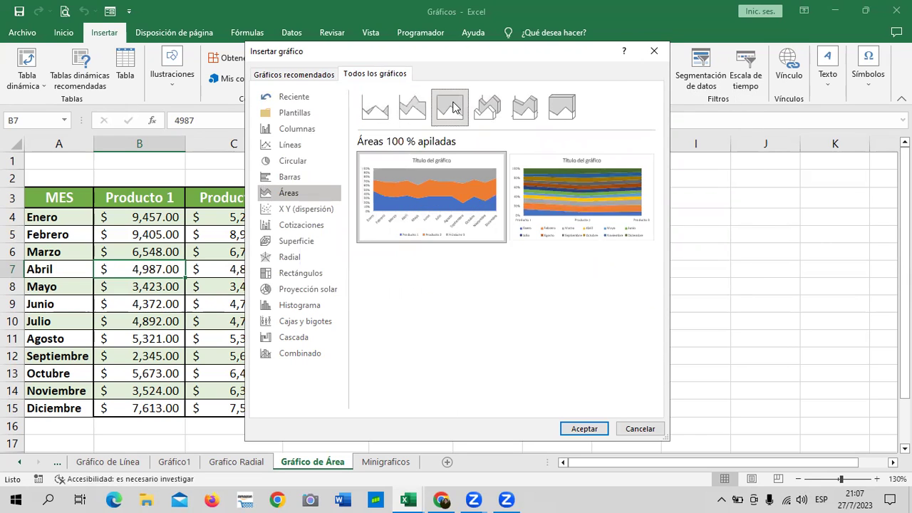
click(489, 109)
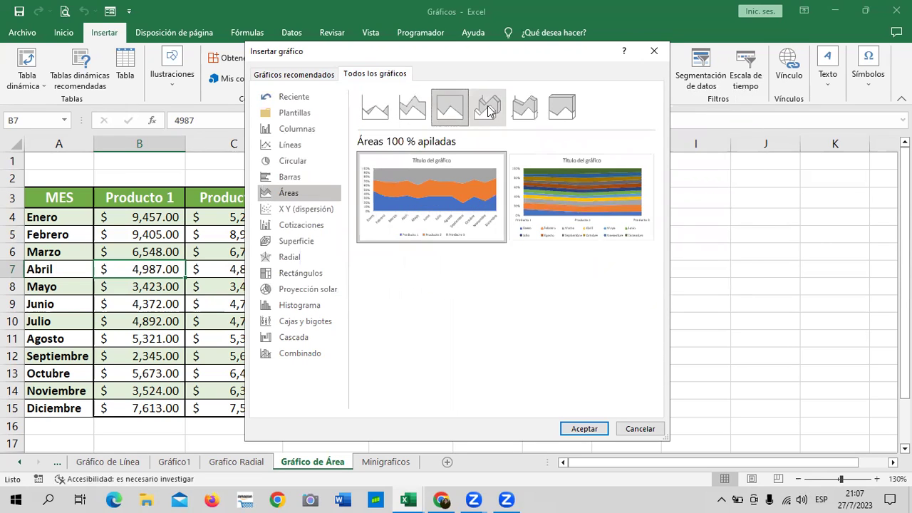
mouse_move(459, 208)
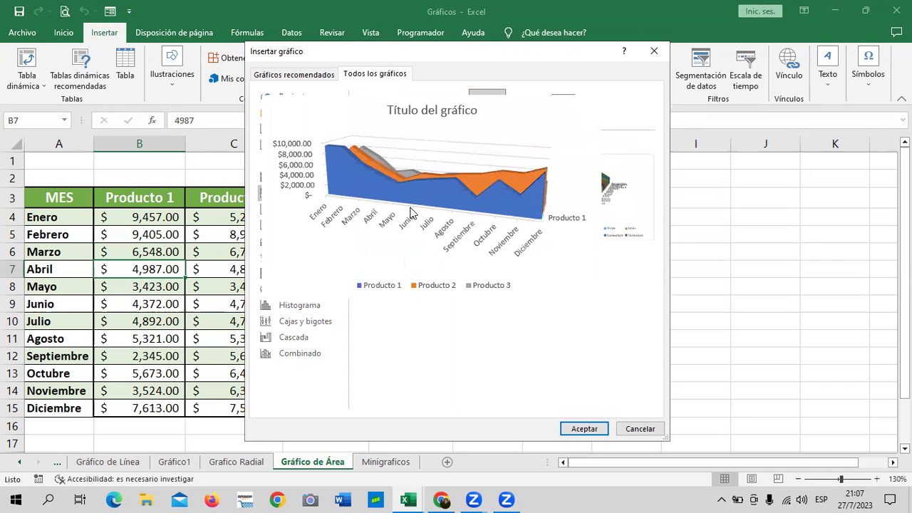
click(527, 113)
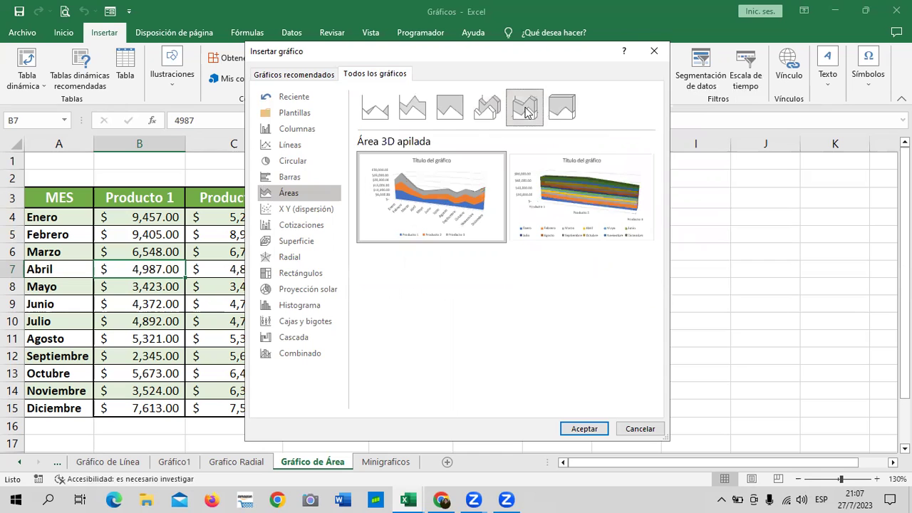
click(565, 108)
mouse_move(454, 230)
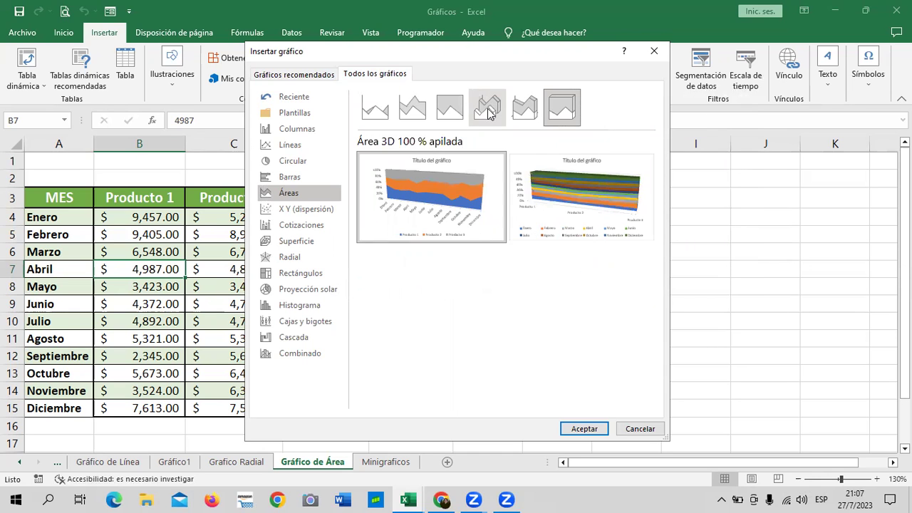
click(487, 108)
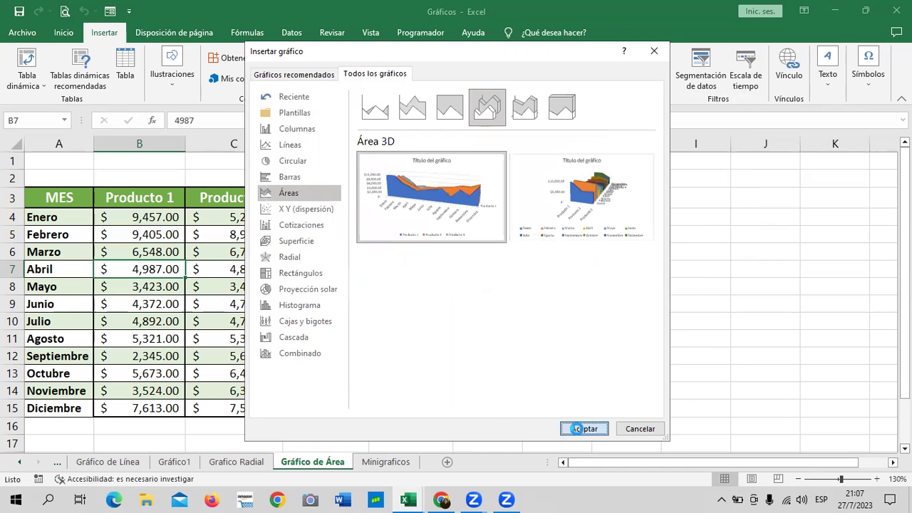
click(583, 428)
Move the chart right of the data and try toggling the axes and axis titles
mouse_move(552, 202)
mouse_down()
mouse_move(682, 181)
mouse_move(672, 183)
mouse_up()
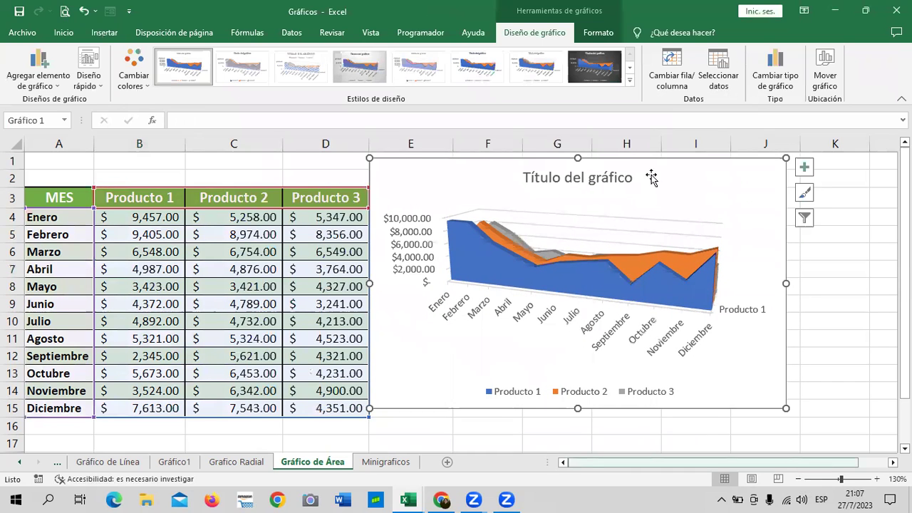
scroll(662, 179, right, 1)
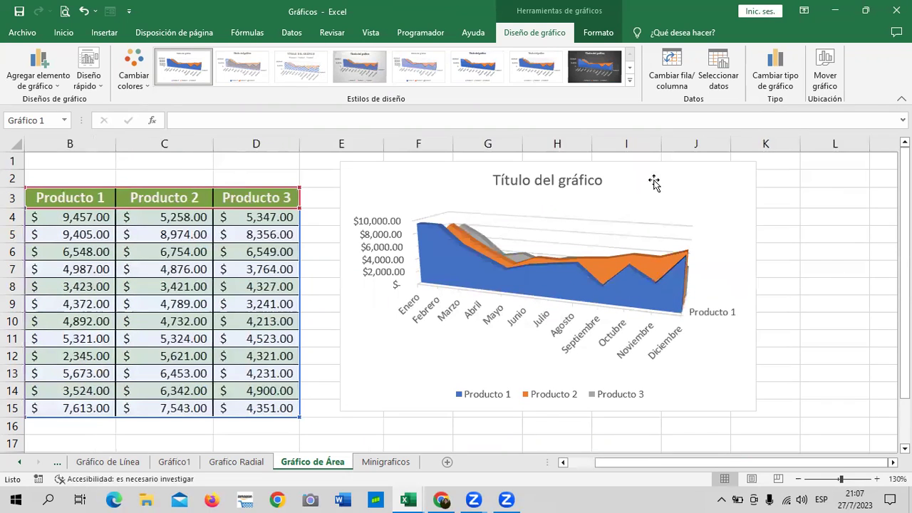
click(653, 182)
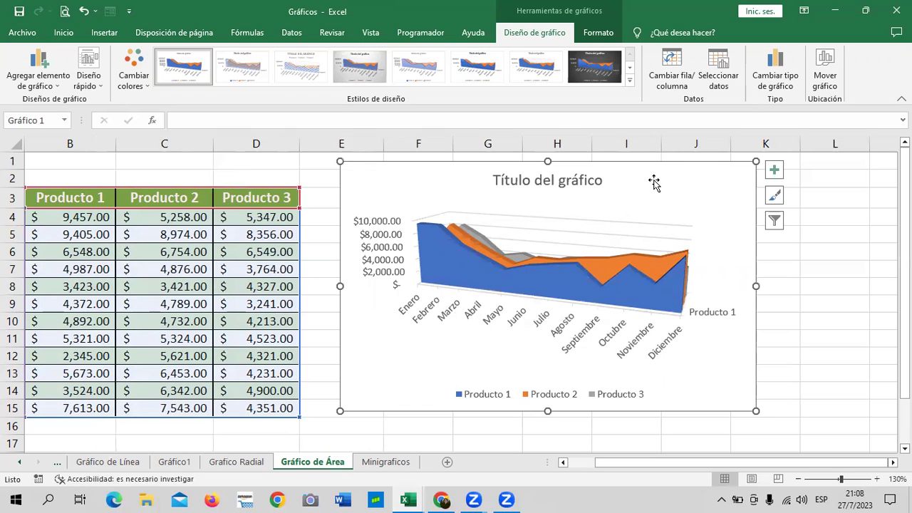
click(781, 175)
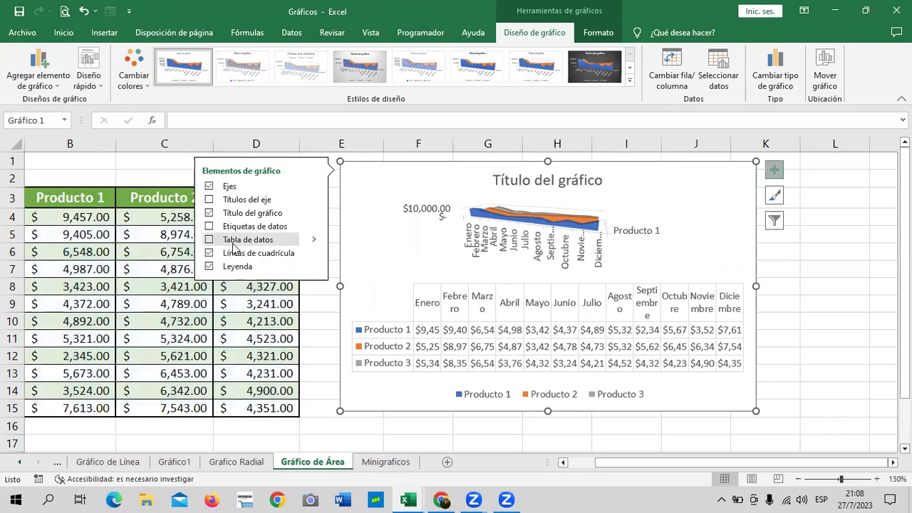
click(238, 189)
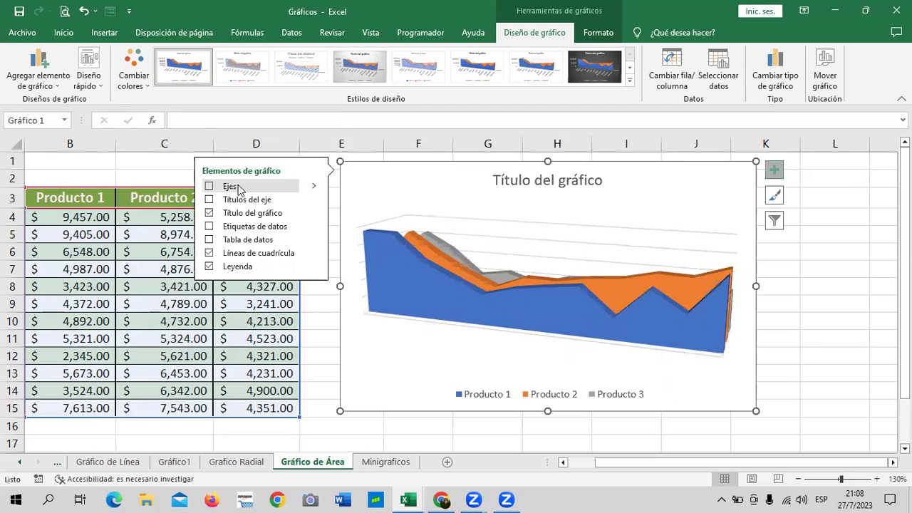
click(238, 190)
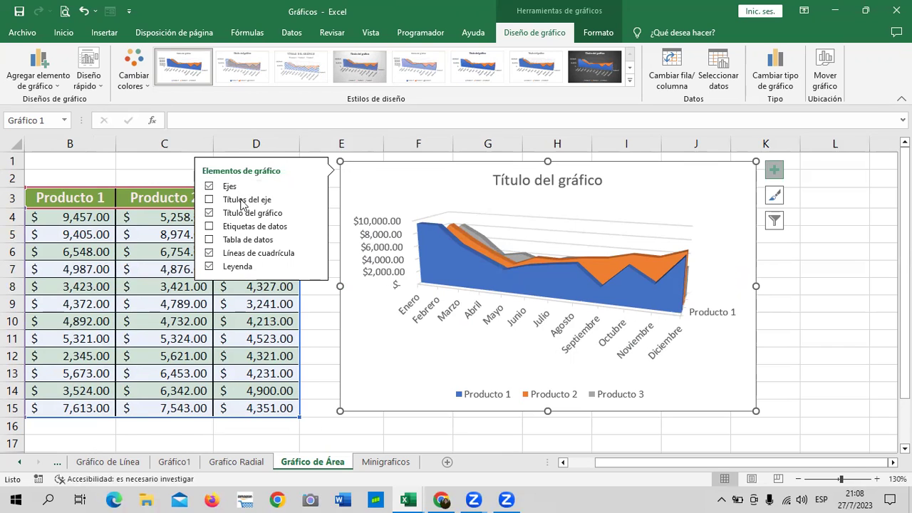
click(245, 205)
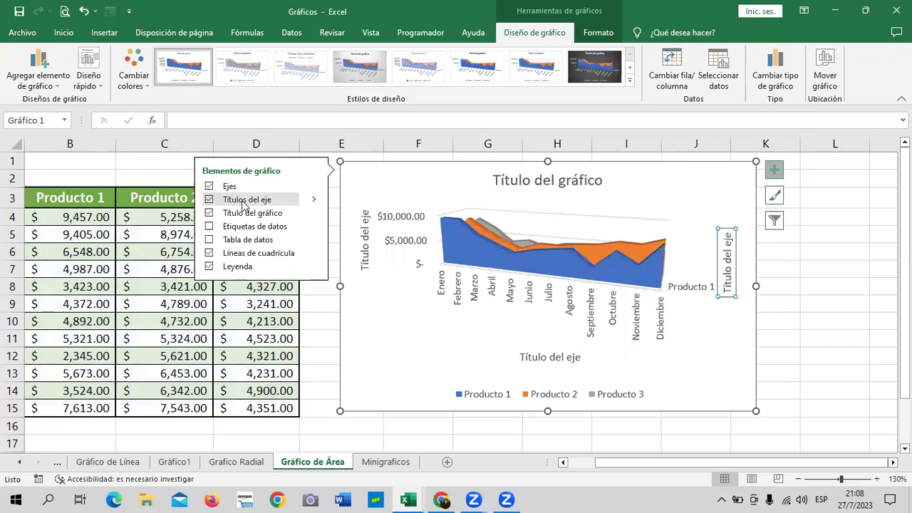
click(243, 203)
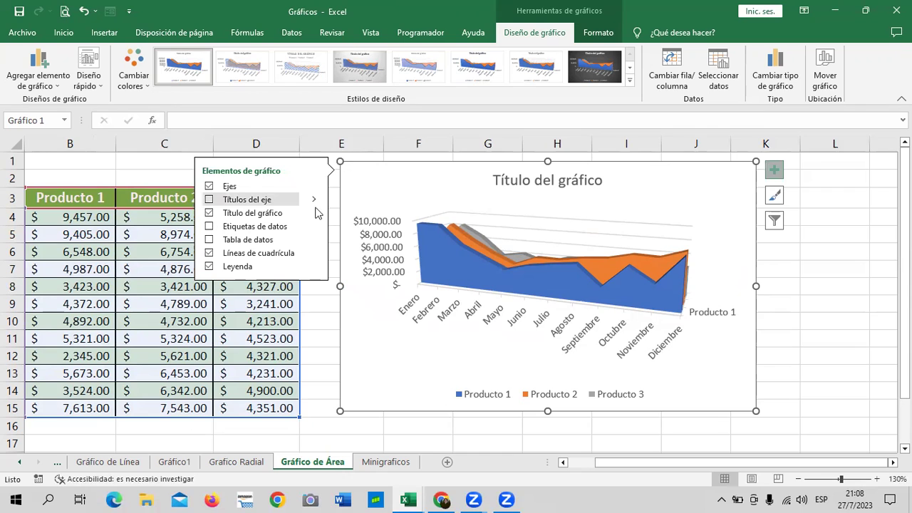
click(586, 181)
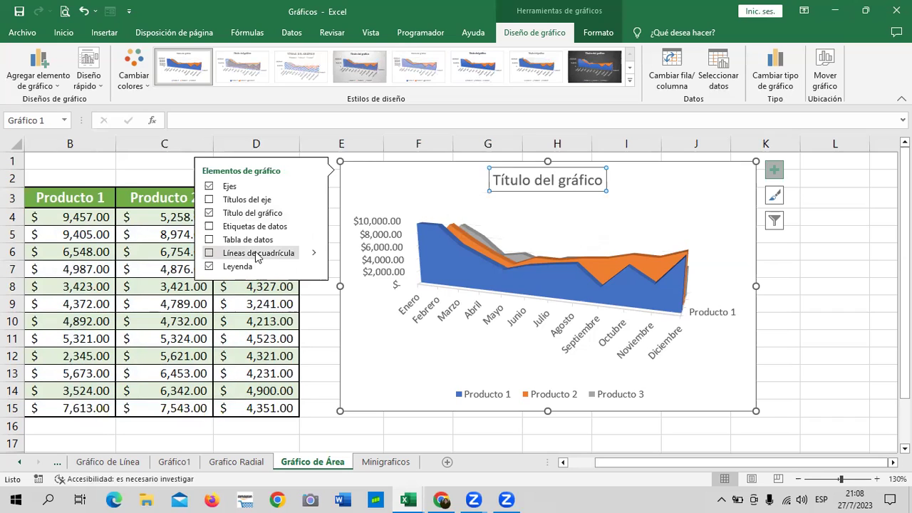
Keep the Producto 1–3 legend and set its position to Inferior
click(220, 272)
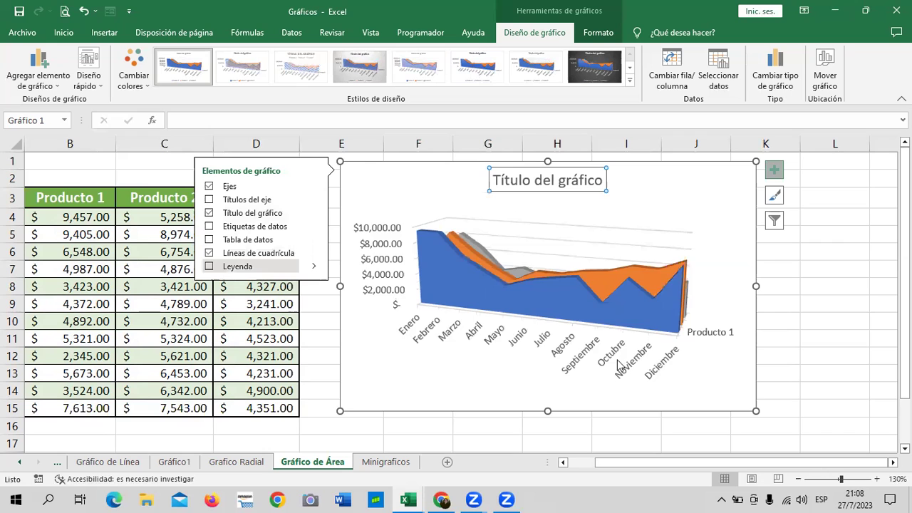
key(ctrl+z)
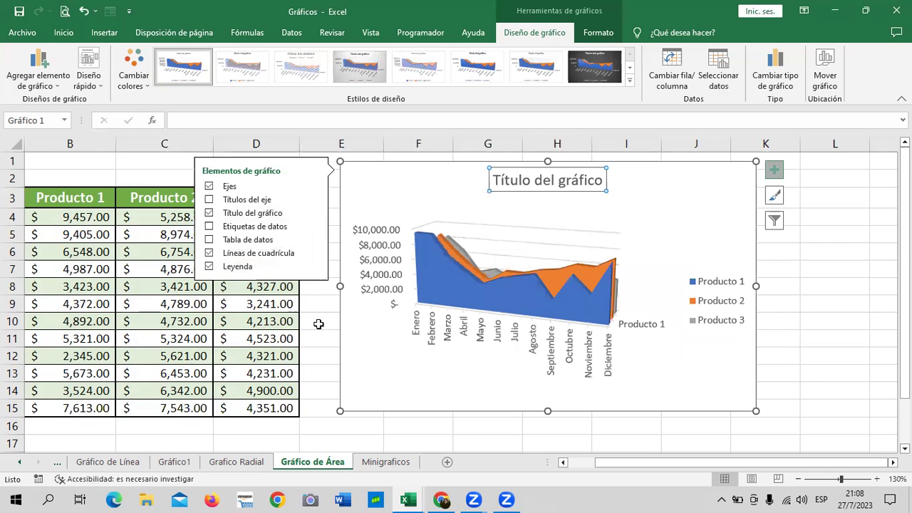
click(318, 324)
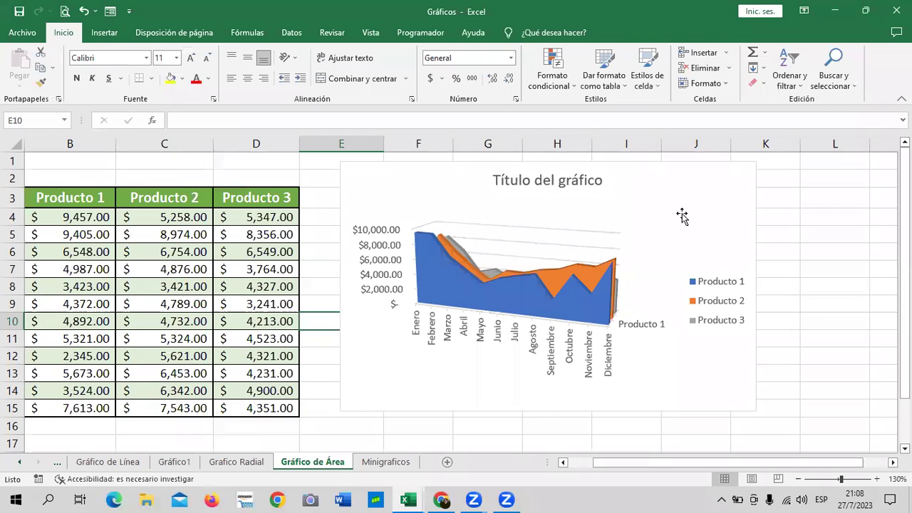
click(682, 215)
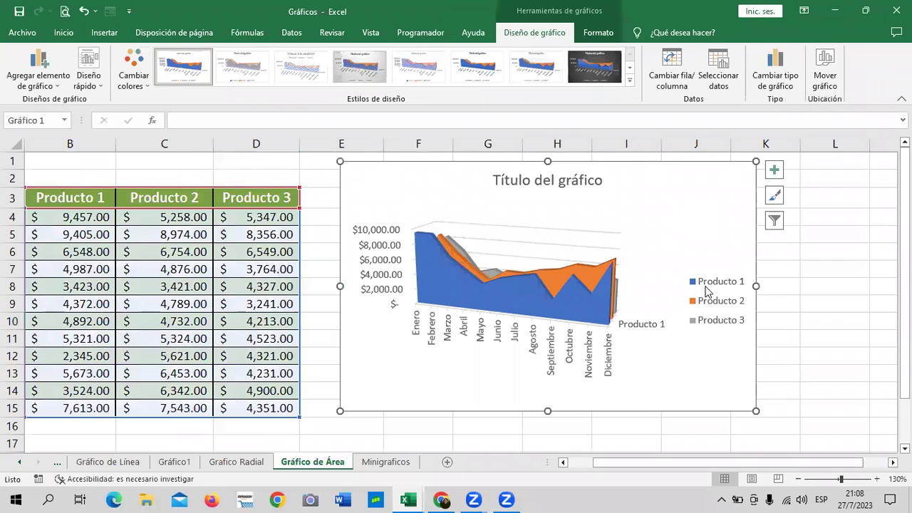
click(707, 290)
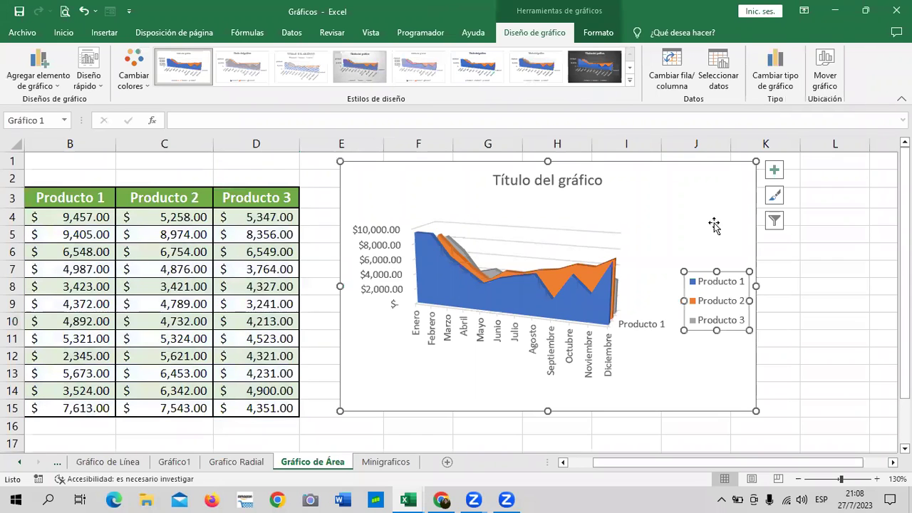
click(774, 172)
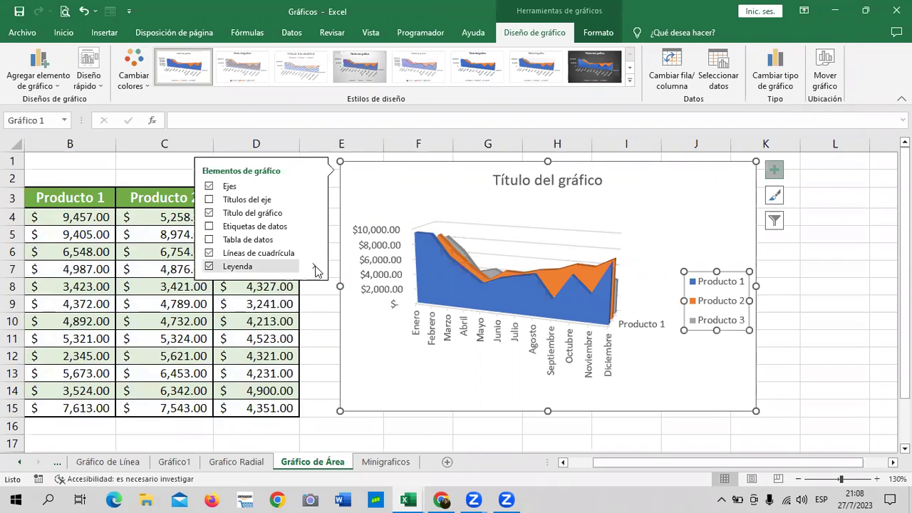
click(315, 266)
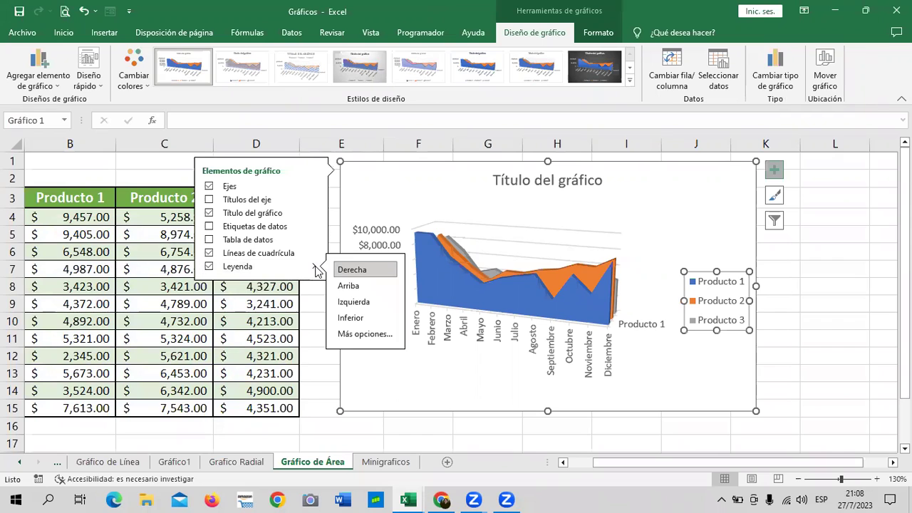
click(371, 317)
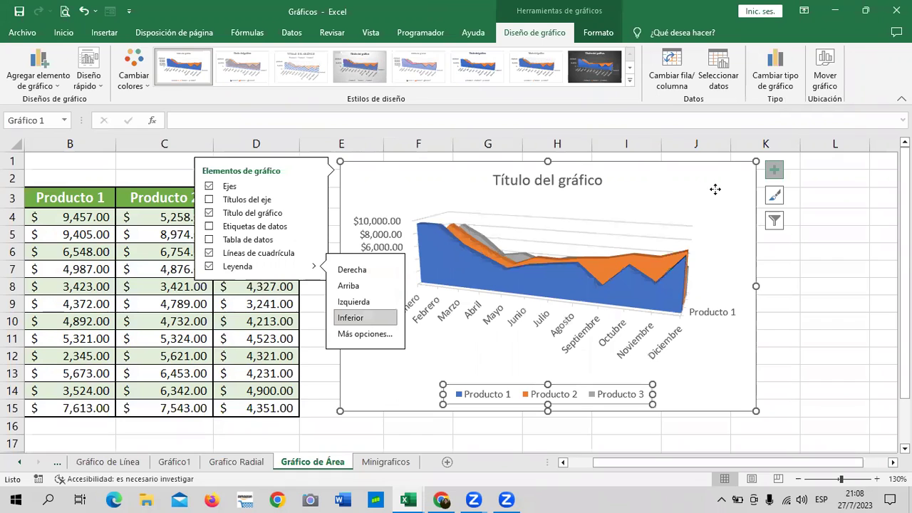
click(311, 300)
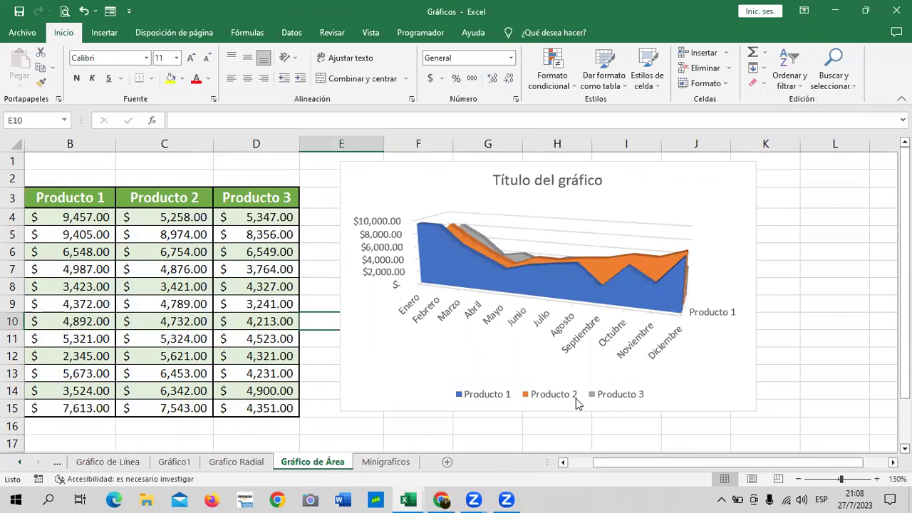
click(576, 396)
click(642, 282)
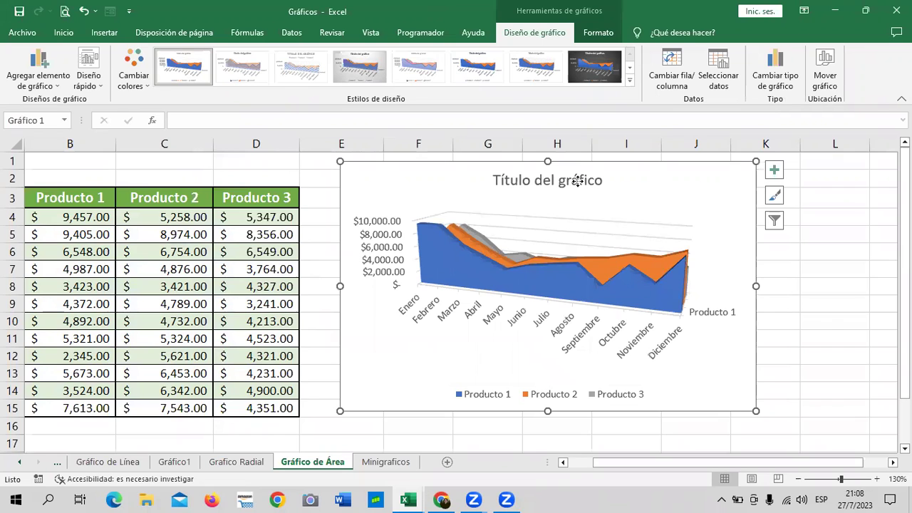
Replace the placeholder chart title with 'VENTAS POR AÑO' in capitals
click(600, 180)
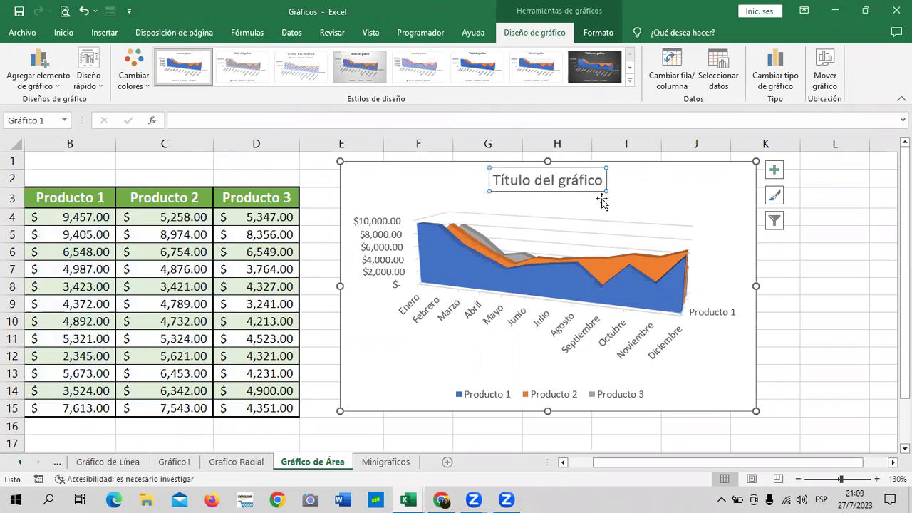
key(BackSpace)
key(BackSpace)
key(BackSpace)
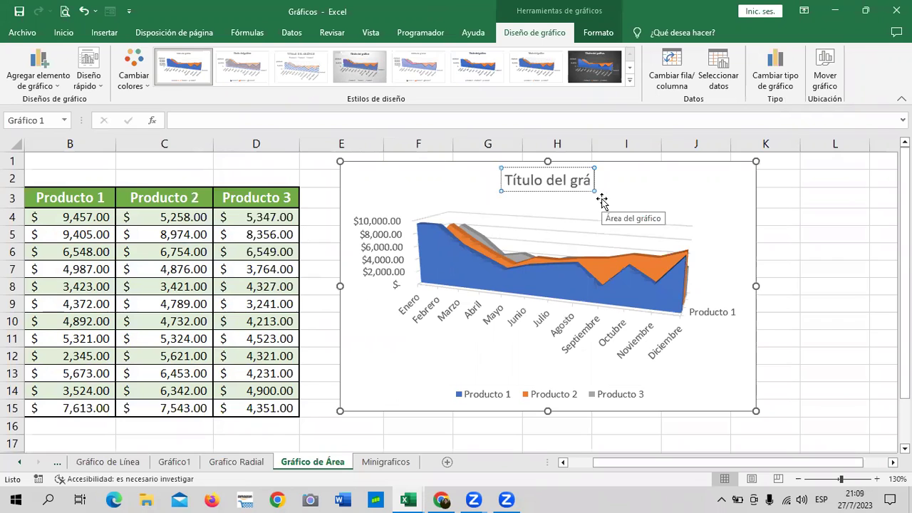
key(BackSpace)
key(BackSpace)
key(BackSpace)
key(BackSpace)
key(BackSpace)
key(BackSpace)
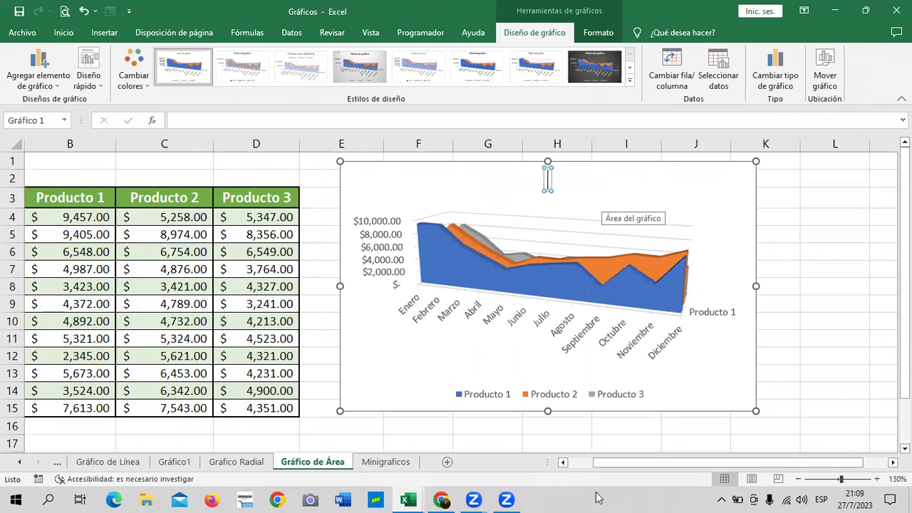
mouse_move(615, 472)
mouse_down()
mouse_move(595, 472)
mouse_move(686, 479)
mouse_up()
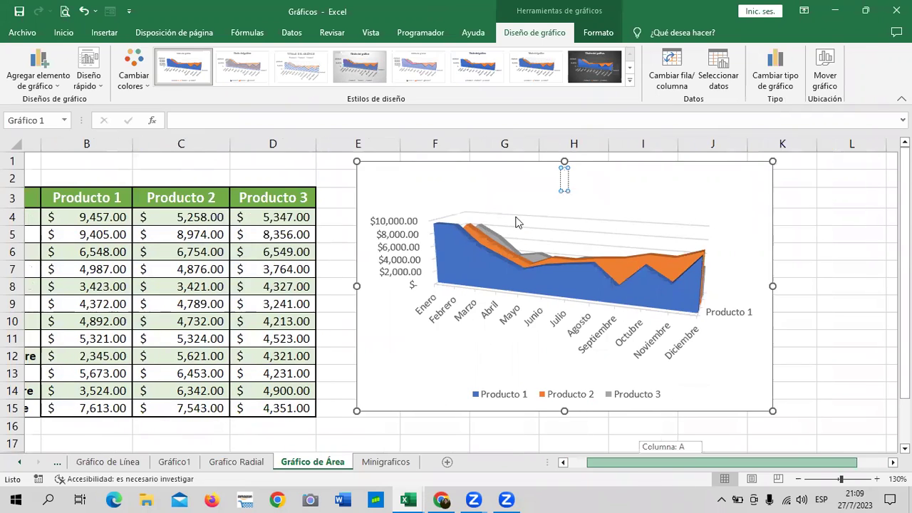
scroll(518, 223, right, 1)
text(ve)
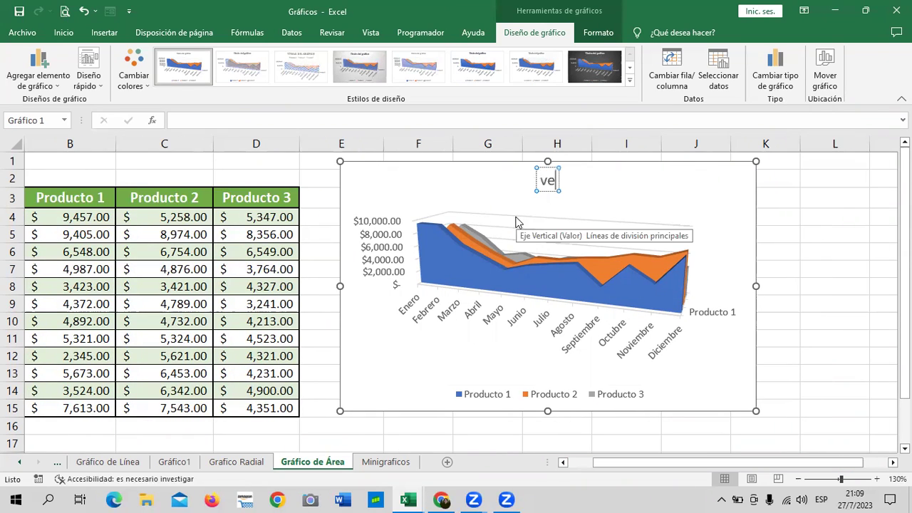
text(ntas)
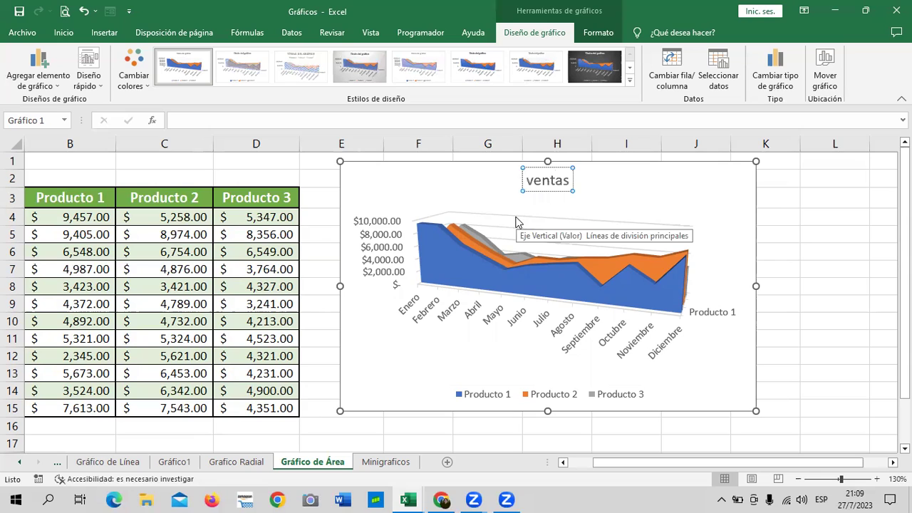
key(BackSpace)
key(BackSpace)
key(BackSpace)
key(Caps_Lock)
key(BackSpace)
key(BackSpace)
key(BackSpace)
text(V)
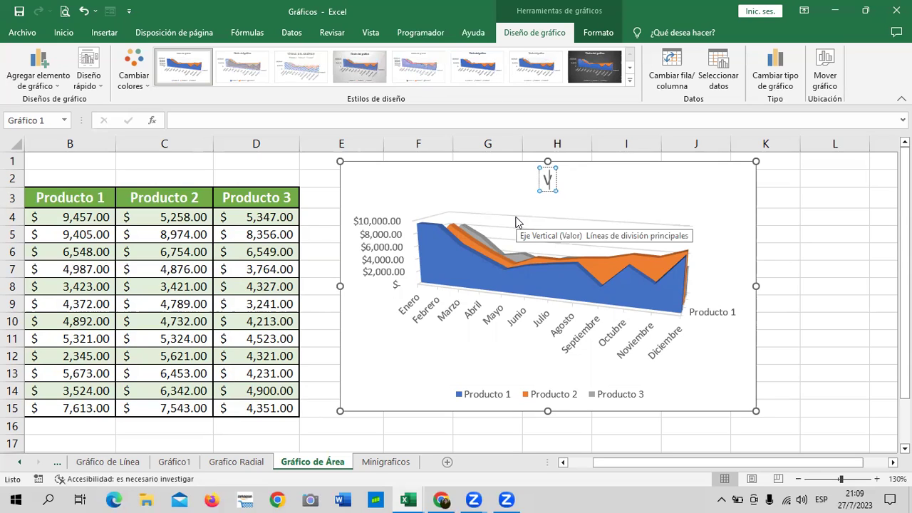
text(ENTAR P)
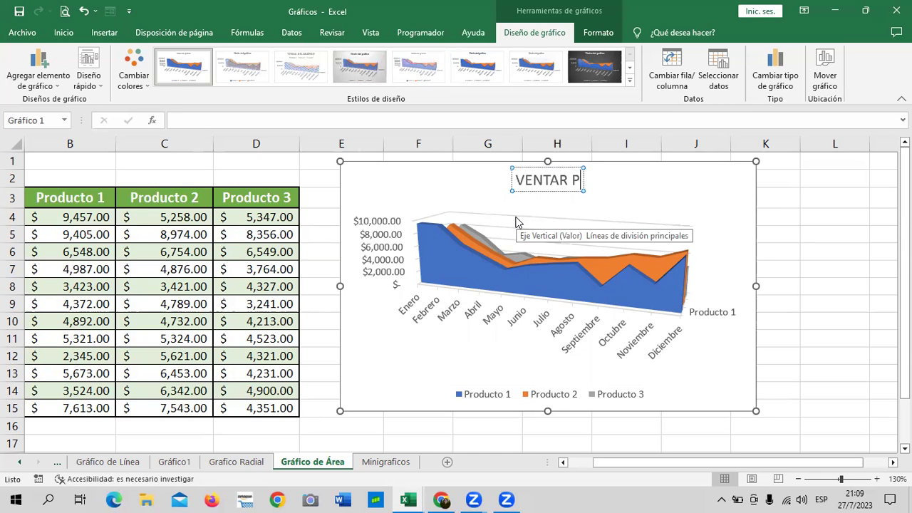
key(BackSpace)
key(BackSpace)
key(BackSpace)
text(S POR)
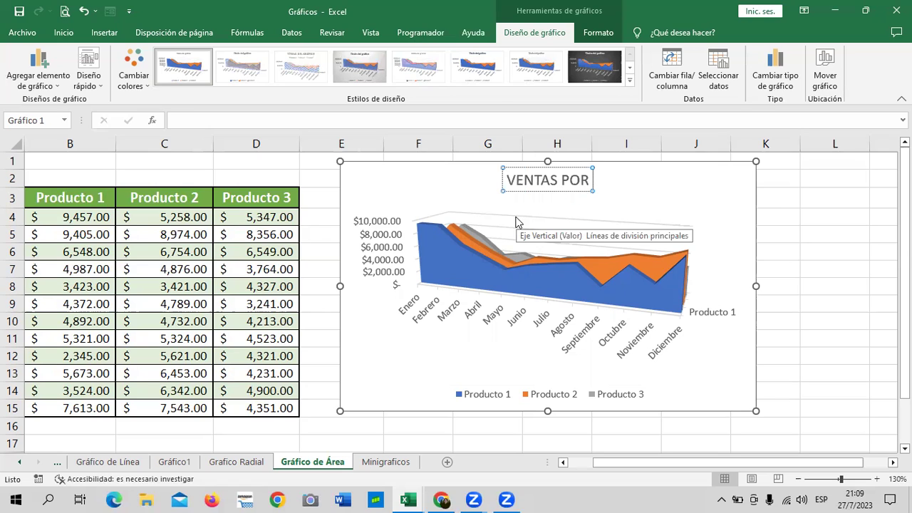
text( AÑO)
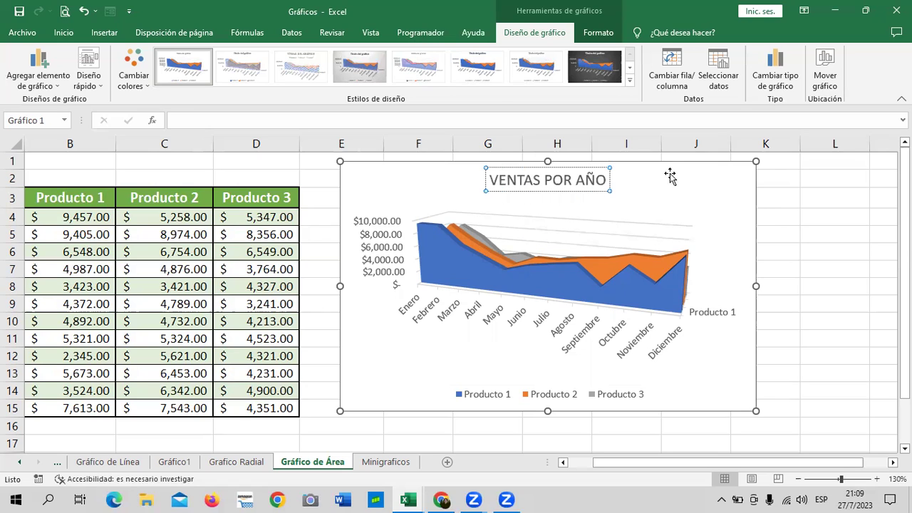
click(669, 177)
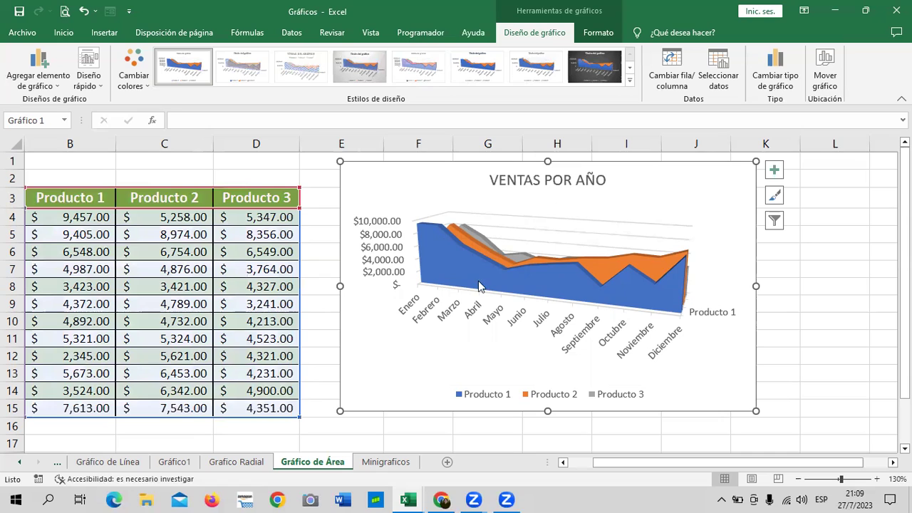
click(504, 284)
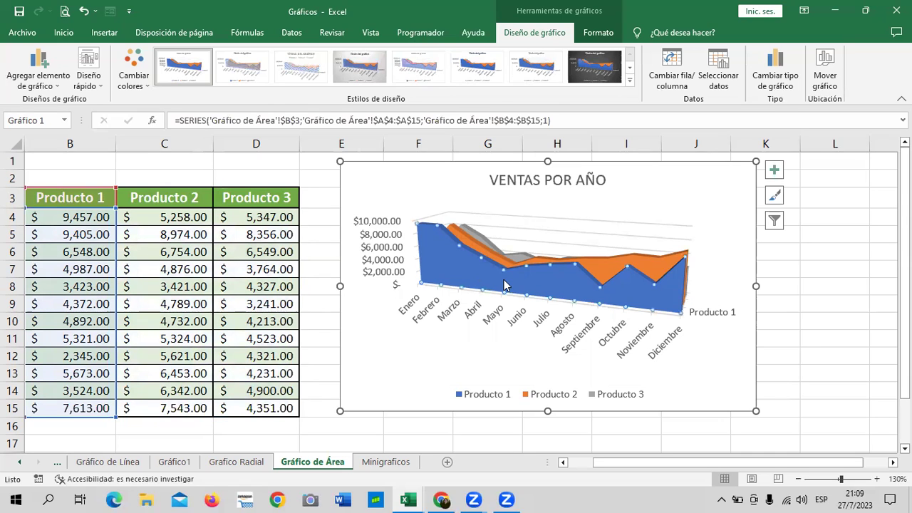
click(602, 270)
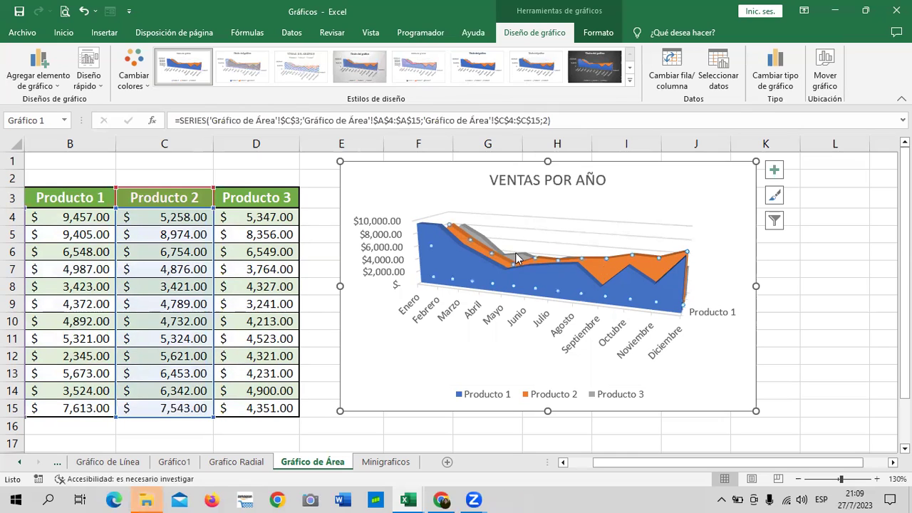
click(480, 238)
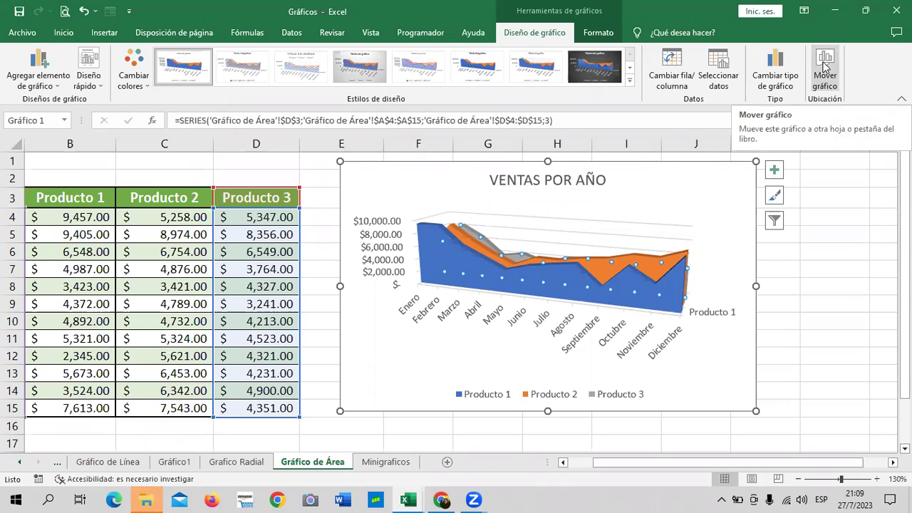
Move the chart onto a new chart sheet named 'Gráfico AREA'
click(824, 68)
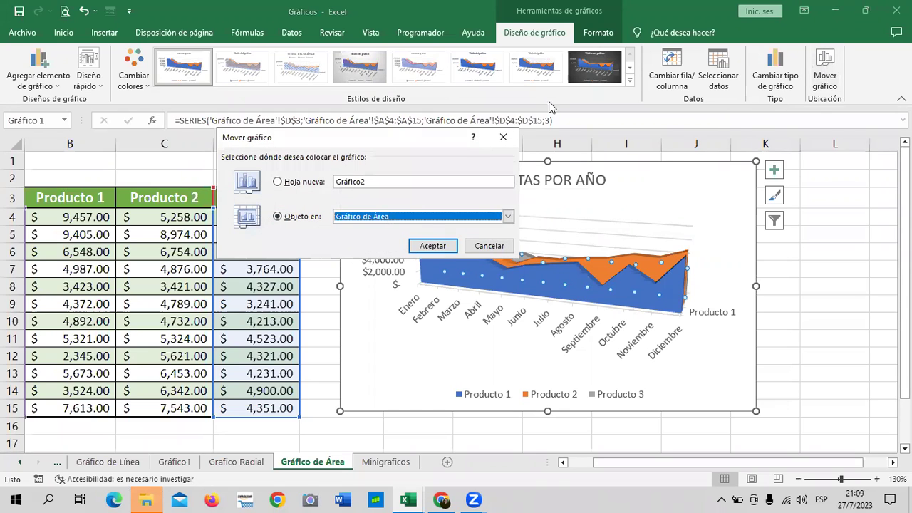
click(458, 180)
key(BackSpace)
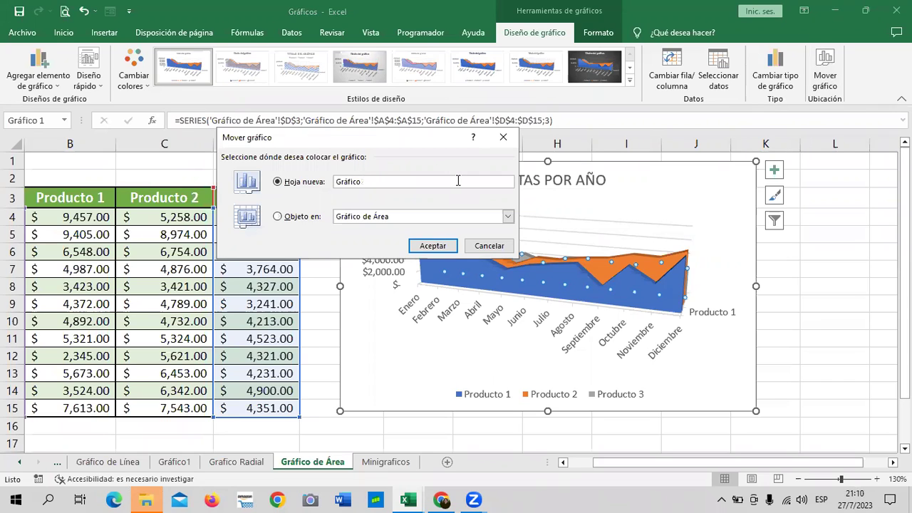
text(A)
text(REAS)
key(BackSpace)
click(424, 244)
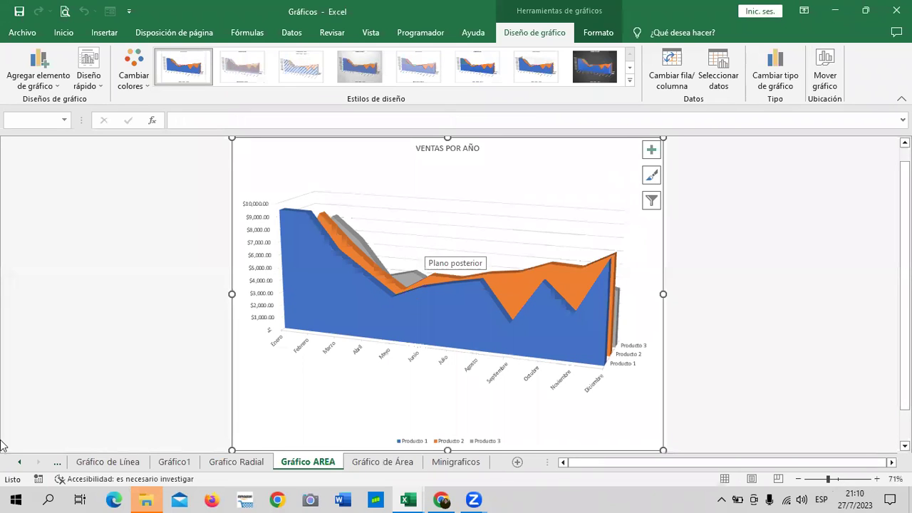
click(597, 178)
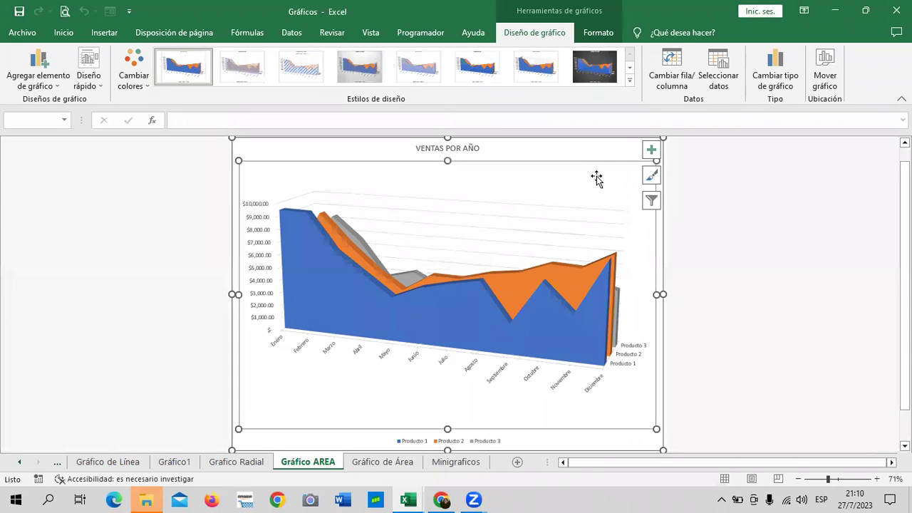
click(586, 154)
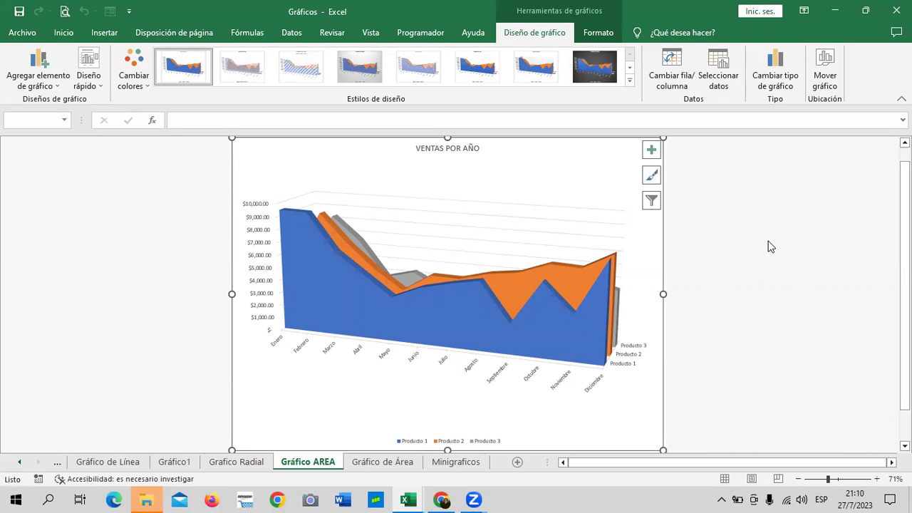
click(261, 263)
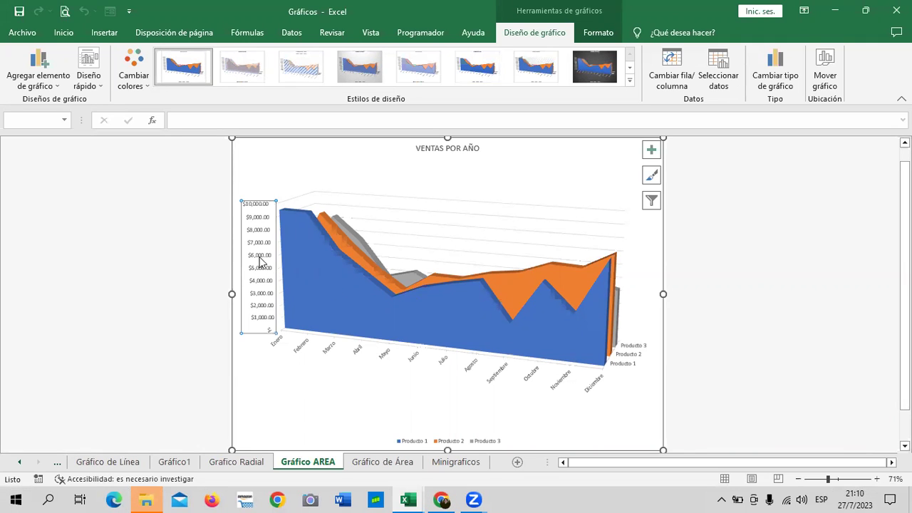
click(424, 365)
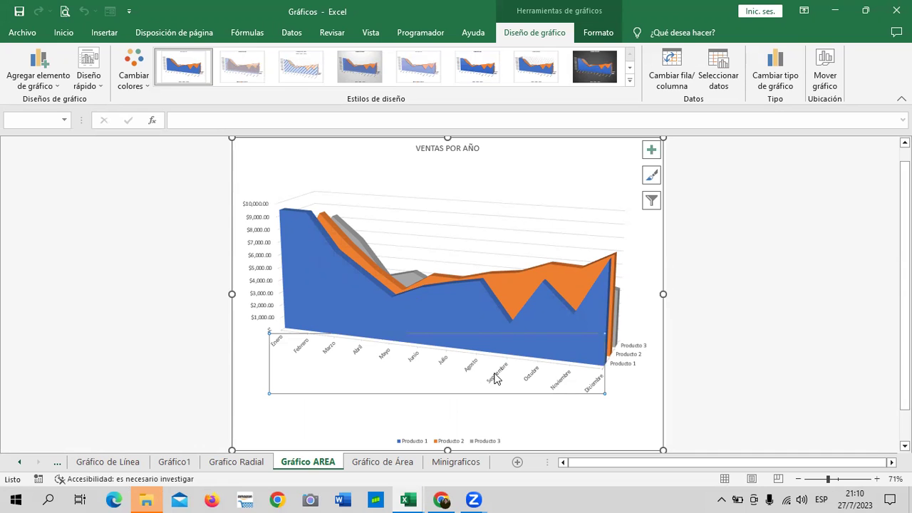
key(ctrl+1)
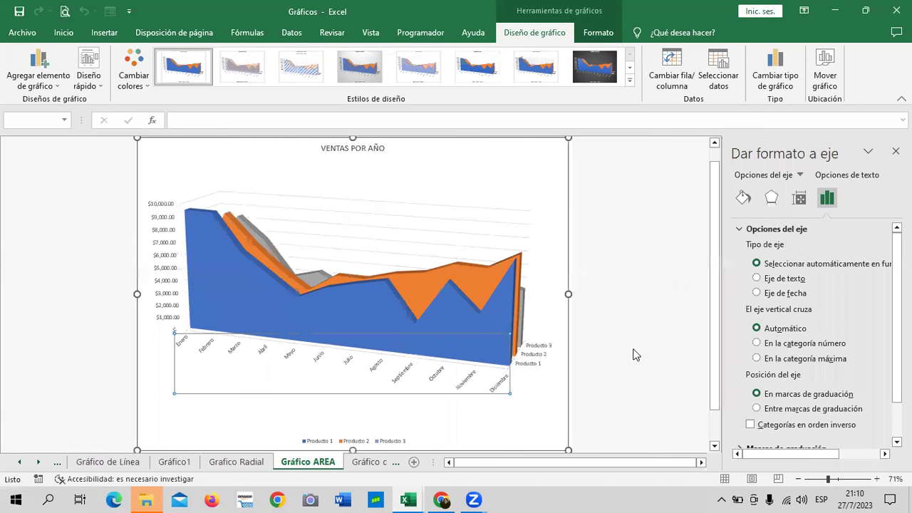
click(634, 354)
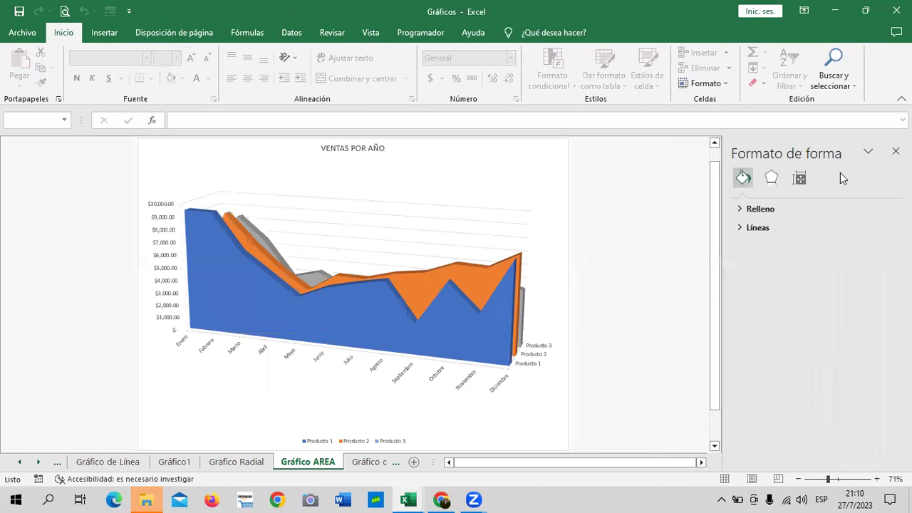
click(896, 151)
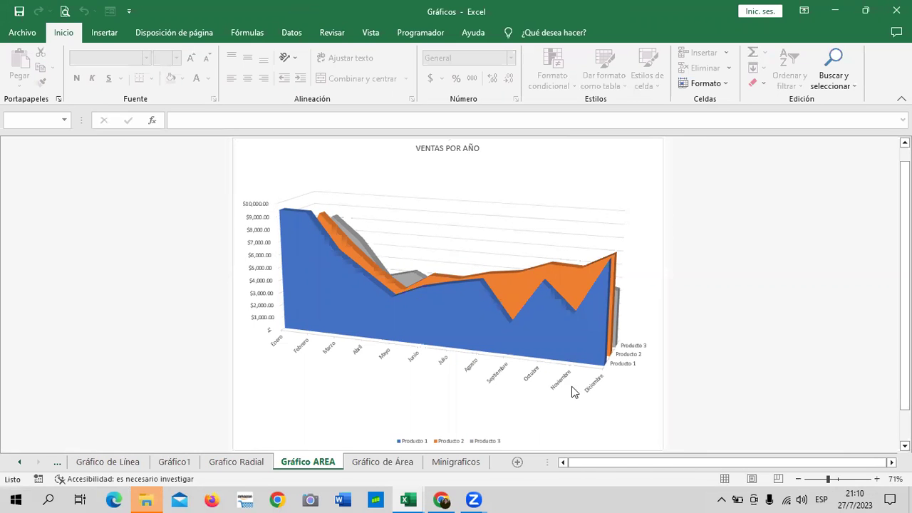
Enlarge the month axis labels to 10.5 pt with automatic font colour
click(589, 389)
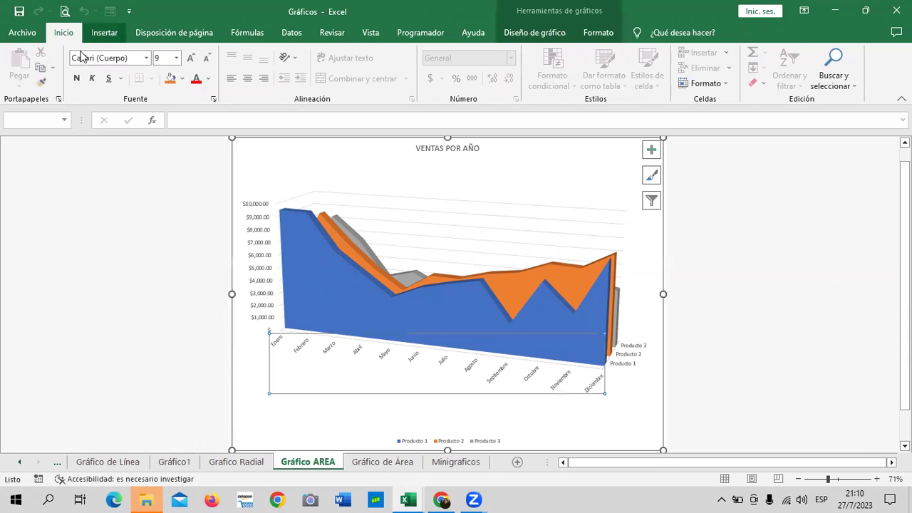
click(190, 58)
click(190, 58)
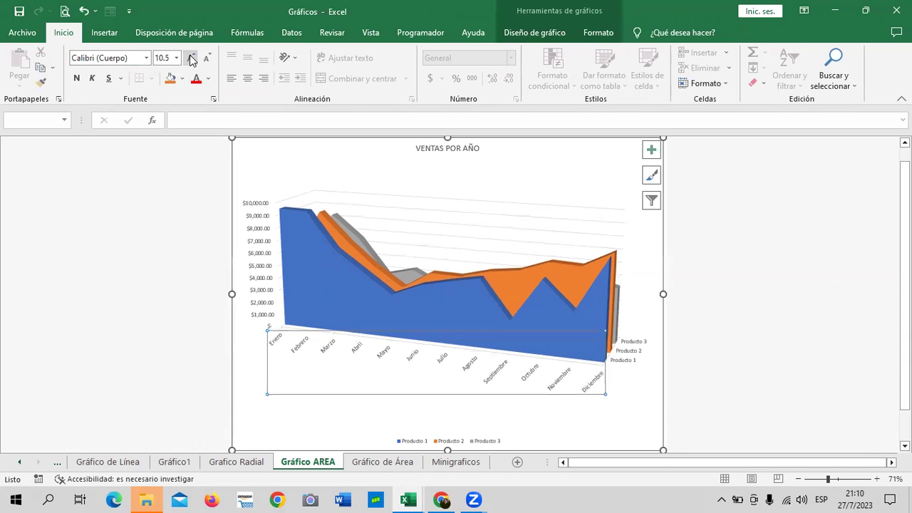
click(207, 78)
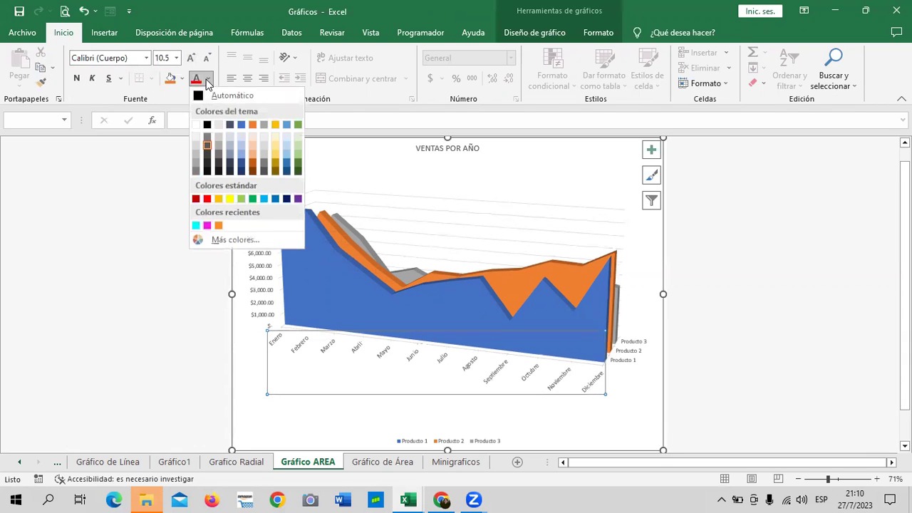
click(200, 99)
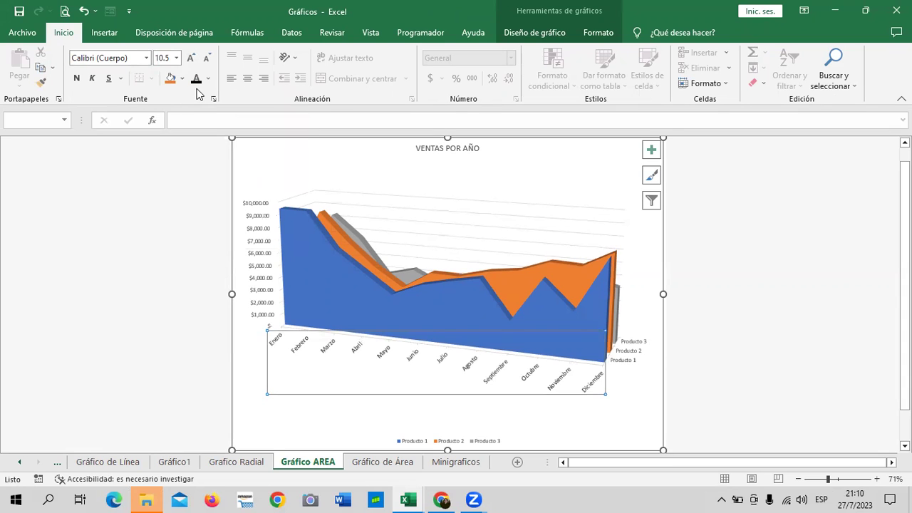
Enlarge the dollar value axis labels to 12 pt and darken their text
click(253, 233)
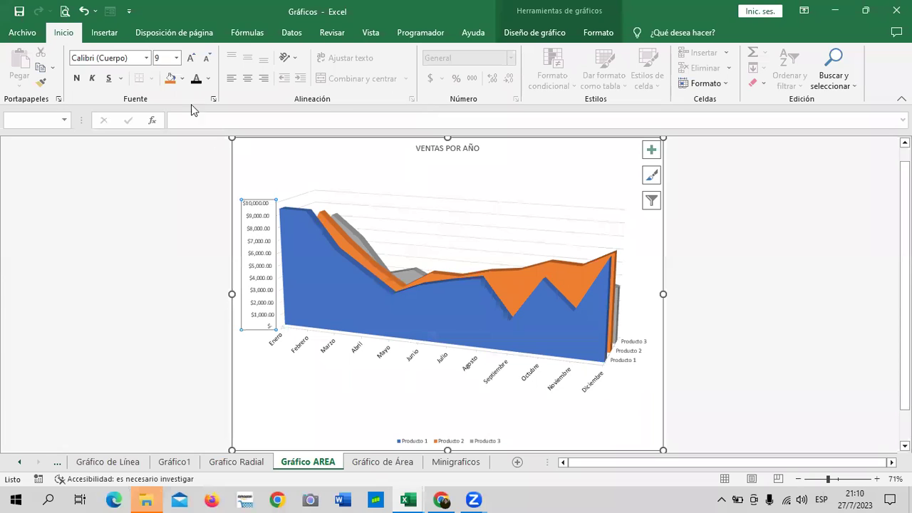
click(191, 57)
click(190, 57)
click(190, 57)
click(190, 57)
click(197, 83)
Remove the Producto series labels from the depth axis
click(636, 356)
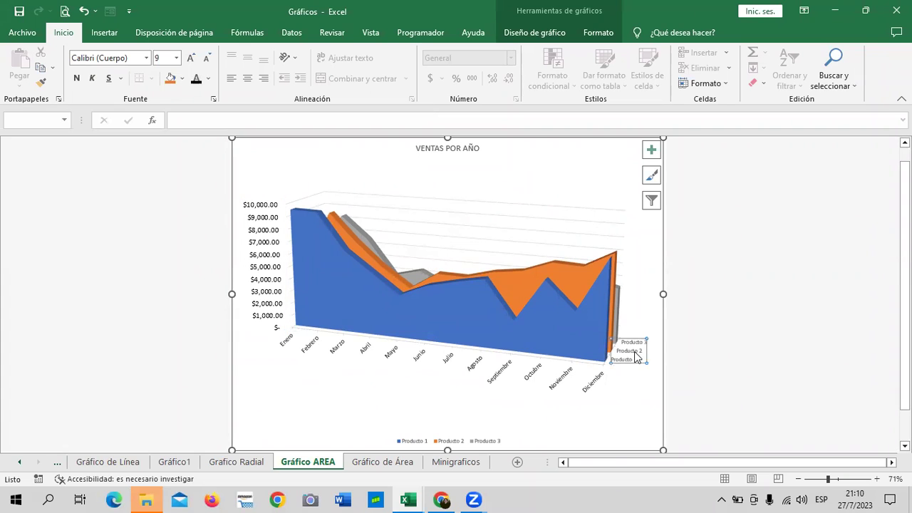
click(190, 58)
click(190, 58)
click(190, 60)
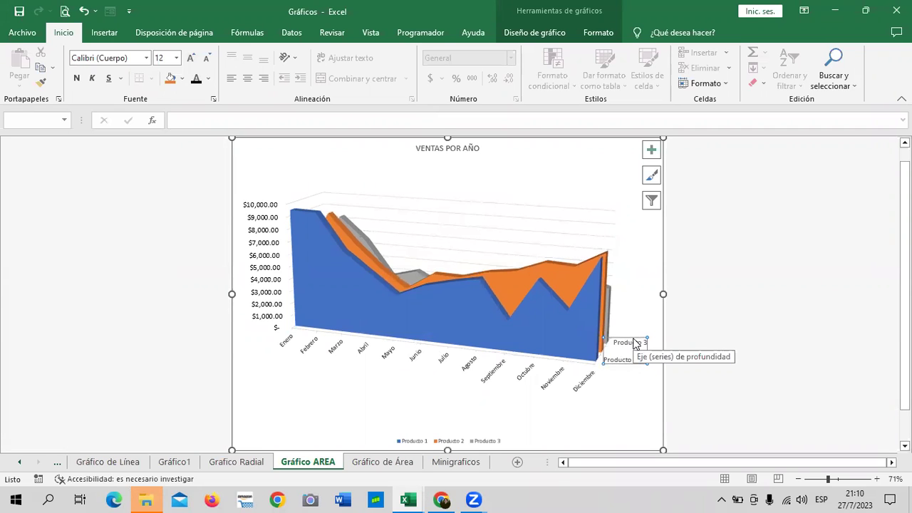
key(Delete)
Drag the plot area slightly higher within the chart
click(490, 442)
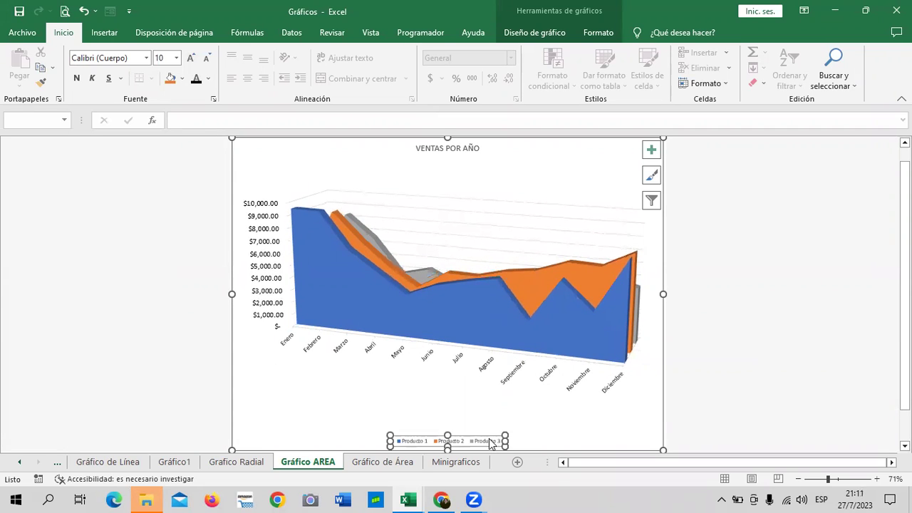
click(477, 431)
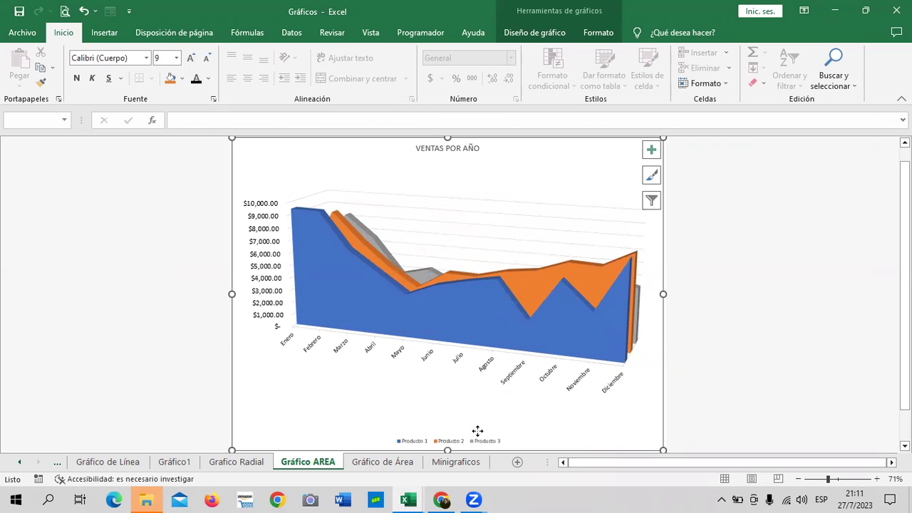
click(499, 441)
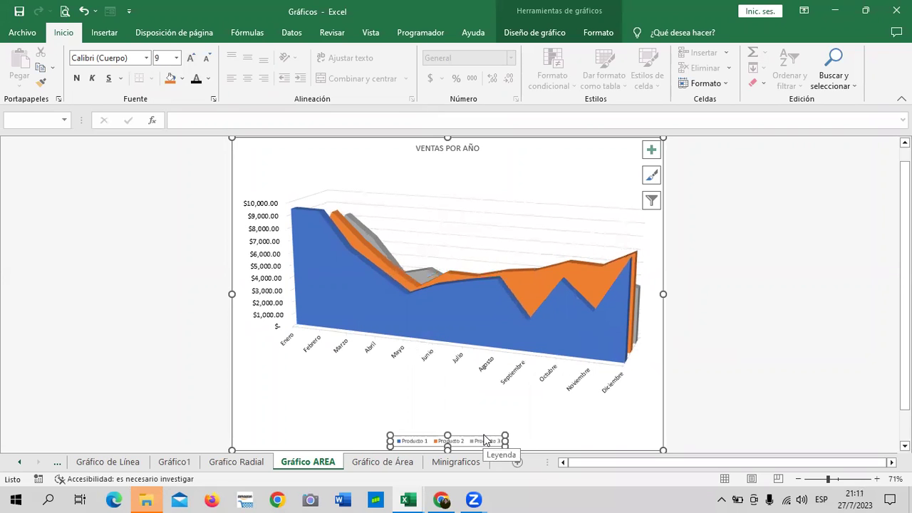
click(488, 426)
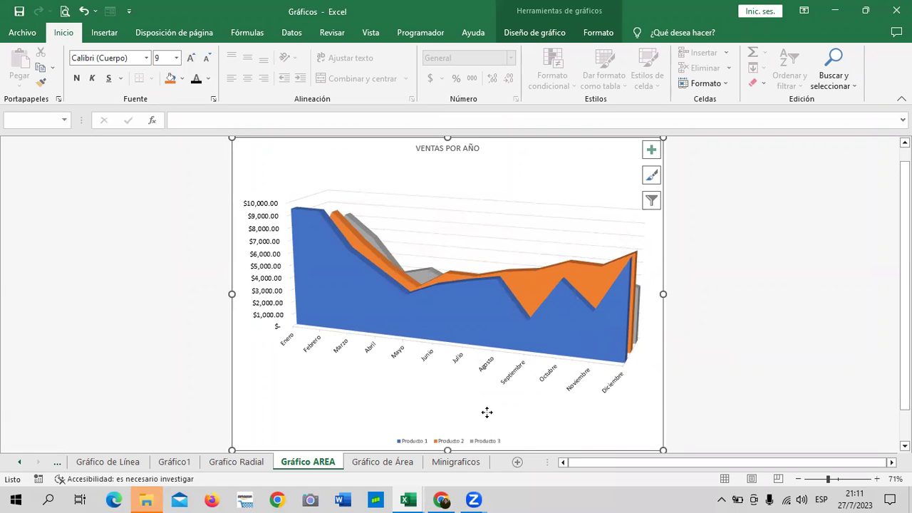
click(484, 441)
click(478, 415)
mouse_move(477, 415)
mouse_down()
mouse_move(447, 415)
mouse_move(446, 402)
mouse_up()
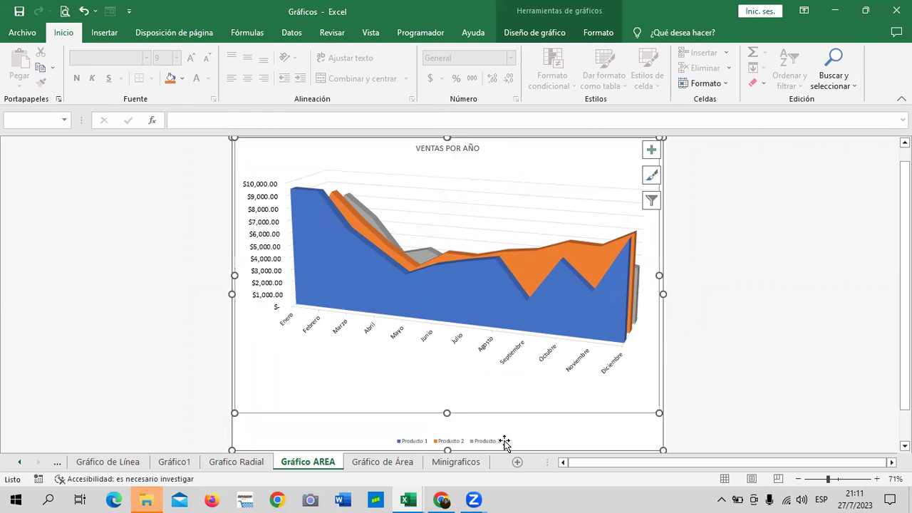
Enlarge the legend text to 12 pt
click(451, 442)
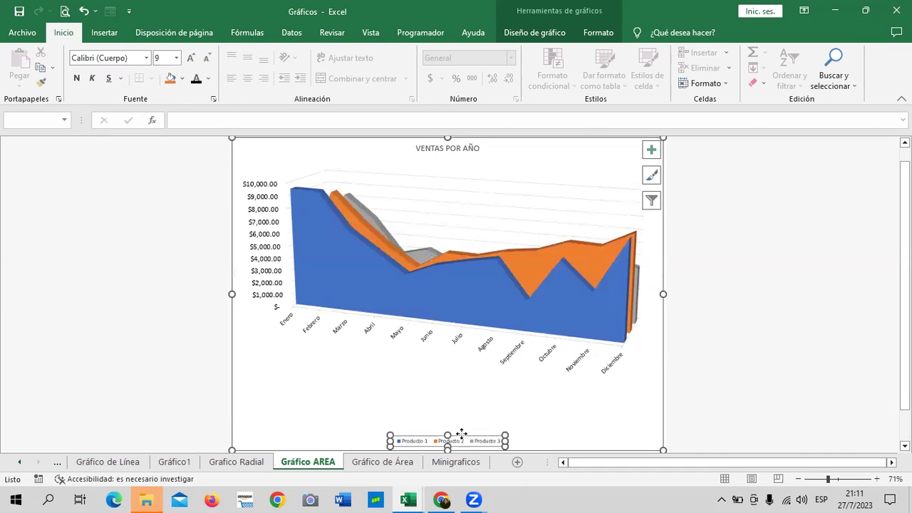
click(461, 433)
click(190, 58)
click(190, 58)
click(190, 58)
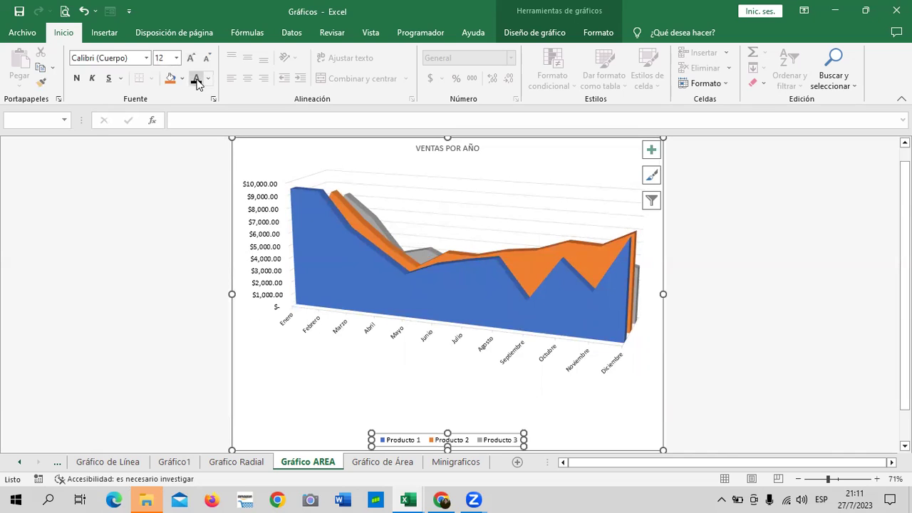
click(597, 423)
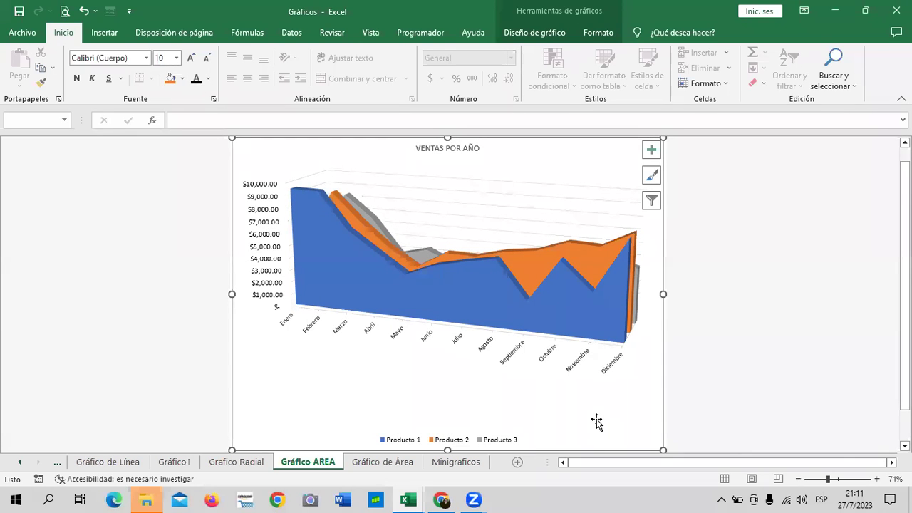
click(571, 366)
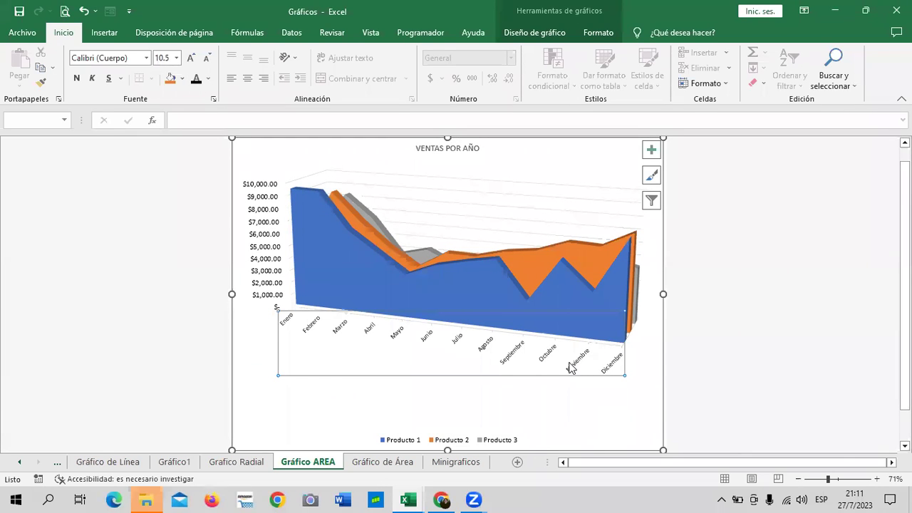
scroll(571, 366, up, 1)
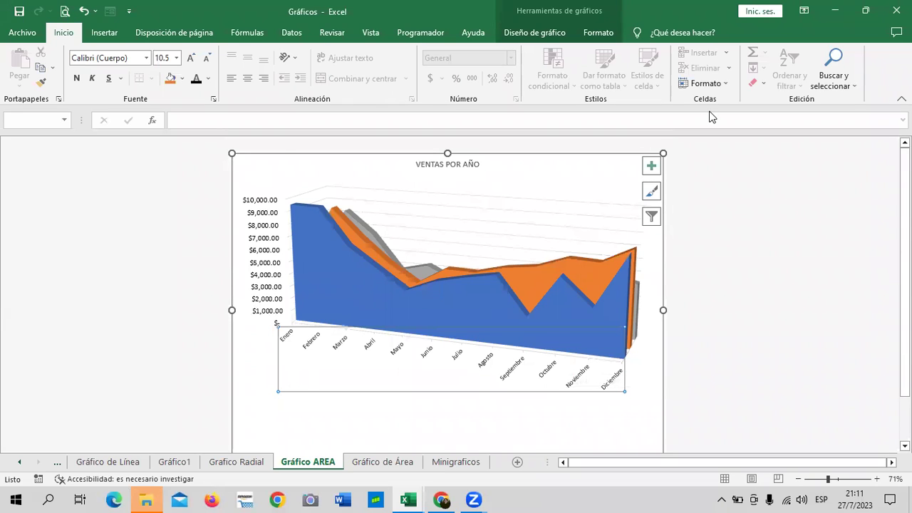
key(Escape)
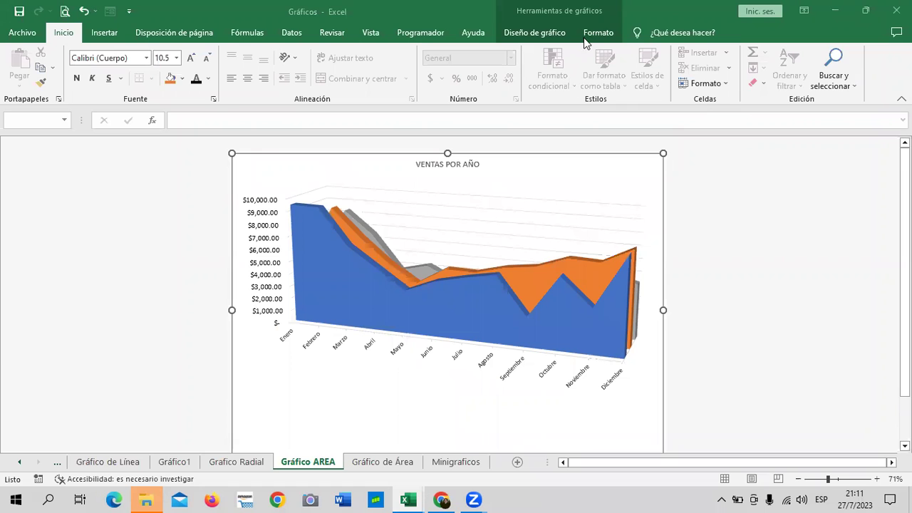
key(Down)
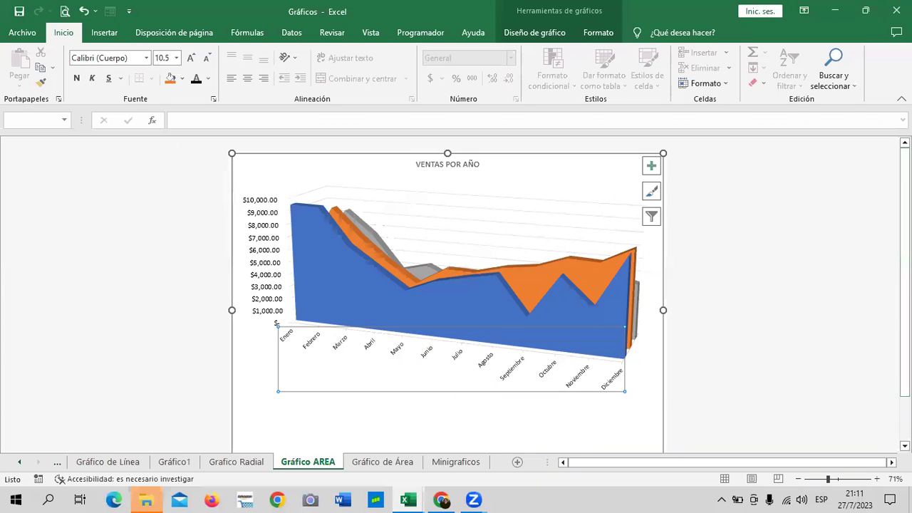
scroll(905, 284, down, 1)
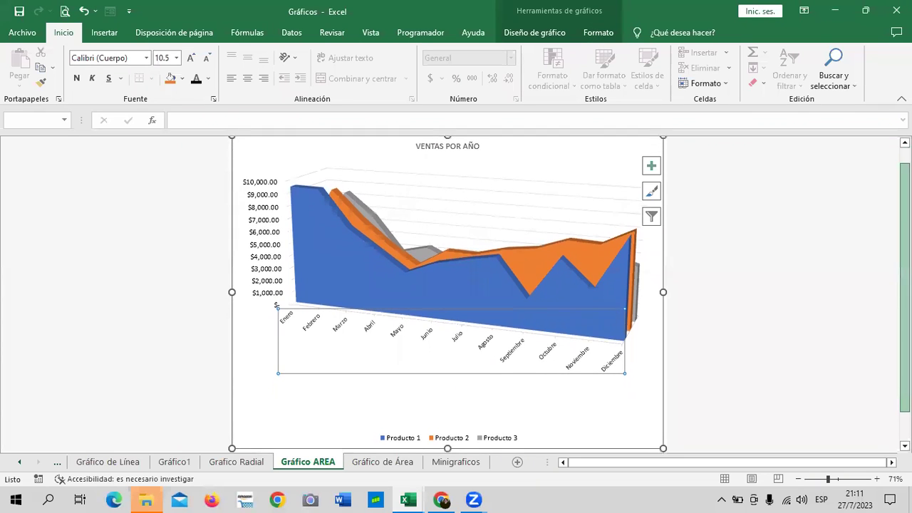
click(507, 438)
Apply the bold black WordArt style to the legend and the month axis labels
click(600, 33)
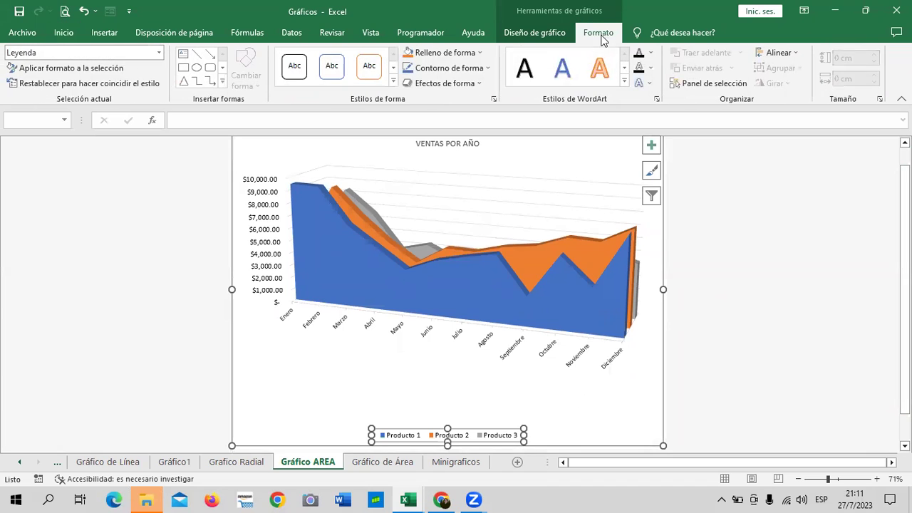
click(524, 71)
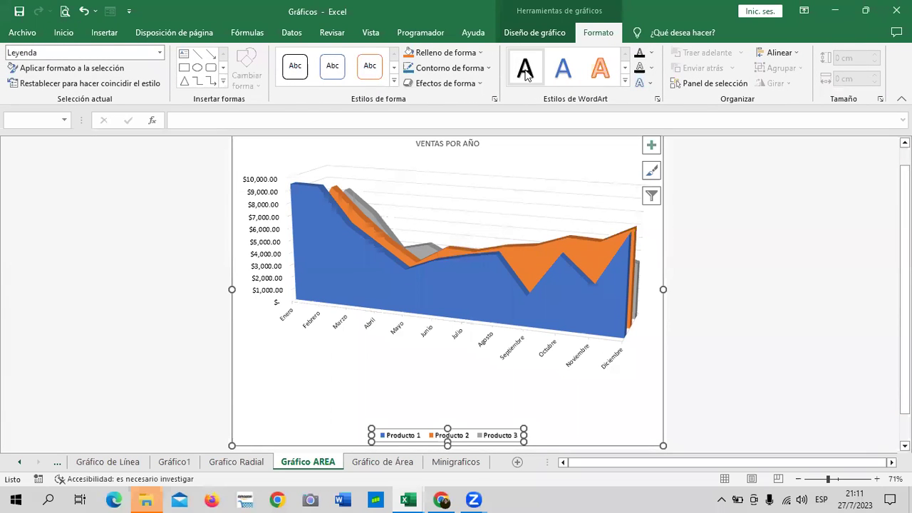
click(486, 348)
click(527, 66)
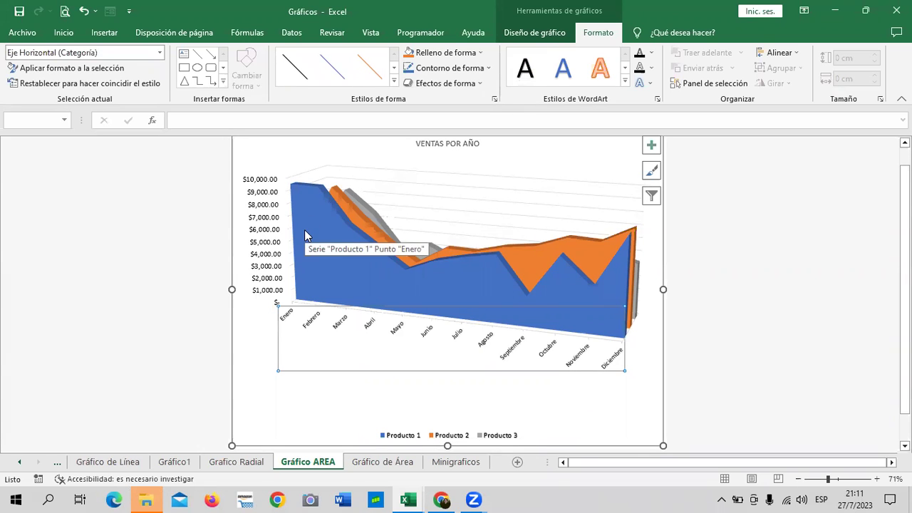
click(253, 239)
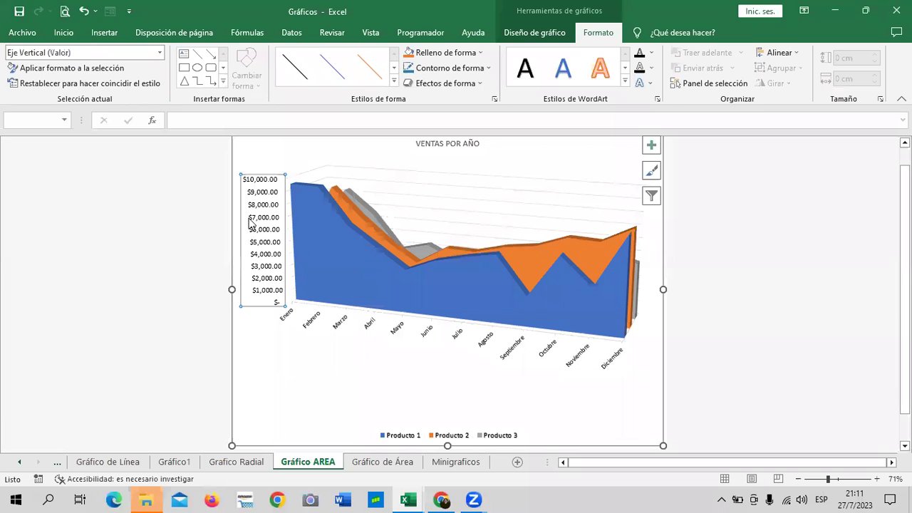
click(540, 173)
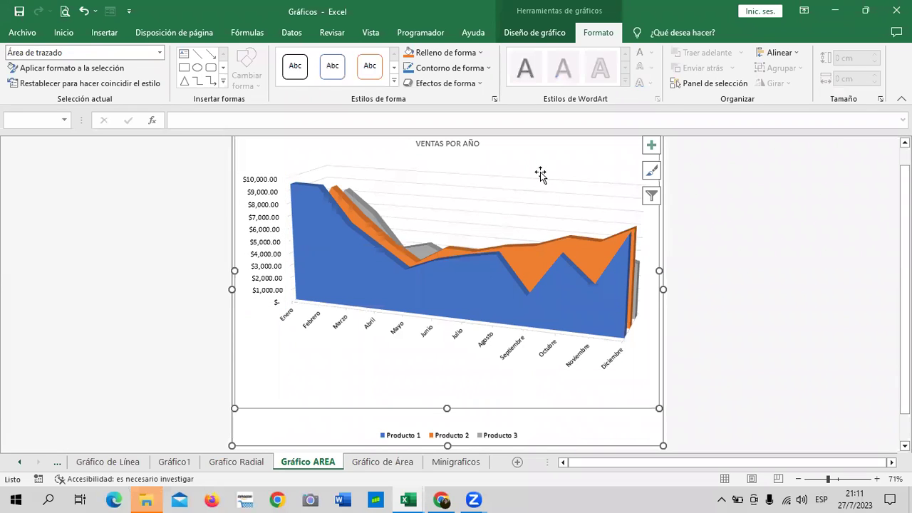
scroll(602, 279, up, 1)
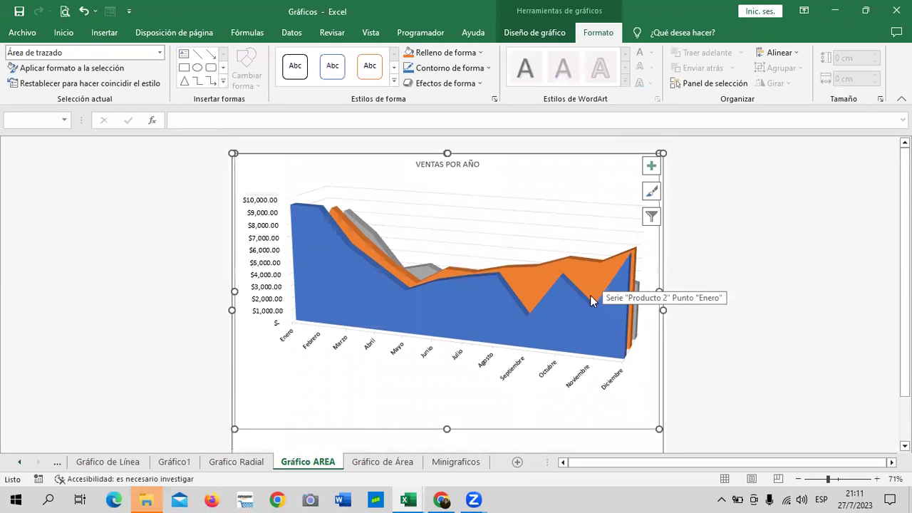
click(592, 306)
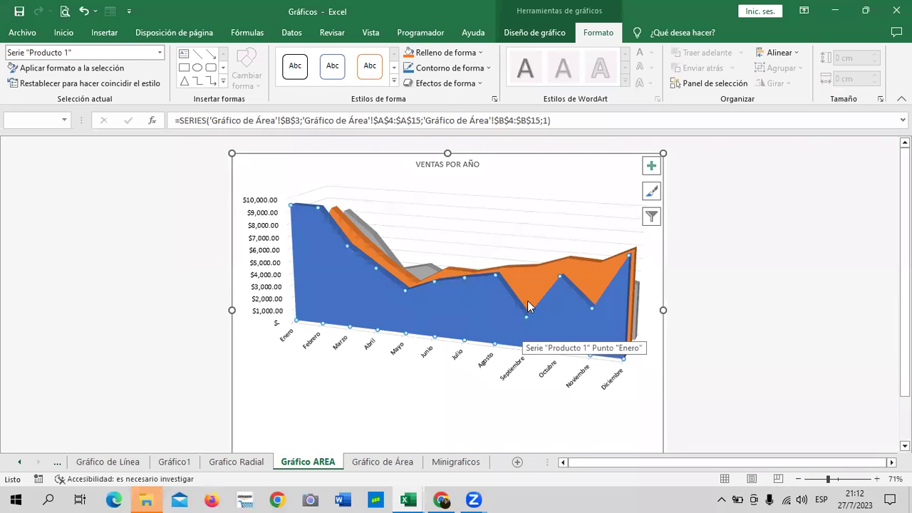
Make the VENTAS POR AÑO title bold black WordArt at 16 pt, then select the Producto 1 series
click(582, 184)
click(472, 165)
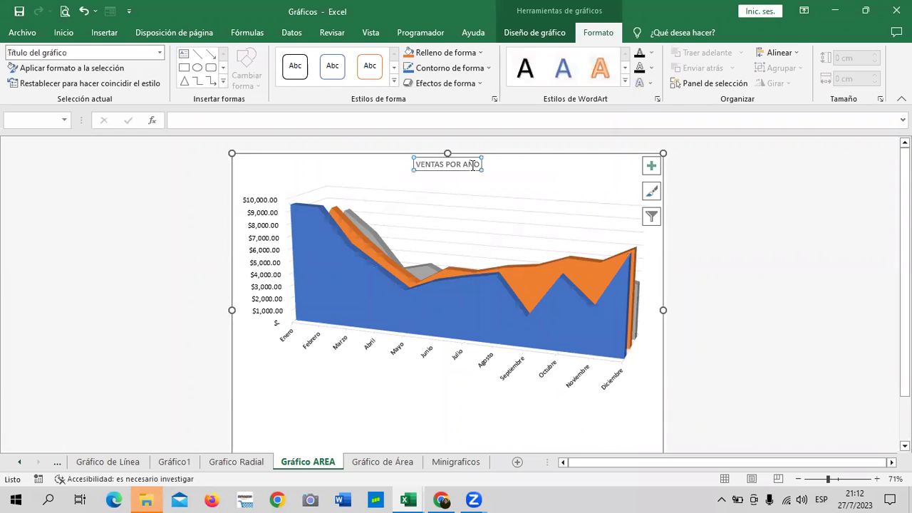
click(525, 68)
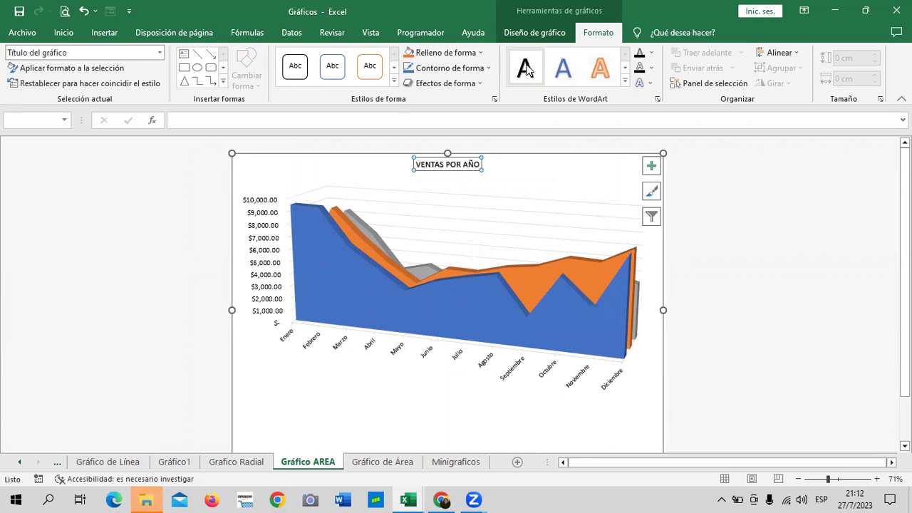
click(63, 33)
click(190, 59)
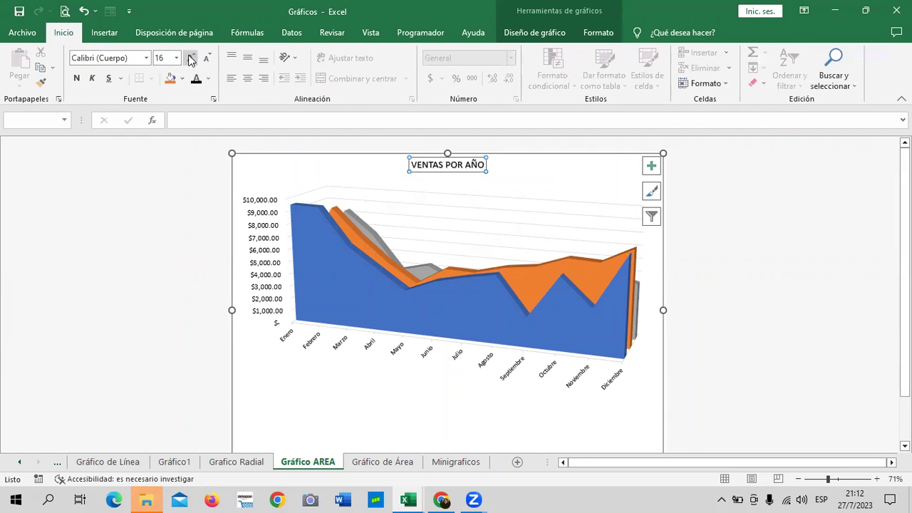
click(570, 171)
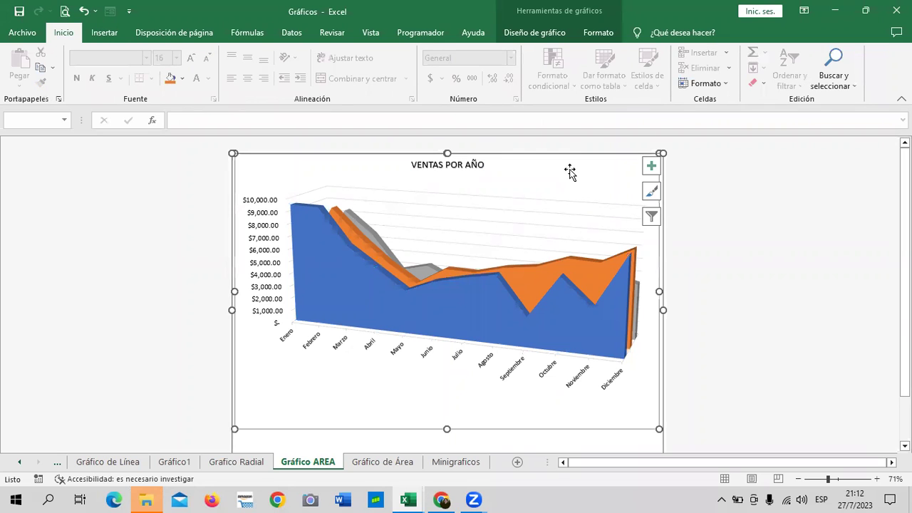
click(575, 211)
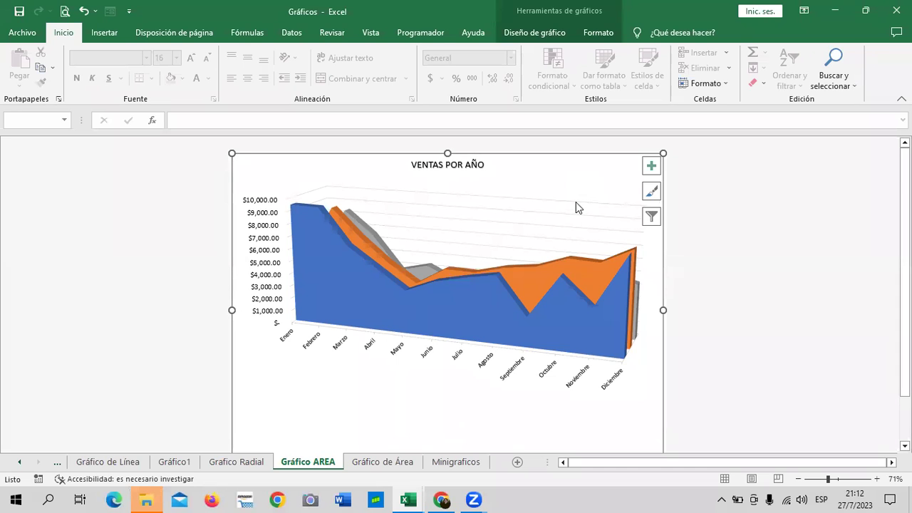
click(450, 312)
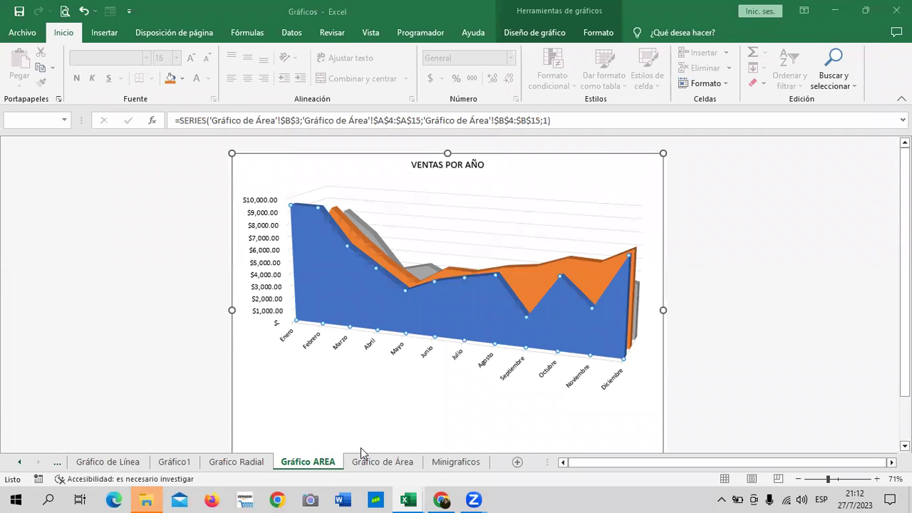
click(382, 462)
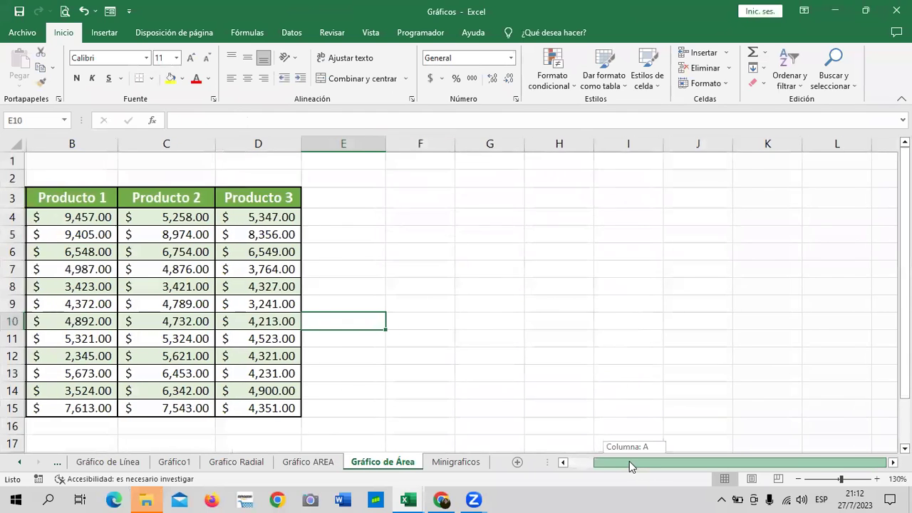
drag(629, 461, 588, 462)
click(324, 462)
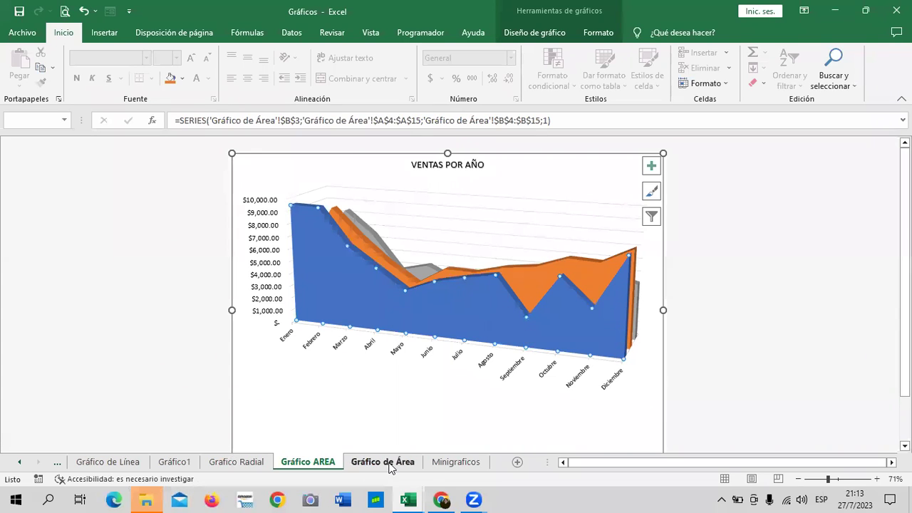
click(389, 464)
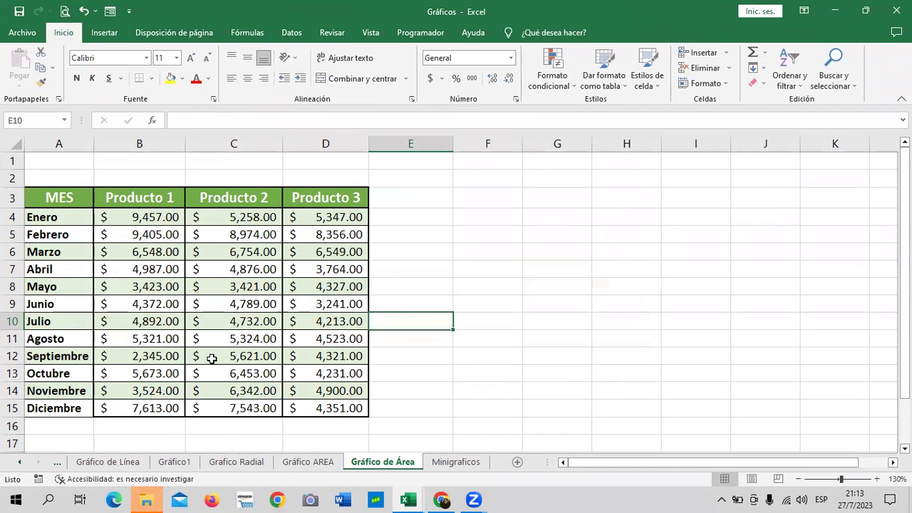
click(125, 357)
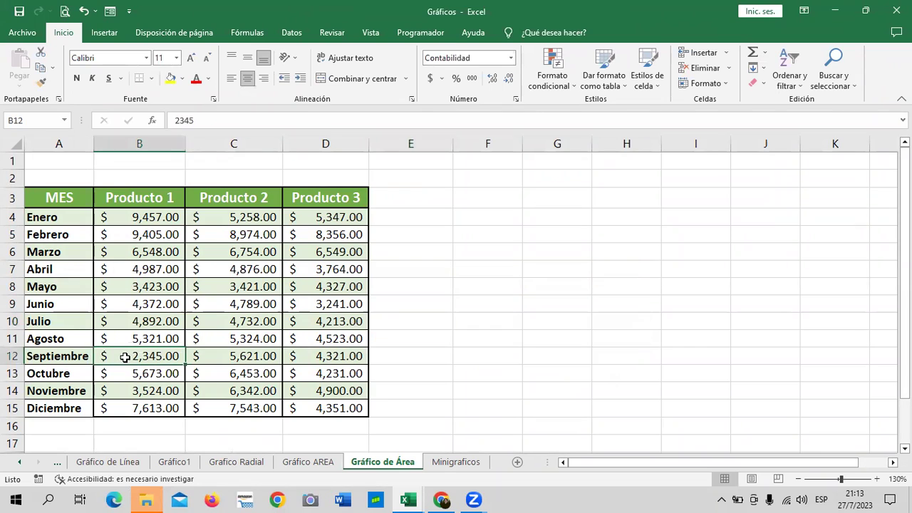
click(125, 287)
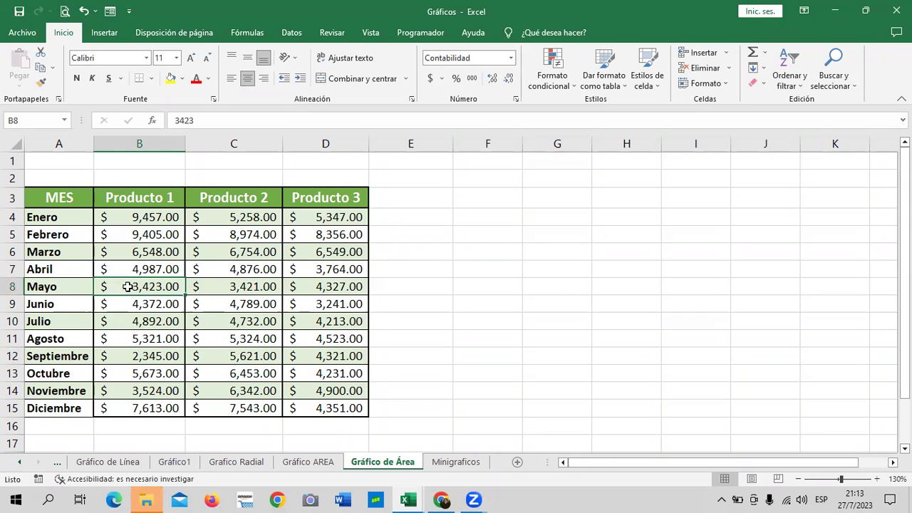
click(314, 463)
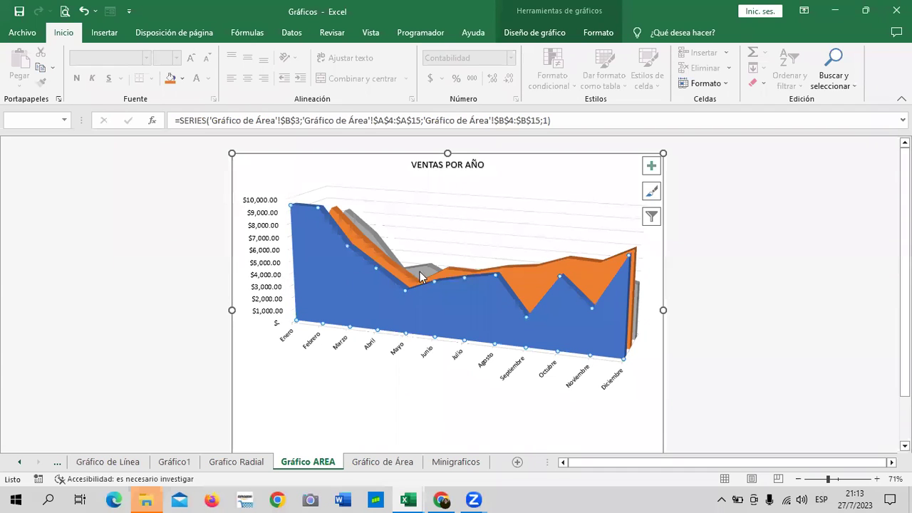
Delete the chart's vertical dollar-value axis and inspect the series, month axis and plot area
click(270, 229)
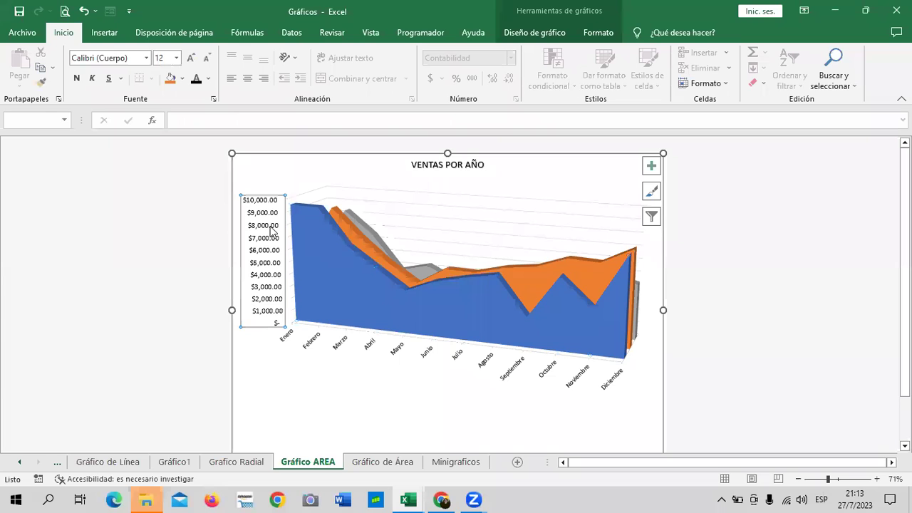
key(Delete)
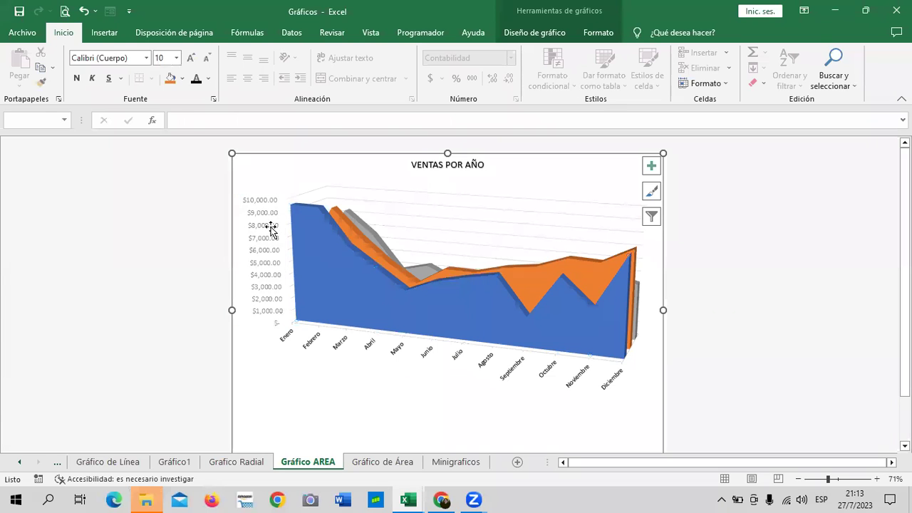
click(391, 291)
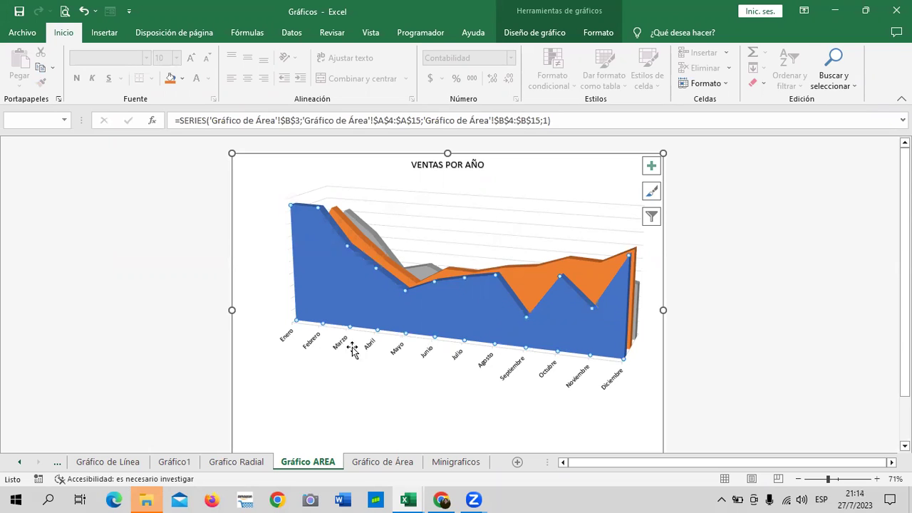
click(313, 343)
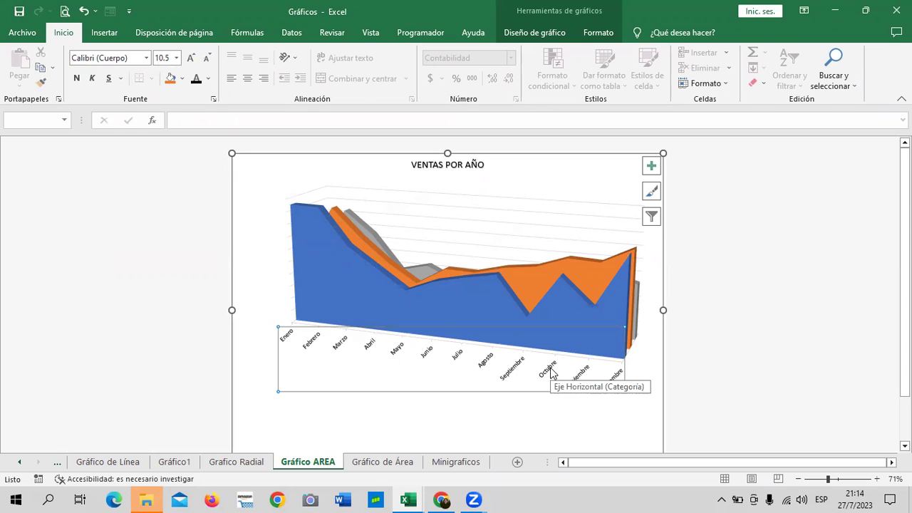
click(504, 423)
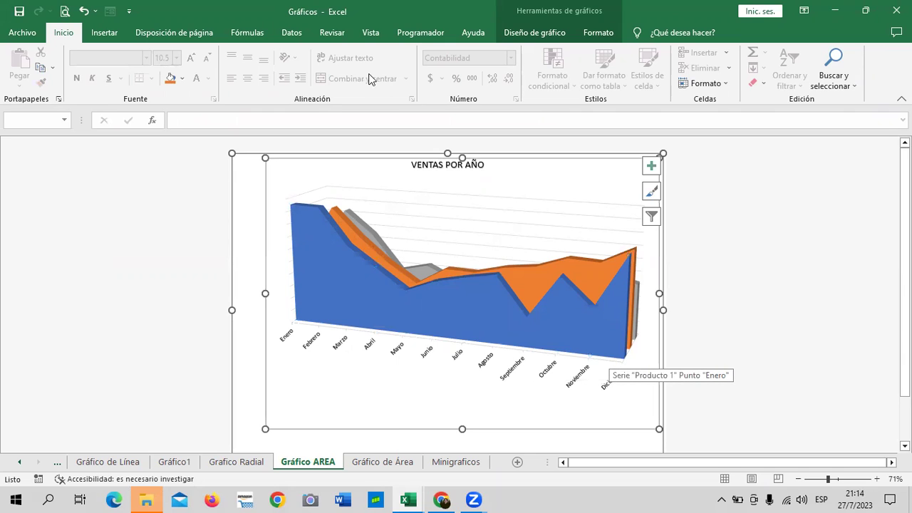
key(Escape)
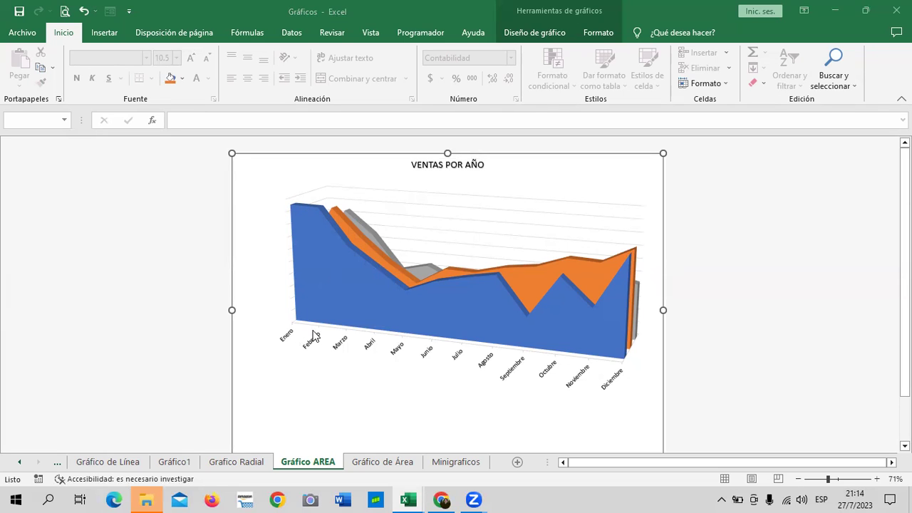
Inspect the Producto 1 series and plot area, then go to the Gráfico de Área sheet
click(344, 343)
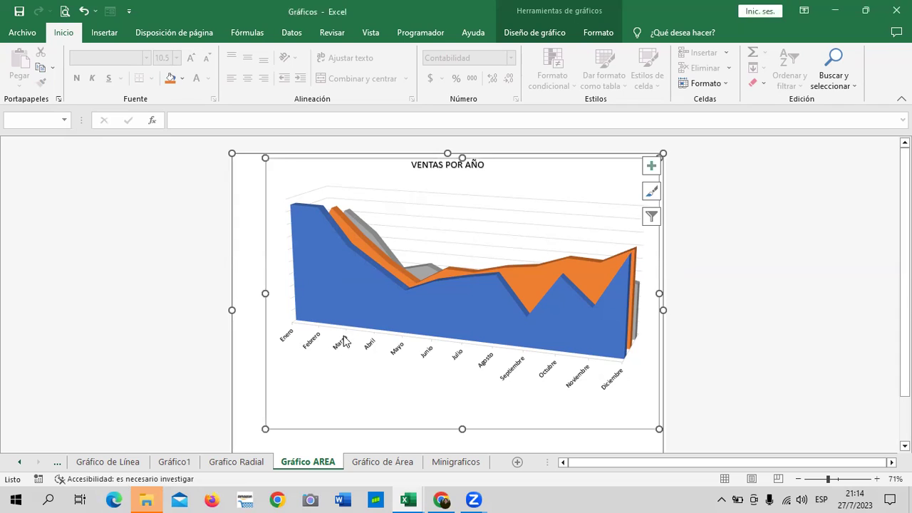
click(345, 242)
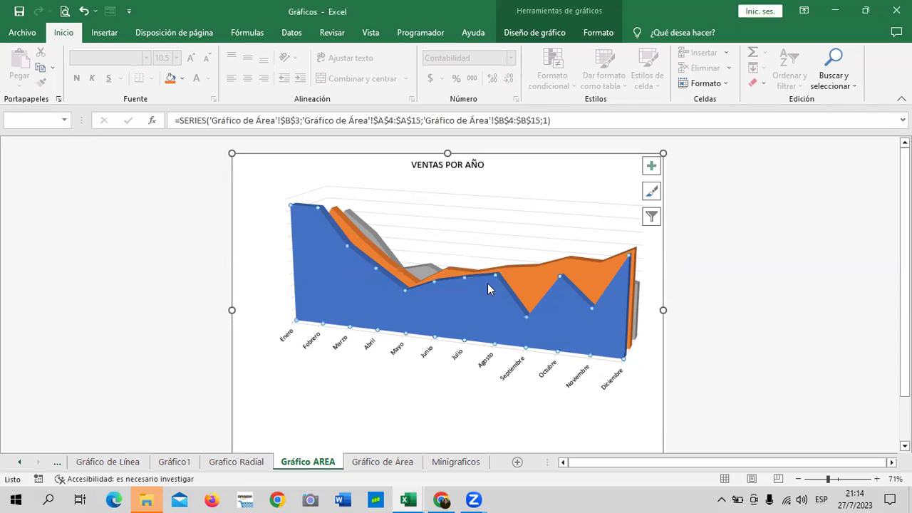
click(560, 190)
click(474, 322)
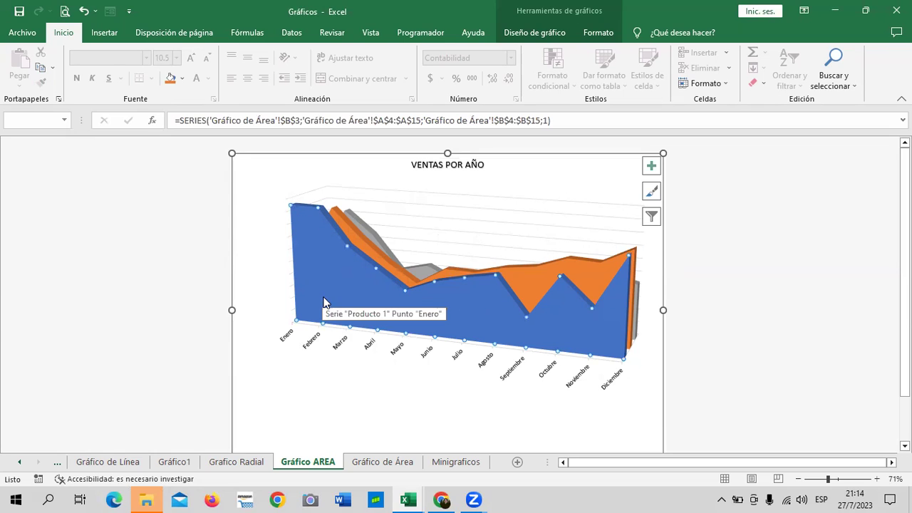
click(548, 183)
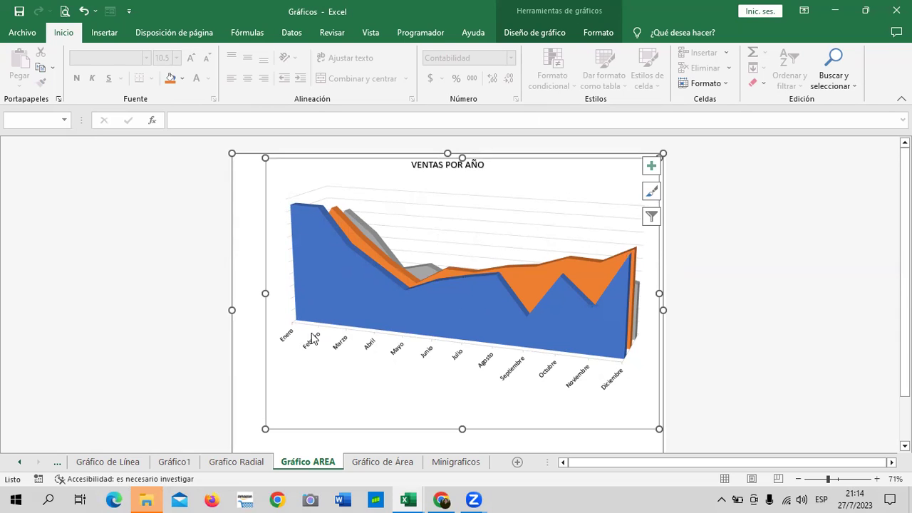
click(347, 251)
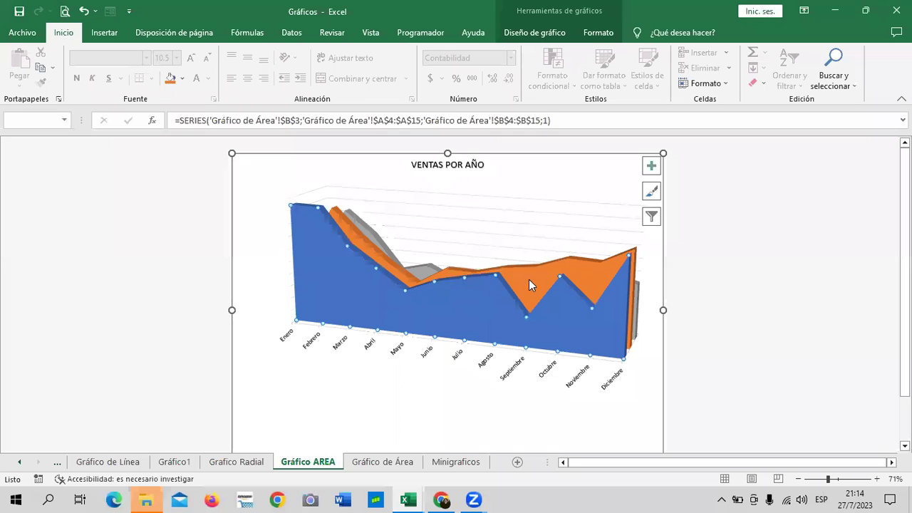
click(384, 463)
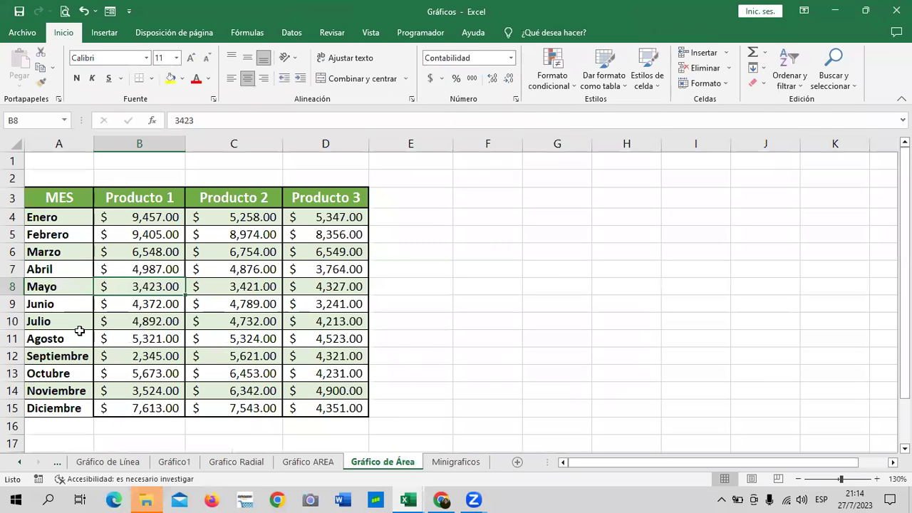
Set Producto 1's Noviembre value to 1000 and Mayo to 500, then check the chart
click(127, 305)
click(123, 322)
click(118, 337)
click(115, 408)
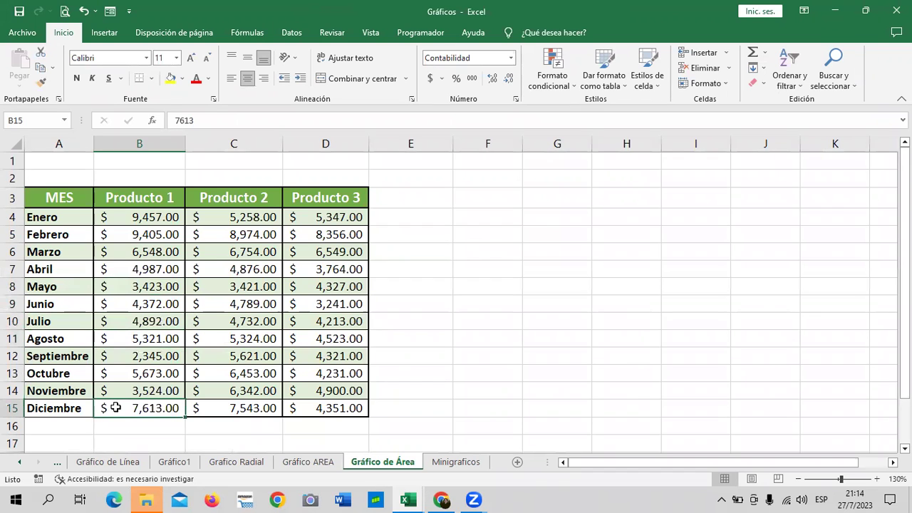
click(114, 391)
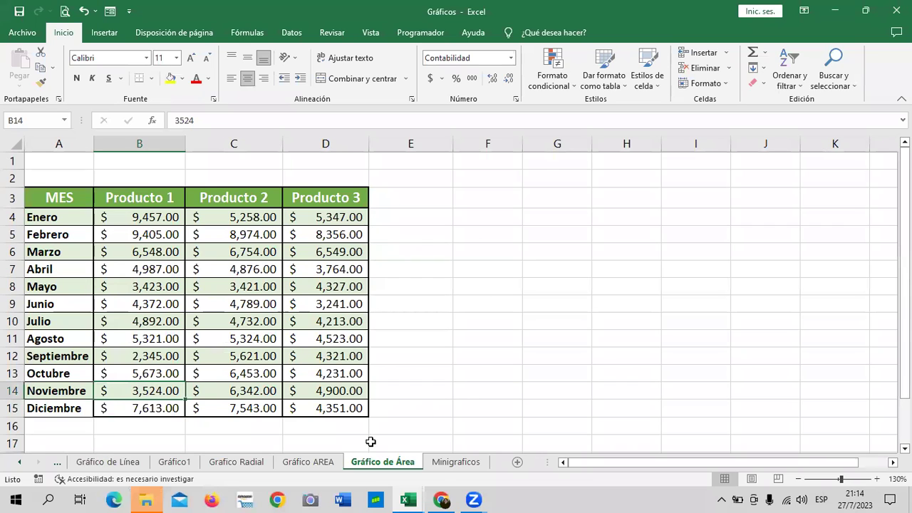
text(1000)
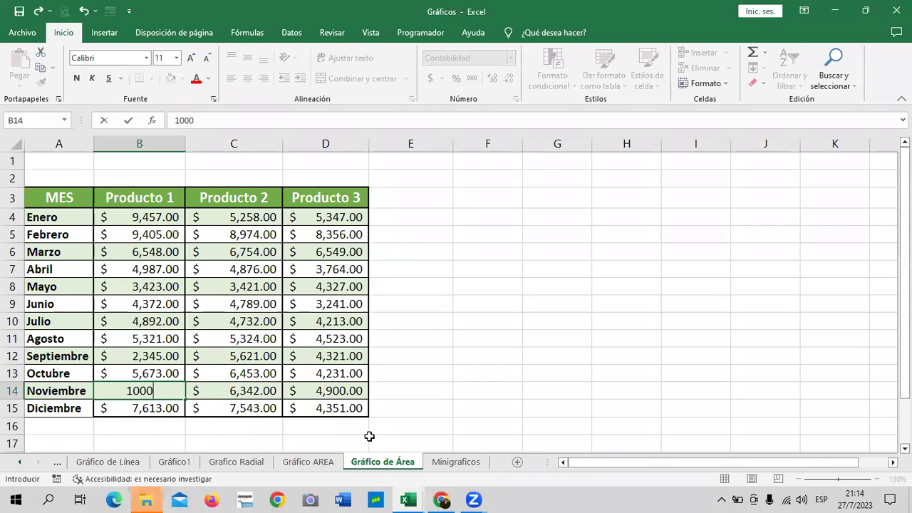
key(Return)
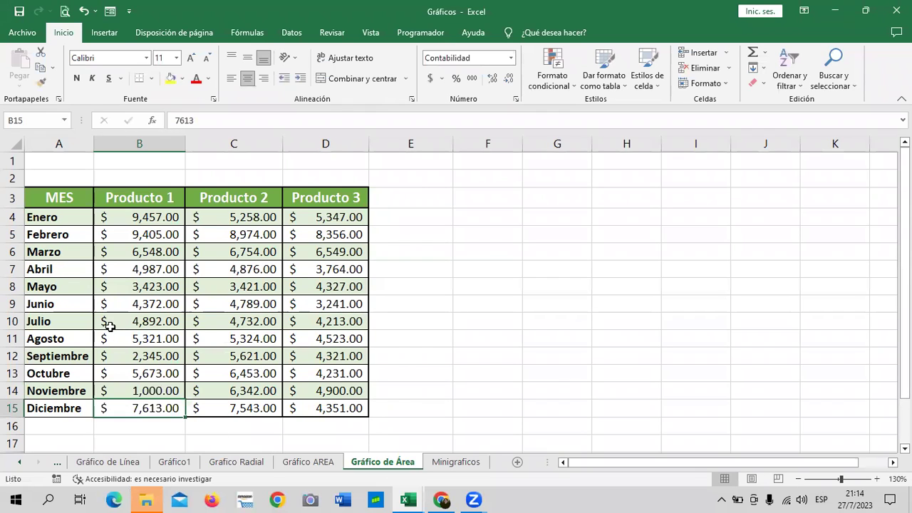
click(122, 287)
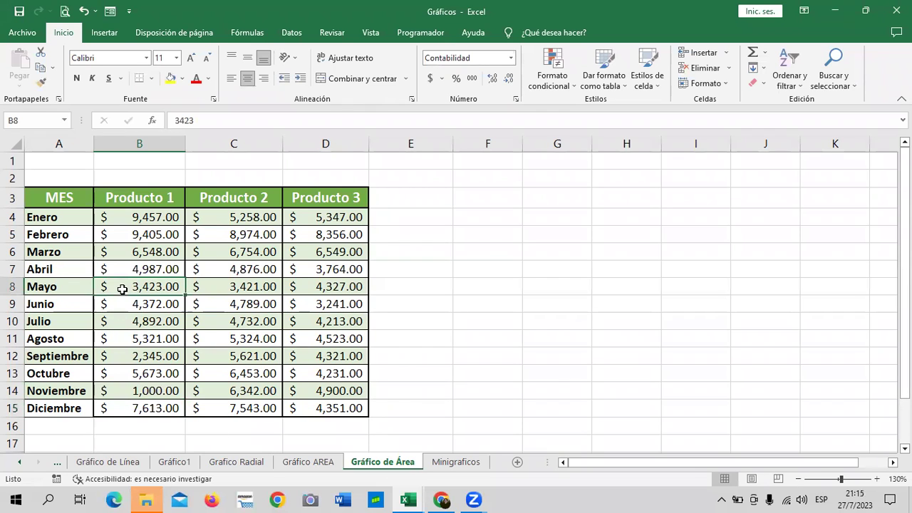
text(500)
key(Return)
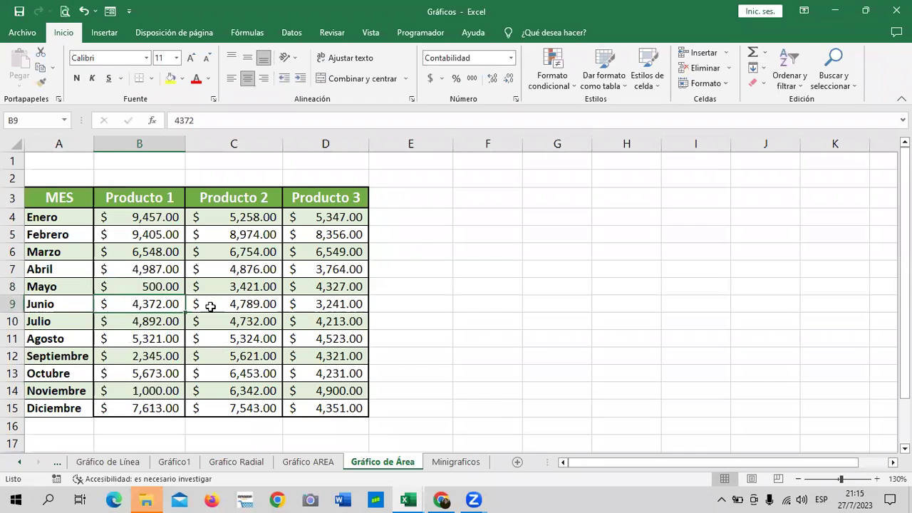
click(308, 463)
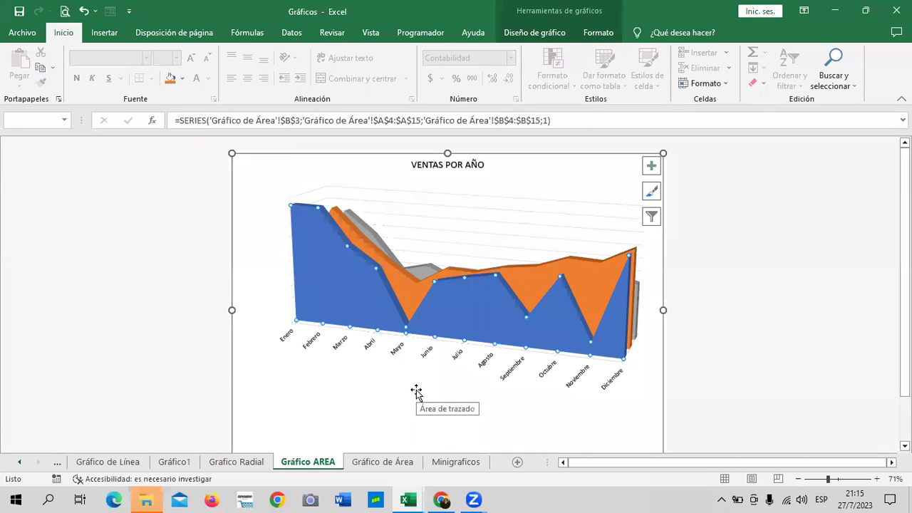
click(562, 168)
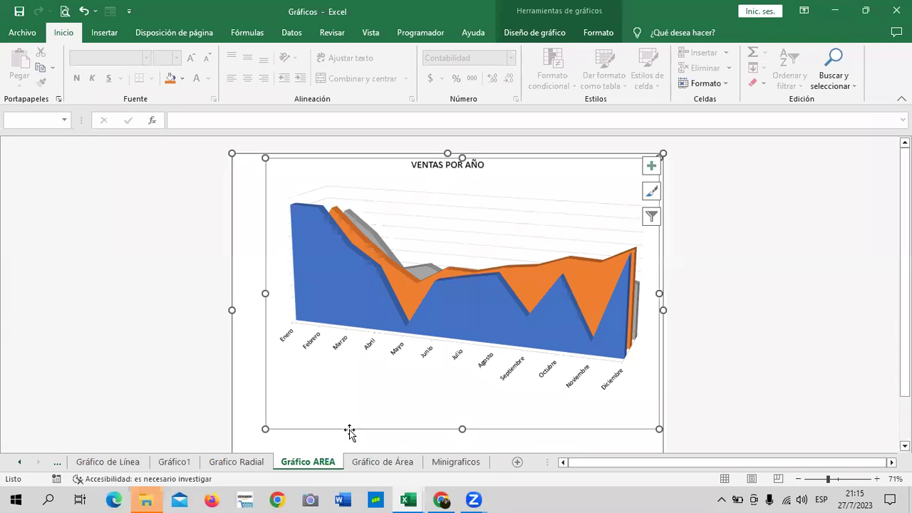
Change Producto 1's Enero value in B4 to 1500 and review the chart
click(381, 463)
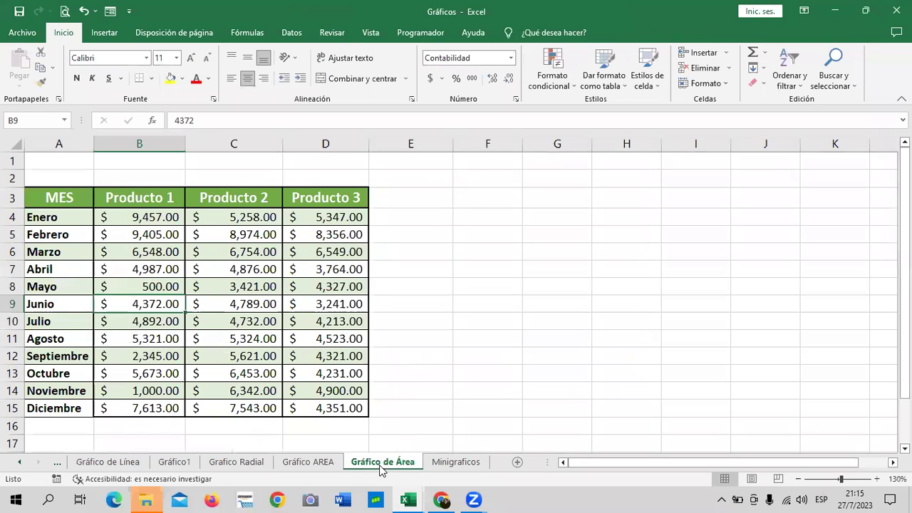
click(138, 217)
text(1500)
key(Return)
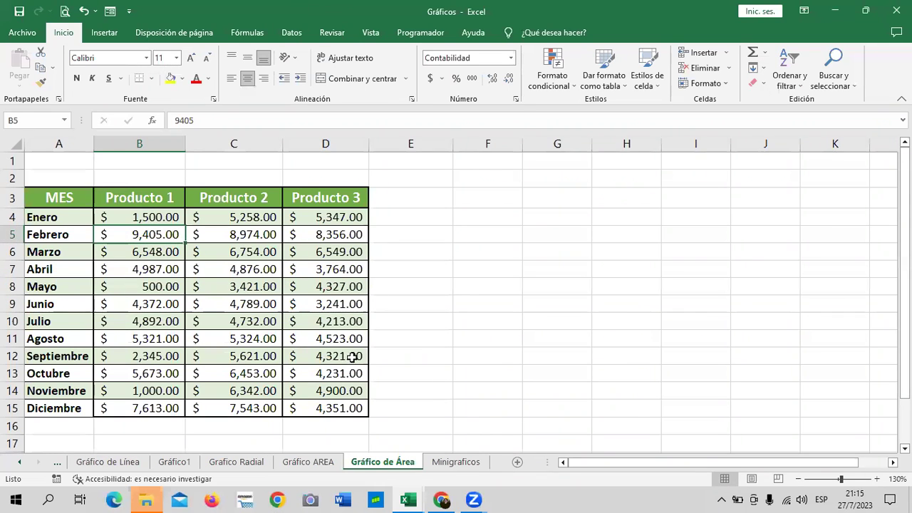
click(325, 463)
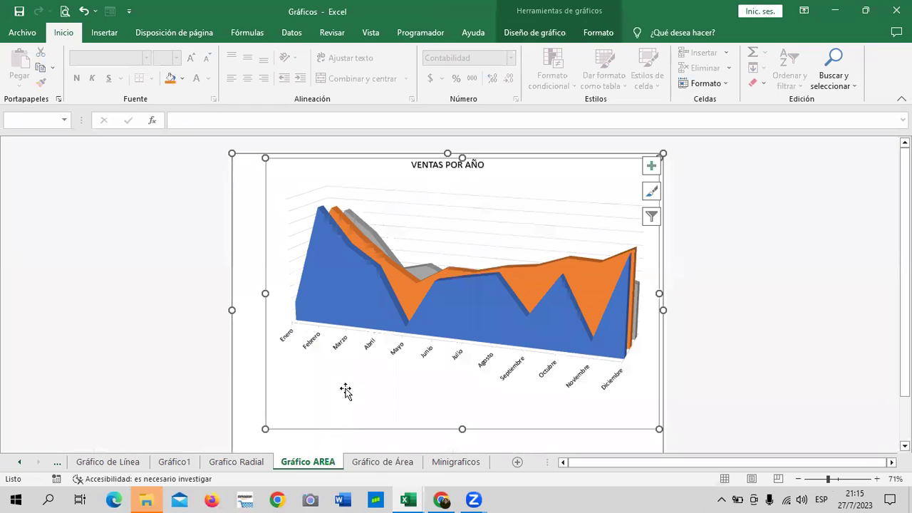
click(345, 307)
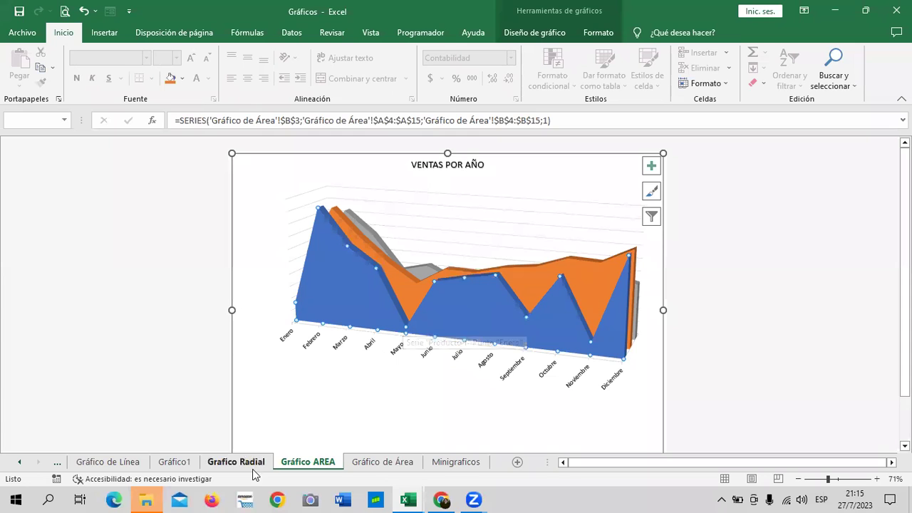
Set Producto 1's Enero to 10000 and Mayo to 20000, then view the chart
click(374, 461)
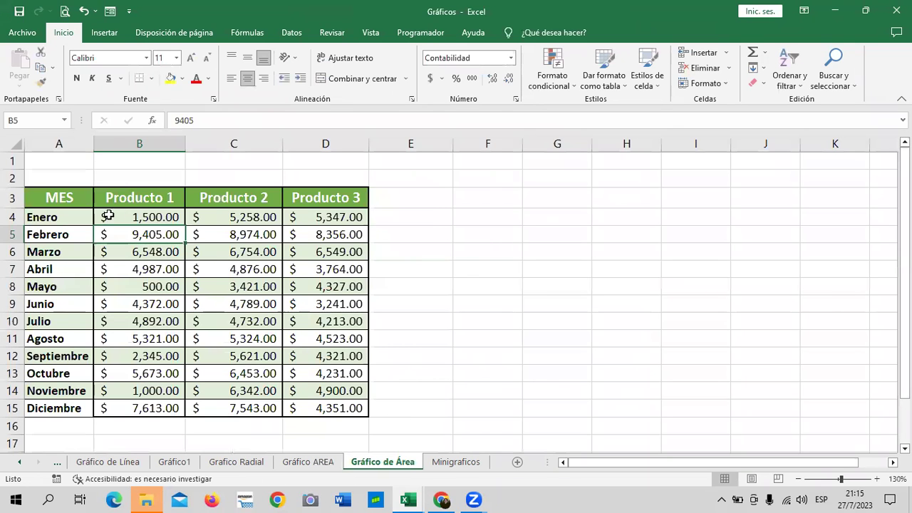
click(132, 214)
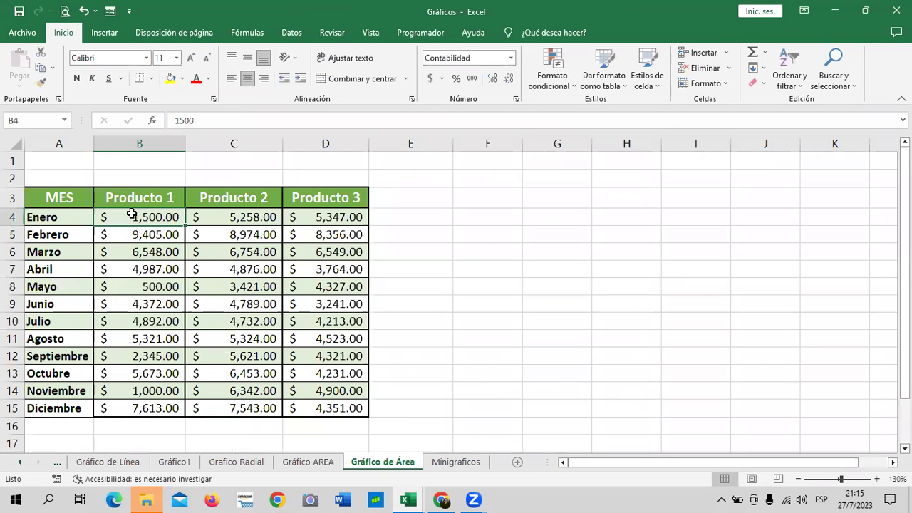
text(1000)
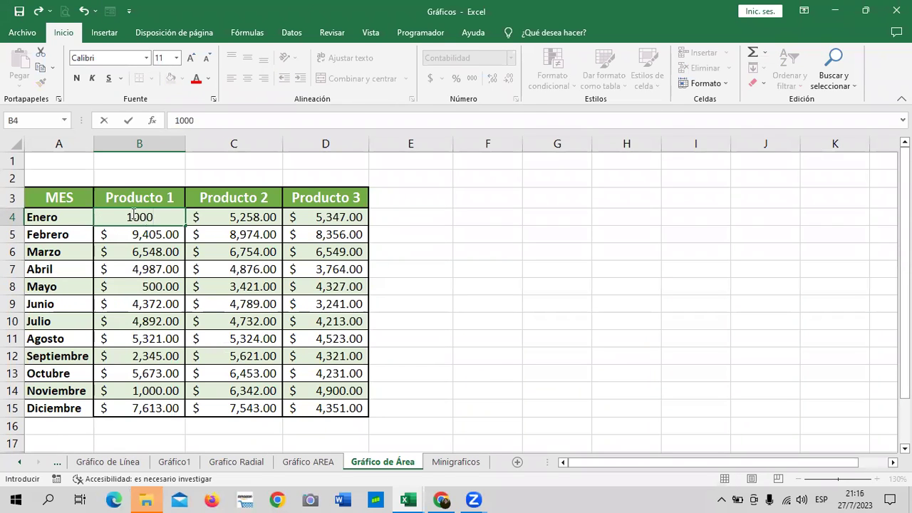
key(Return)
click(130, 216)
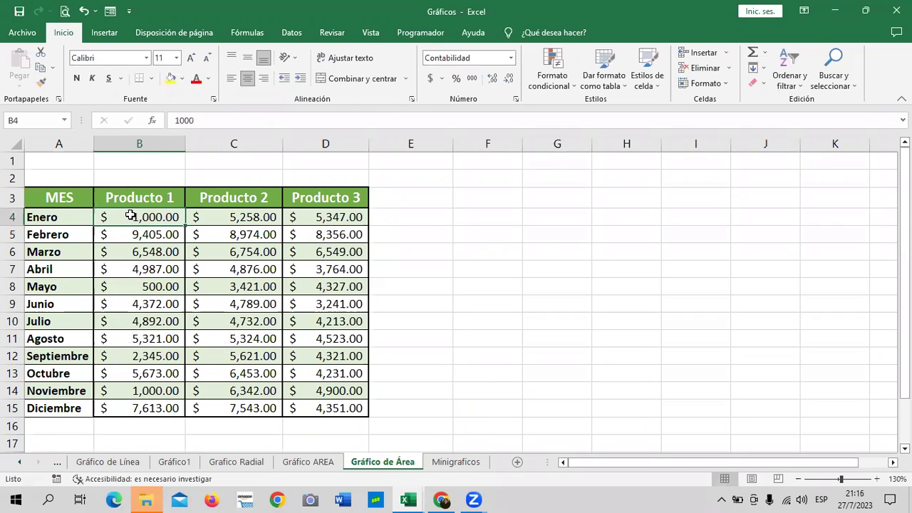
double_click(154, 217)
text(0)
key(Return)
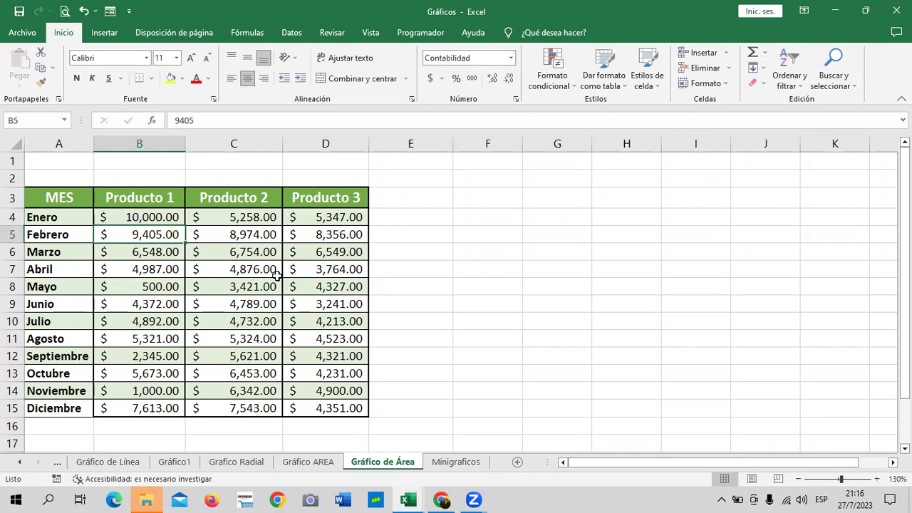
click(157, 286)
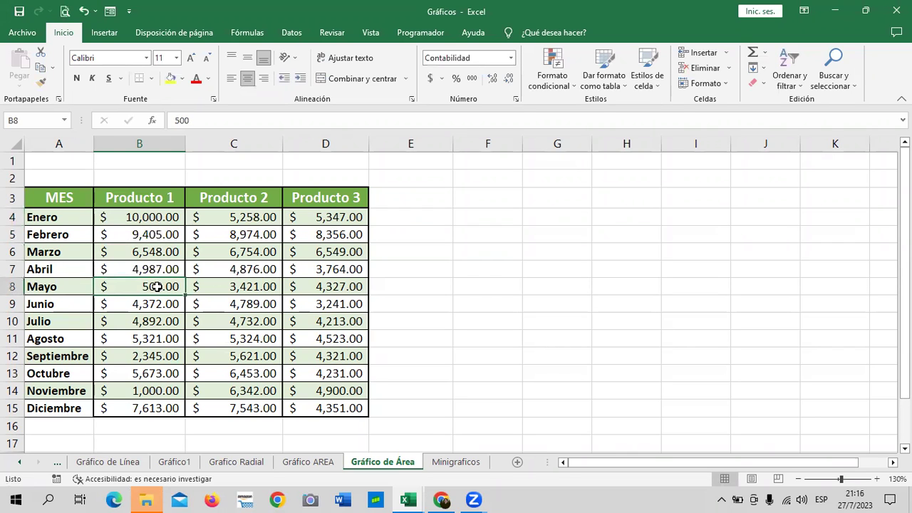
text(20000)
key(Return)
click(314, 461)
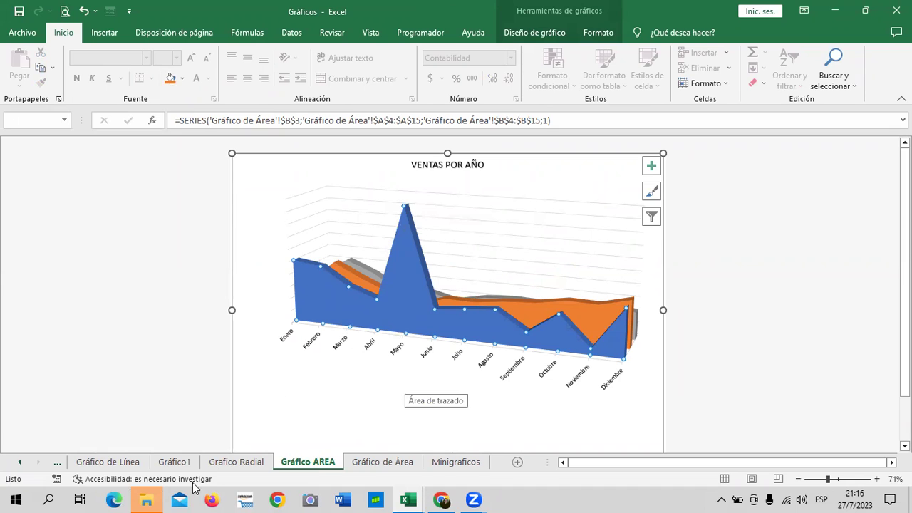
Change Producto 1's Mayo value in B8 to 15000 and check the chart
click(385, 463)
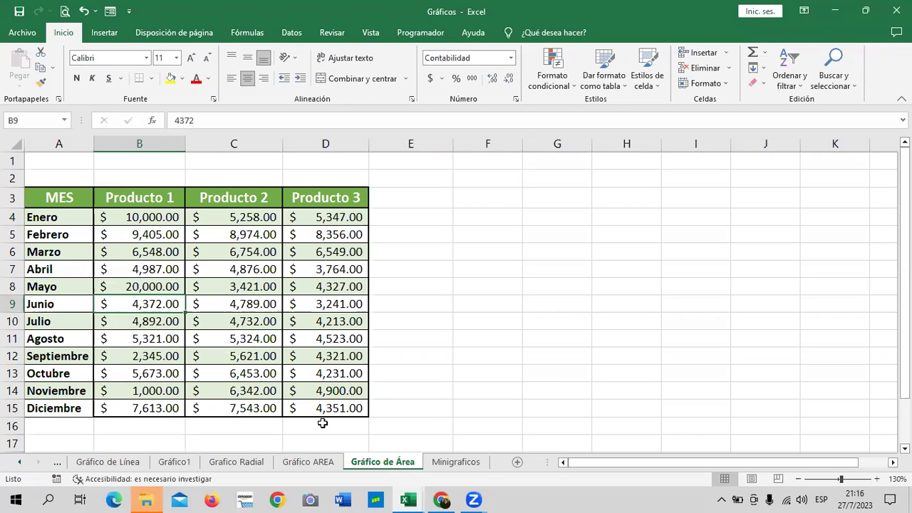
click(127, 287)
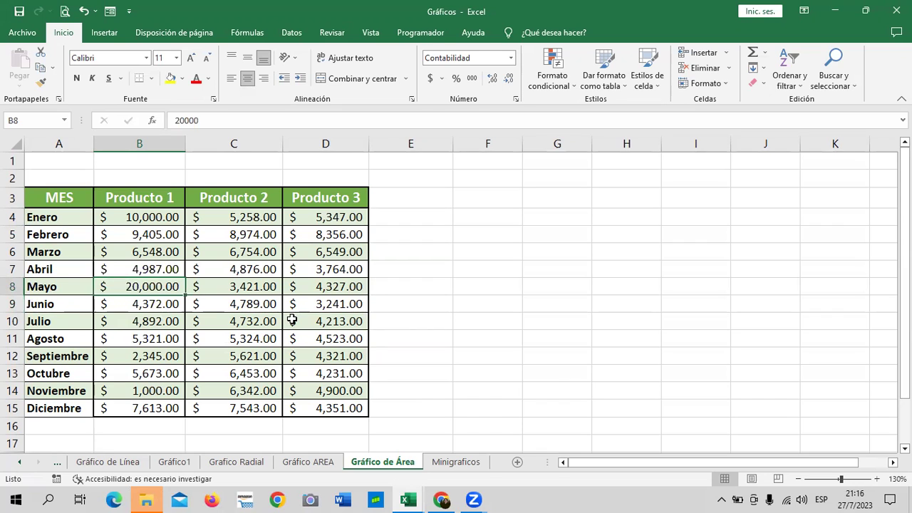
text(15000)
key(Return)
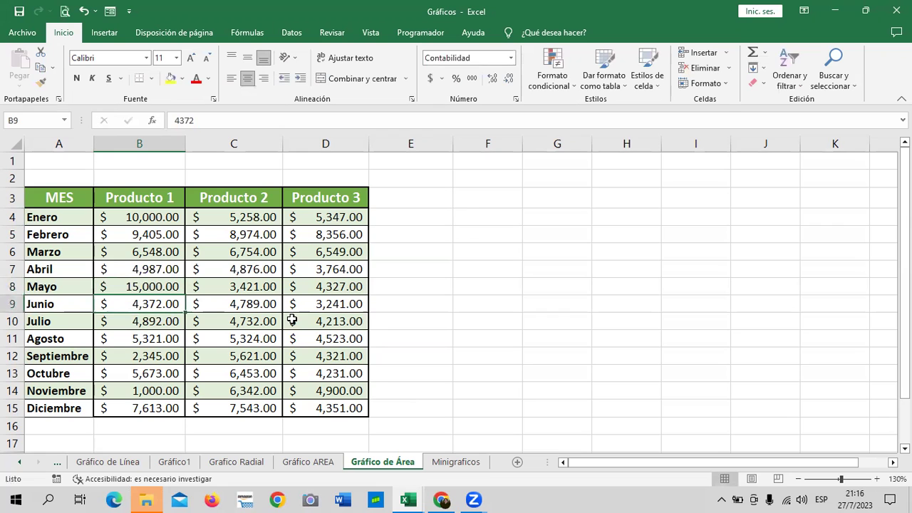
click(330, 463)
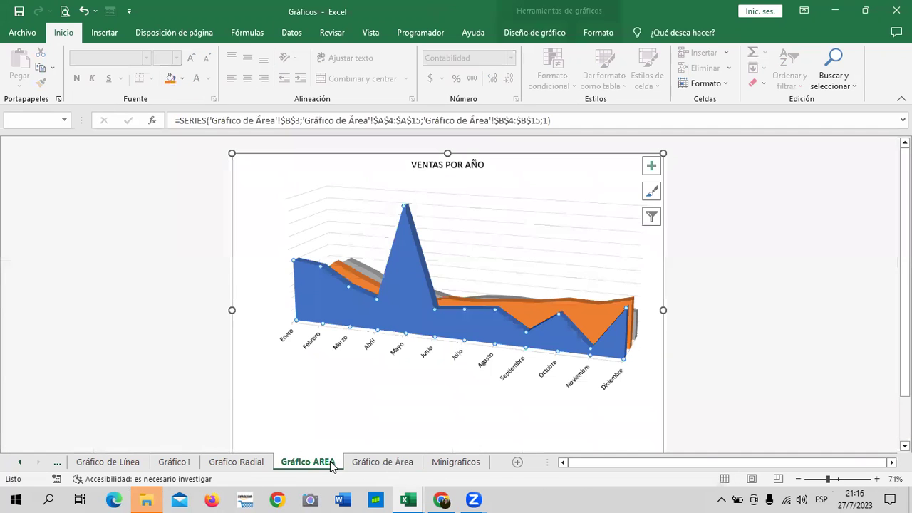
click(392, 389)
click(482, 241)
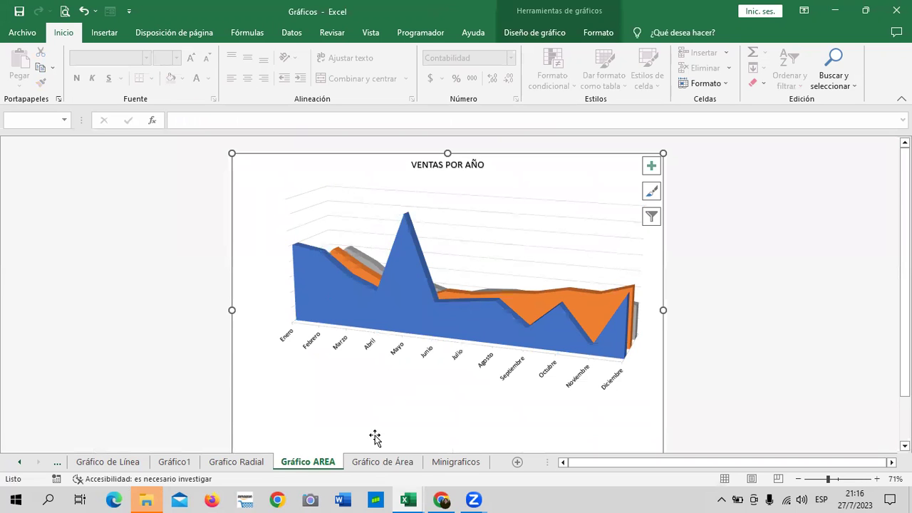
Set Enero in B4 to 6500 and enter 62,000 for Mayo, then view the chart
click(377, 466)
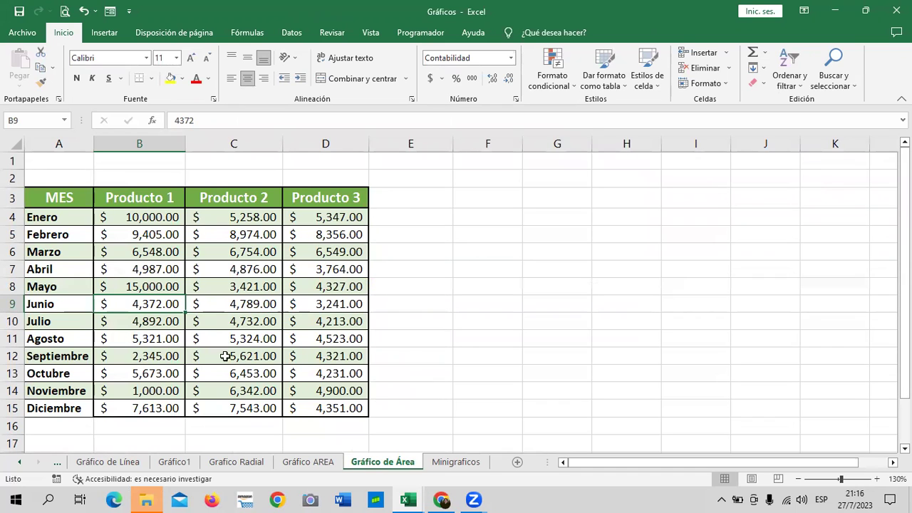
click(152, 218)
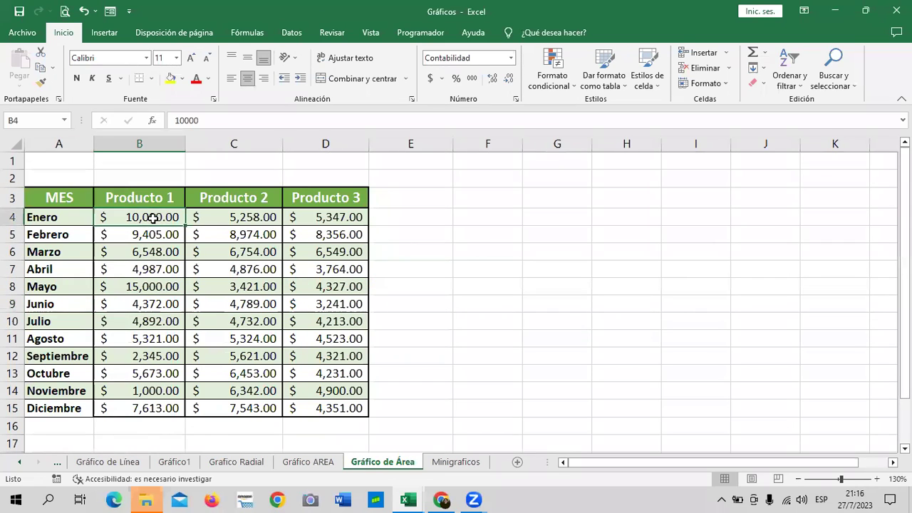
text(60)
key(BackSpace)
text(500)
key(Return)
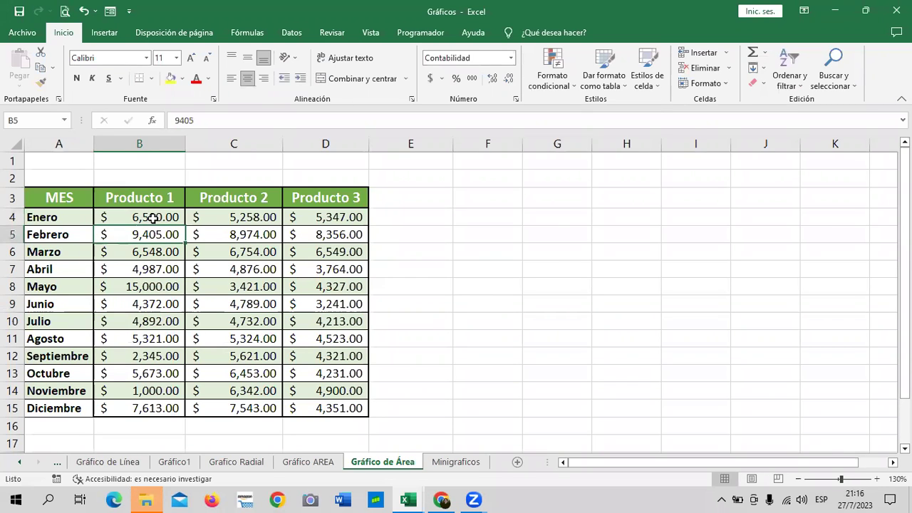
click(128, 286)
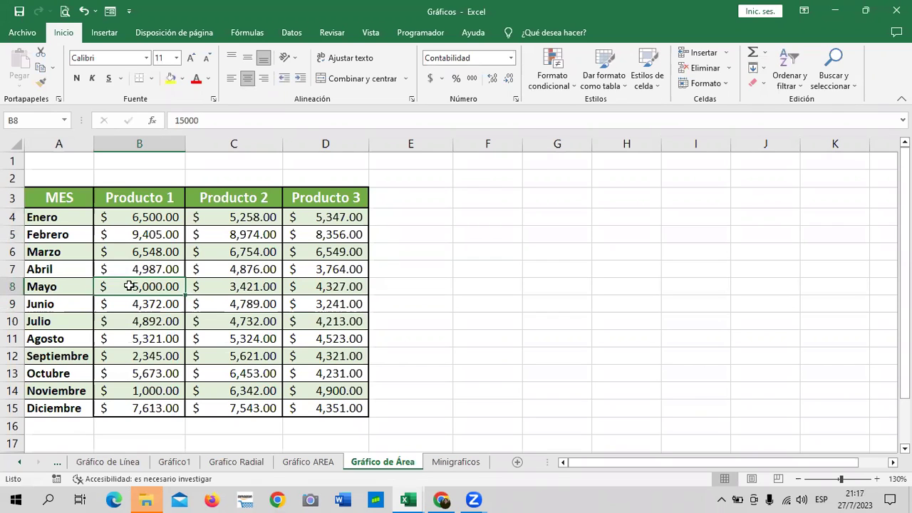
text(6)
text(2,0)
text(000)
key(Return)
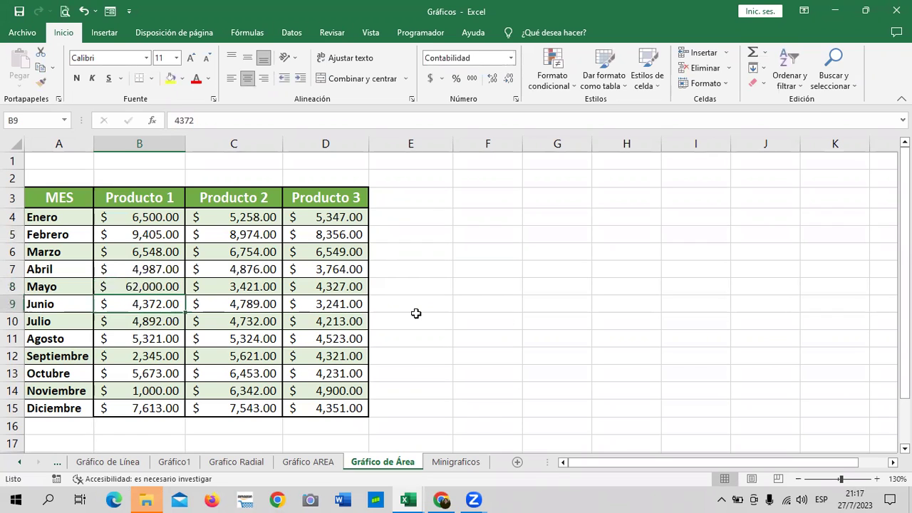
click(132, 286)
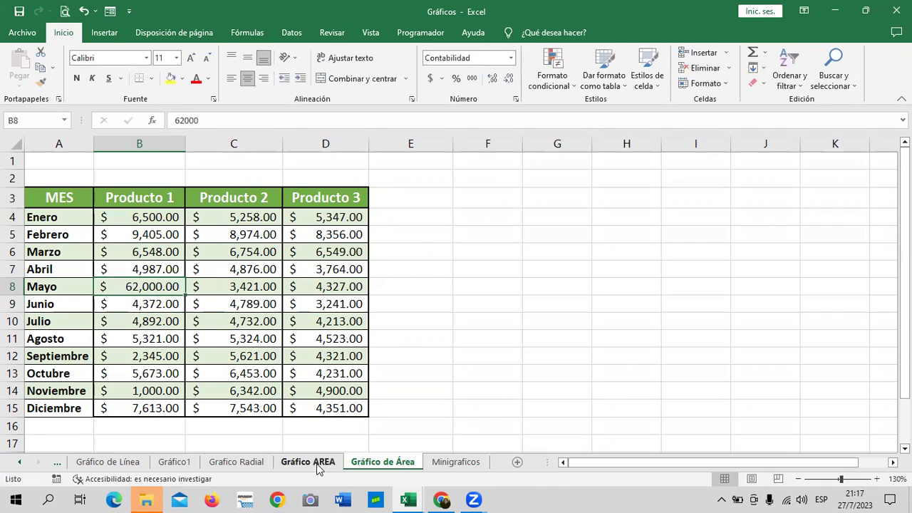
click(313, 463)
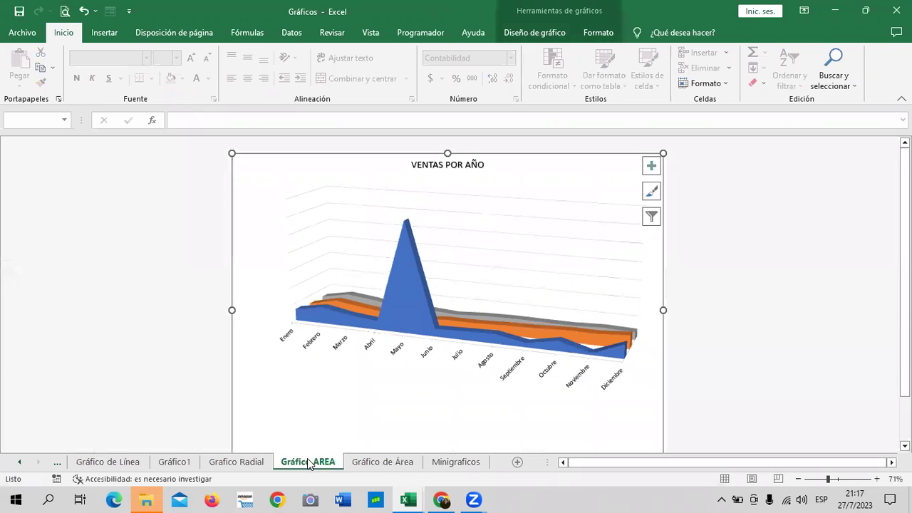
Correct Mayo to 6200, review the blue series and Noviembre value, and return to the chart
click(385, 463)
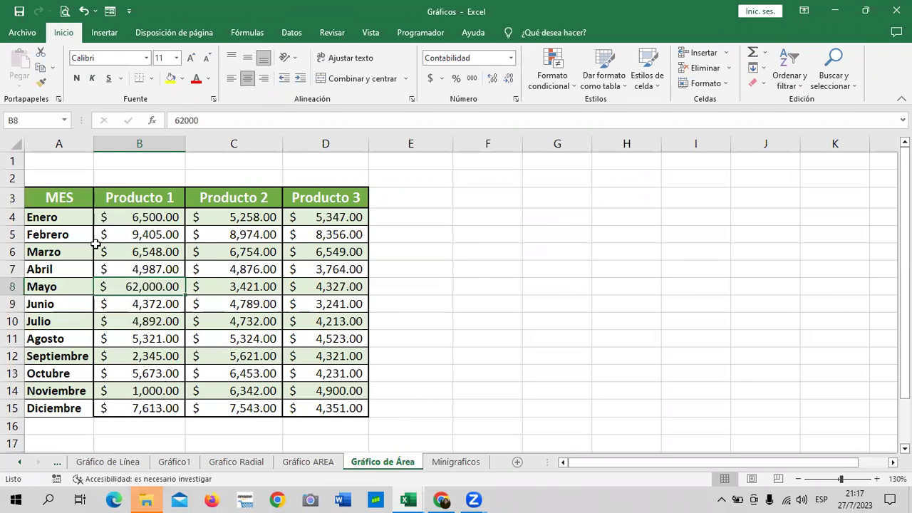
double_click(159, 287)
key(BackSpace)
key(Return)
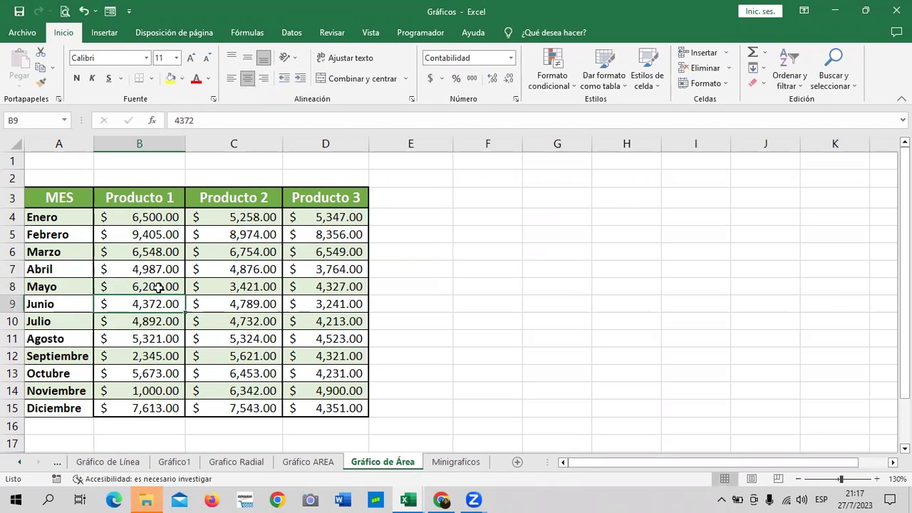
click(313, 461)
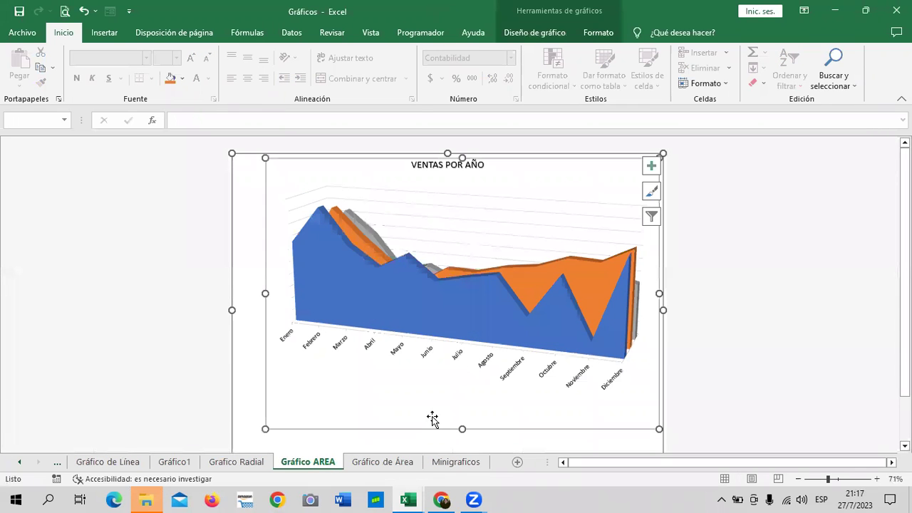
click(321, 292)
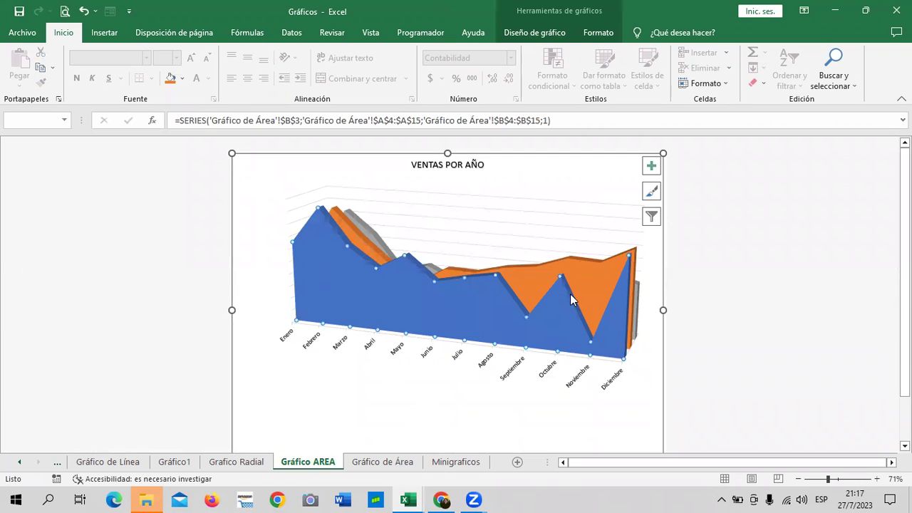
click(379, 463)
click(157, 392)
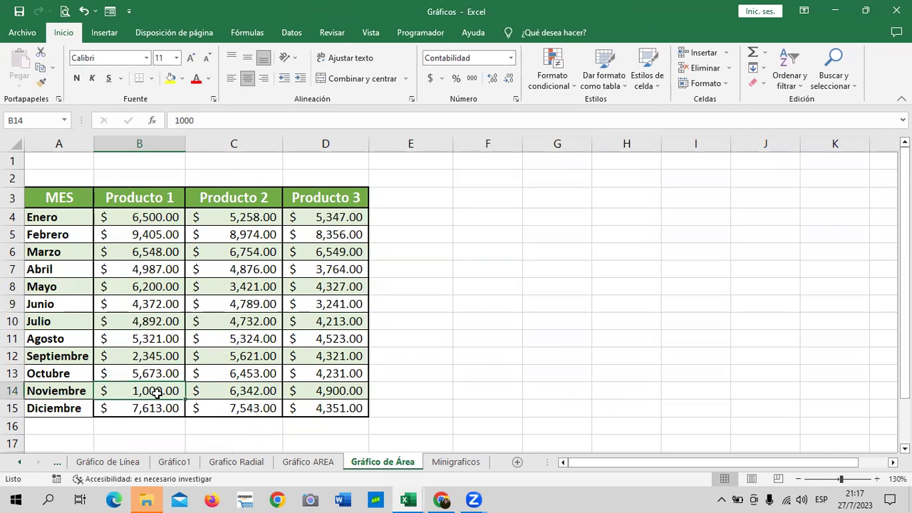
click(332, 463)
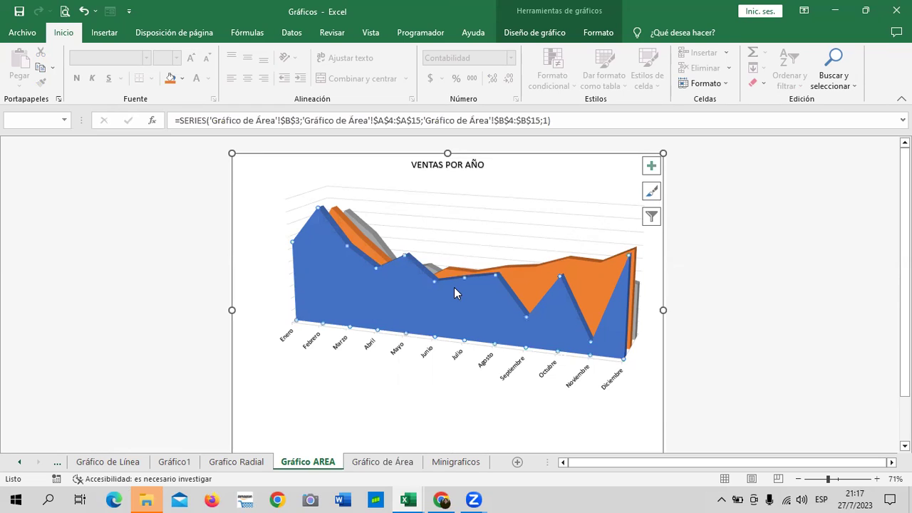
click(651, 166)
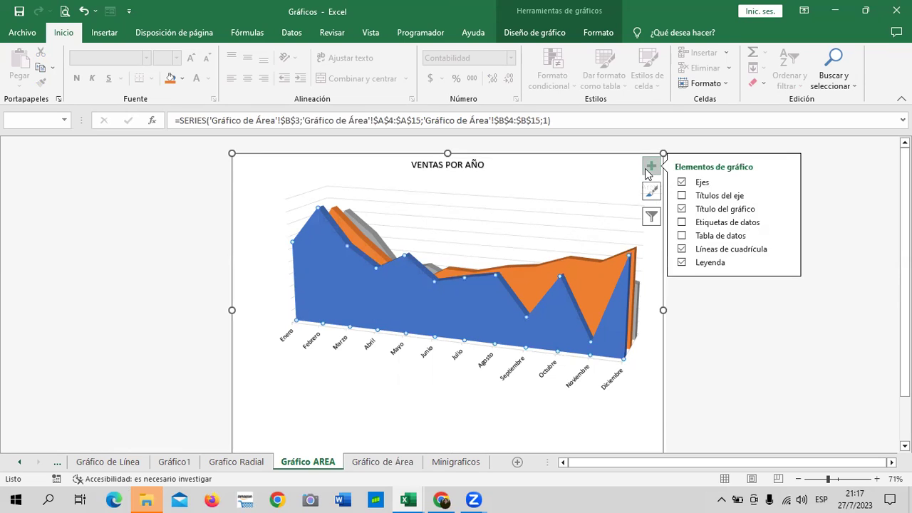
click(683, 195)
click(682, 196)
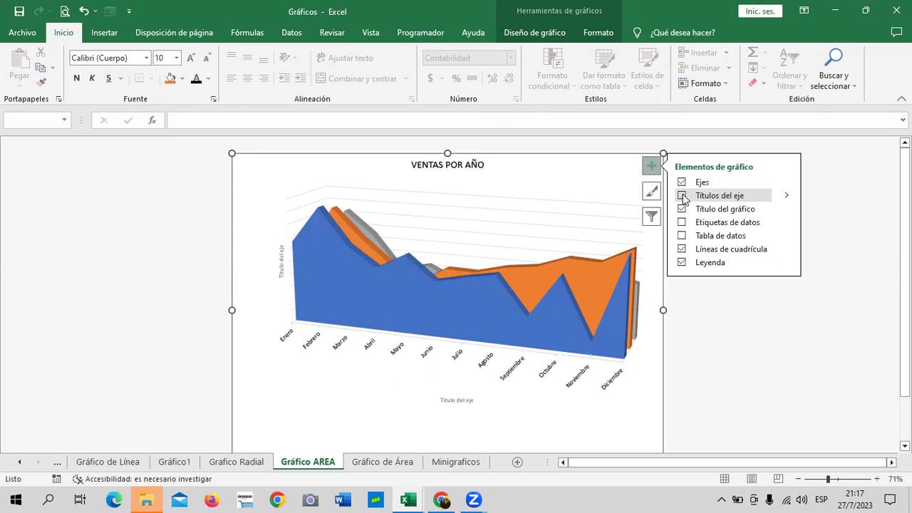
click(342, 406)
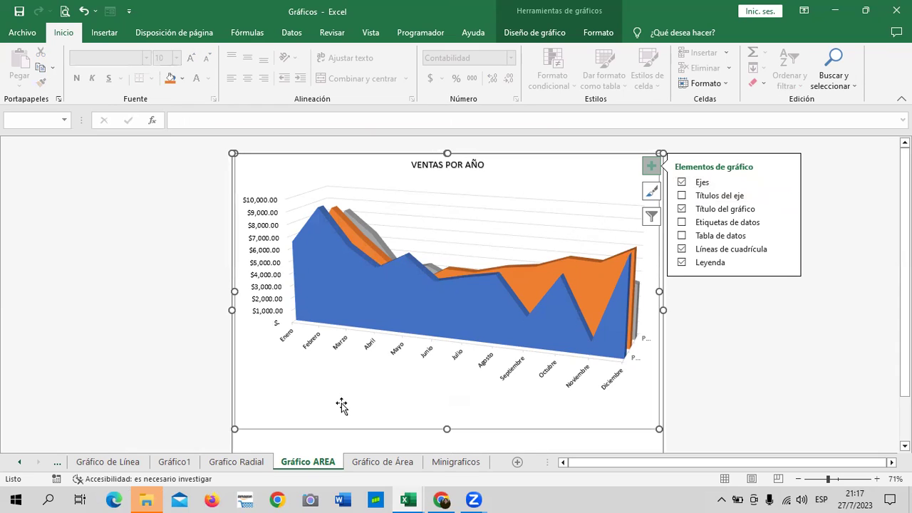
click(642, 346)
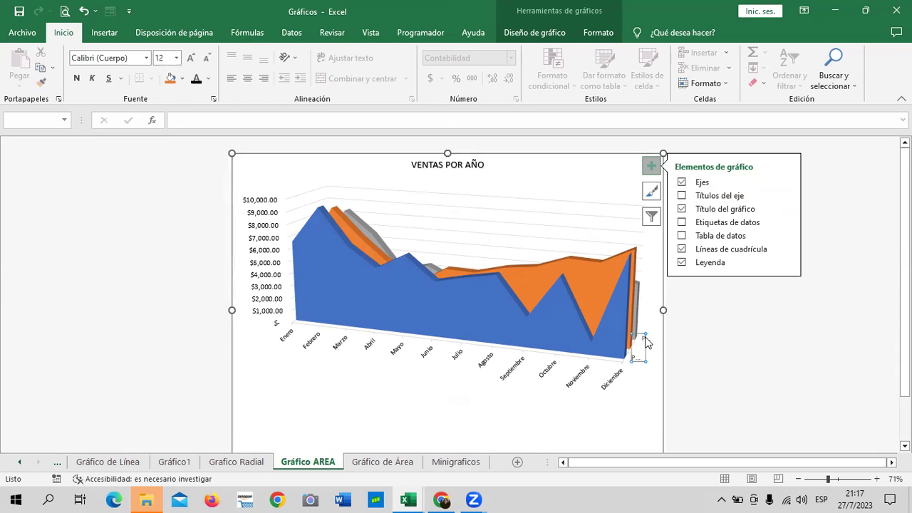
click(282, 166)
click(413, 399)
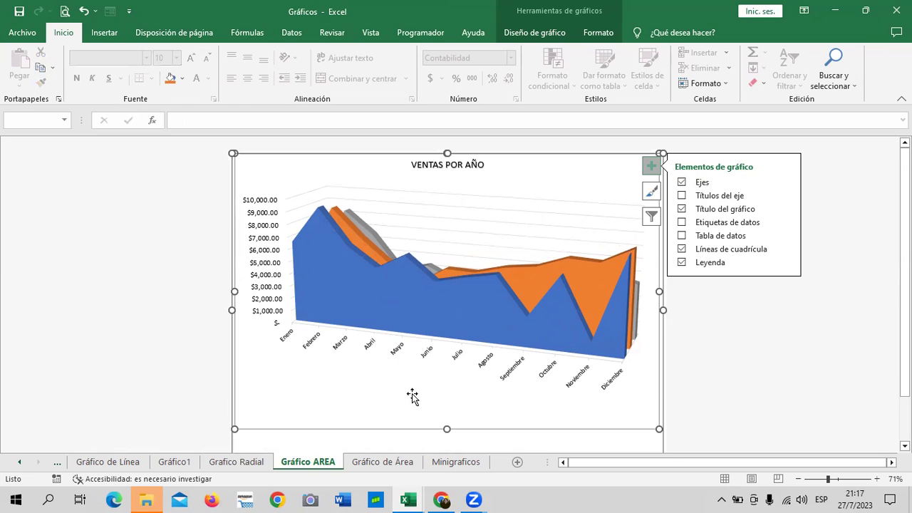
click(515, 314)
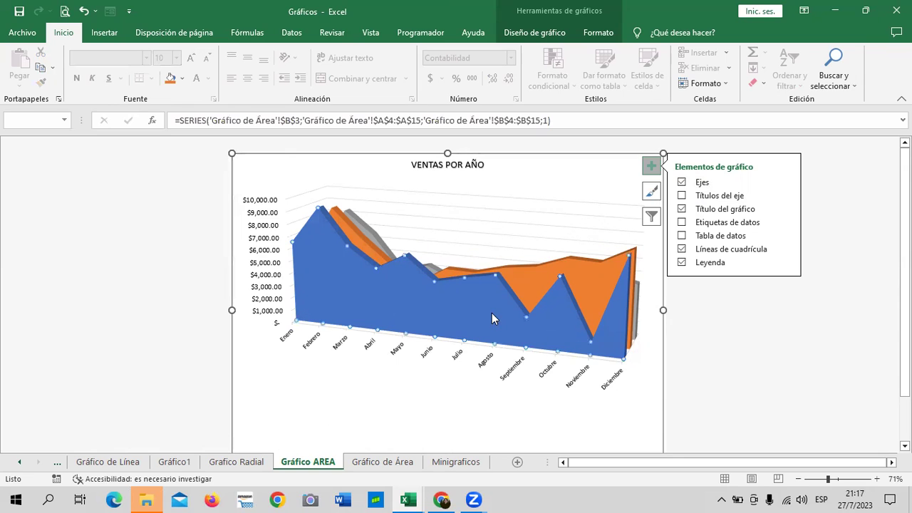
click(798, 261)
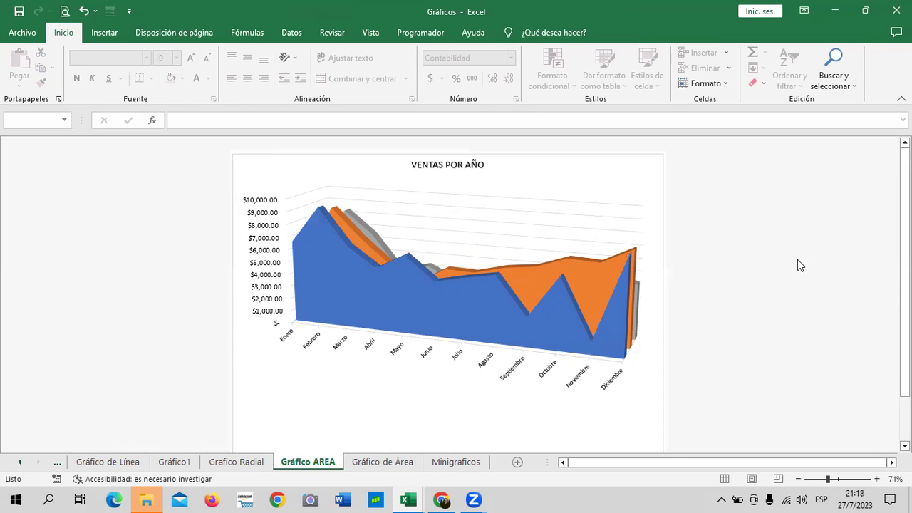
click(528, 324)
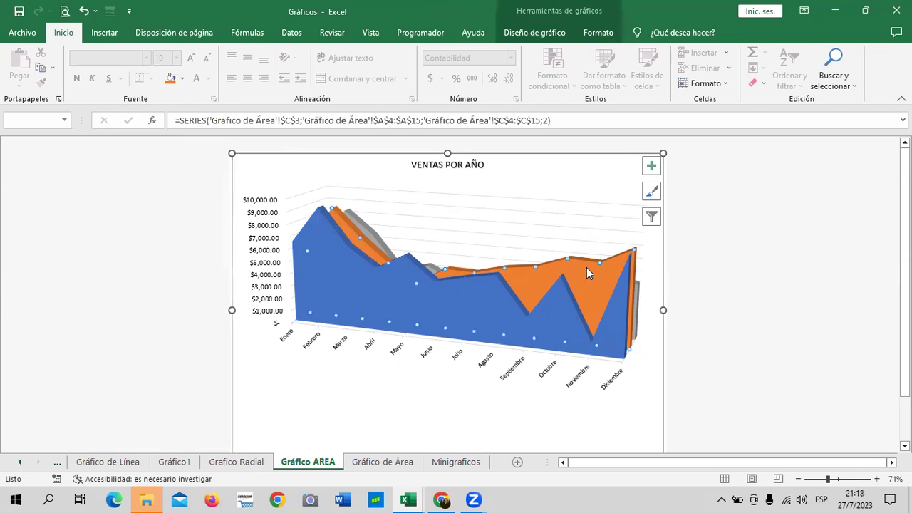
Filter the chart so only the orange Producto 2 series is plotted
click(645, 215)
click(695, 239)
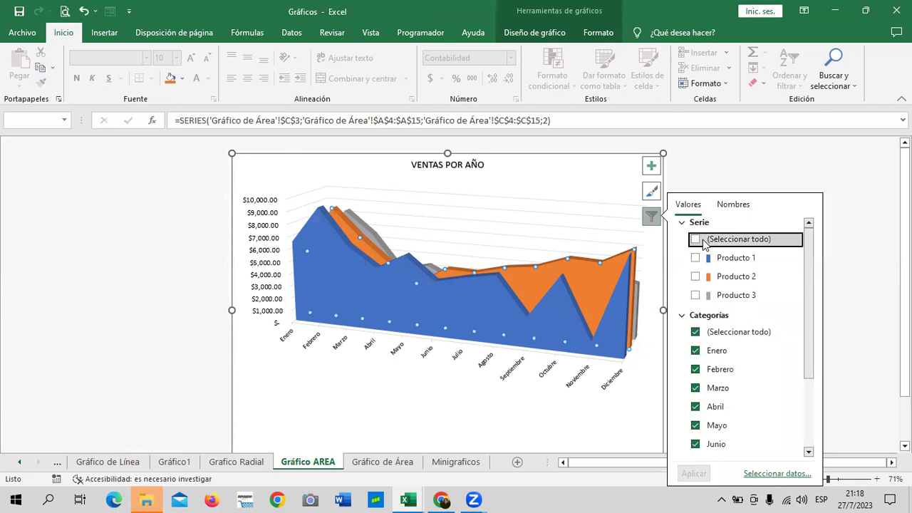
click(708, 277)
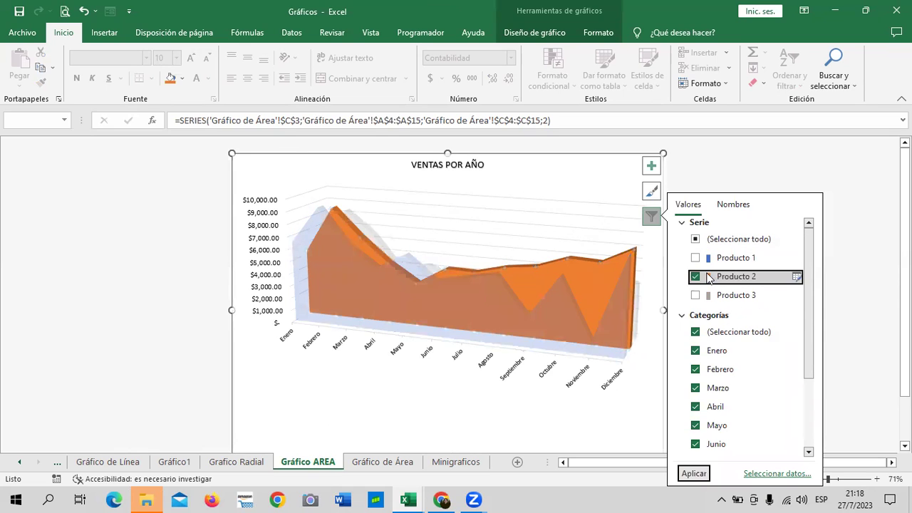
click(694, 474)
click(552, 421)
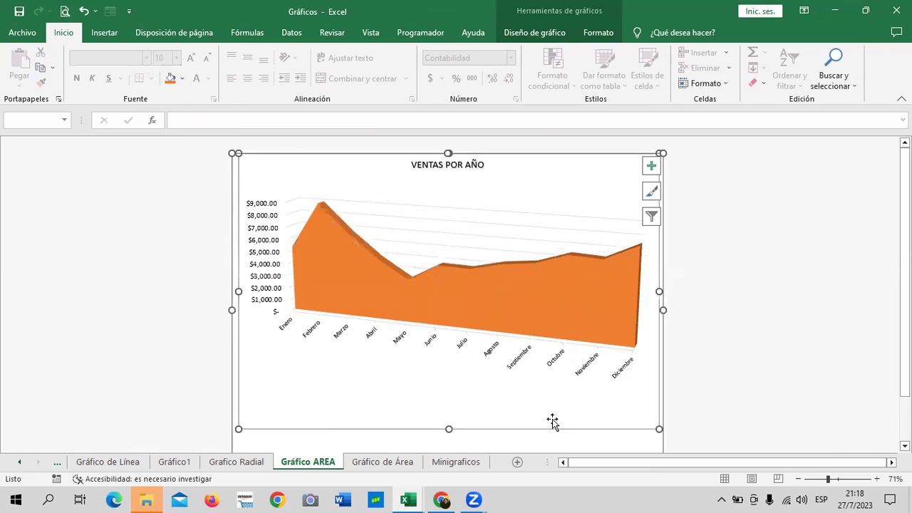
scroll(452, 403, down, 1)
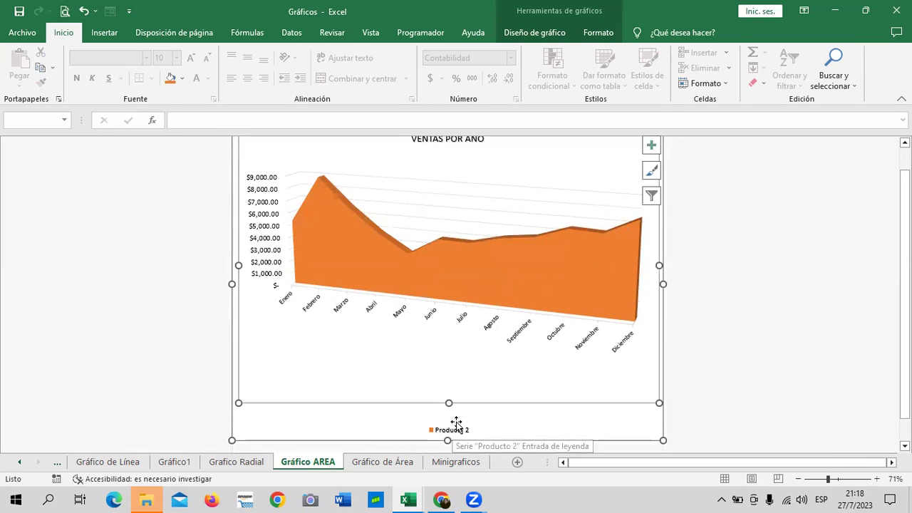
scroll(456, 424, up, 1)
click(502, 303)
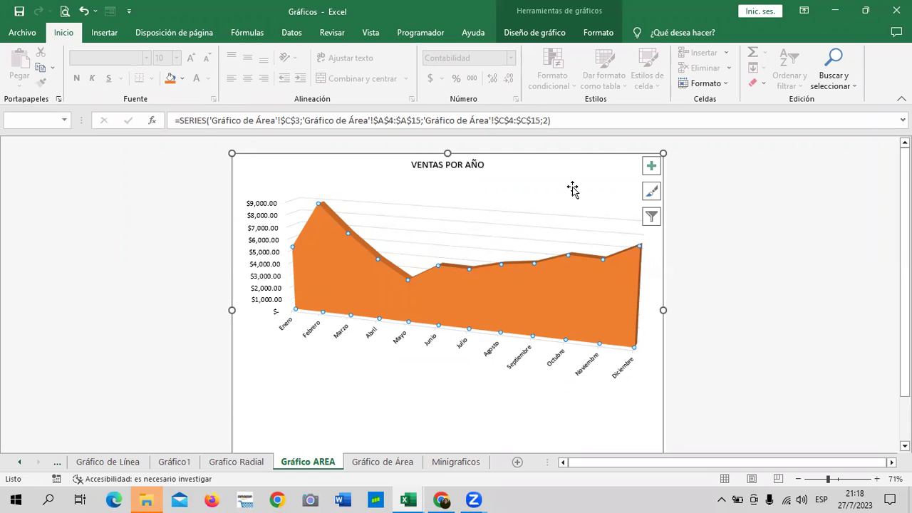
Look over the chart elements and Producto 2 series, then select header C3 on the data sheet
click(650, 165)
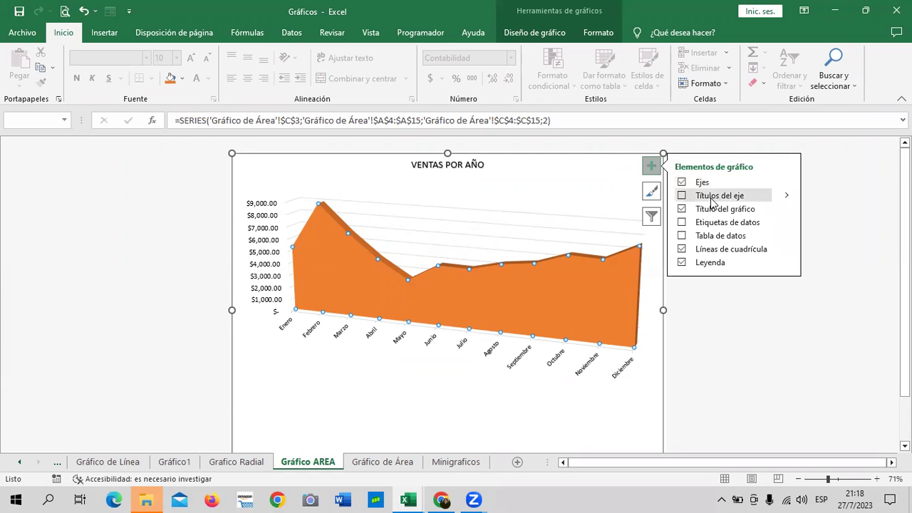
click(327, 417)
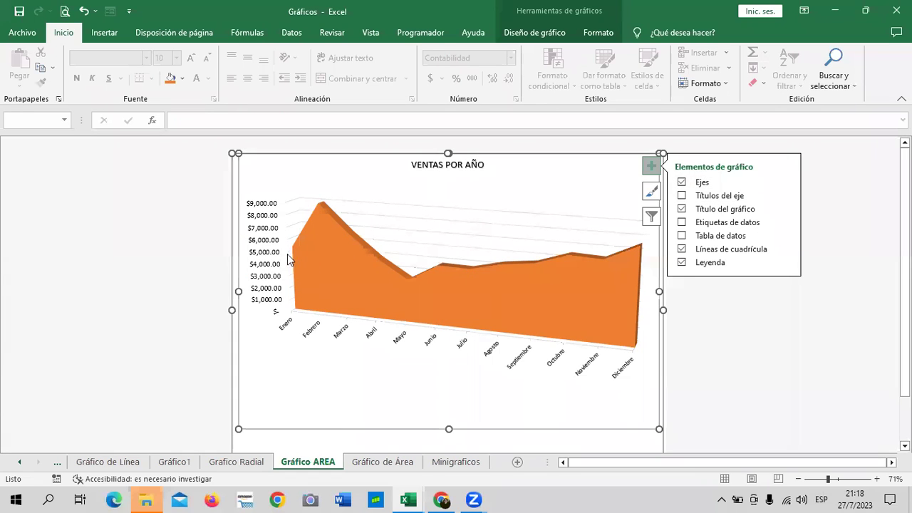
click(716, 332)
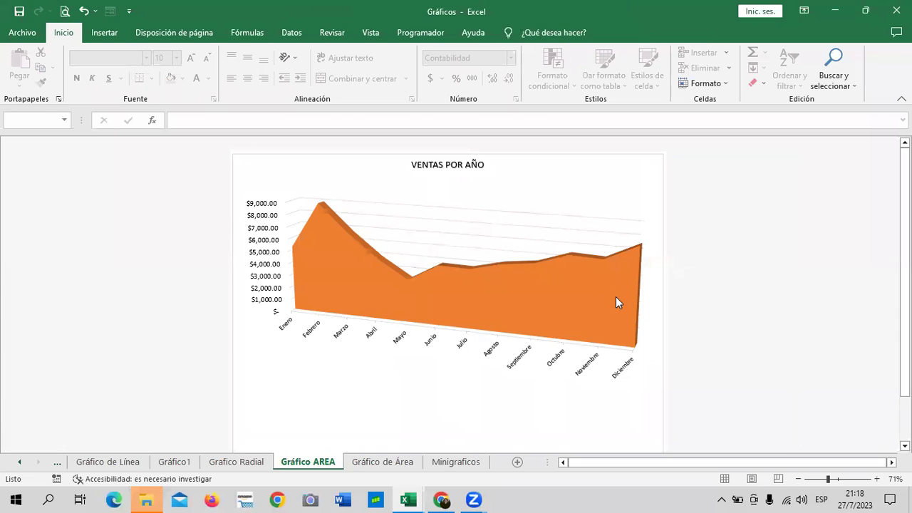
click(441, 294)
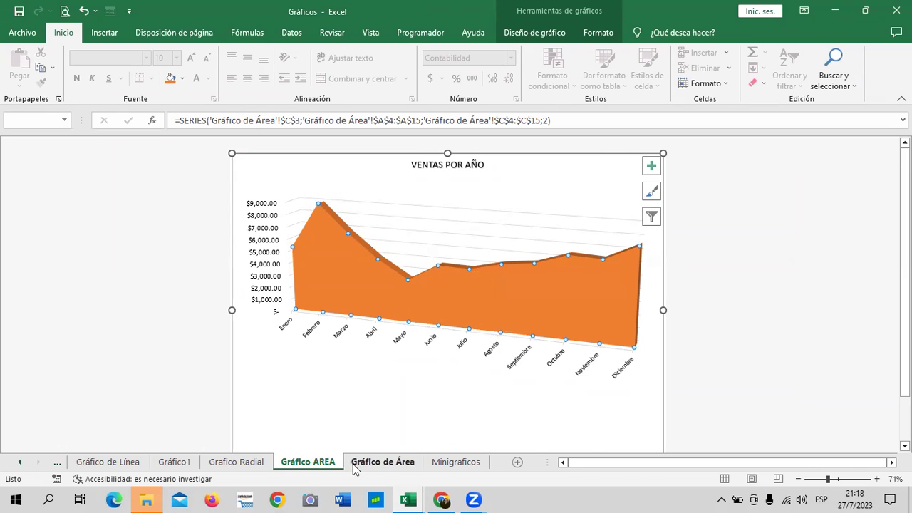
click(377, 463)
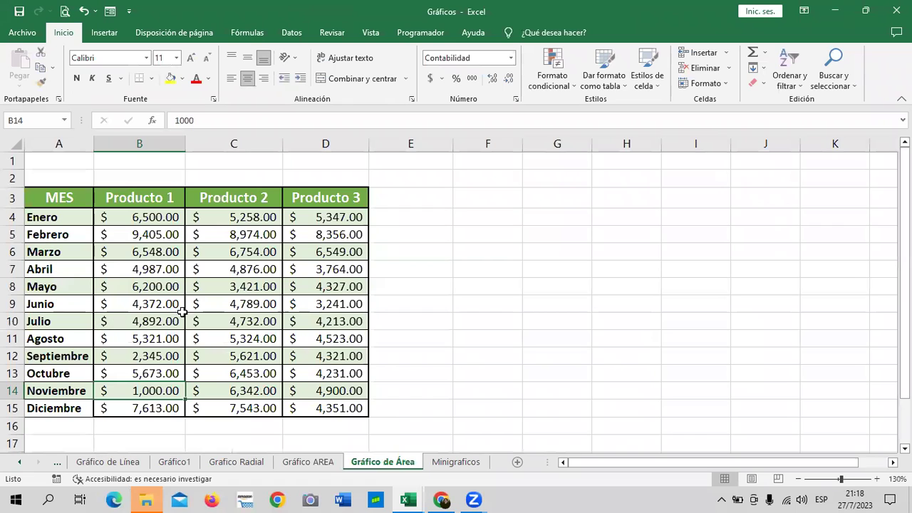
click(206, 198)
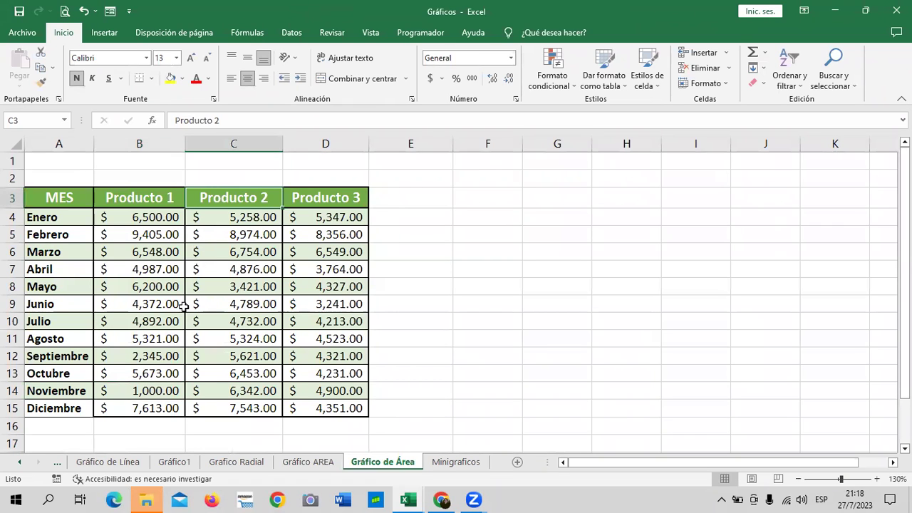
Check cells C9 and C8, glance at the Grafico Radial sheet, and return to Gráfico AREA
click(205, 308)
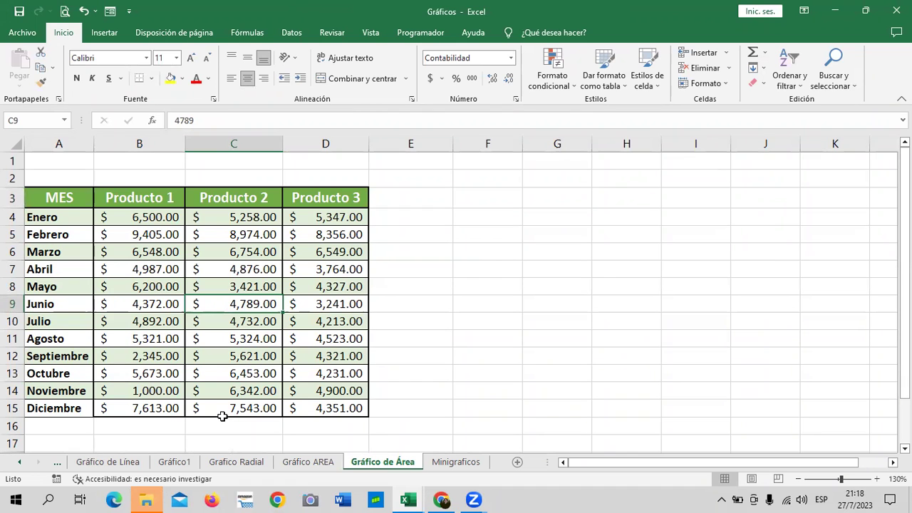
click(317, 464)
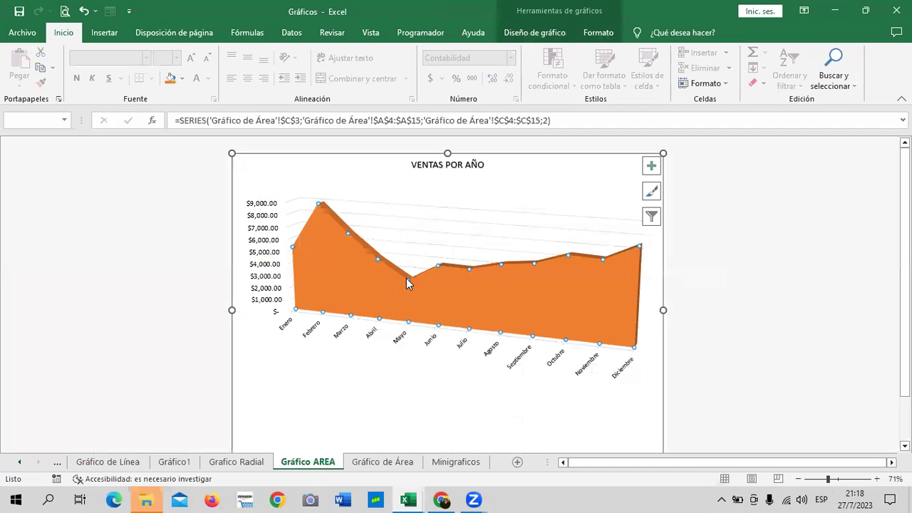
click(369, 465)
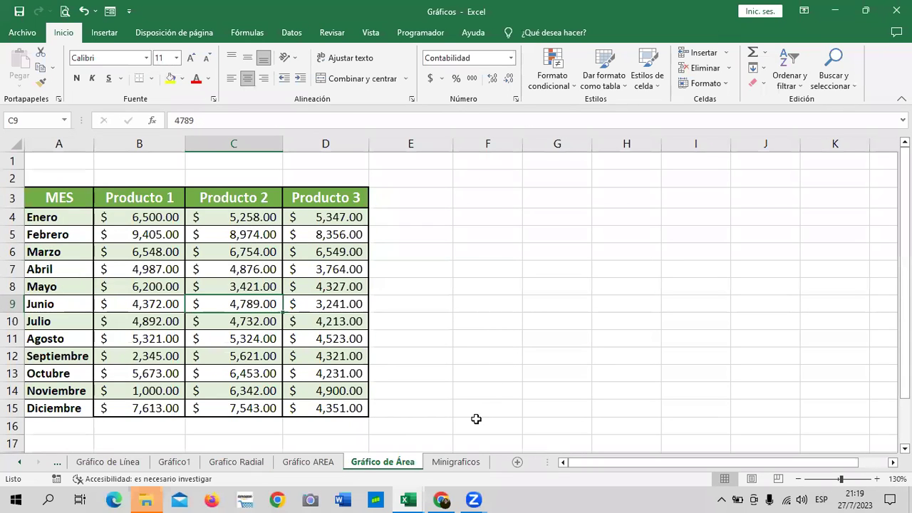
click(263, 463)
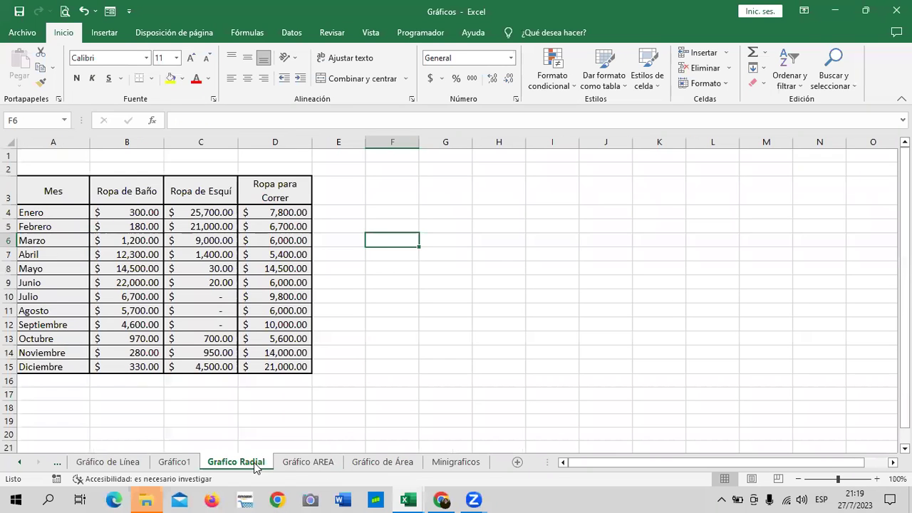
click(370, 464)
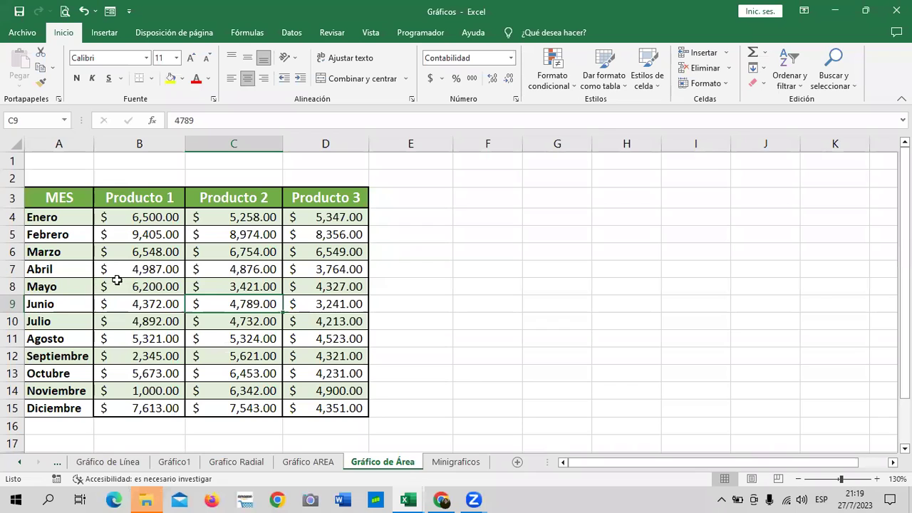
click(227, 286)
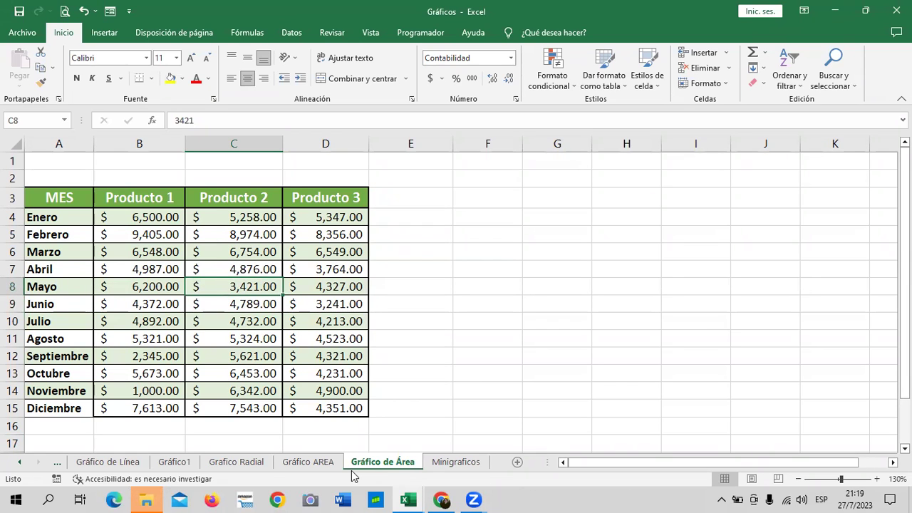
click(325, 461)
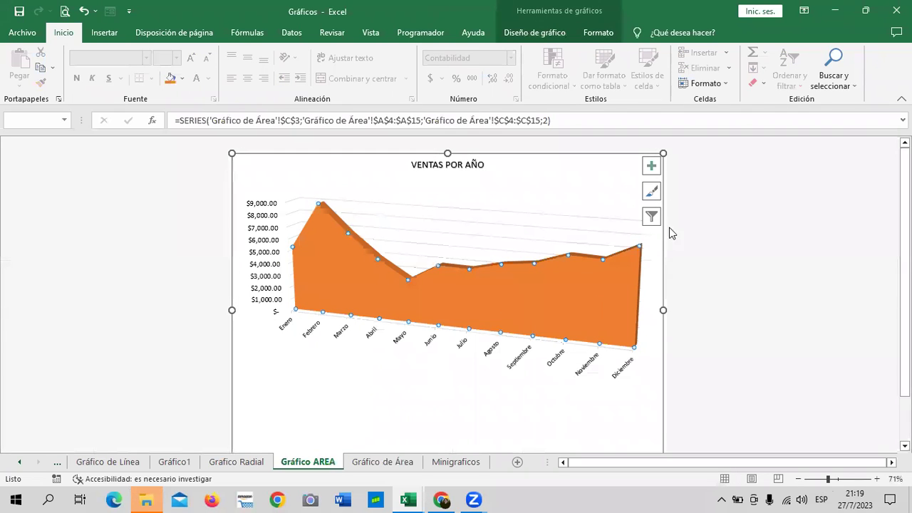
Filter the chart so only Producto 3 is plotted
click(650, 216)
click(702, 242)
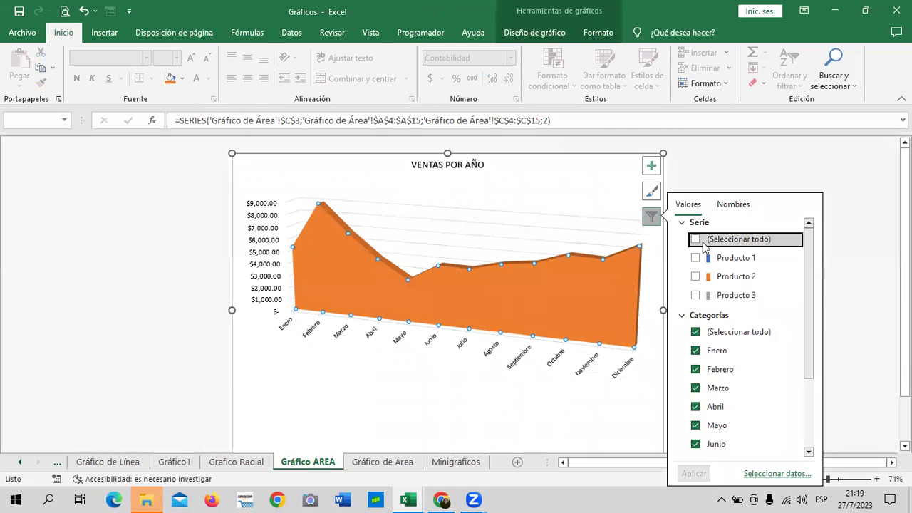
click(712, 298)
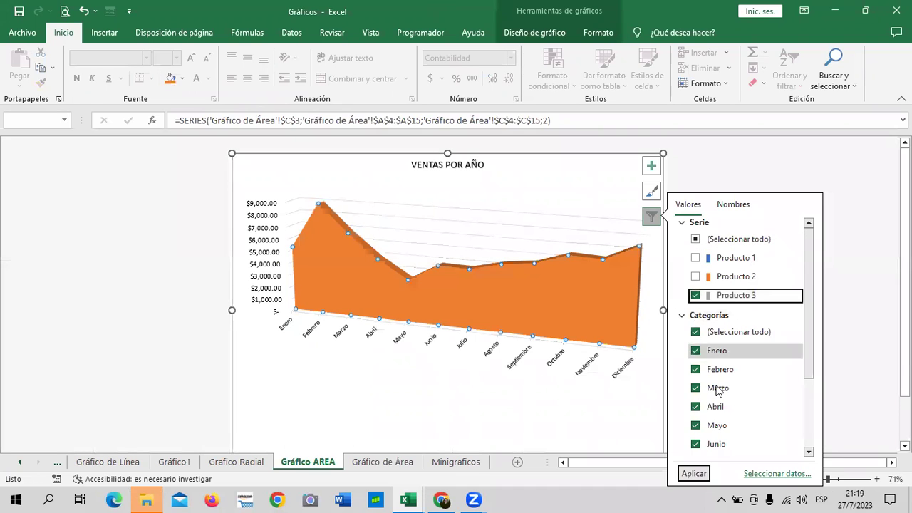
click(692, 474)
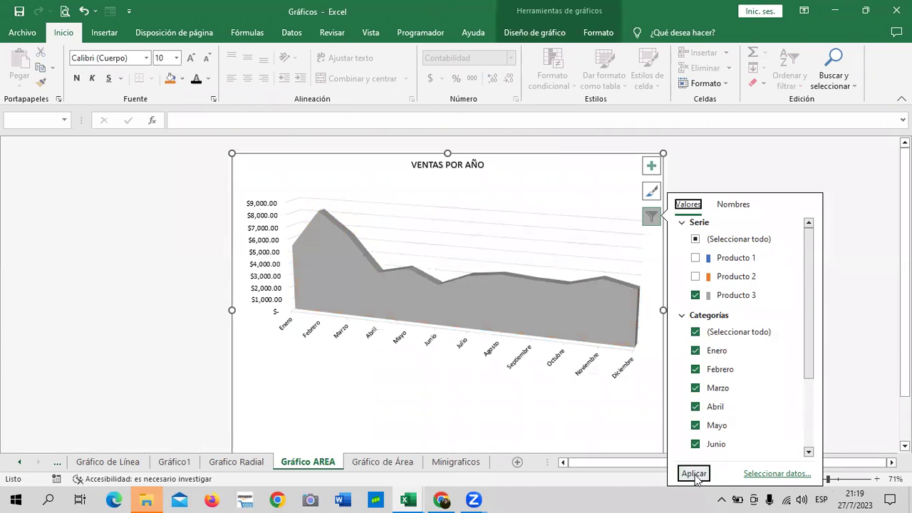
click(631, 421)
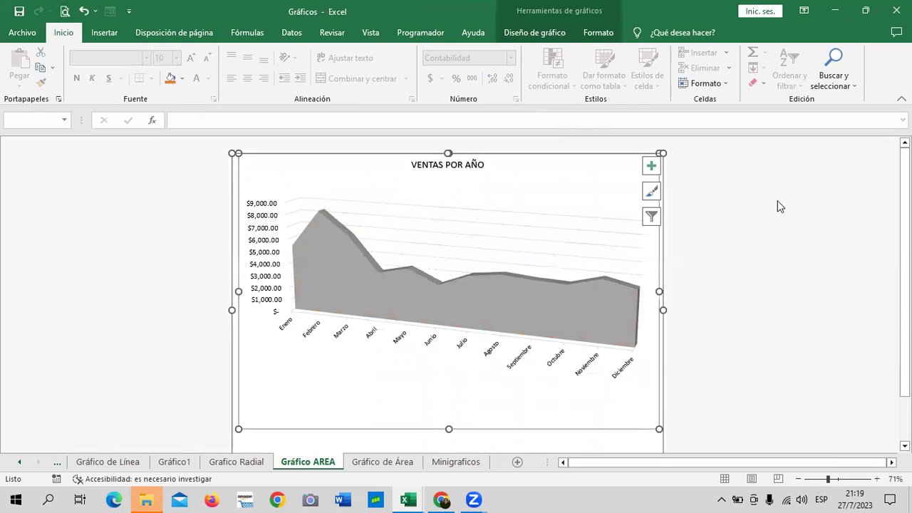
Fill the Producto 3 area with golden yellow via Formato > Relleno de forma
click(580, 311)
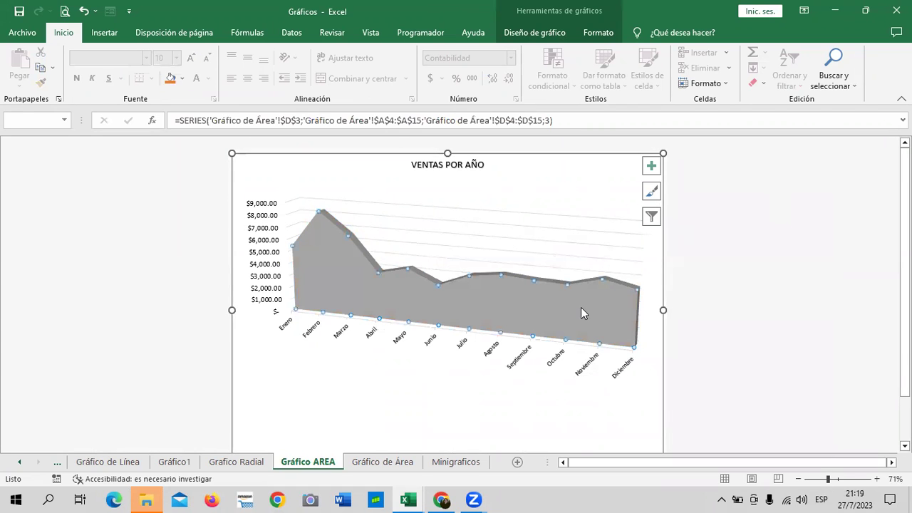
click(598, 33)
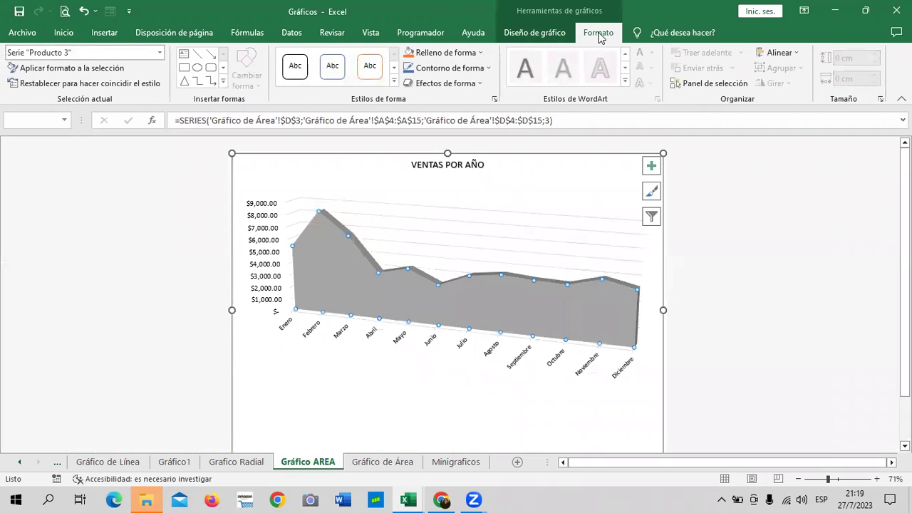
click(475, 52)
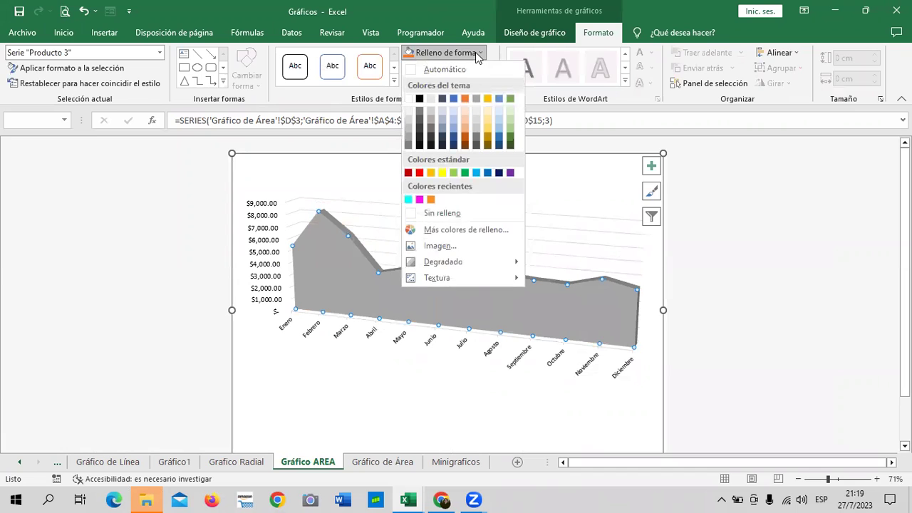
click(430, 172)
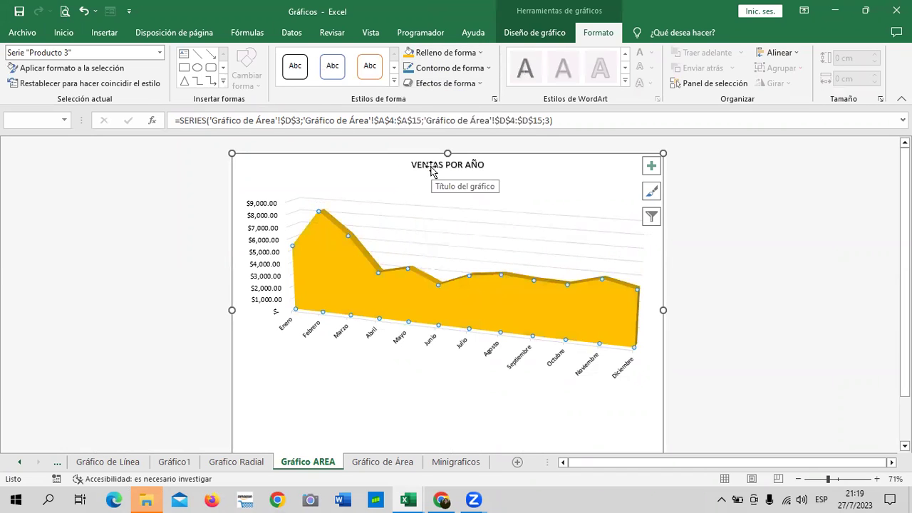
click(435, 411)
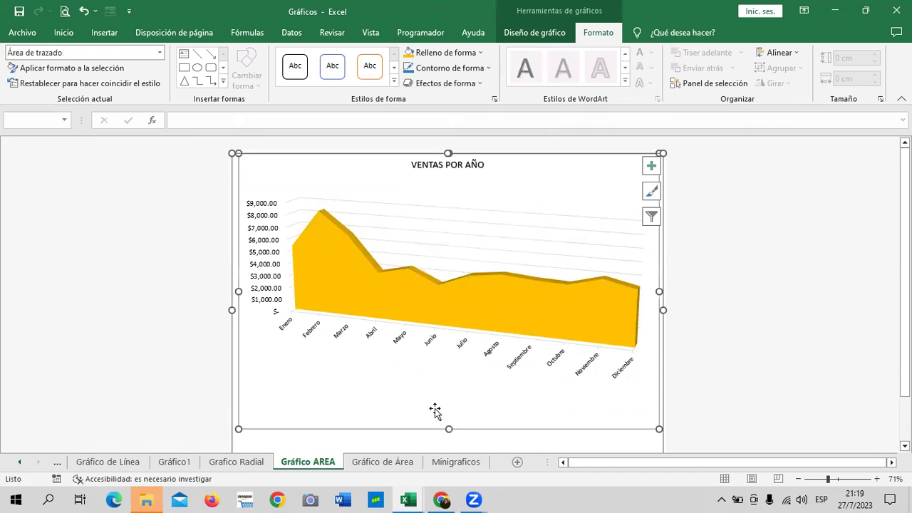
click(526, 306)
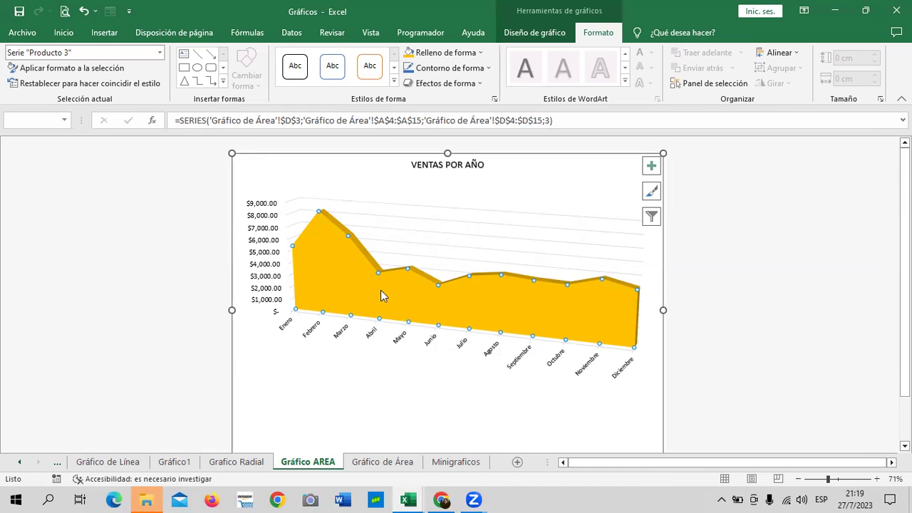
Review Producto 3's Junio and Producto 2's Febrero figures, then return to the Gráfico AREA chart
click(379, 464)
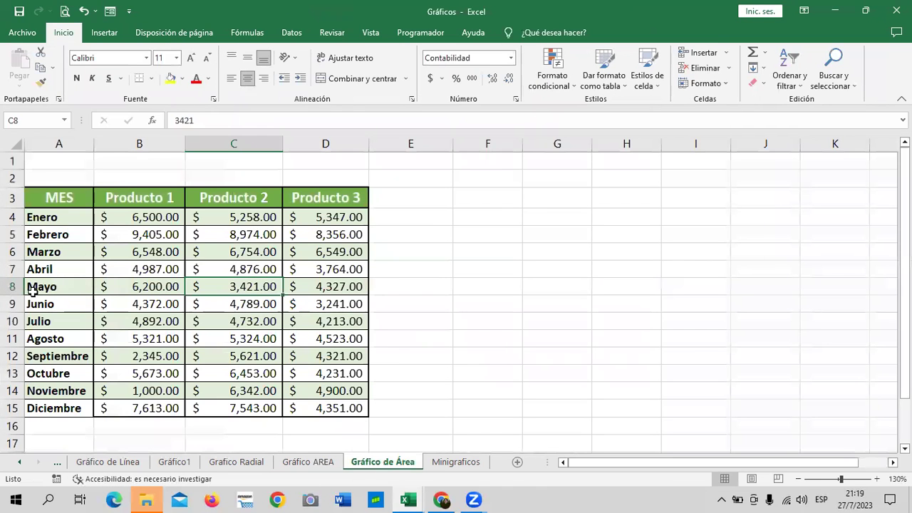
click(316, 307)
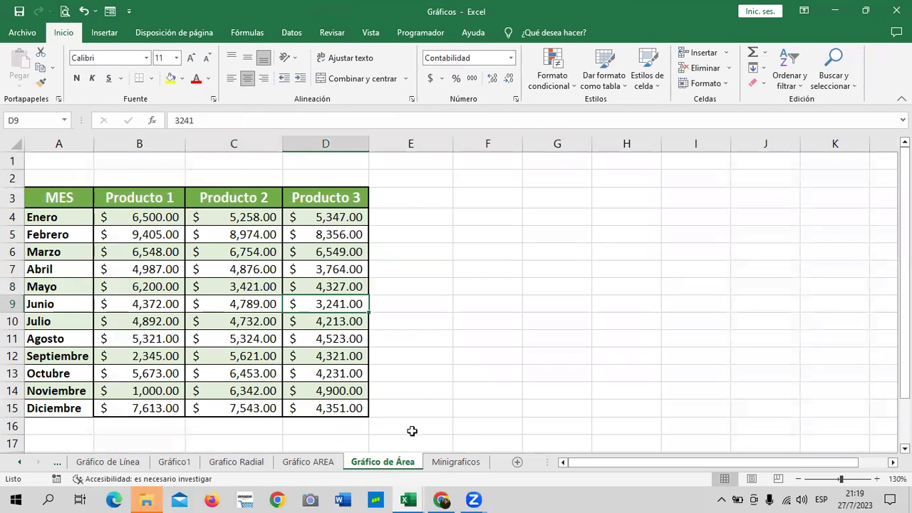
click(306, 464)
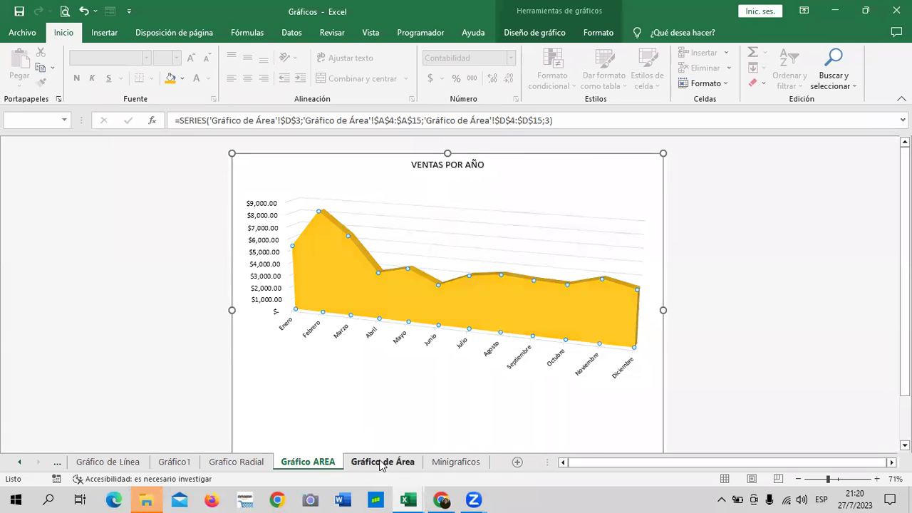
click(382, 463)
click(222, 233)
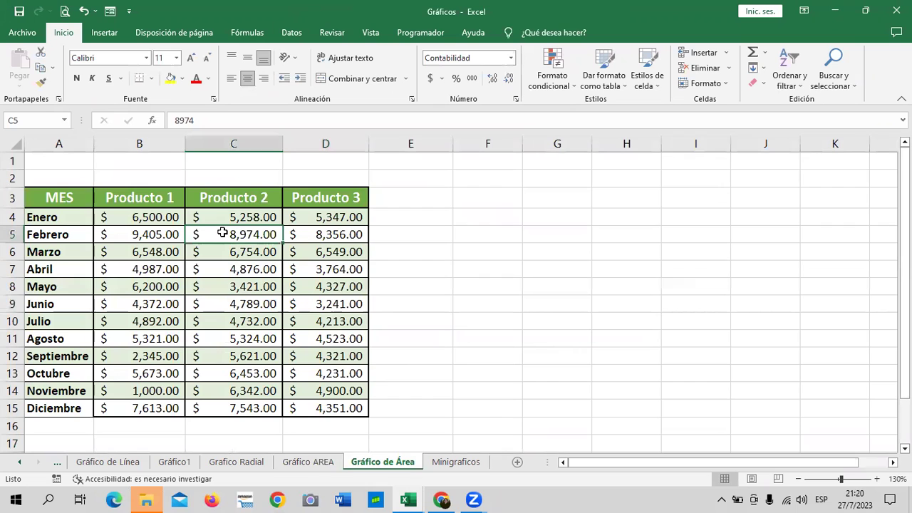
click(313, 461)
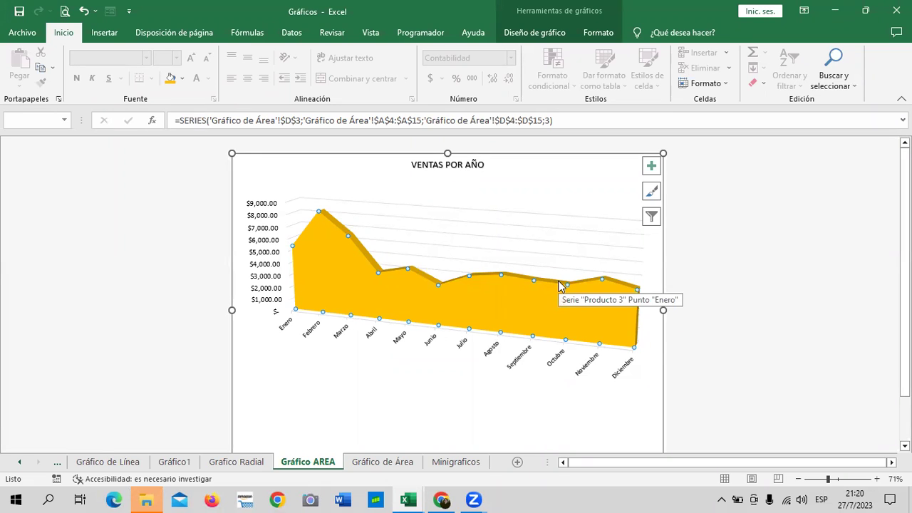
Tick Seleccionar todo in the chart filter so all three products are plotted again
click(651, 217)
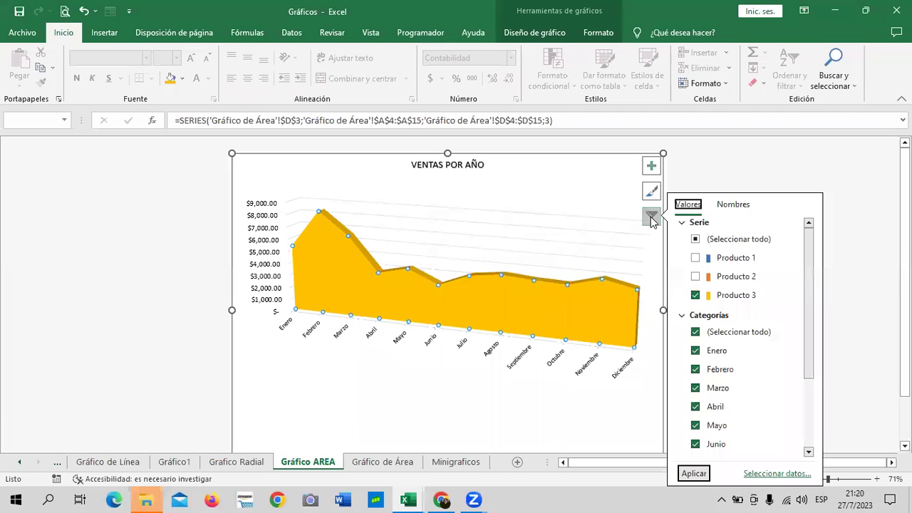
click(696, 239)
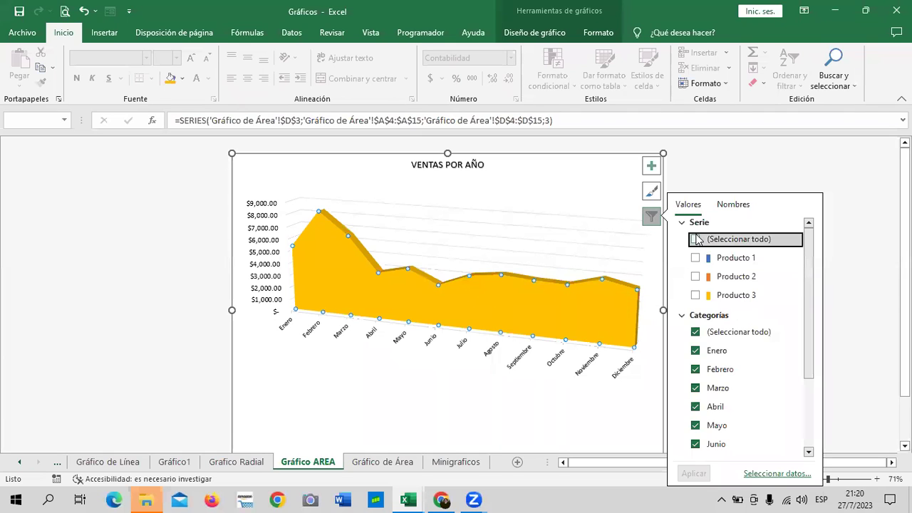
click(696, 241)
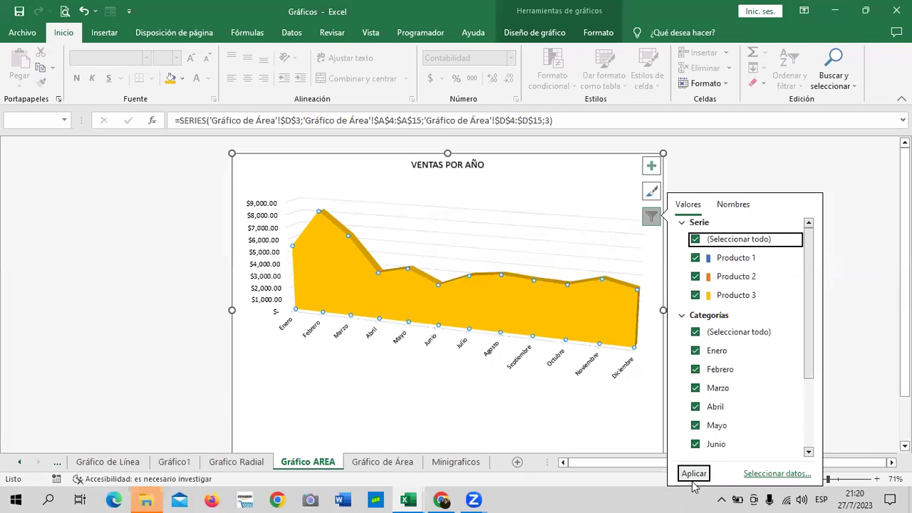
click(693, 475)
click(631, 433)
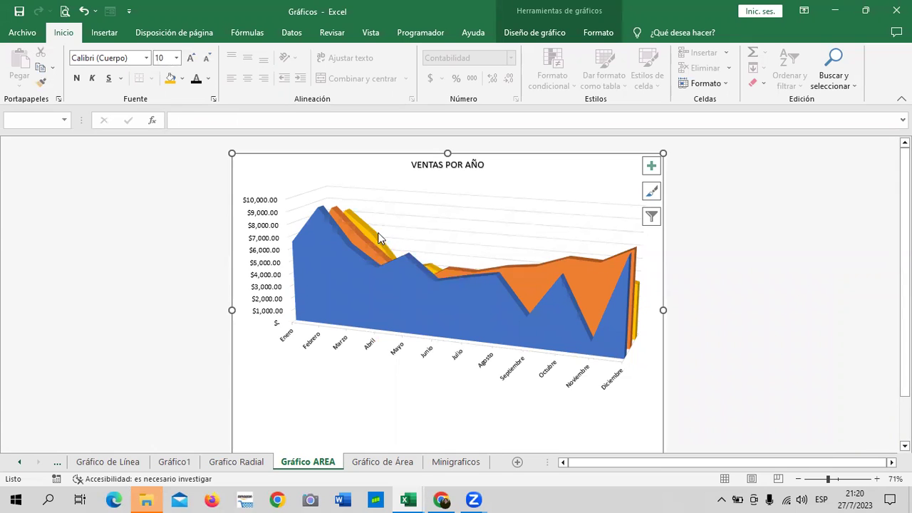
Select the Producto 2, Producto 3 and Producto 1 series in turn to inspect them
mouse_move(344, 223)
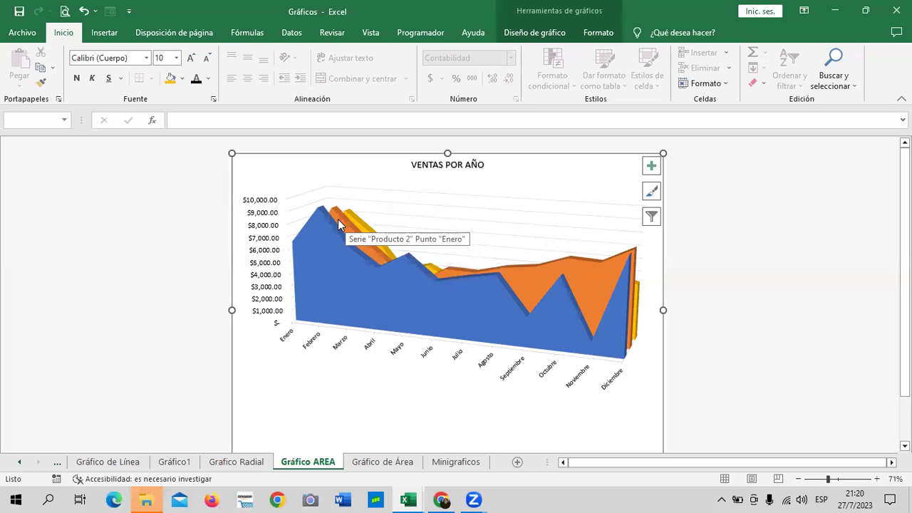
click(536, 284)
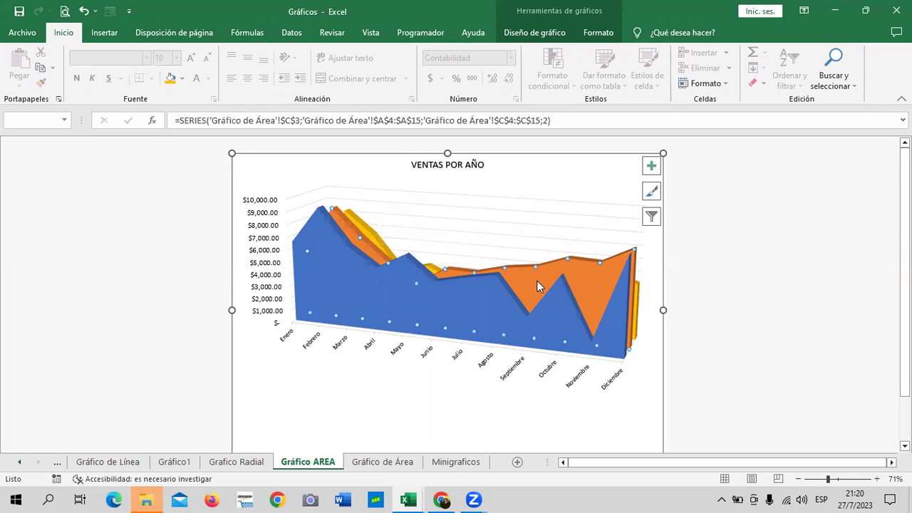
click(635, 297)
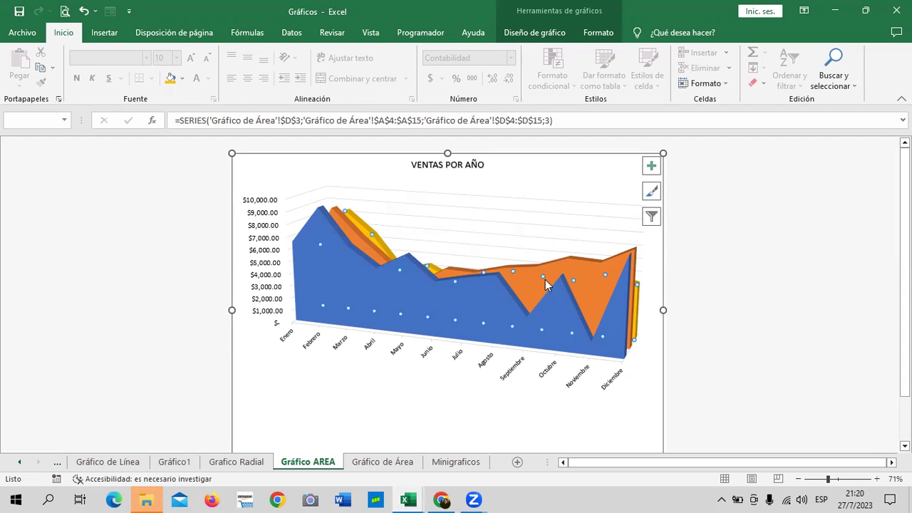
click(483, 297)
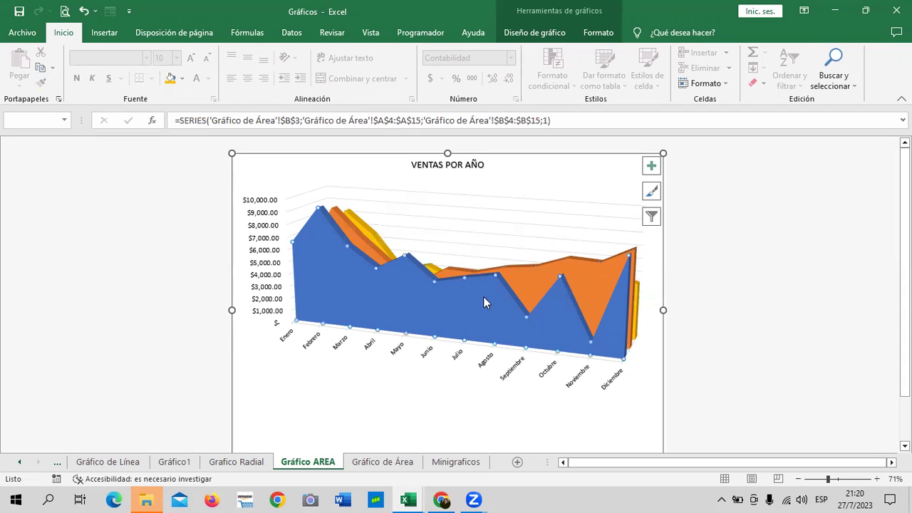
click(651, 216)
drag(806, 295, 808, 323)
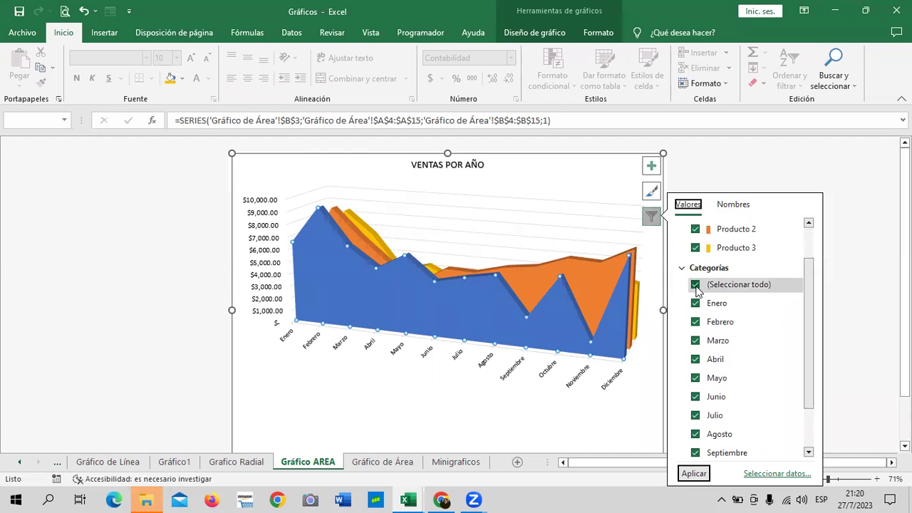
click(695, 284)
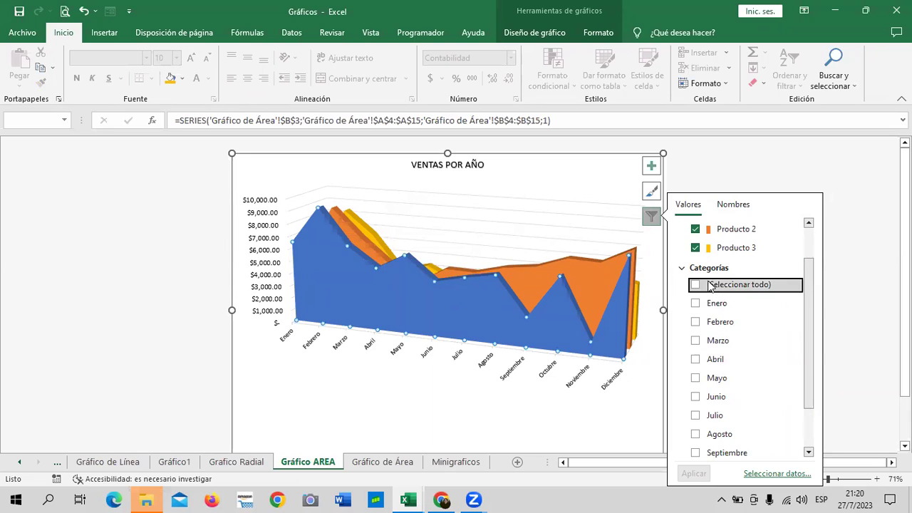
click(696, 286)
click(694, 288)
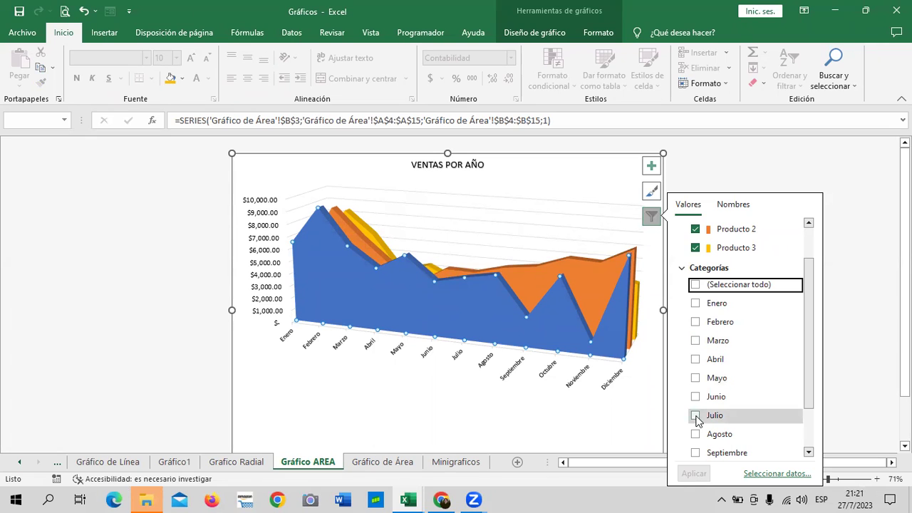
click(695, 304)
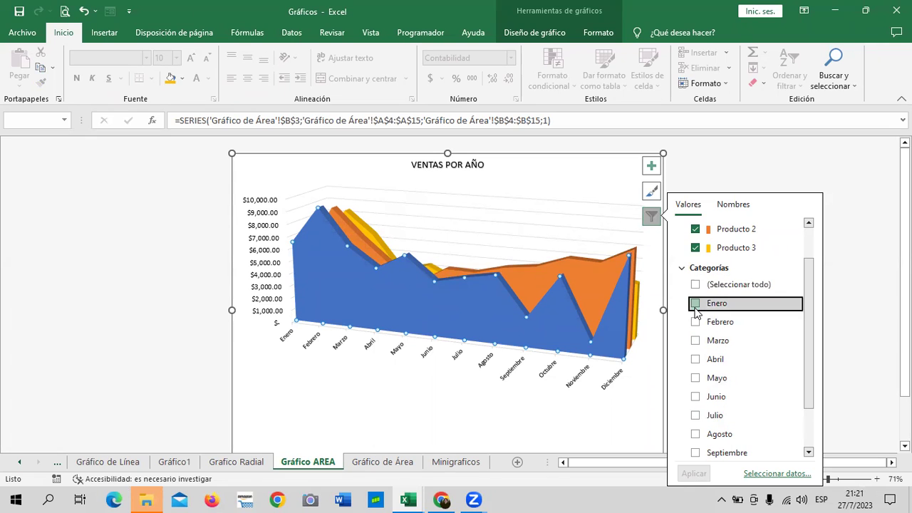
click(696, 322)
click(695, 341)
click(695, 359)
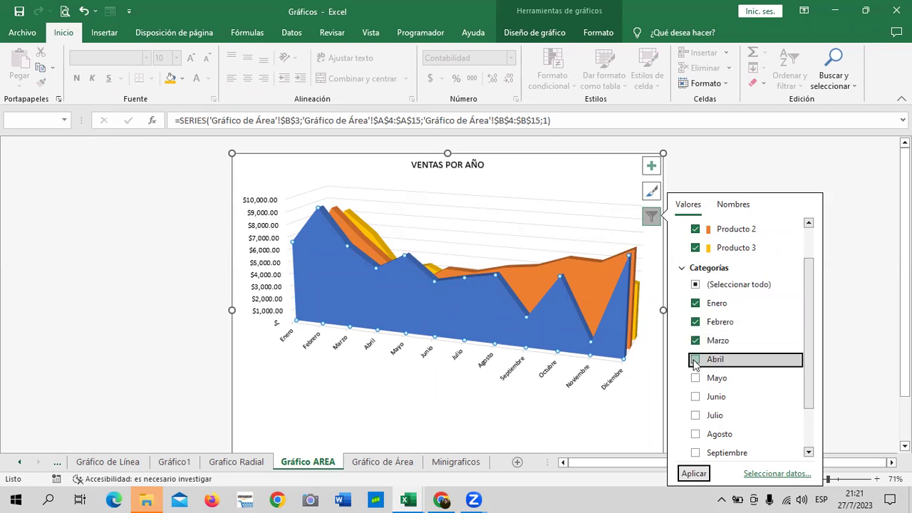
click(695, 473)
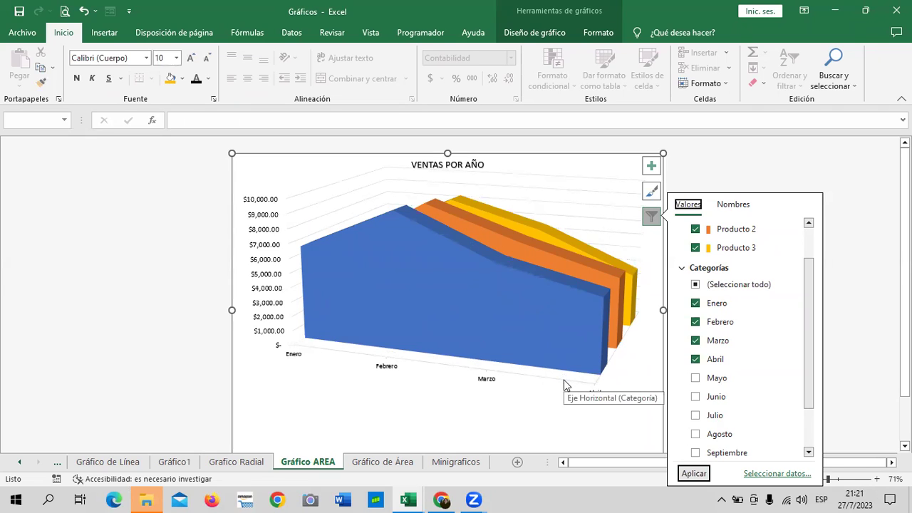
click(695, 285)
click(695, 284)
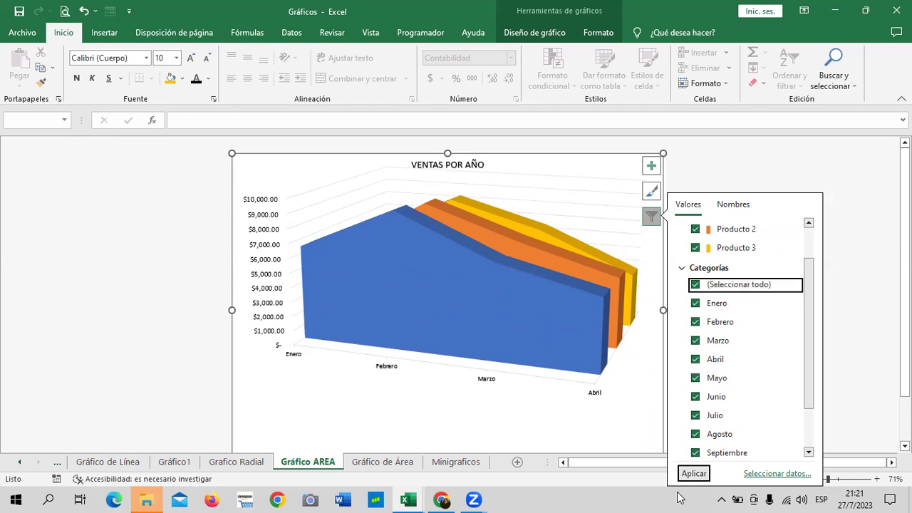
click(694, 473)
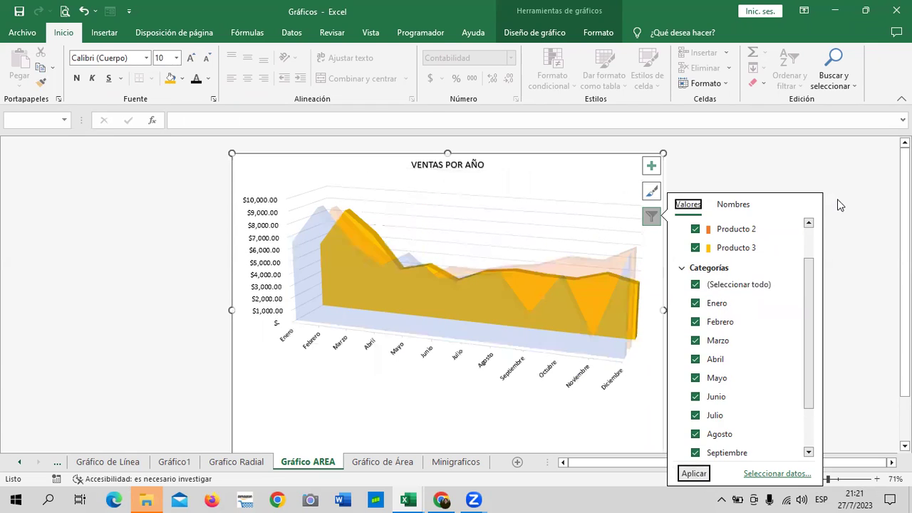
click(839, 203)
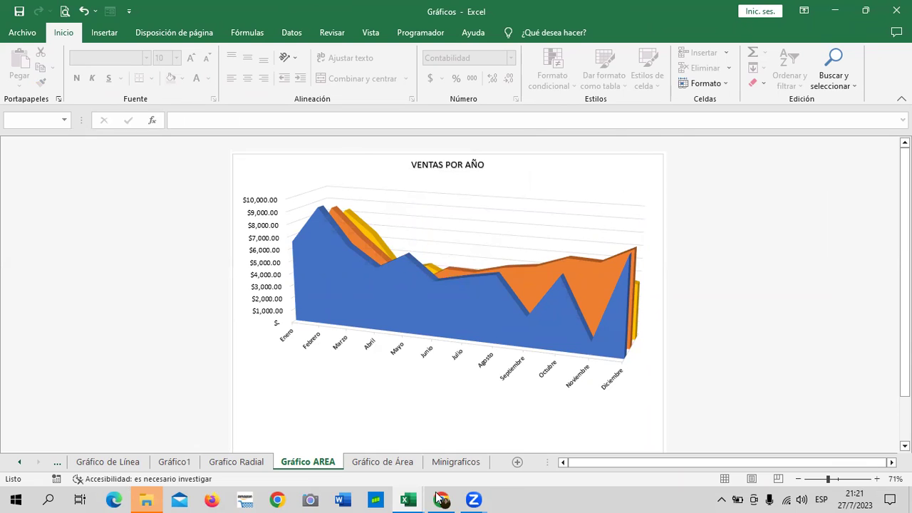
Bring the Chrome course page forward and play the 4.10 Gráficas básicas lesson video
mouse_move(442, 499)
click(426, 436)
scroll(413, 207, up, 2)
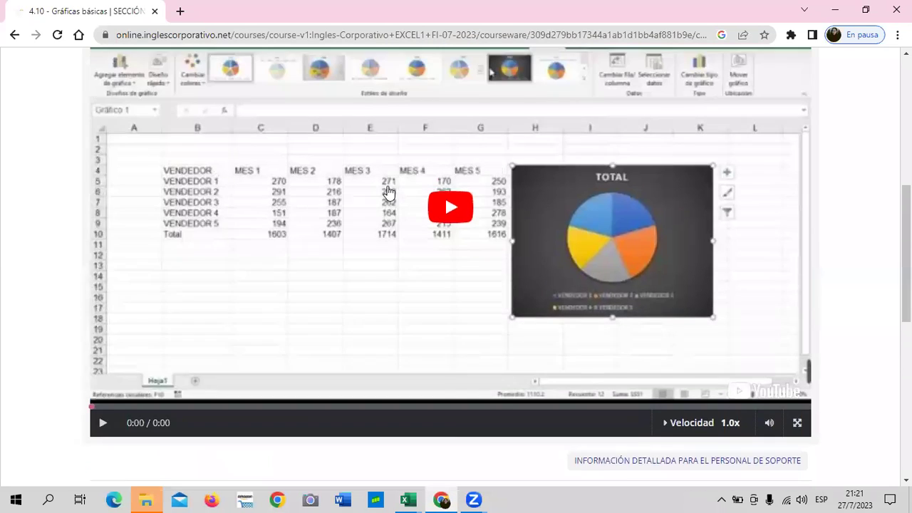
scroll(389, 171, up, 2)
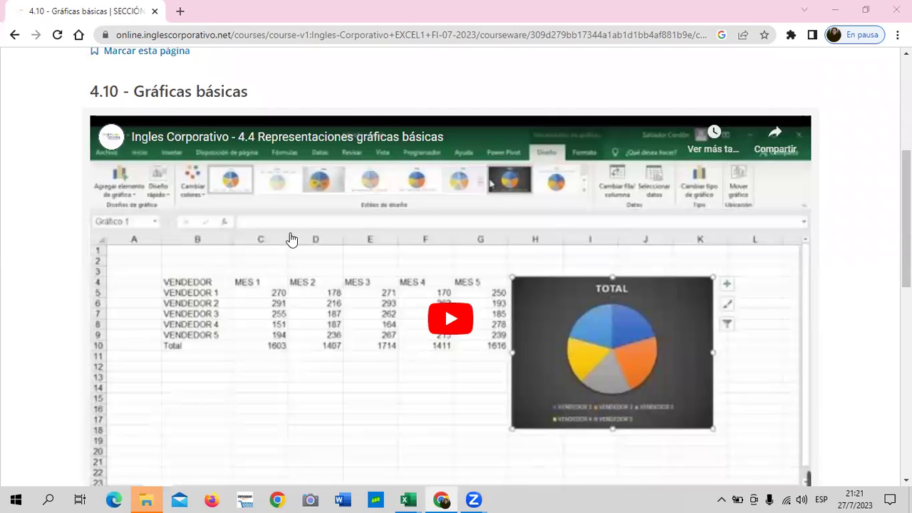
scroll(409, 259, down, 1)
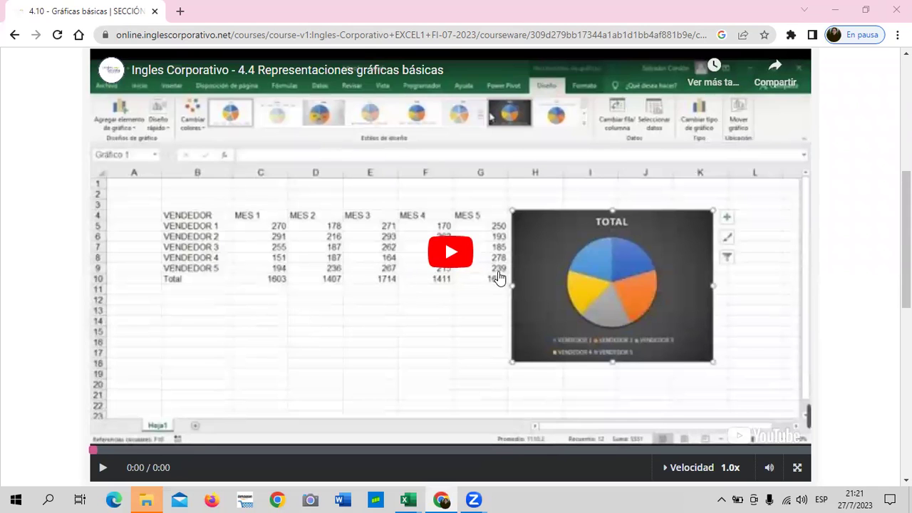
scroll(299, 316, up, 1)
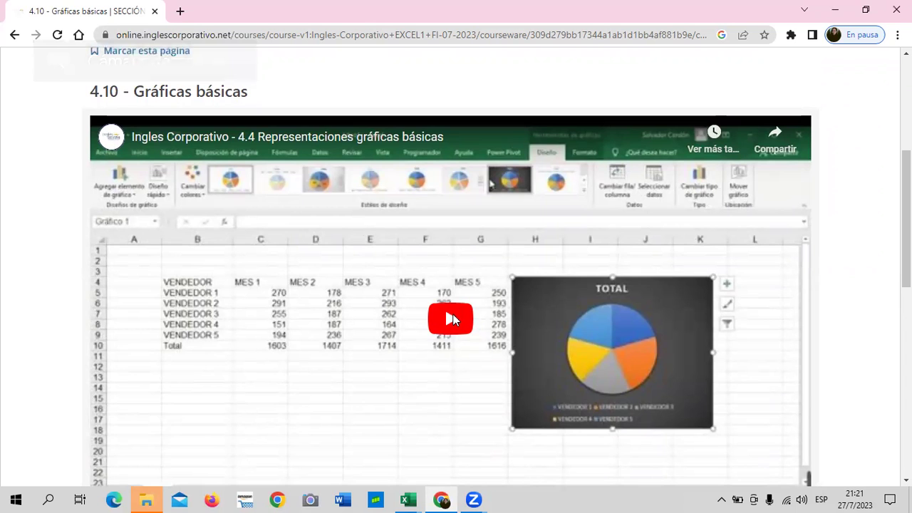
click(453, 319)
scroll(322, 300, down, 1)
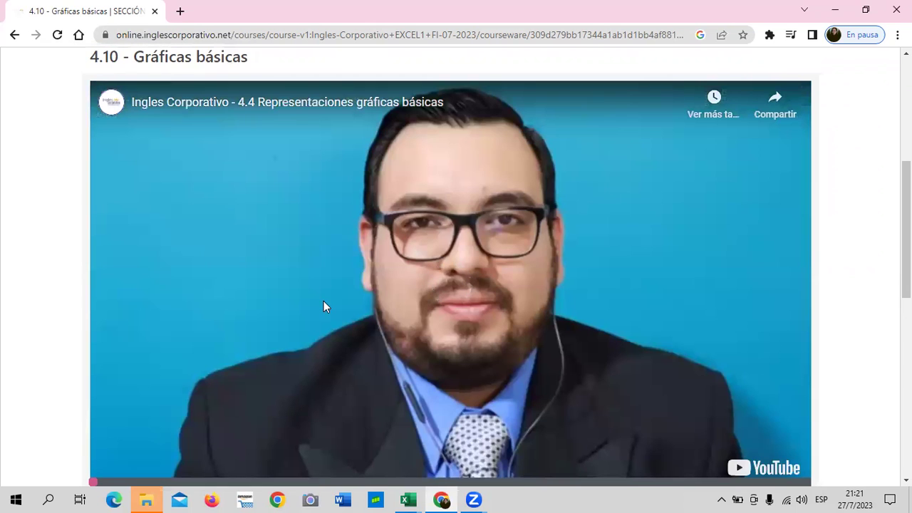
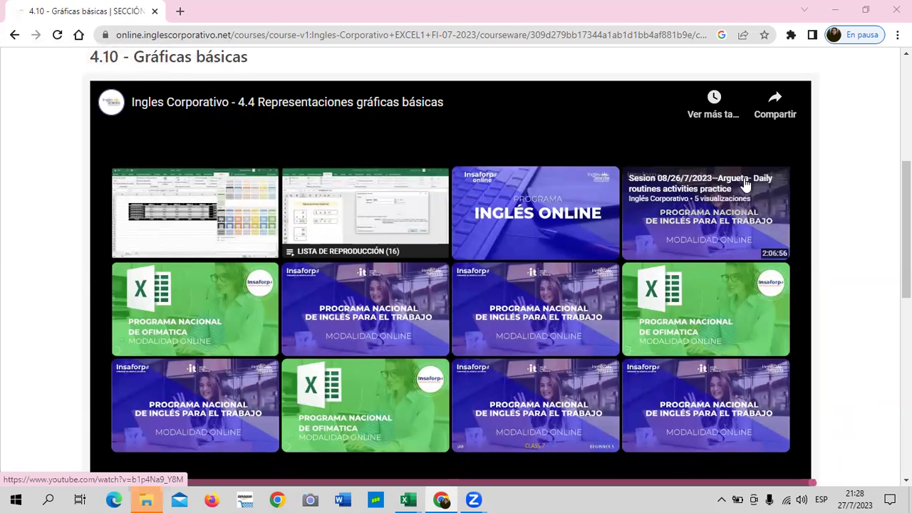
Open the course's Progreso page and review the grade chart at 0% total with its Pass 80% line
scroll(716, 226, up, 1)
scroll(715, 226, up, 2)
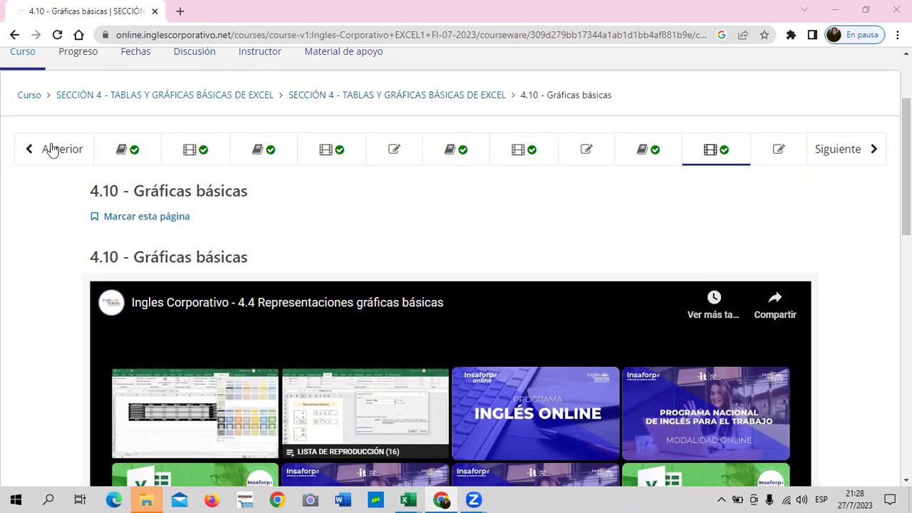
scroll(52, 157, up, 2)
click(72, 123)
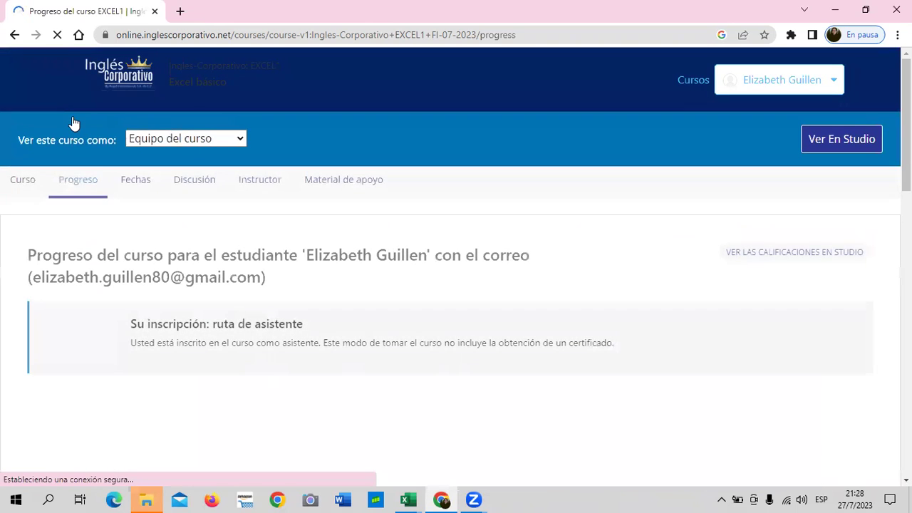
scroll(860, 280, down, 1)
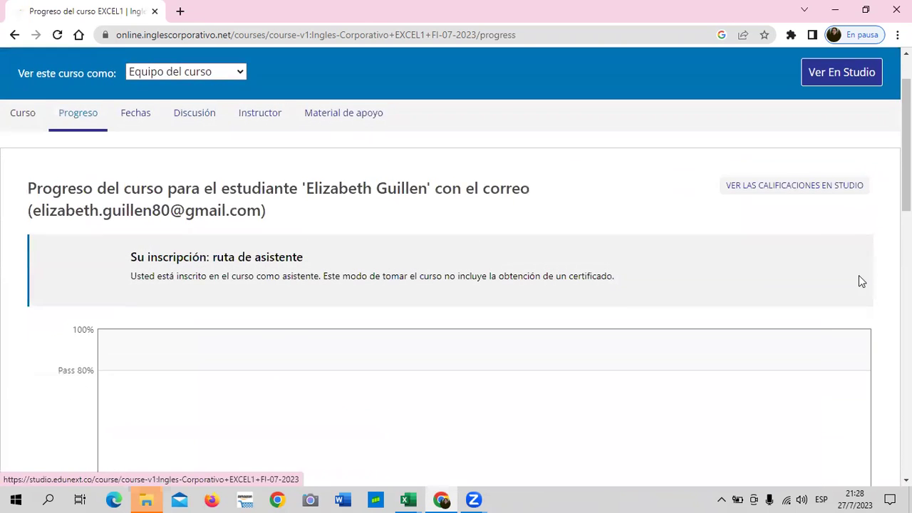
scroll(840, 300, down, 3)
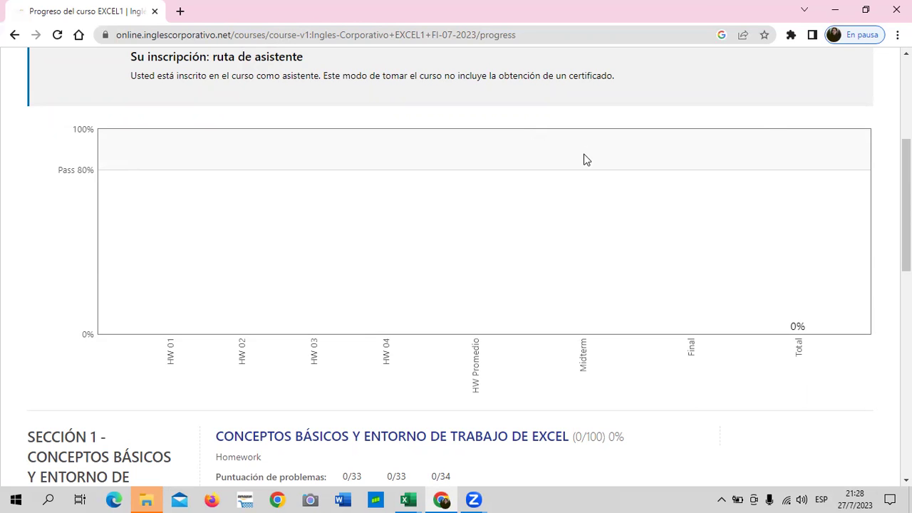
scroll(583, 158, up, 2)
scroll(582, 159, up, 1)
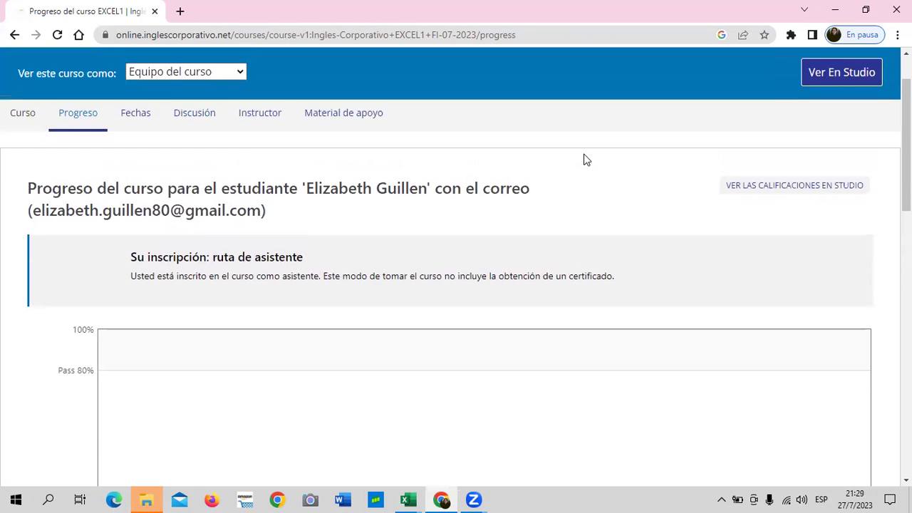
scroll(583, 160, down, 2)
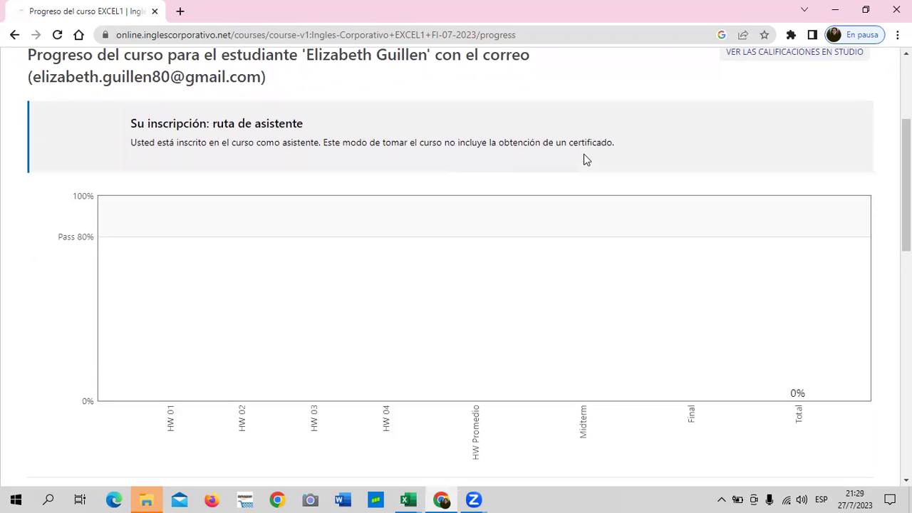
scroll(463, 295, up, 2)
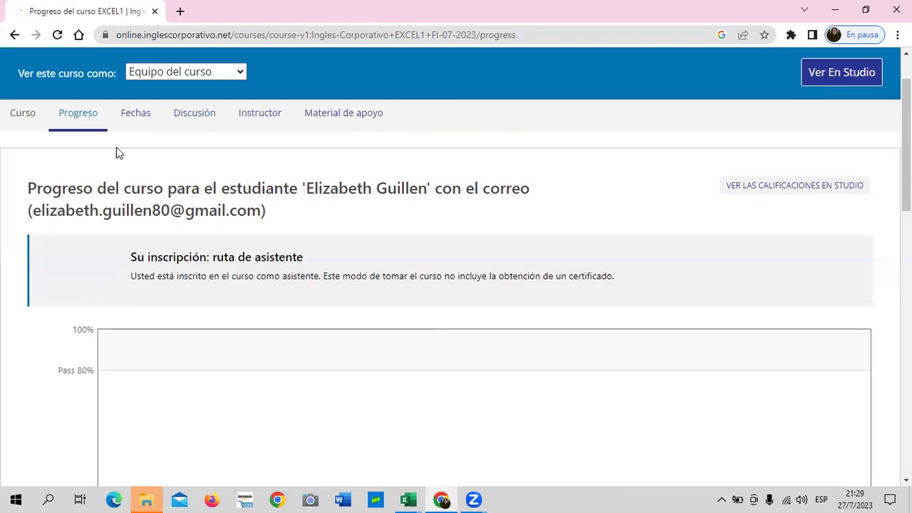
Go back to the course outline and reopen Sección 4's lesson 4.10 Gráficas básicas
click(20, 117)
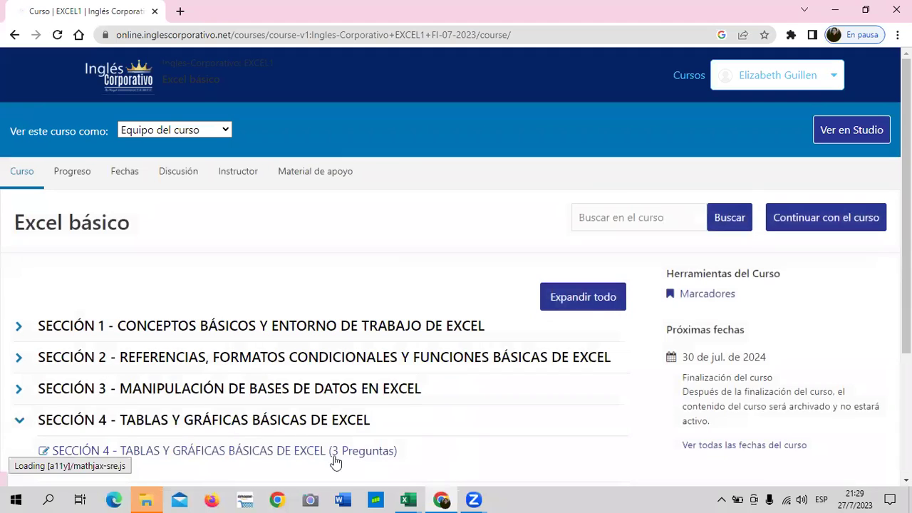
click(232, 456)
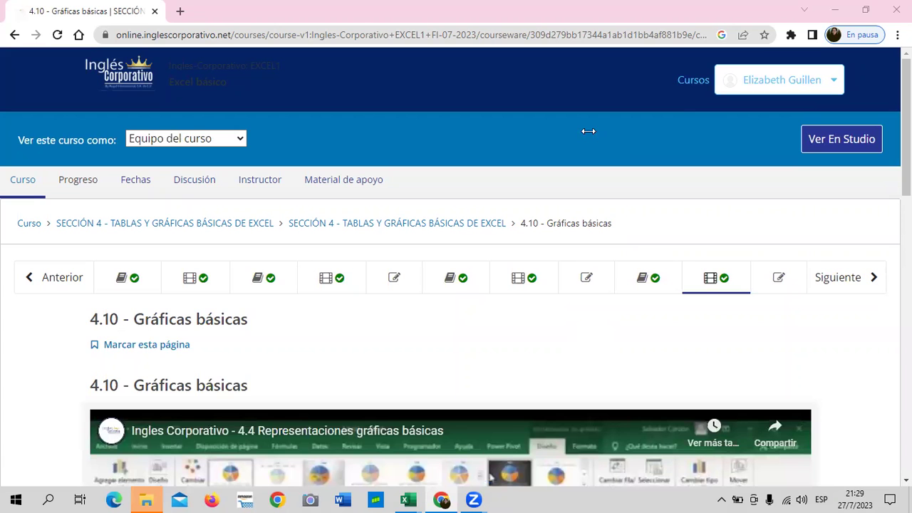
scroll(617, 345, down, 1)
scroll(617, 345, down, 2)
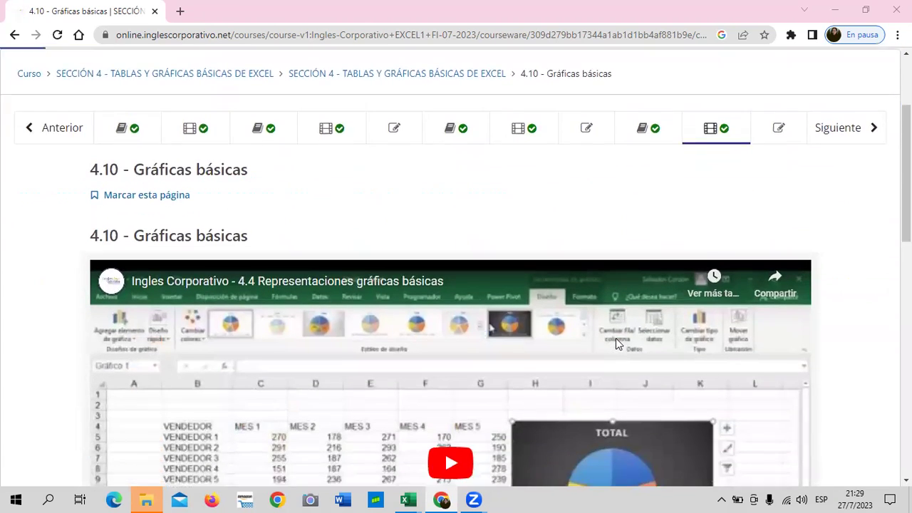
scroll(617, 345, down, 2)
scroll(617, 344, down, 2)
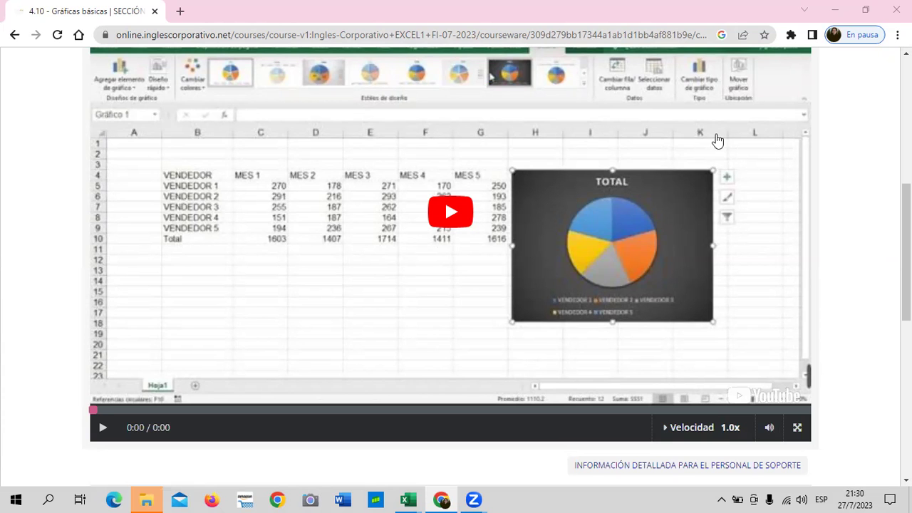
scroll(717, 140, up, 3)
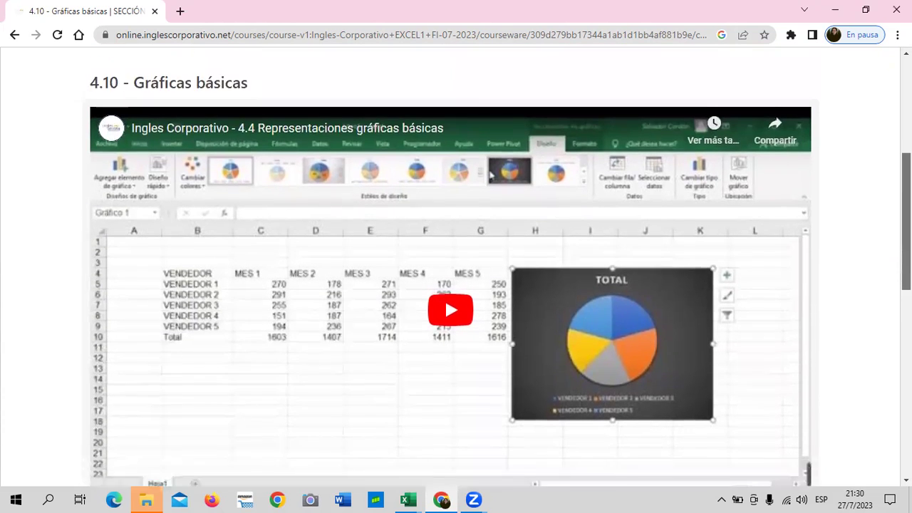
scroll(456, 274, down, 1)
scroll(456, 274, down, 1)
scroll(456, 274, up, 1)
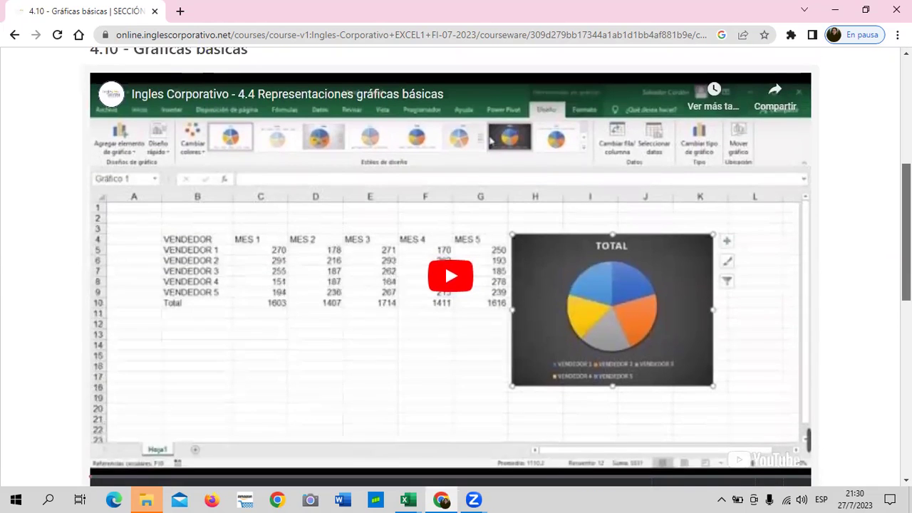
scroll(455, 274, down, 1)
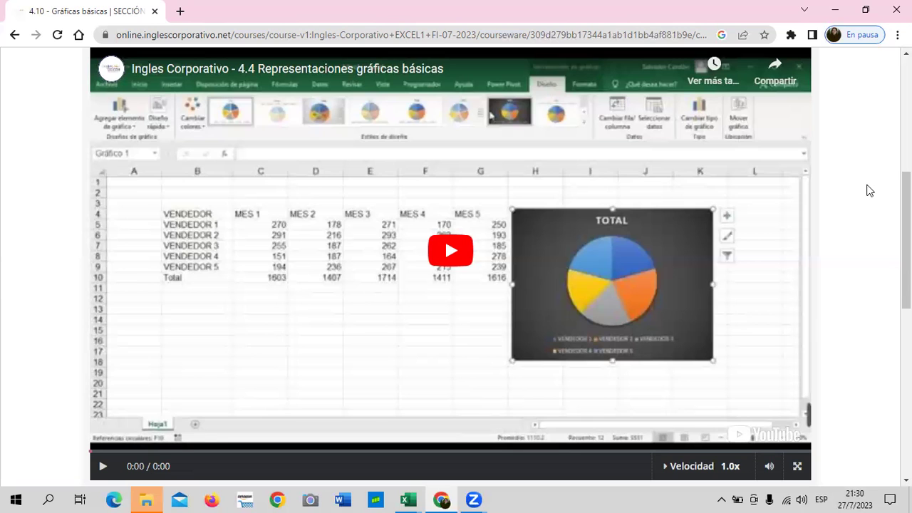
scroll(877, 207, down, 2)
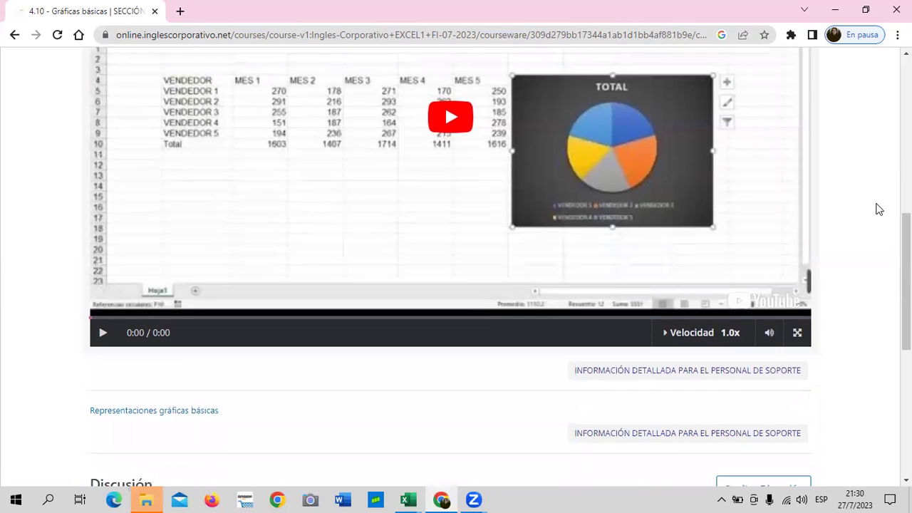
scroll(871, 242, up, 3)
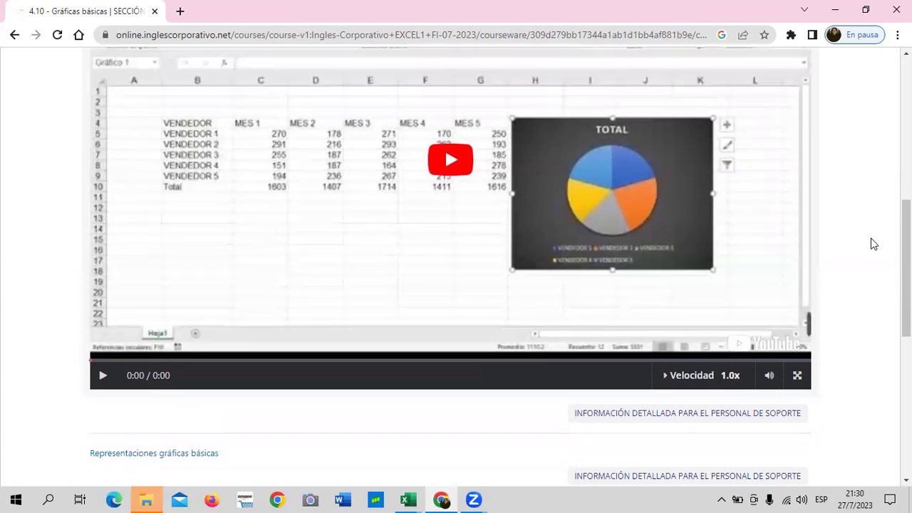
scroll(870, 244, down, 1)
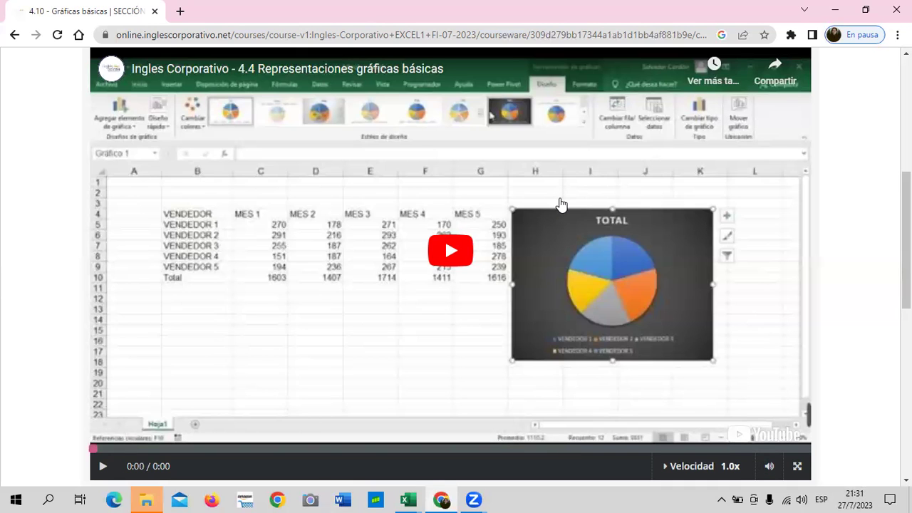
Scroll through the 4.10 Gráficas básicas page to view the embedded vendor sales pie chart video
scroll(559, 198, up, 1)
scroll(560, 198, down, 1)
scroll(601, 231, up, 1)
scroll(601, 230, up, 1)
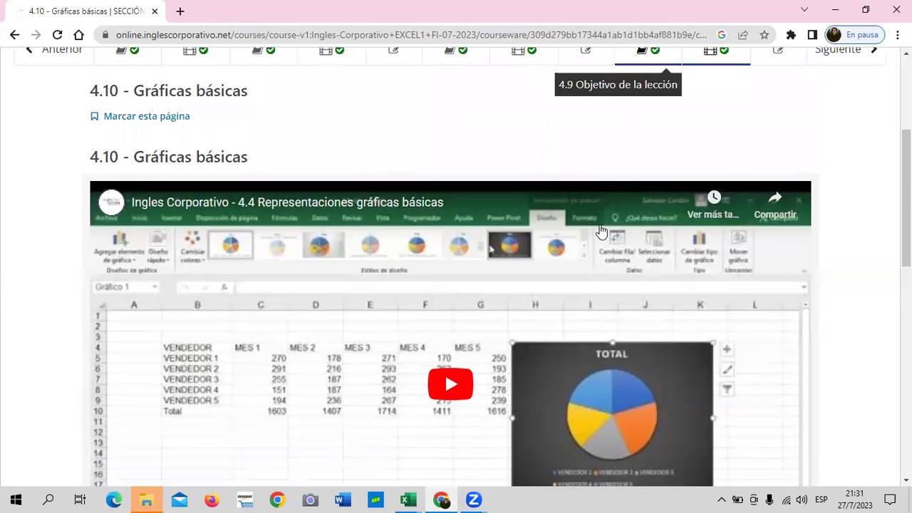
scroll(600, 230, up, 1)
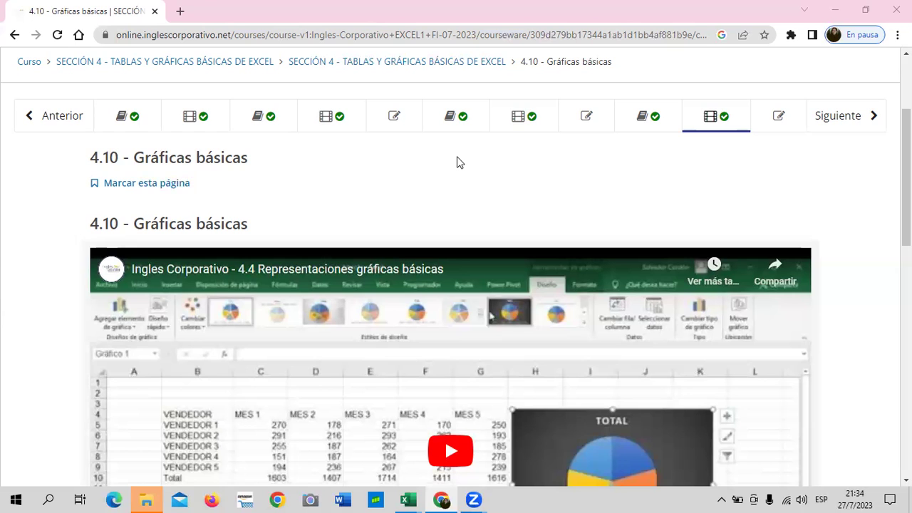
scroll(458, 162, down, 2)
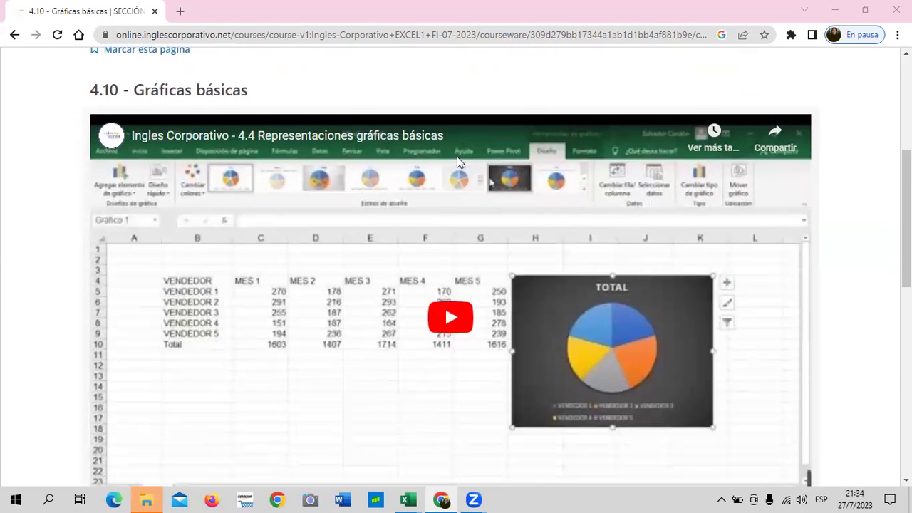
scroll(457, 156, down, 1)
scroll(456, 156, down, 2)
scroll(456, 157, up, 1)
scroll(457, 157, up, 2)
scroll(457, 157, down, 1)
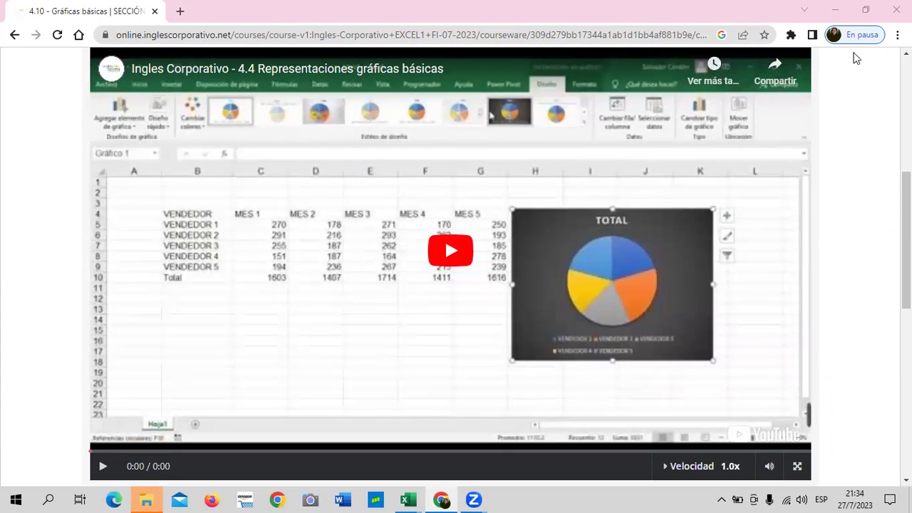
scroll(544, 230, up, 1)
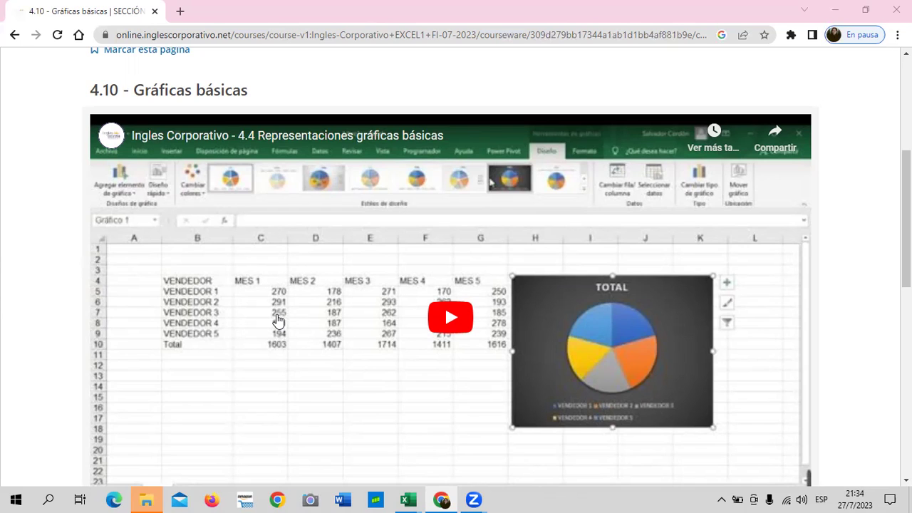
scroll(375, 317, down, 2)
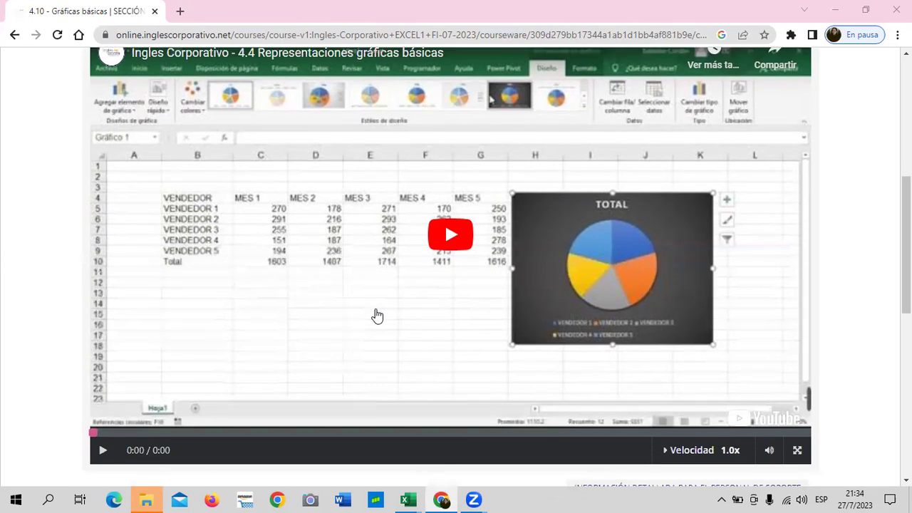
scroll(377, 314, up, 3)
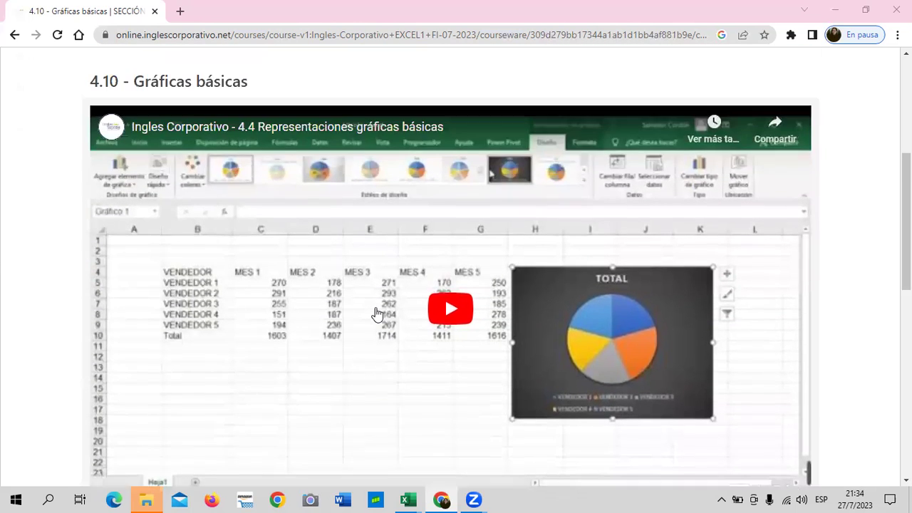
scroll(377, 314, down, 2)
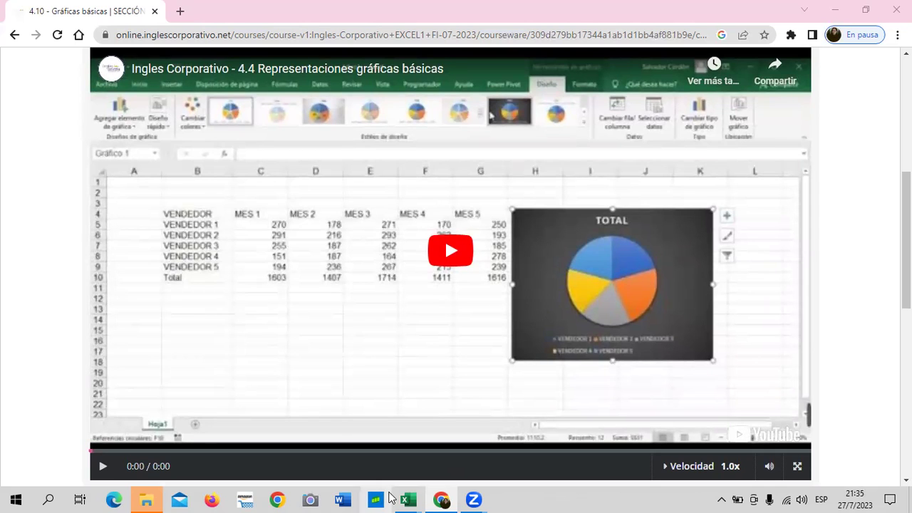
mouse_move(398, 493)
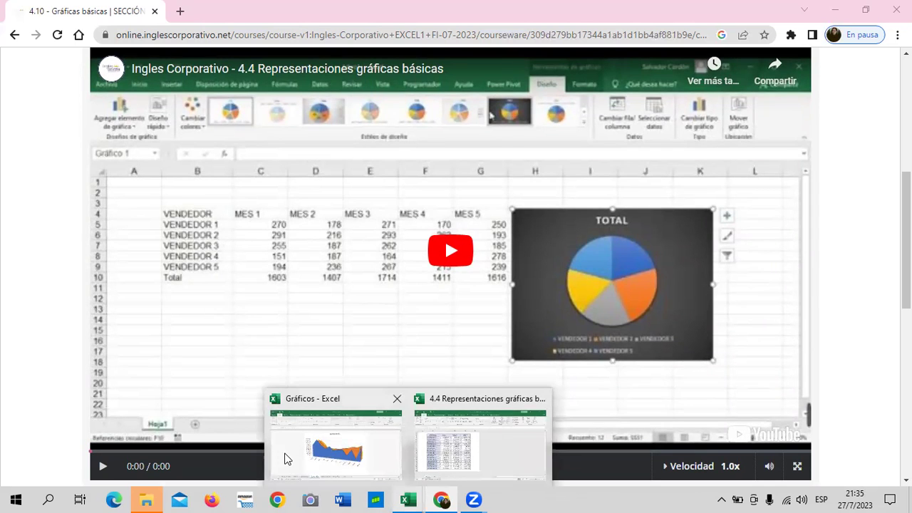
click(497, 444)
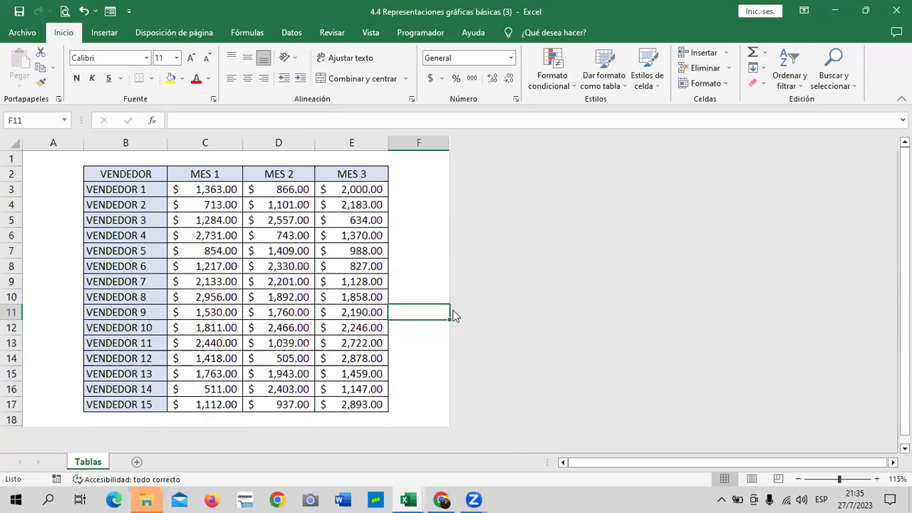
click(422, 181)
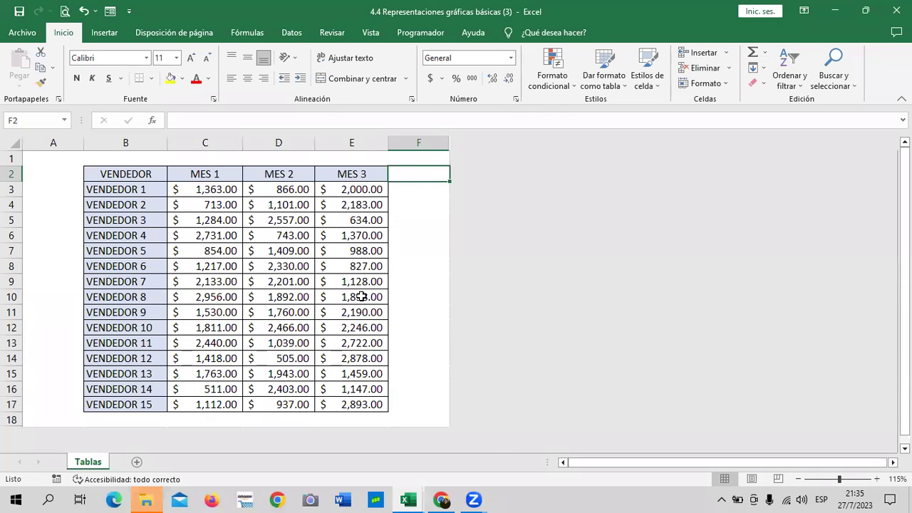
scroll(370, 313, down, 3)
scroll(385, 320, up, 2)
scroll(389, 324, up, 1)
Unhide the columns after column F, then select the table range A1:G18
click(418, 202)
drag(451, 143, 460, 143)
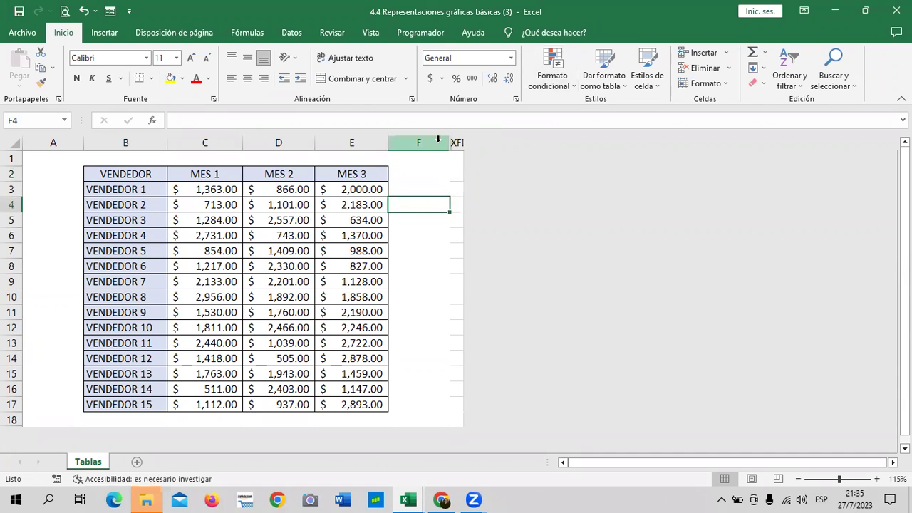
click(458, 142)
right_click(460, 162)
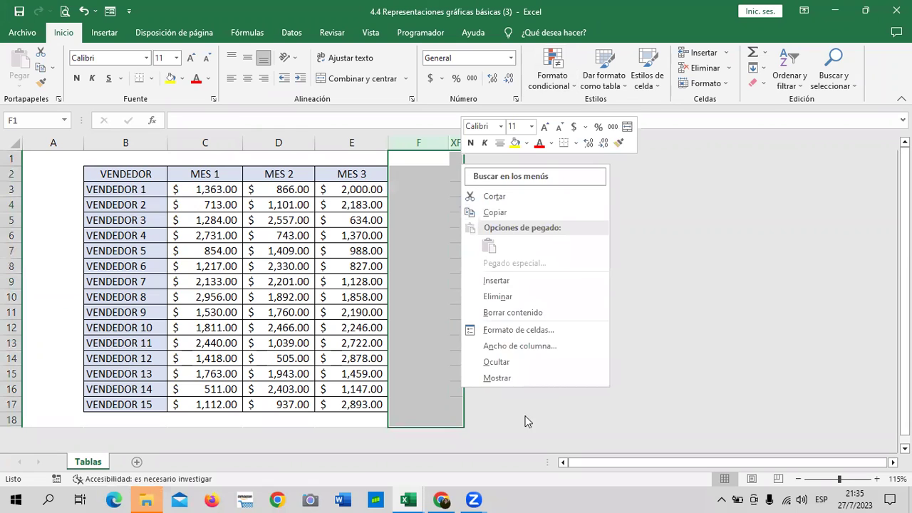
click(496, 378)
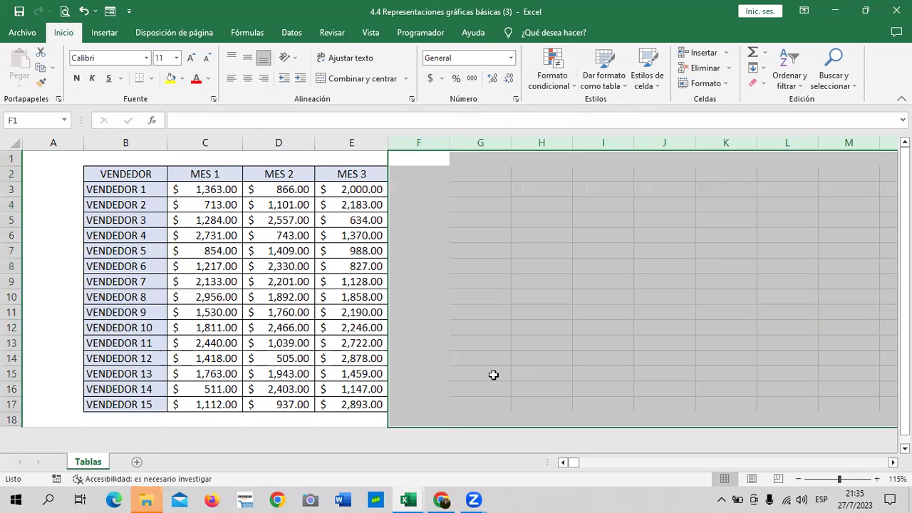
click(539, 326)
drag(46, 162, 460, 415)
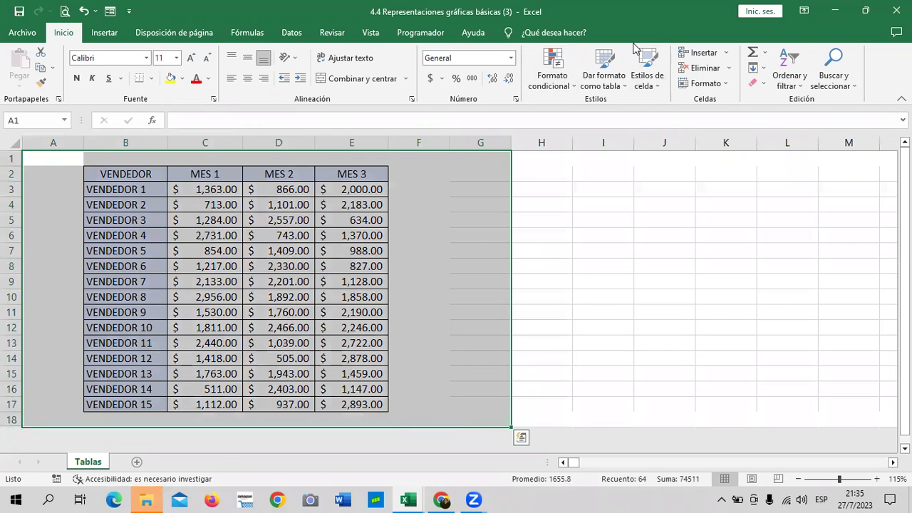
Reset the range A1:G18 to the Normal cell style
click(656, 84)
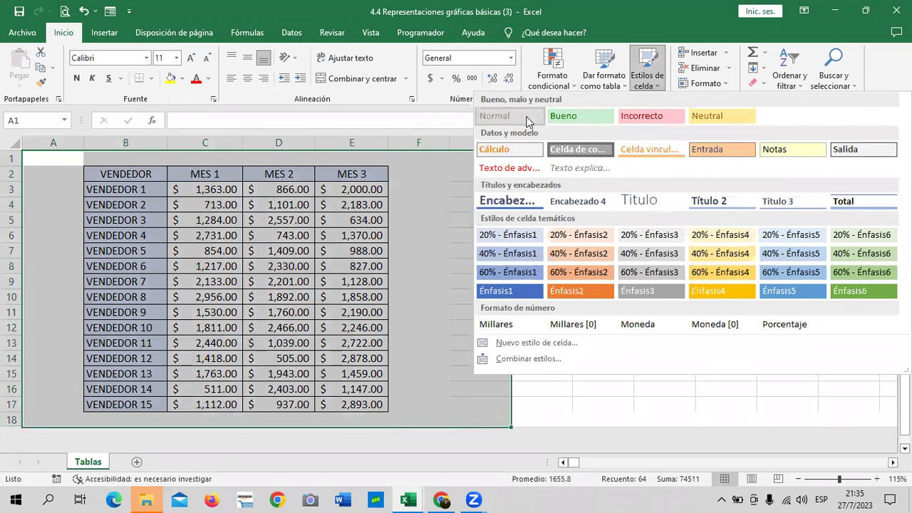
click(510, 115)
click(475, 277)
scroll(475, 277, down, 3)
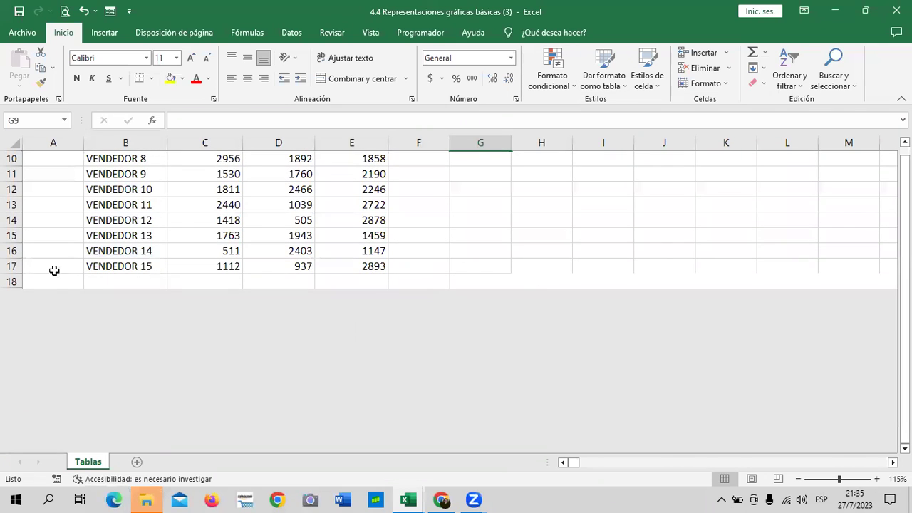
Apply the Normal cell style to rows 17 and 18
click(30, 264)
click(11, 266)
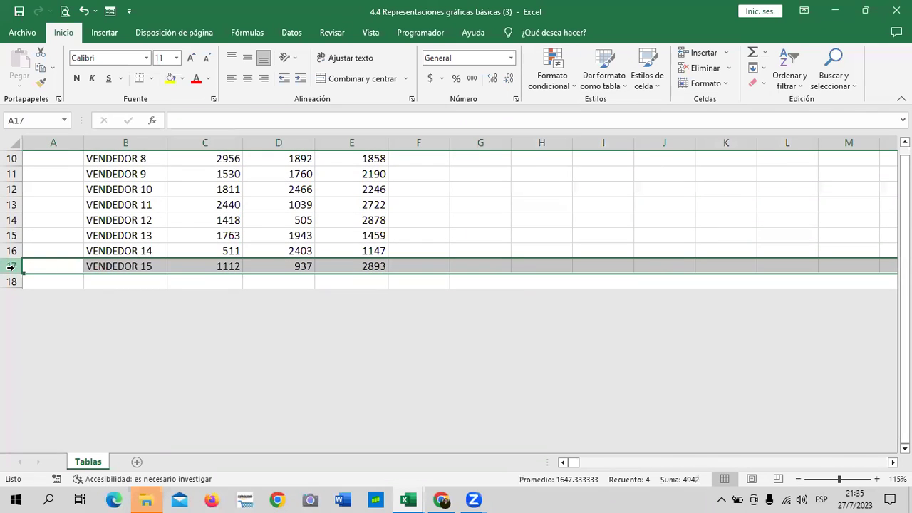
click(648, 77)
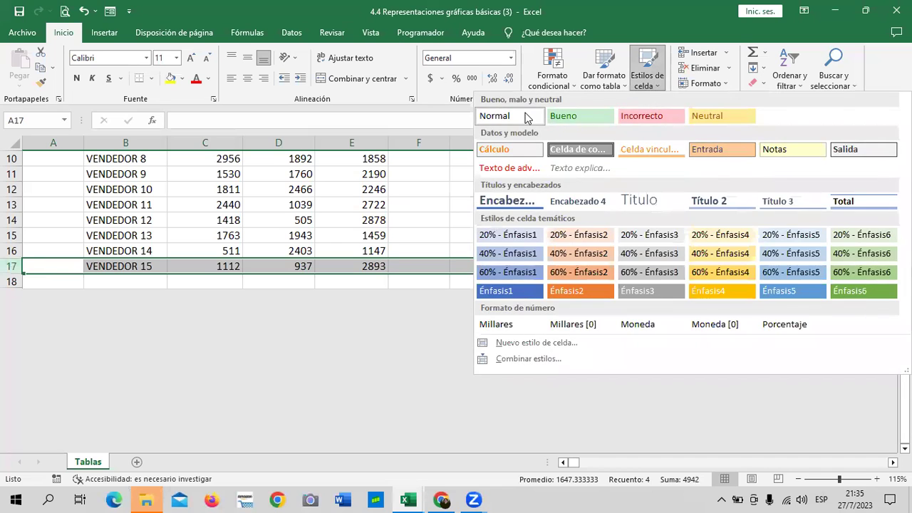
click(527, 117)
click(651, 205)
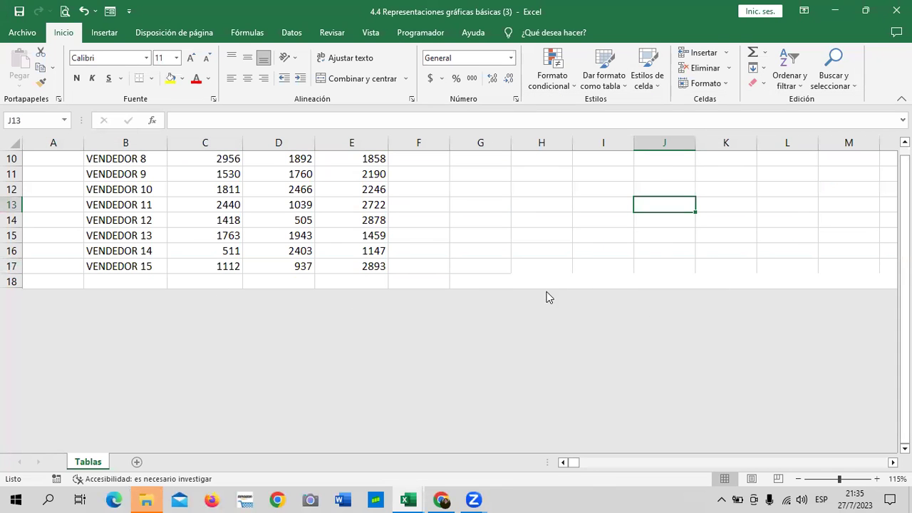
click(507, 265)
drag(10, 265, 10, 281)
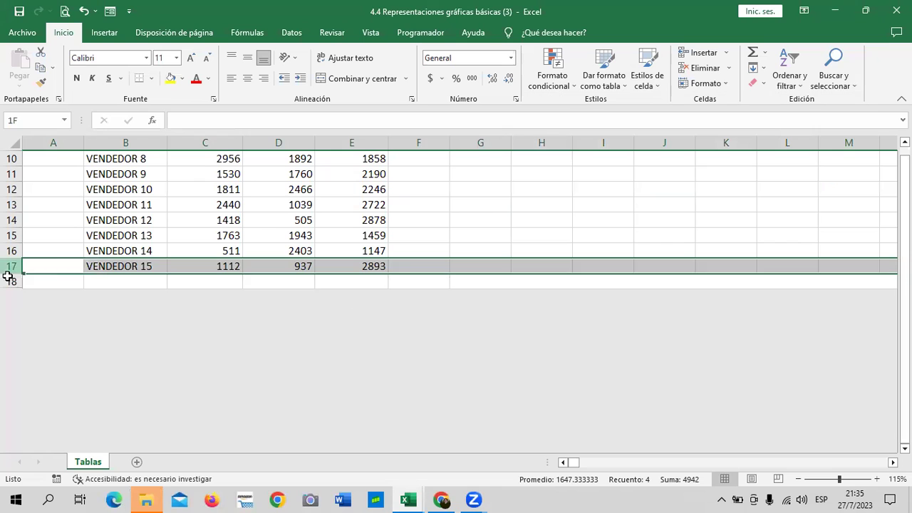
click(647, 77)
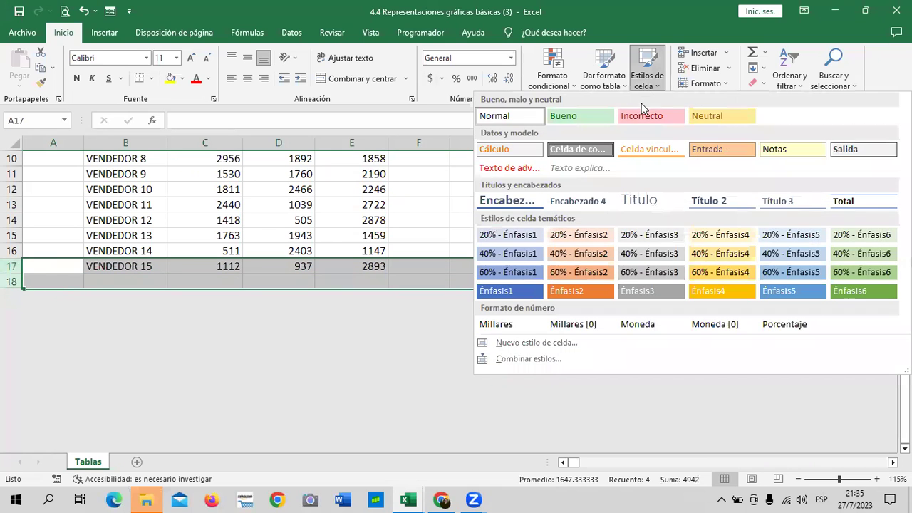
click(519, 114)
click(664, 189)
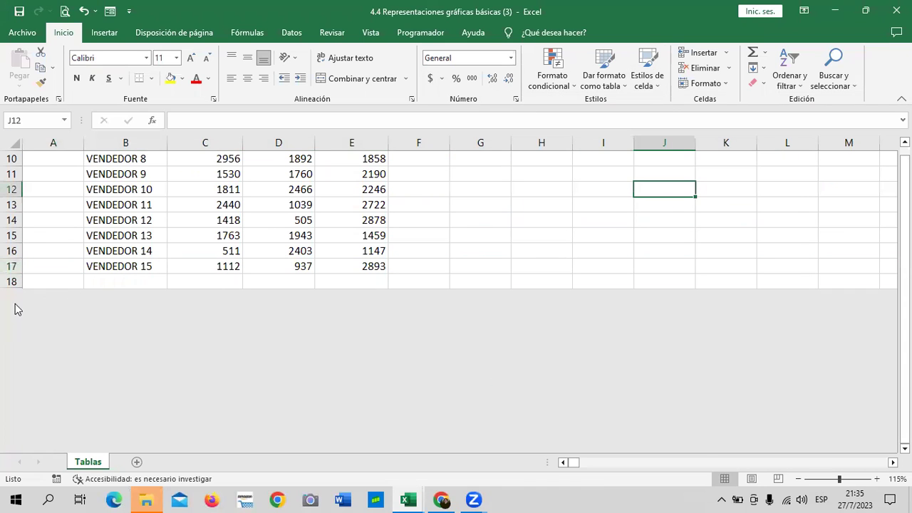
Unhide the rows below row 18
mouse_move(12, 285)
mouse_down()
mouse_move(16, 310)
mouse_move(20, 291)
mouse_up()
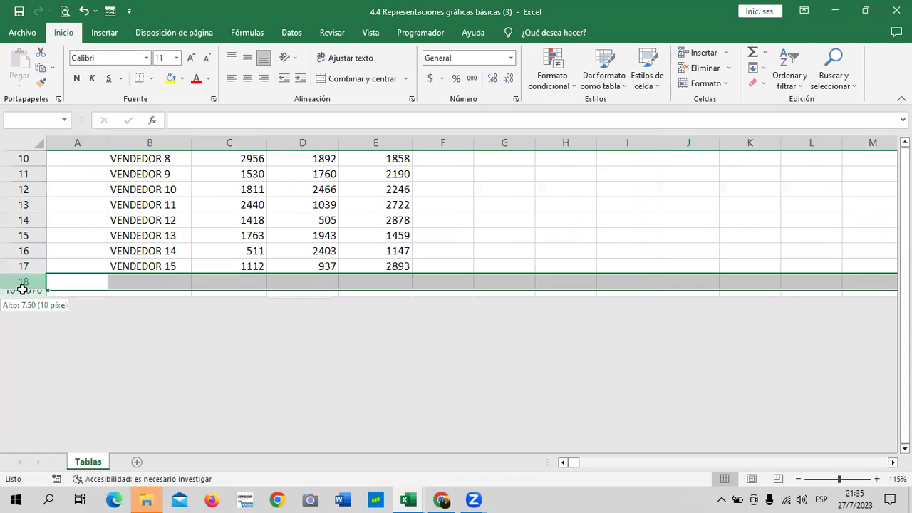
right_click(74, 281)
click(89, 271)
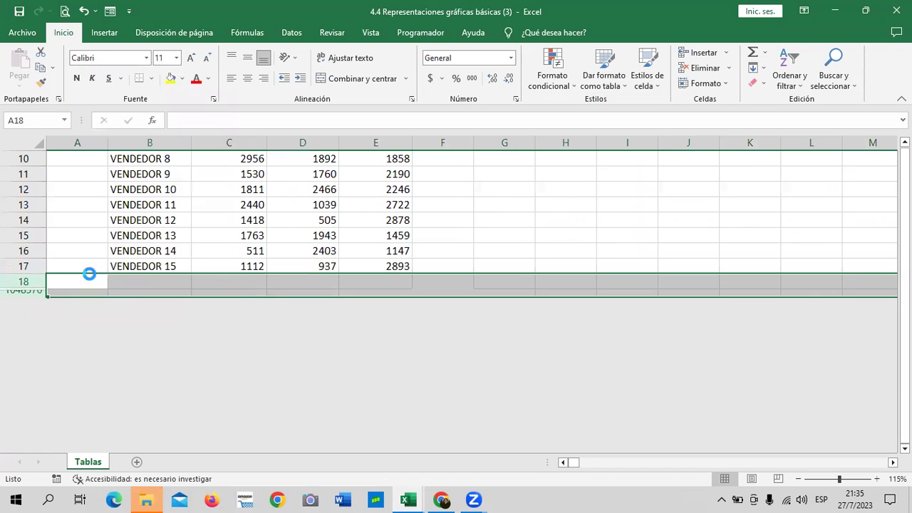
click(565, 340)
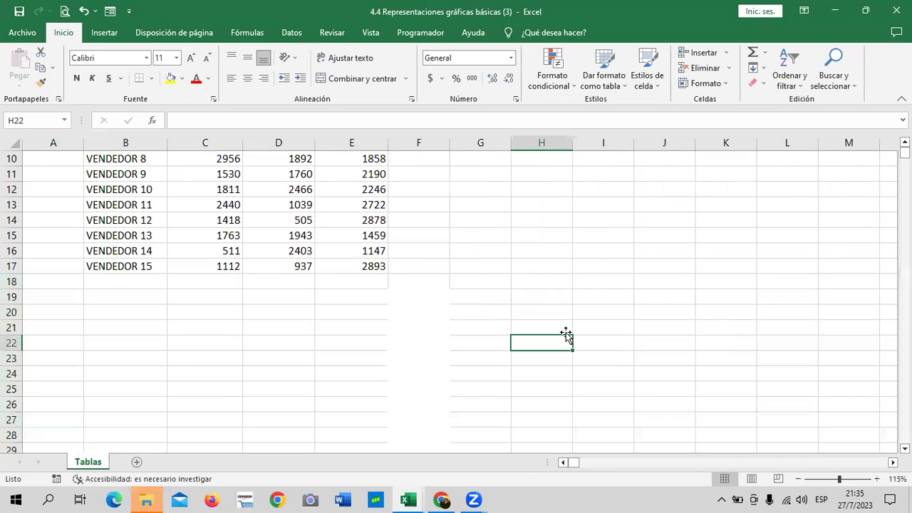
Apply the Normal cell style to column F
click(424, 143)
click(648, 80)
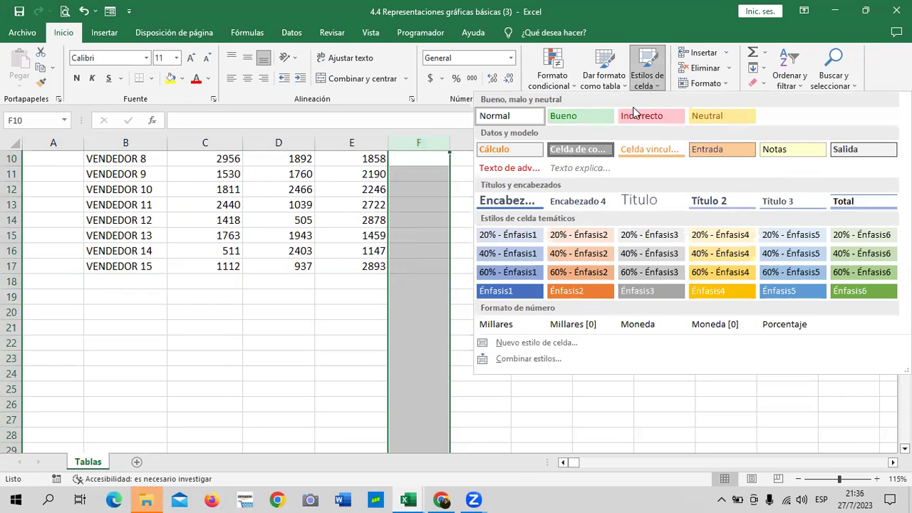
click(521, 118)
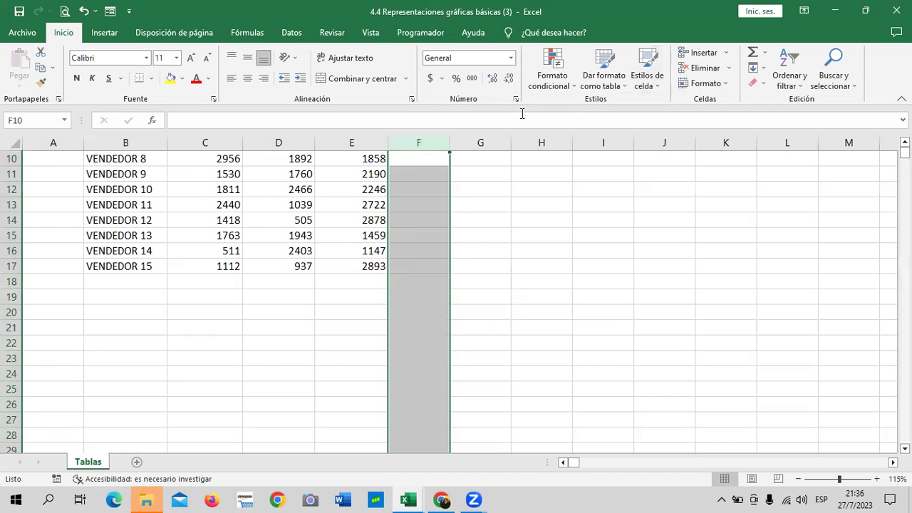
click(585, 263)
scroll(549, 320, up, 3)
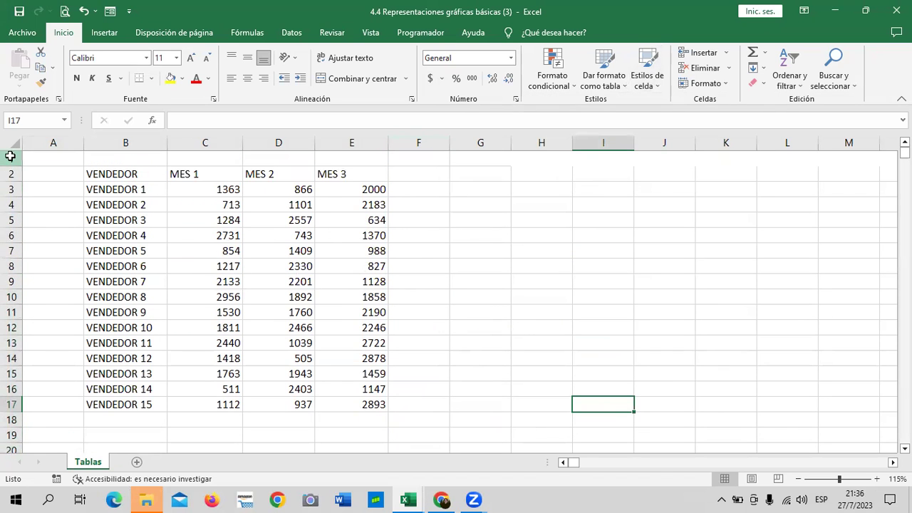
drag(11, 156, 11, 174)
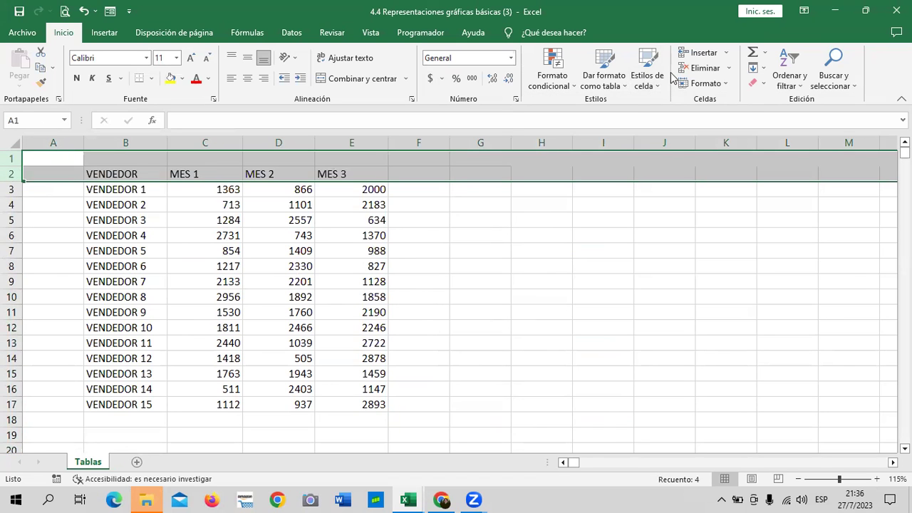
click(546, 284)
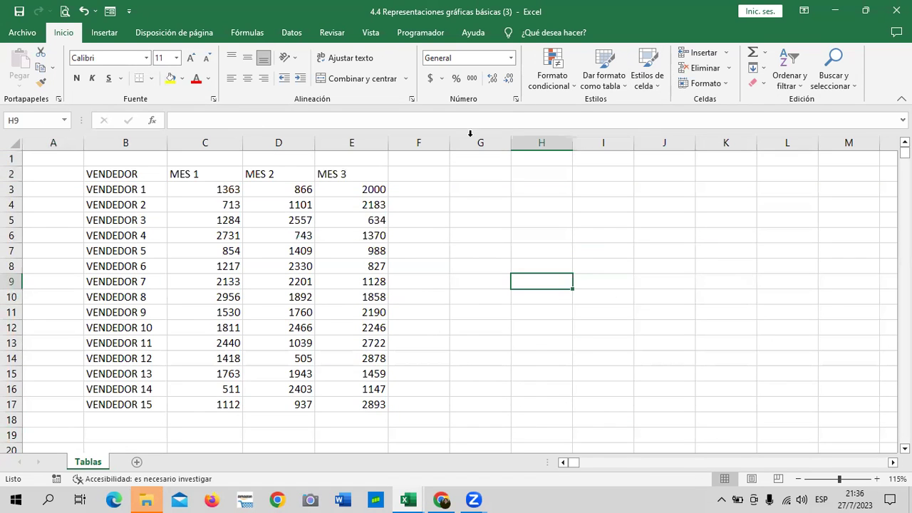
Apply the Neutral cell style to the range A1:F18
drag(61, 152, 390, 337)
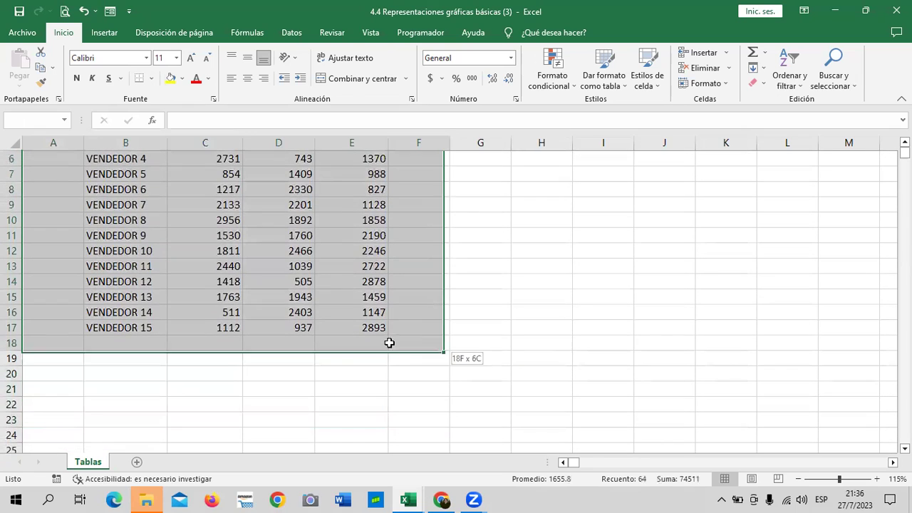
drag(391, 337, 408, 342)
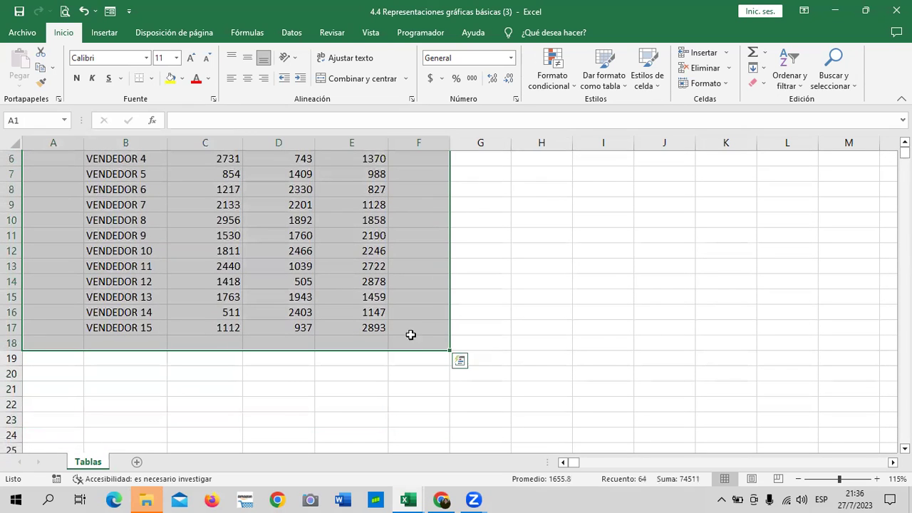
click(658, 87)
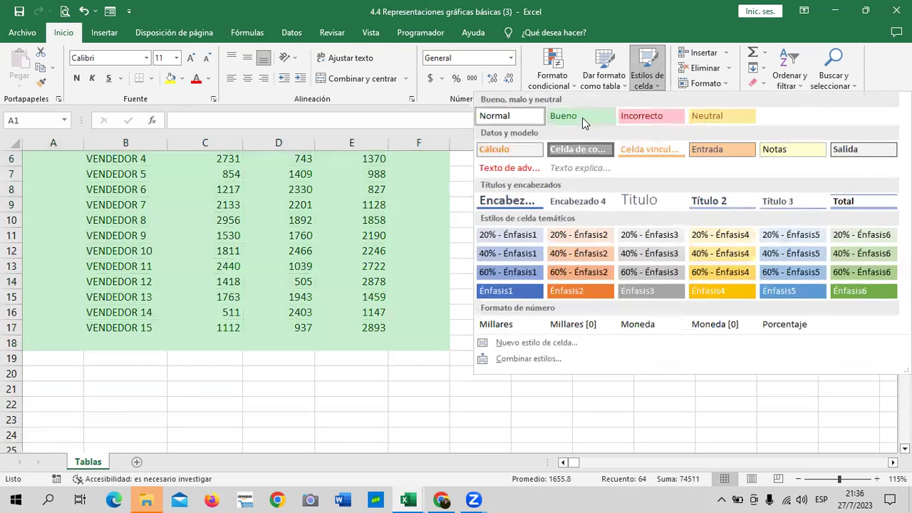
click(710, 119)
scroll(606, 214, up, 2)
click(565, 277)
Put all borders on the table B2:E17
drag(117, 173, 352, 406)
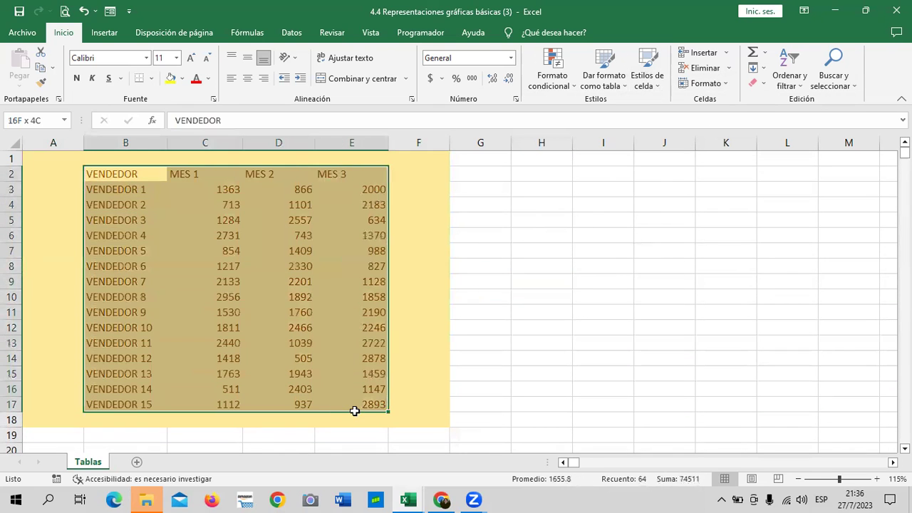
click(151, 78)
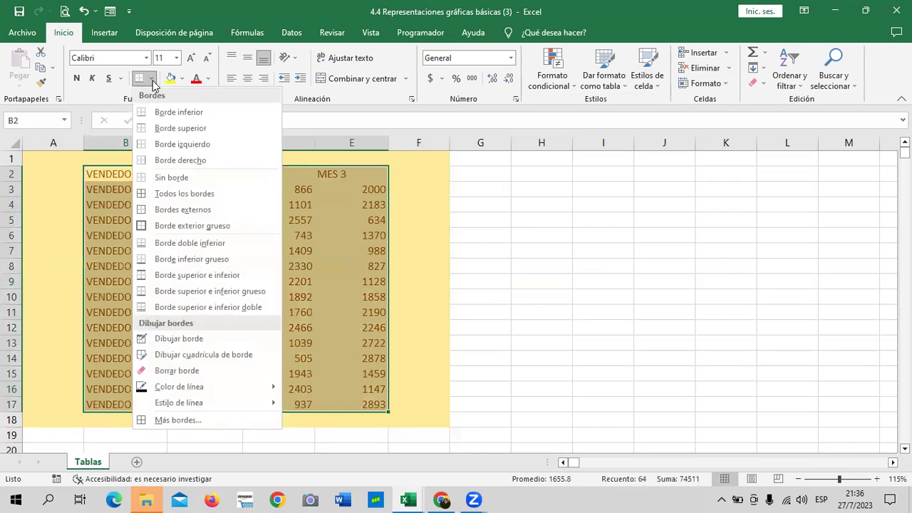
click(179, 194)
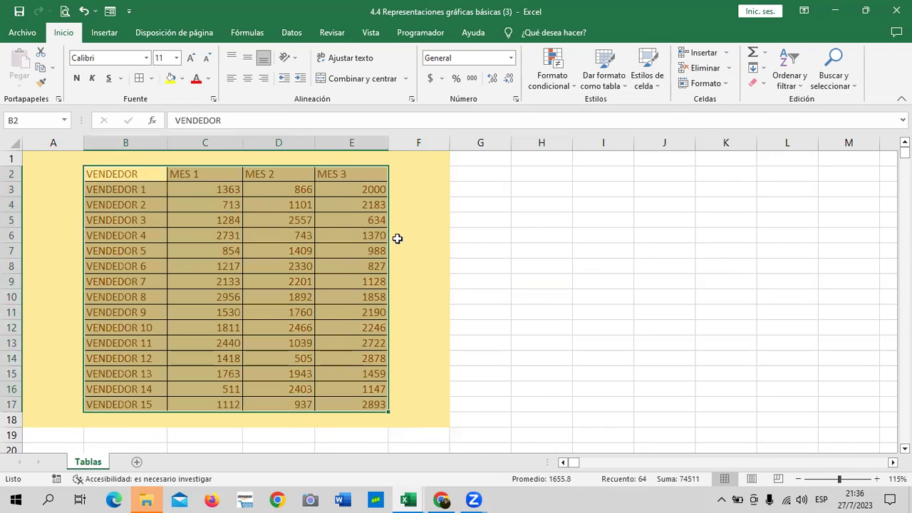
click(199, 204)
Center the header row B2:E2 and give it the green Bueno cell style
drag(147, 174, 331, 174)
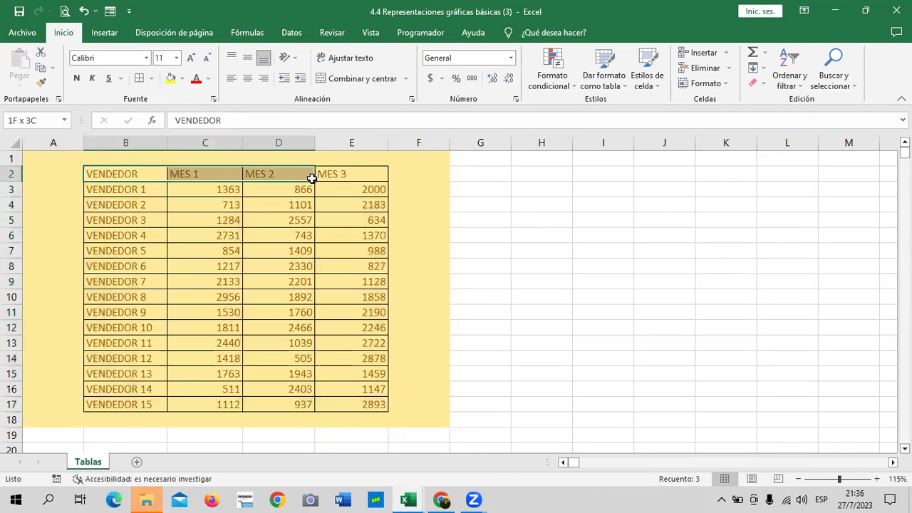
click(248, 79)
click(635, 93)
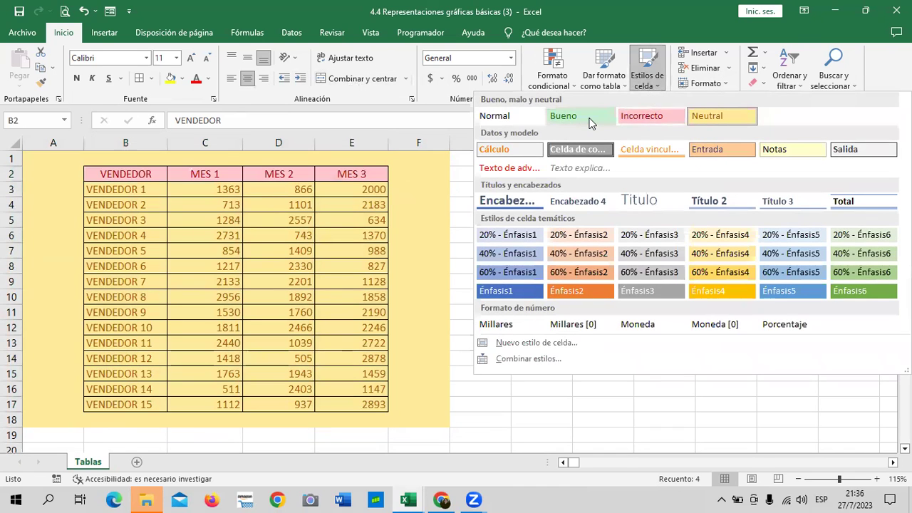
click(588, 119)
click(589, 278)
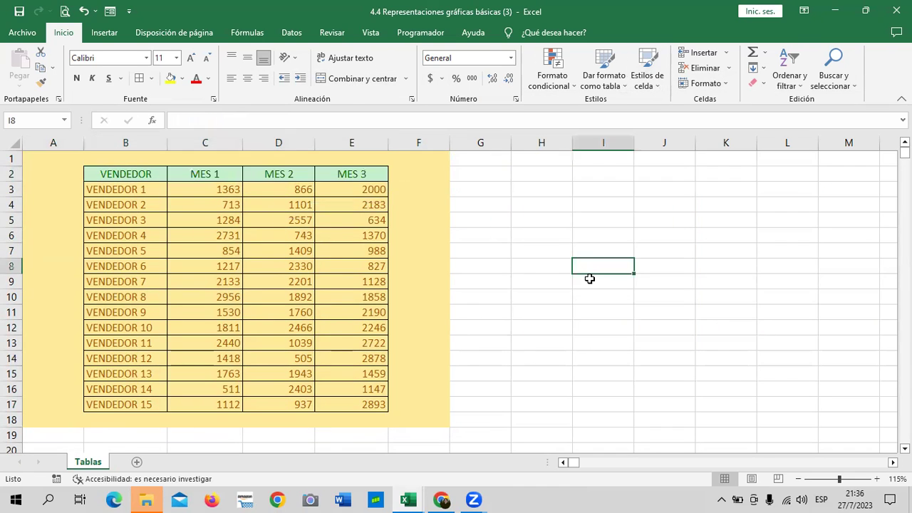
scroll(598, 275, down, 3)
scroll(620, 284, up, 3)
click(557, 217)
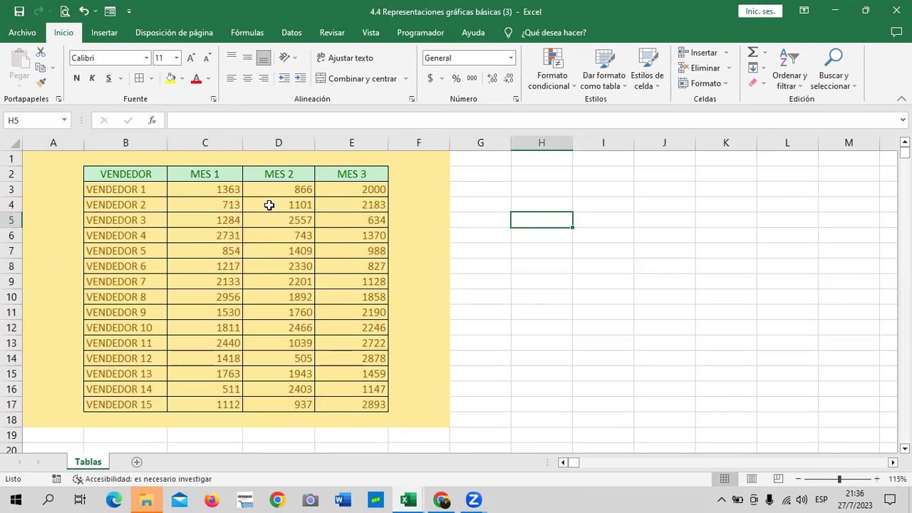
drag(235, 192, 382, 405)
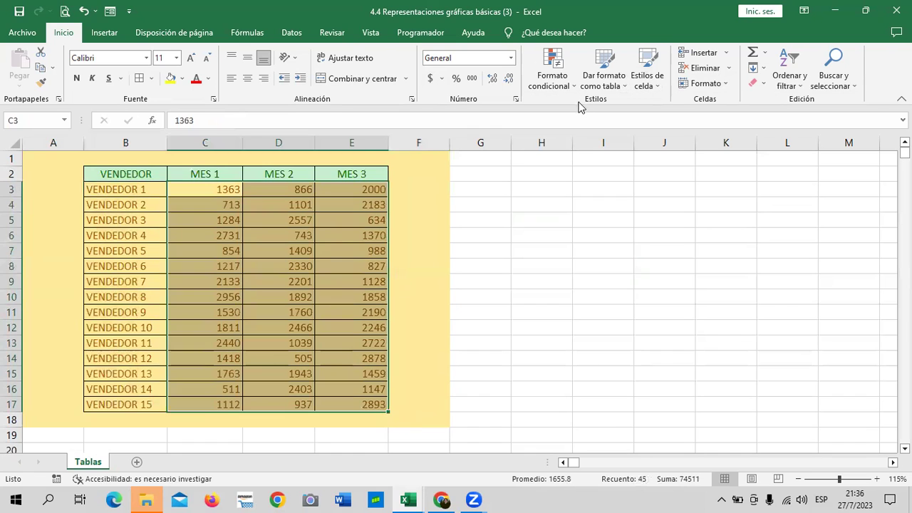
Format C3:E17 as accounting currency, then check the values in C3, C2 and E6
click(431, 79)
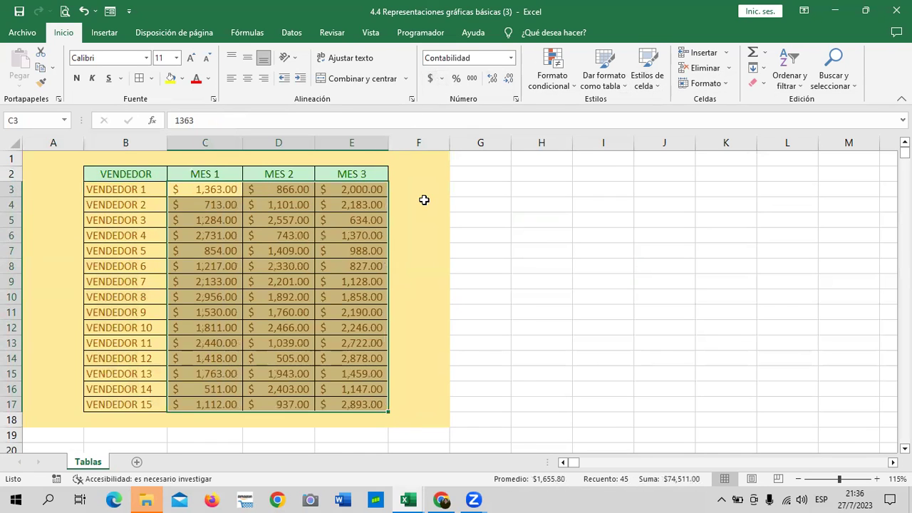
click(424, 200)
click(440, 279)
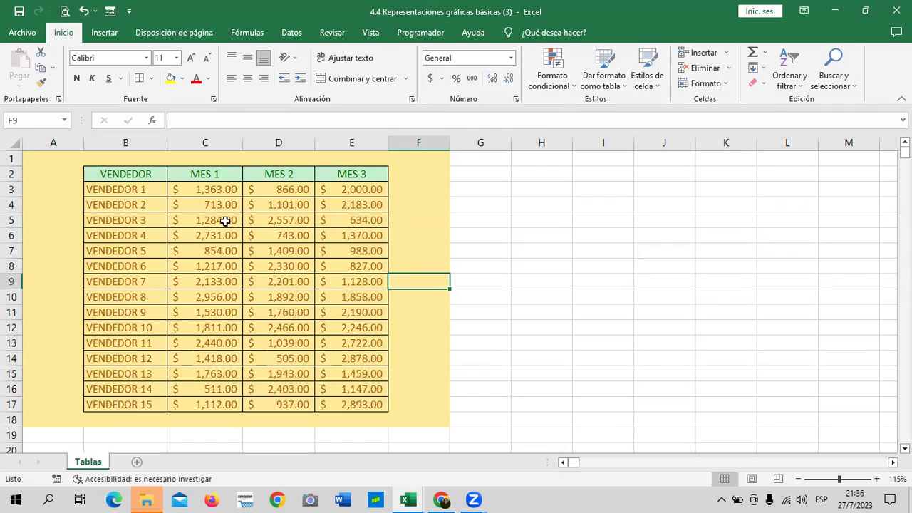
click(200, 187)
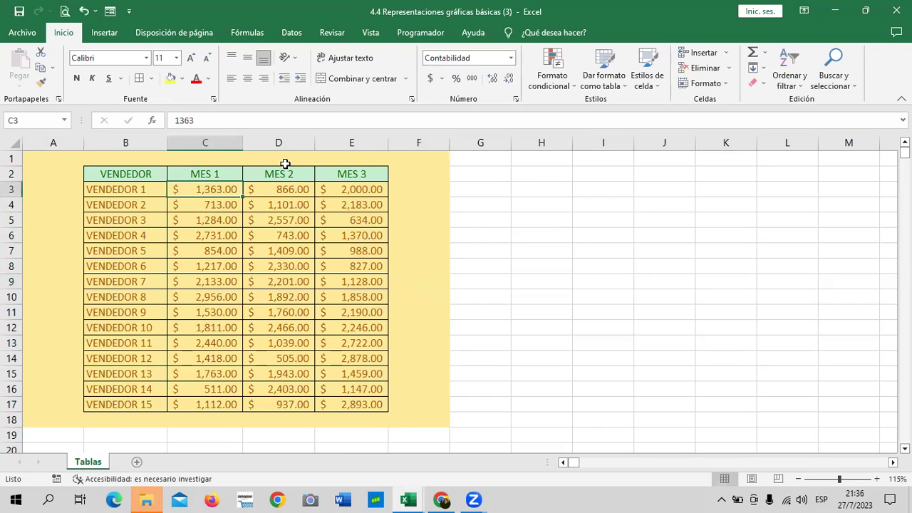
click(212, 175)
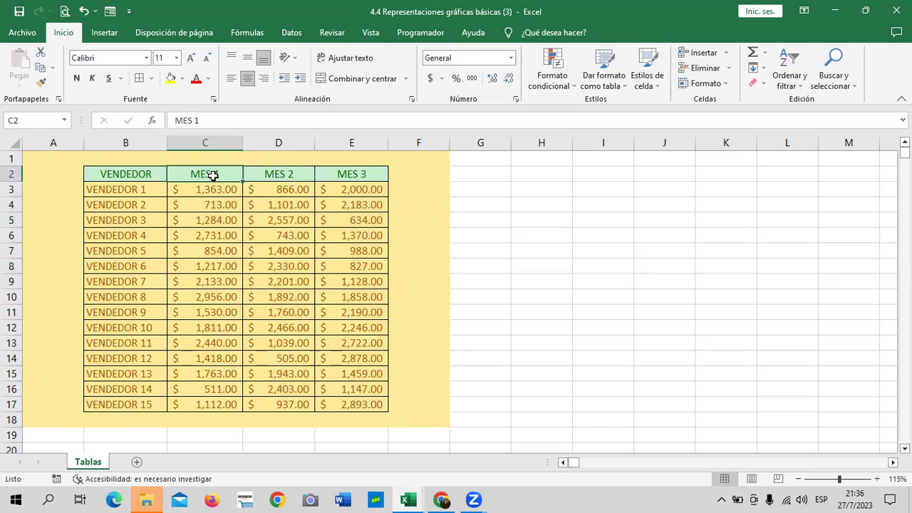
click(316, 237)
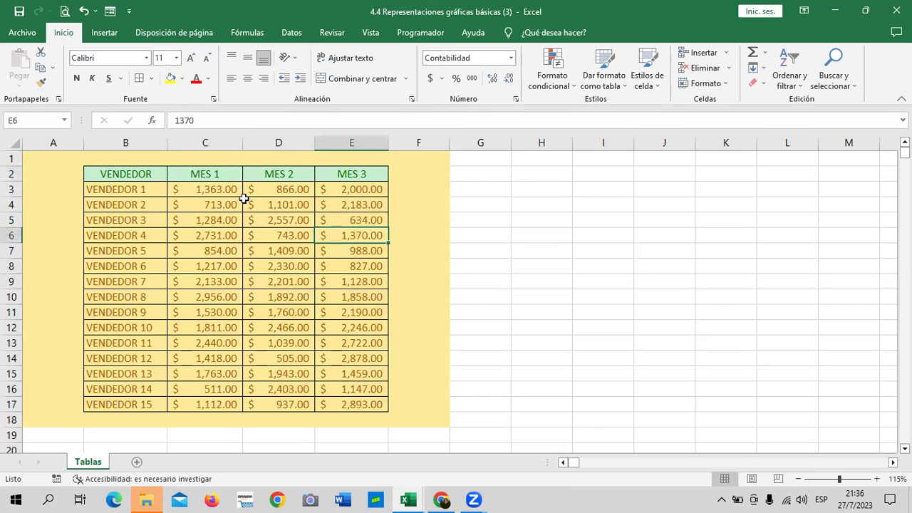
click(216, 236)
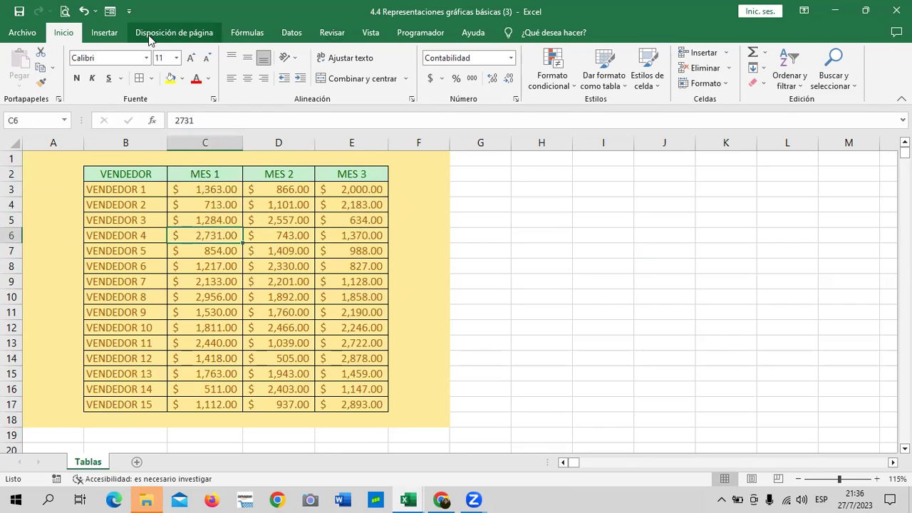
Insert a Circular 3D pie chart of MES 1 and move it beside the table
click(102, 34)
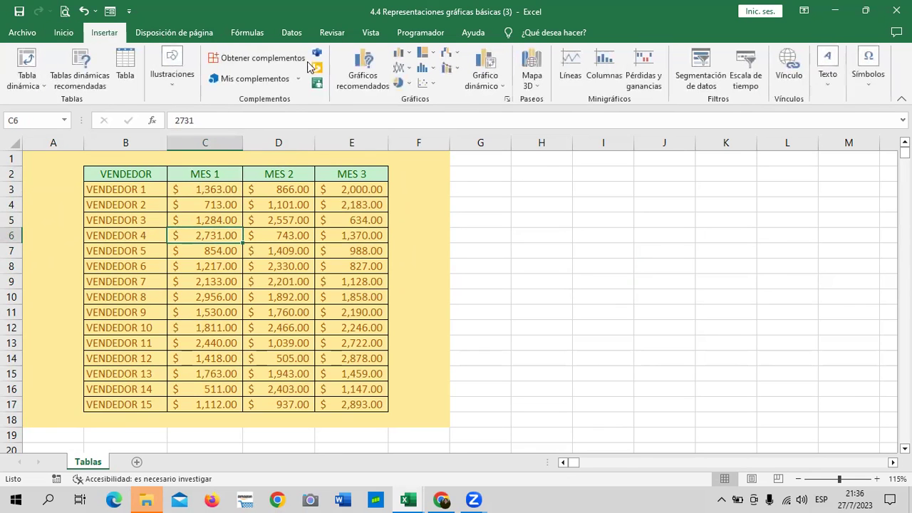
click(381, 84)
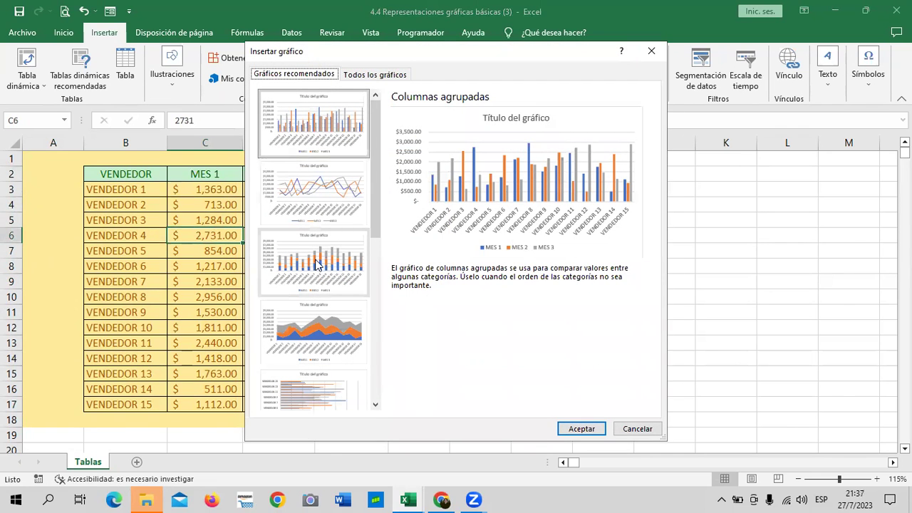
drag(370, 243, 367, 351)
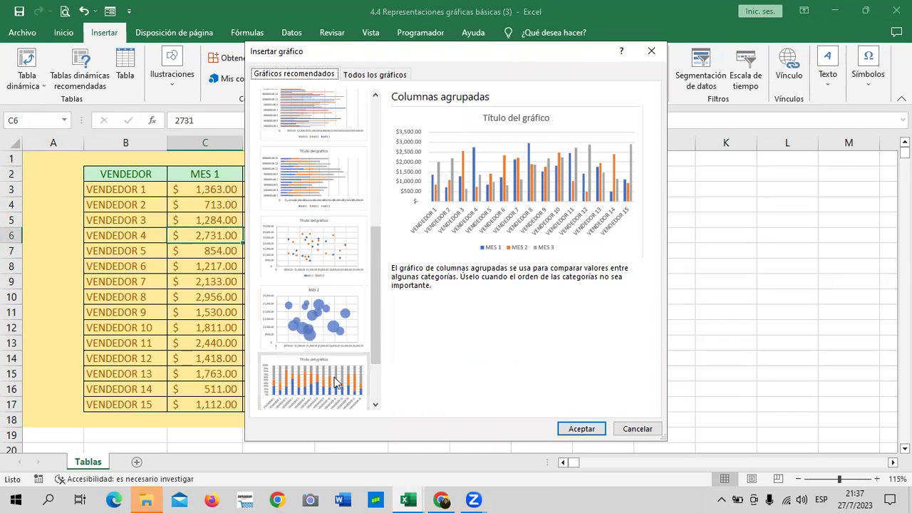
drag(374, 300, 366, 181)
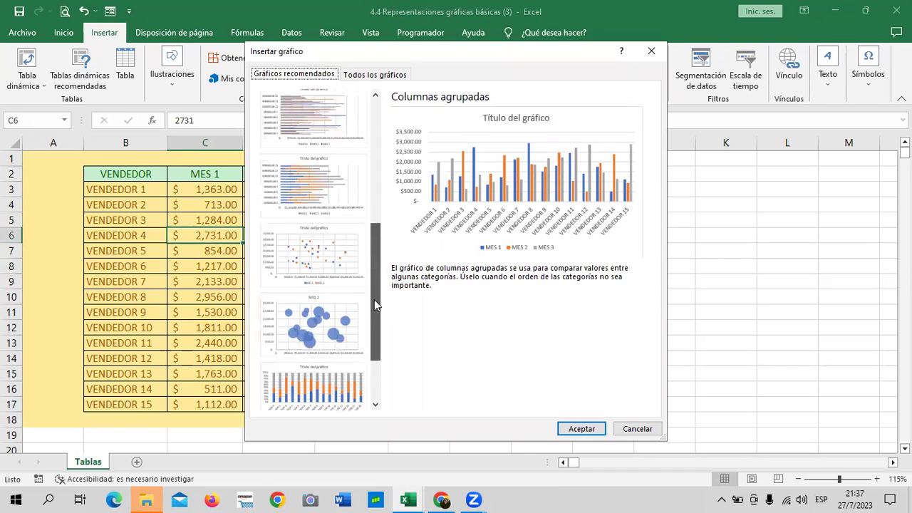
click(380, 75)
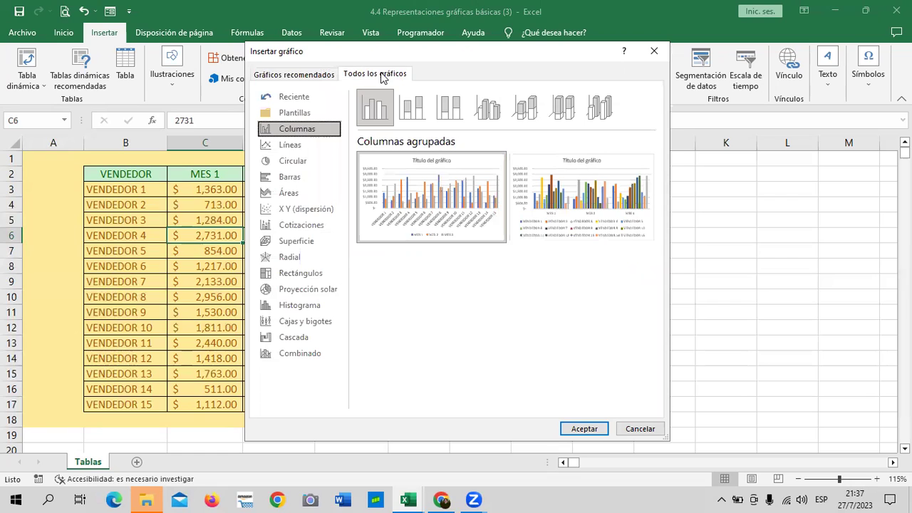
click(294, 163)
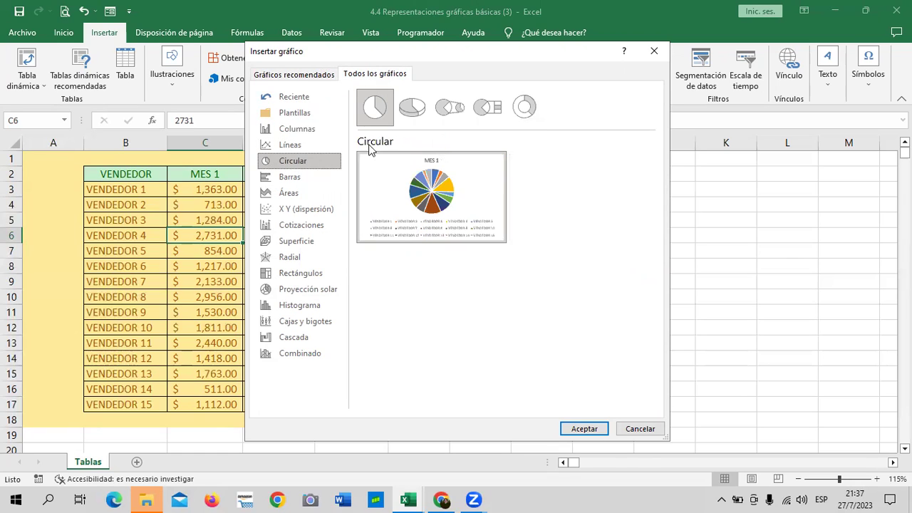
click(410, 111)
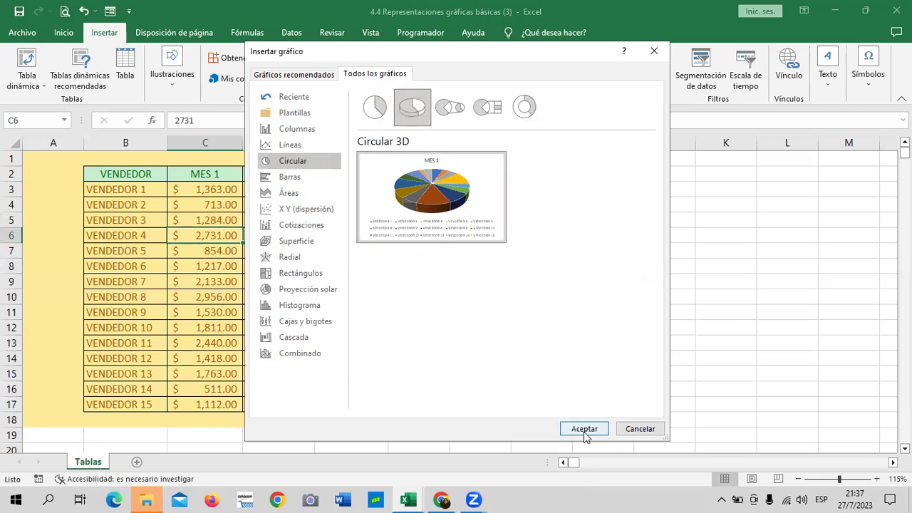
click(583, 430)
drag(570, 213, 689, 174)
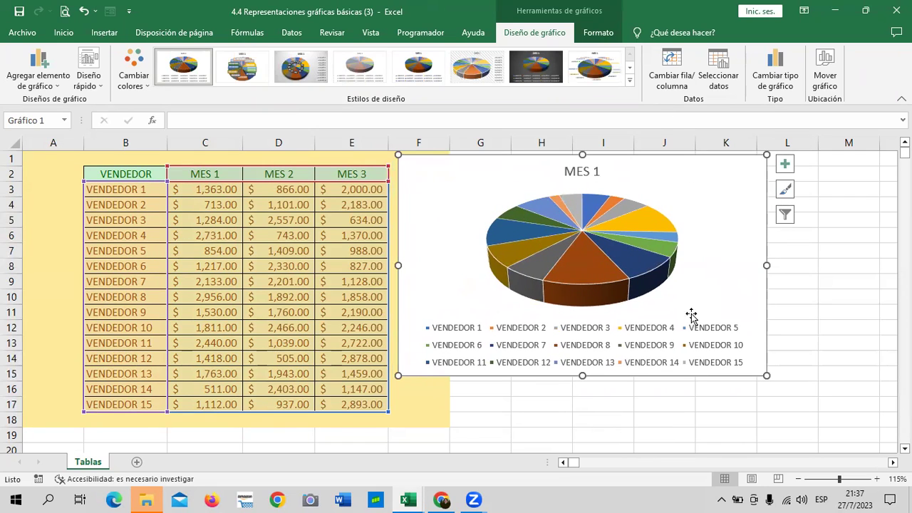
Enlarge the MES 1 pie chart to span roughly columns F through M
click(673, 340)
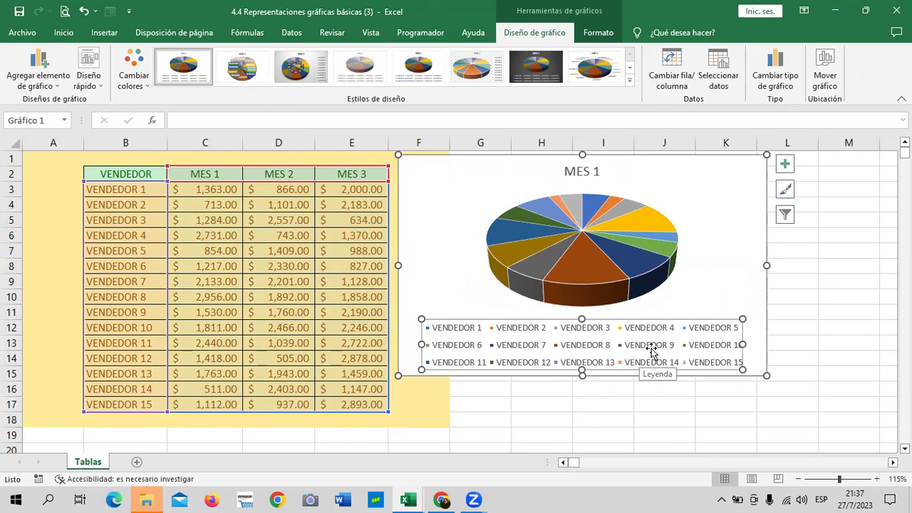
drag(766, 377, 810, 411)
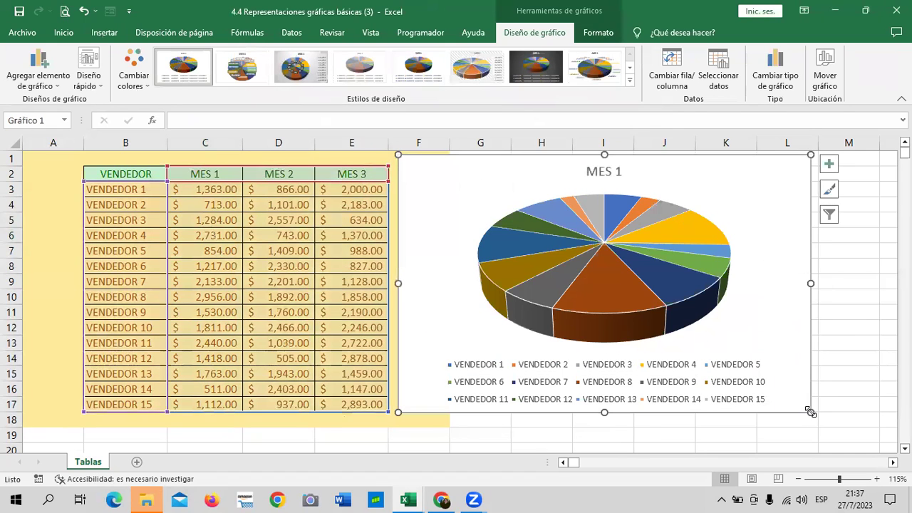
drag(809, 412, 839, 431)
click(807, 320)
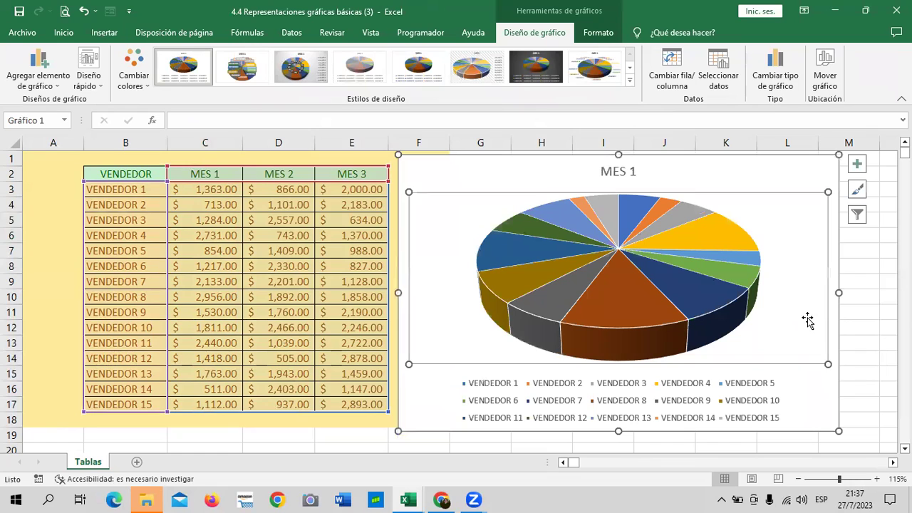
click(618, 171)
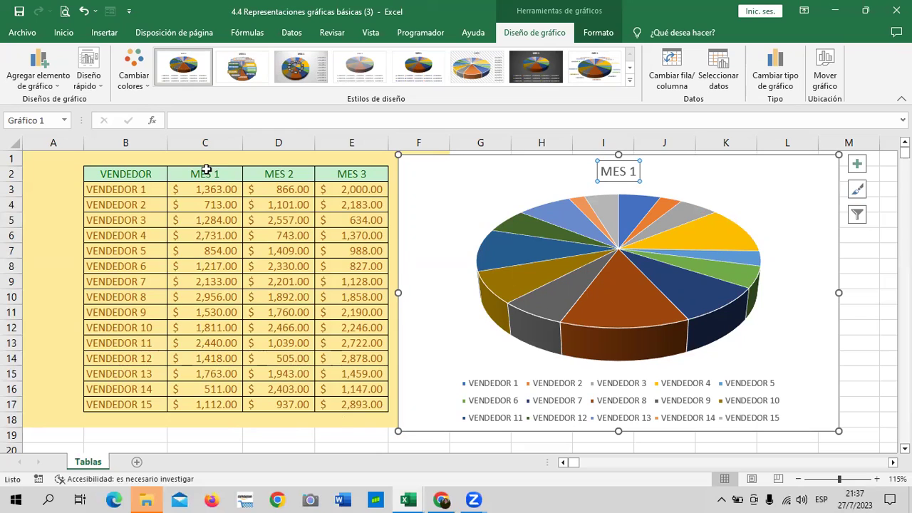
click(858, 215)
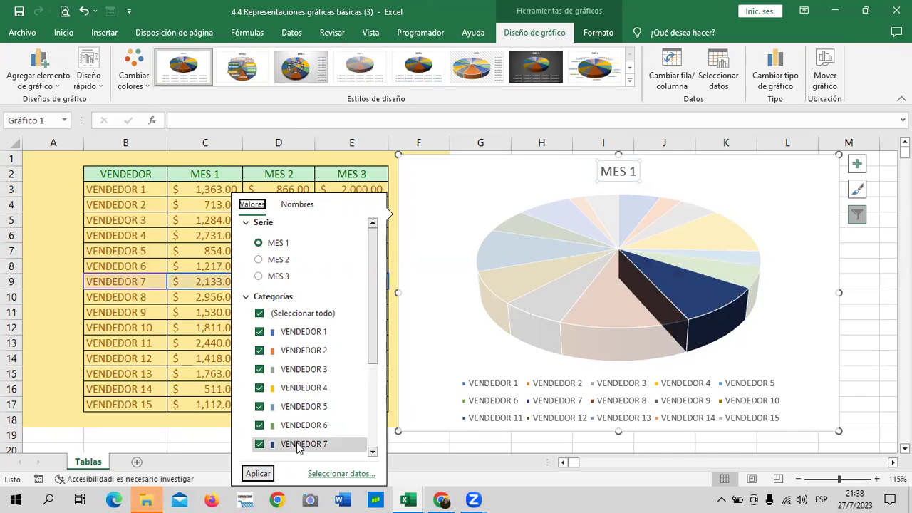
scroll(342, 385, down, 3)
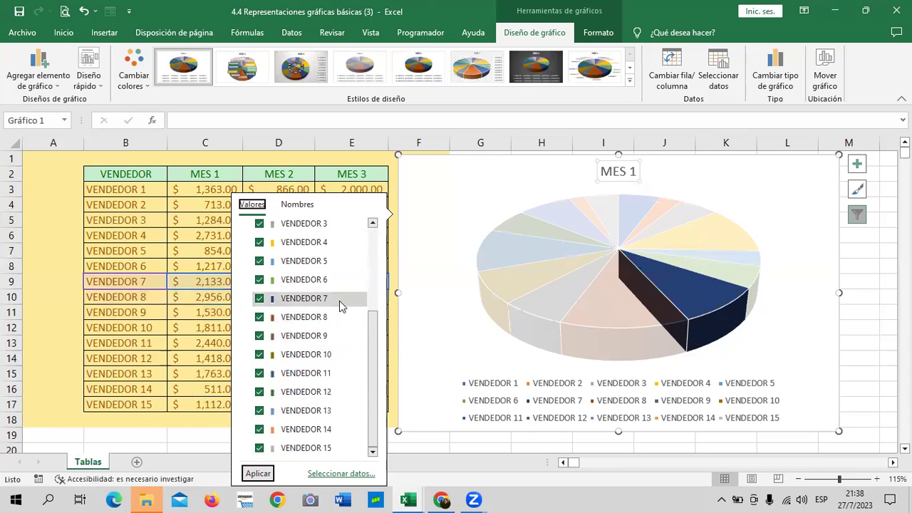
drag(373, 378, 373, 252)
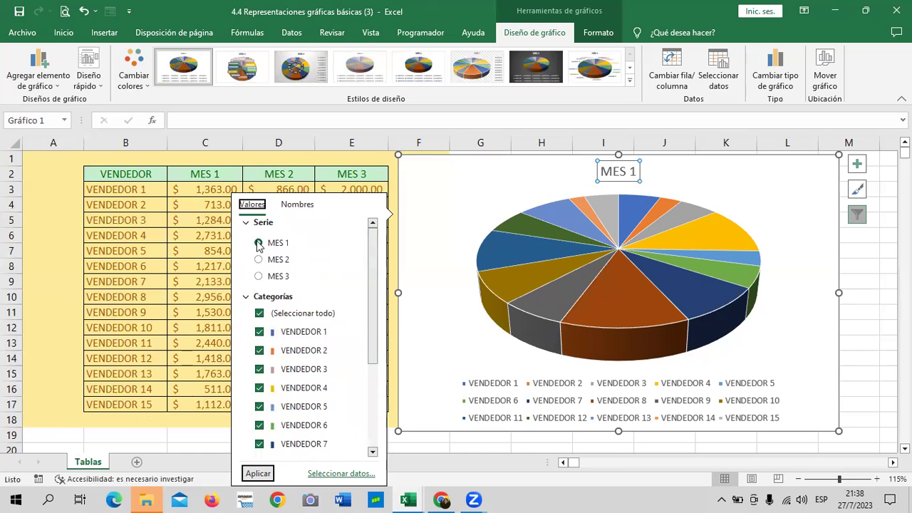
click(187, 431)
click(545, 311)
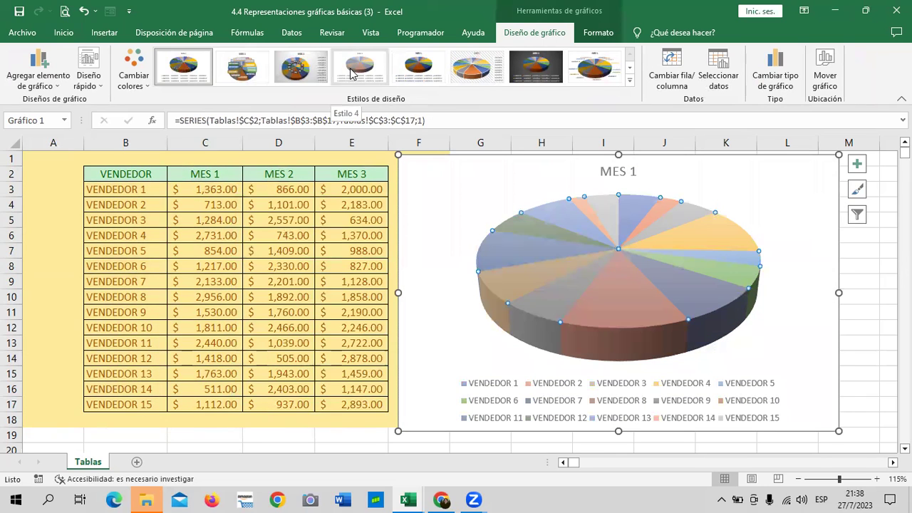
Try several chart styles on the MES 1 pie and settle on Estilo 1
click(295, 70)
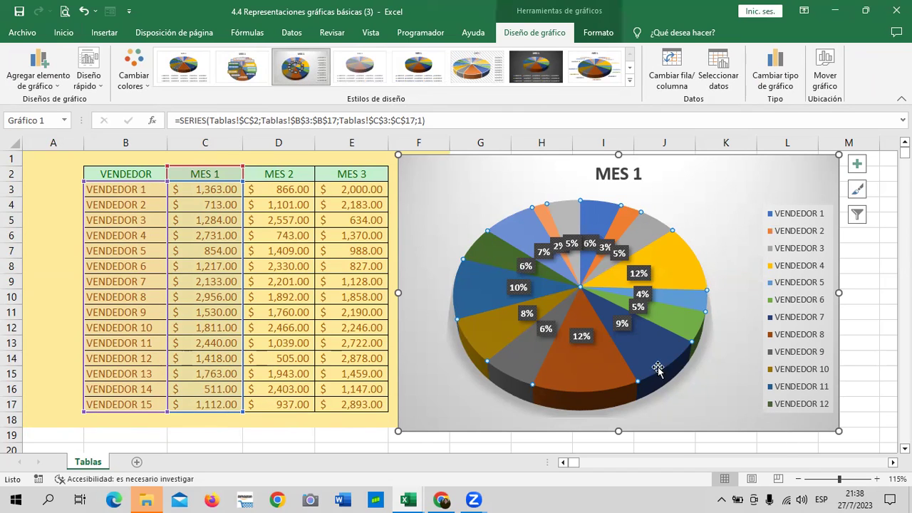
click(684, 292)
click(773, 286)
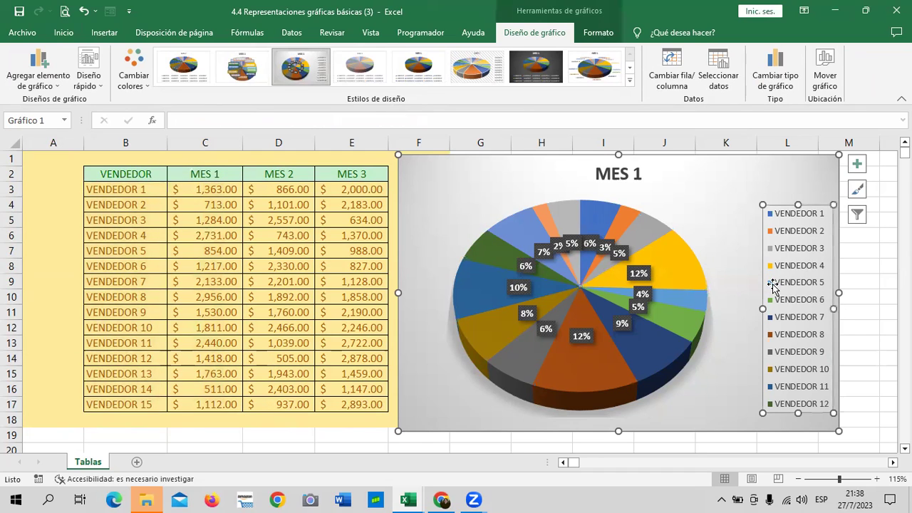
click(773, 214)
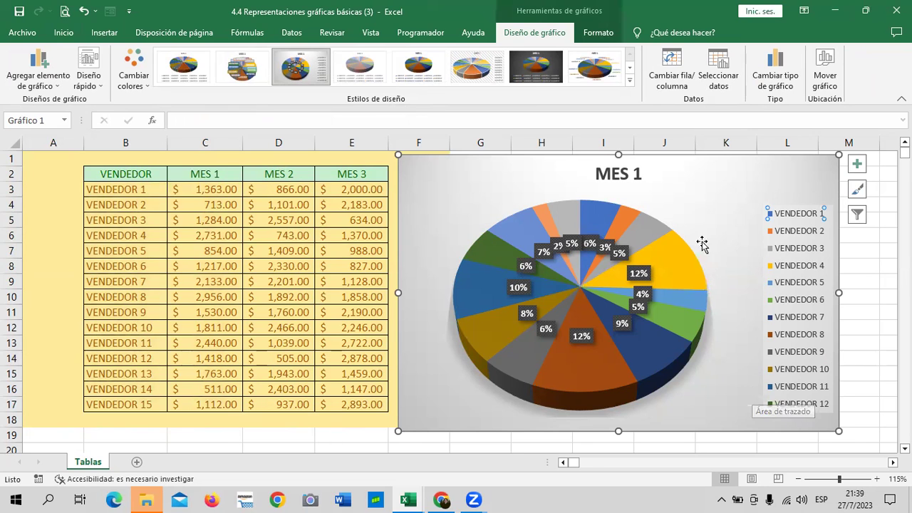
click(700, 207)
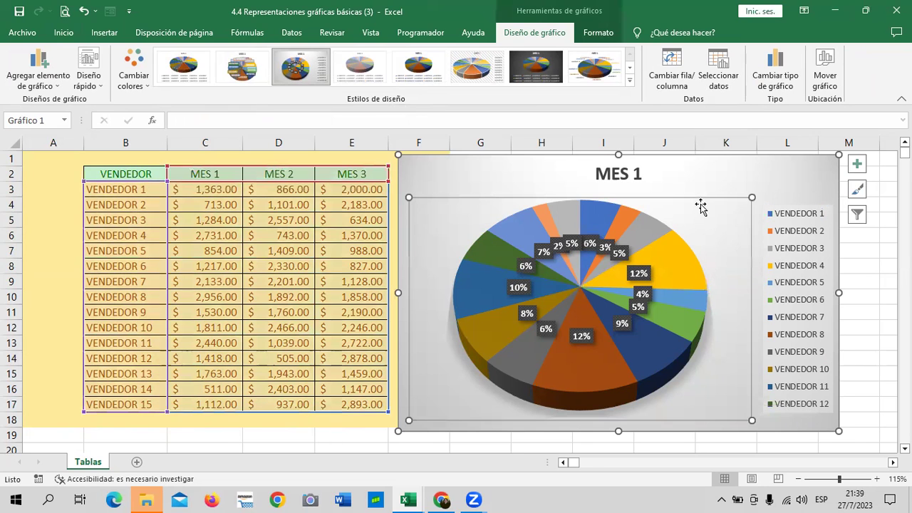
click(410, 66)
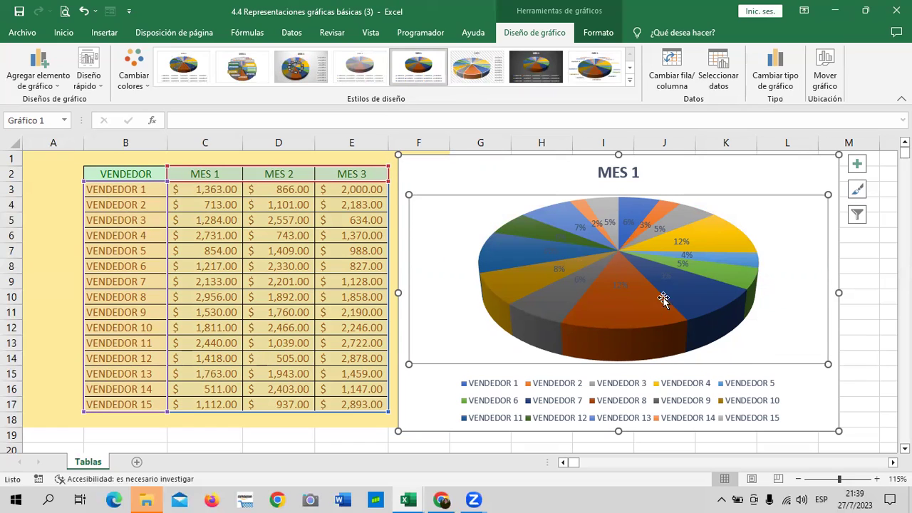
mouse_move(597, 297)
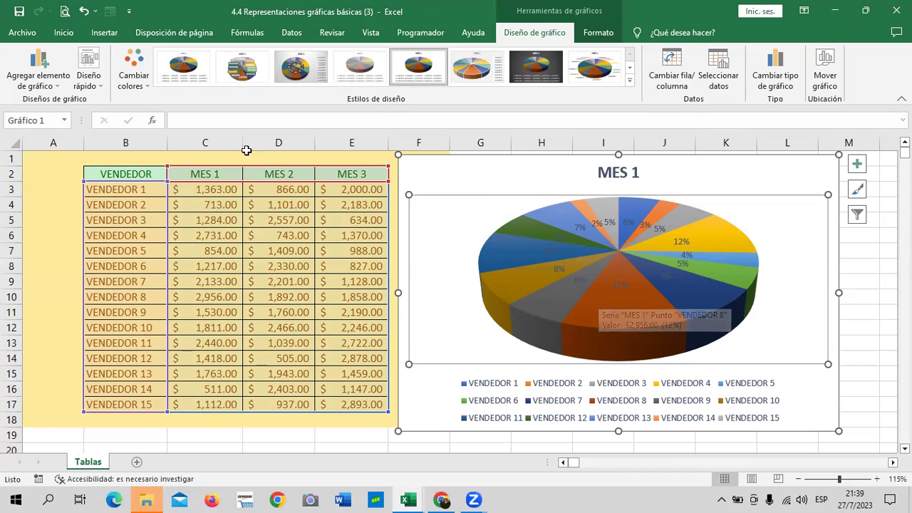
click(242, 66)
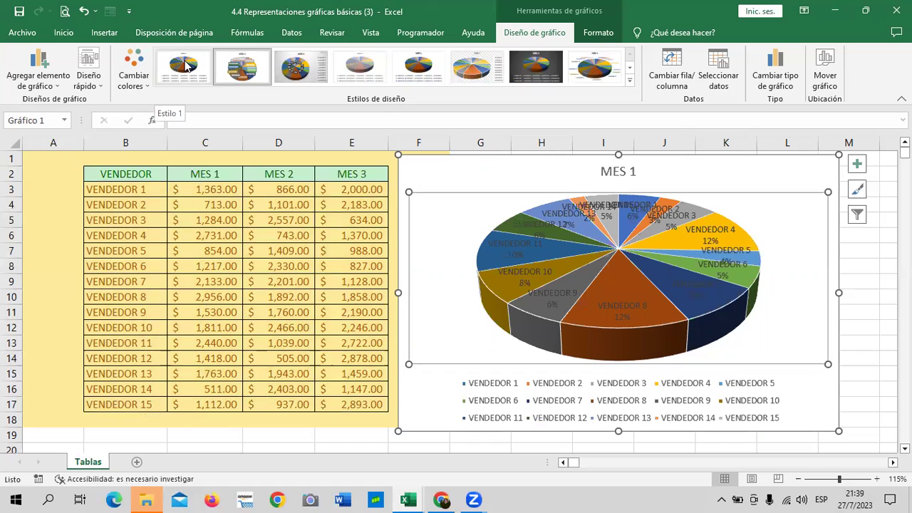
click(185, 66)
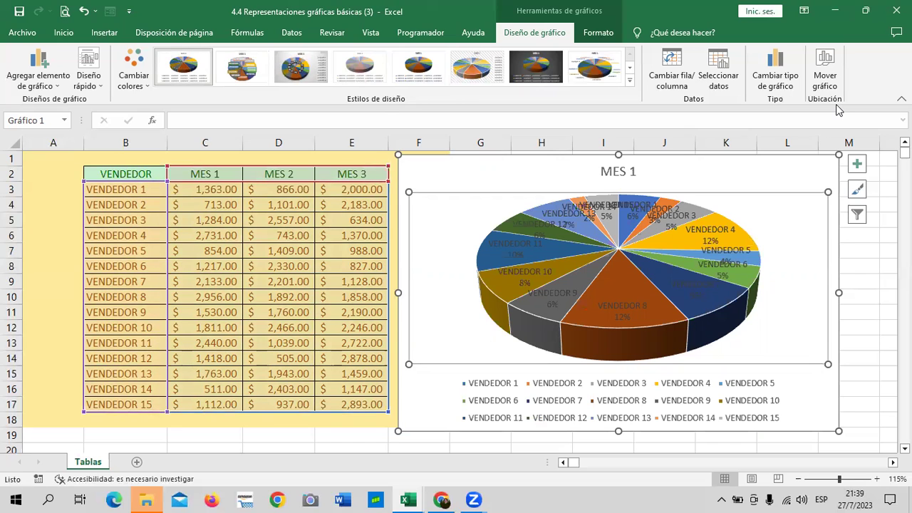
Move the pie chart to a new chart sheet named 'Gráfico Circular'
click(825, 70)
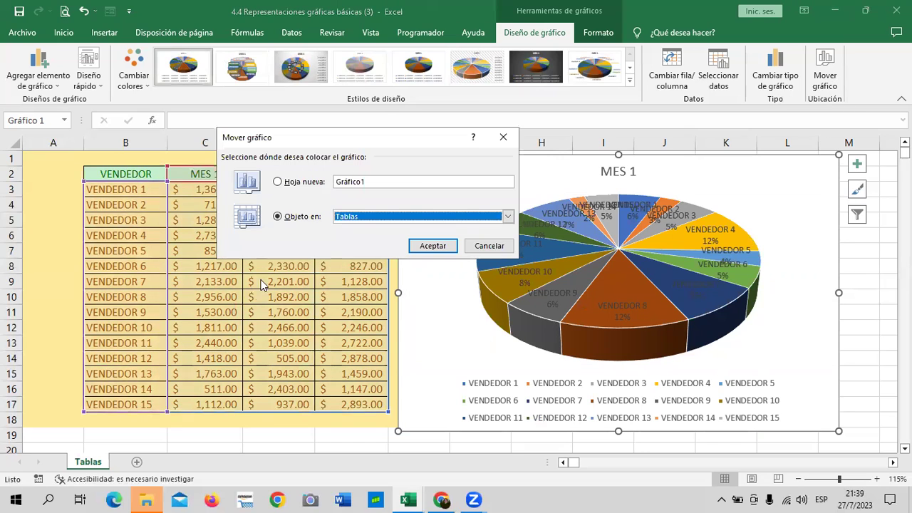
click(416, 183)
key(BackSpace)
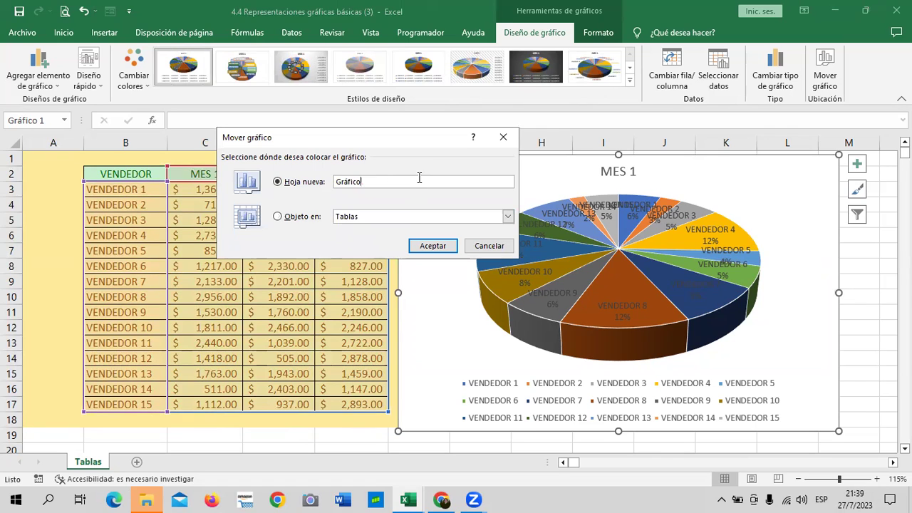
key(Caps_Lock)
text(X)
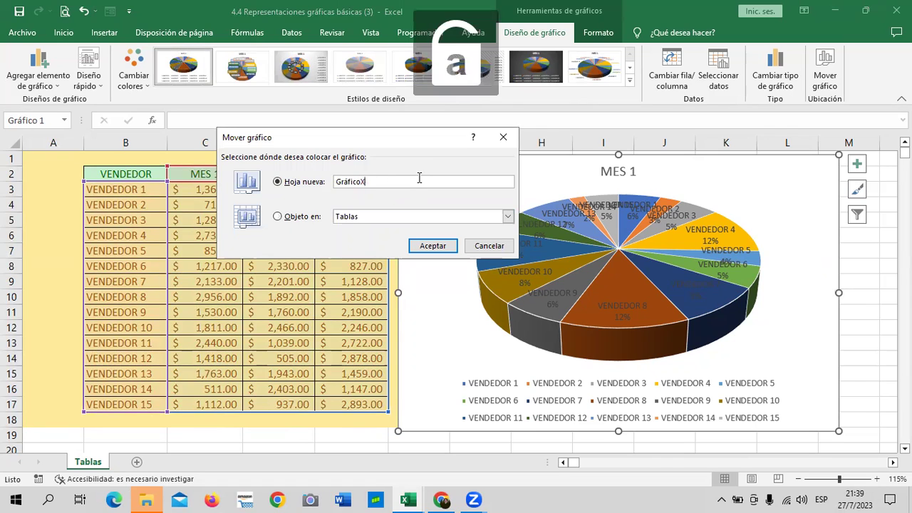
key(BackSpace)
text(Circular)
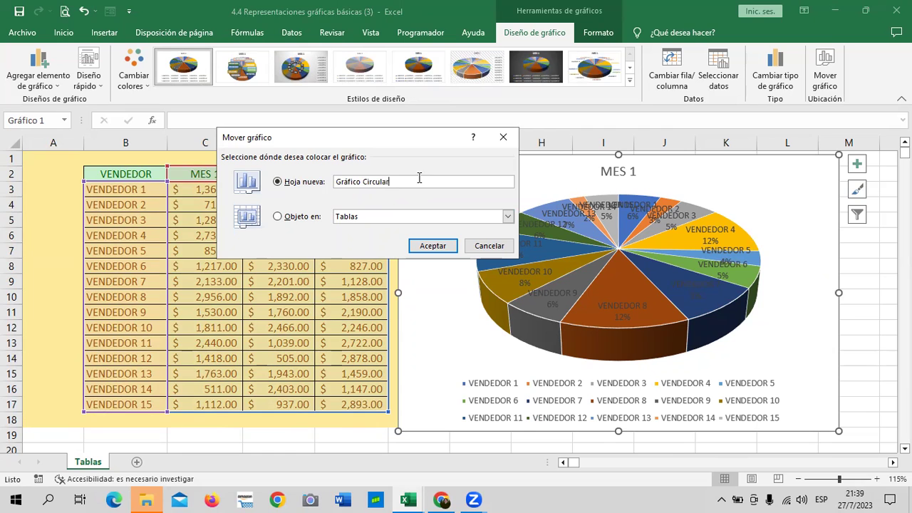
click(442, 246)
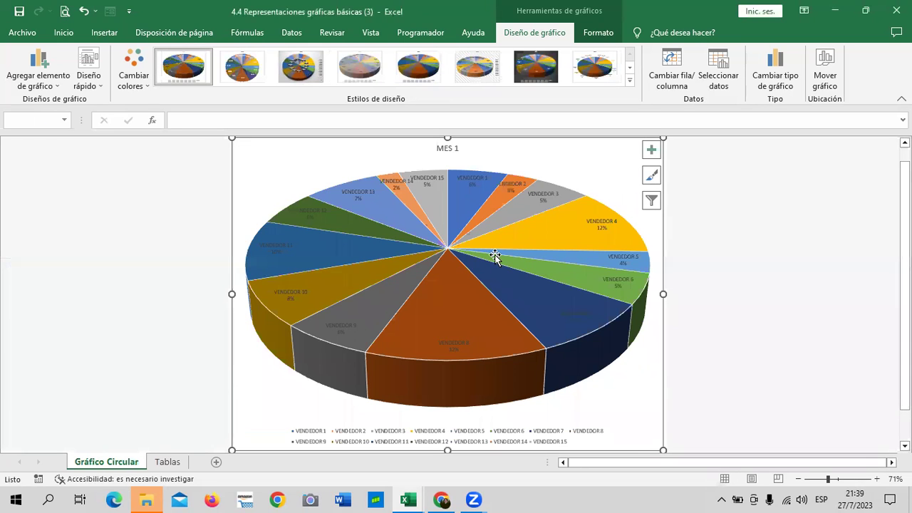
Enlarge the chart legend's font twice, to 10.5
click(625, 397)
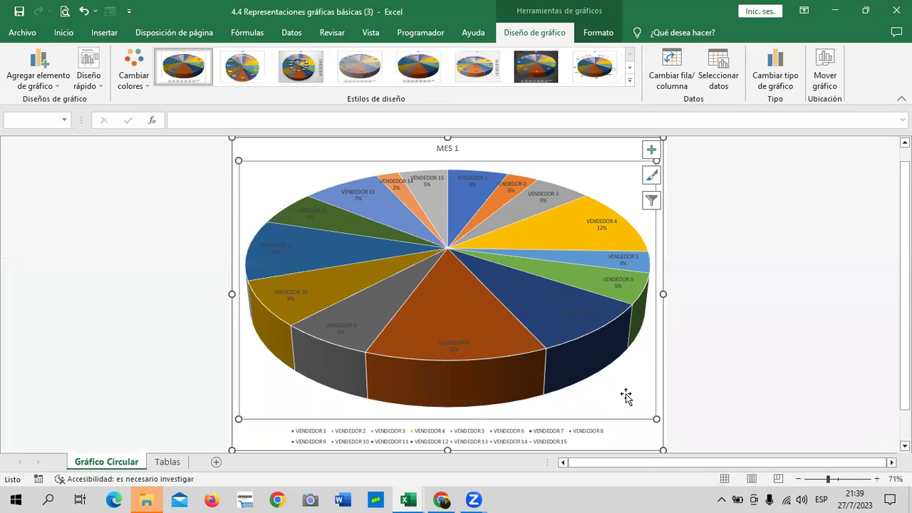
click(531, 436)
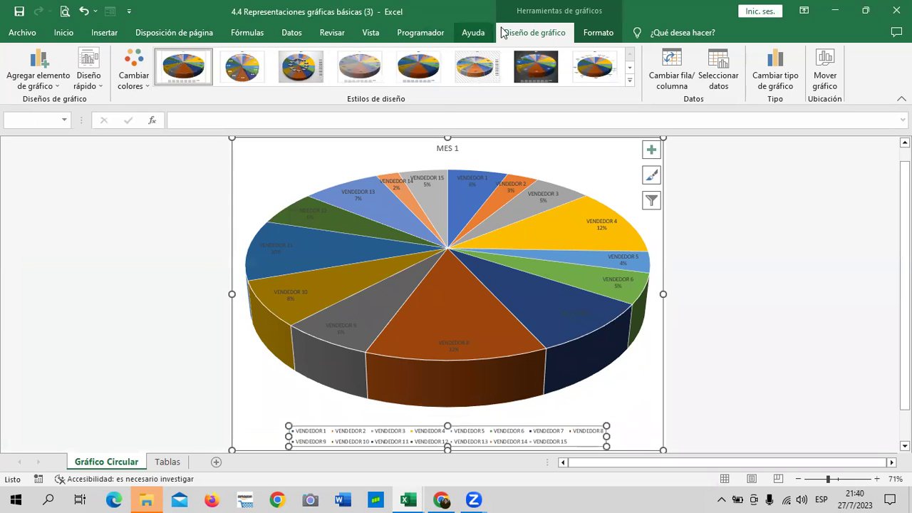
click(593, 33)
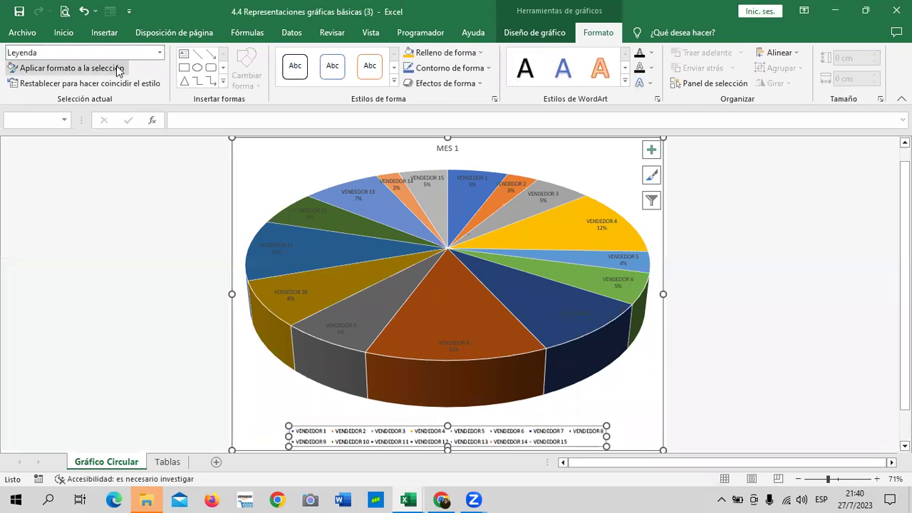
click(63, 33)
click(190, 59)
click(191, 59)
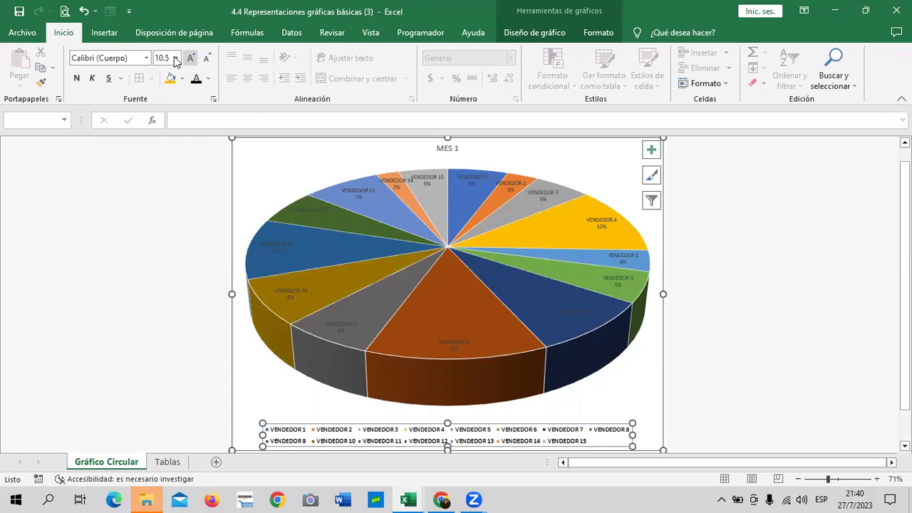
Enlarge the slice data labels' font twice, to 11
click(351, 197)
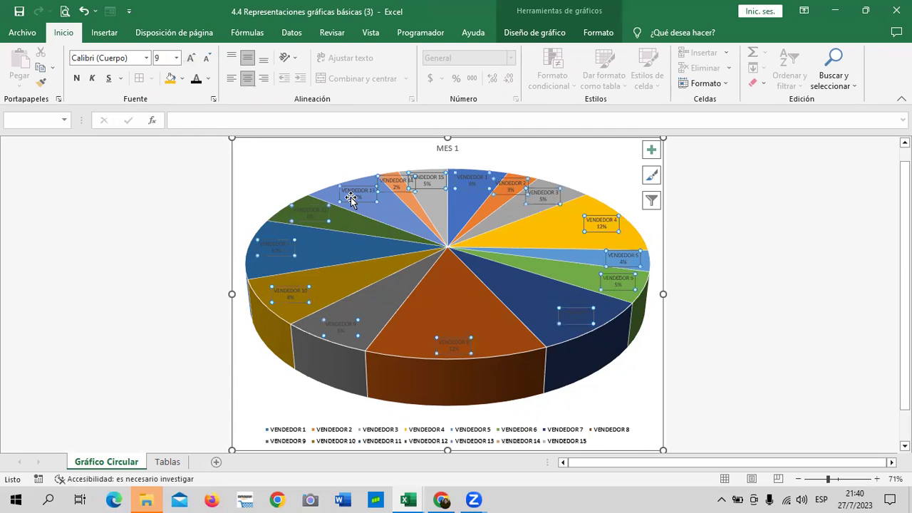
click(597, 35)
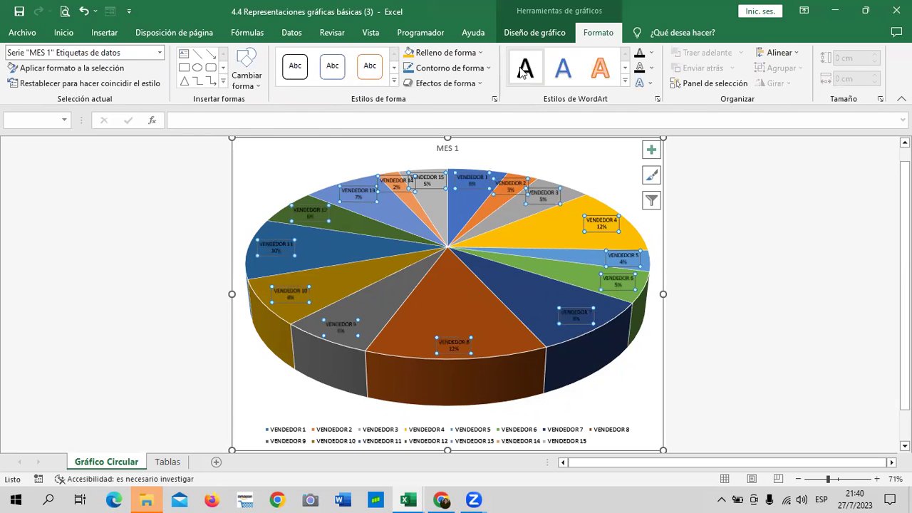
click(63, 33)
click(191, 59)
click(191, 58)
click(191, 58)
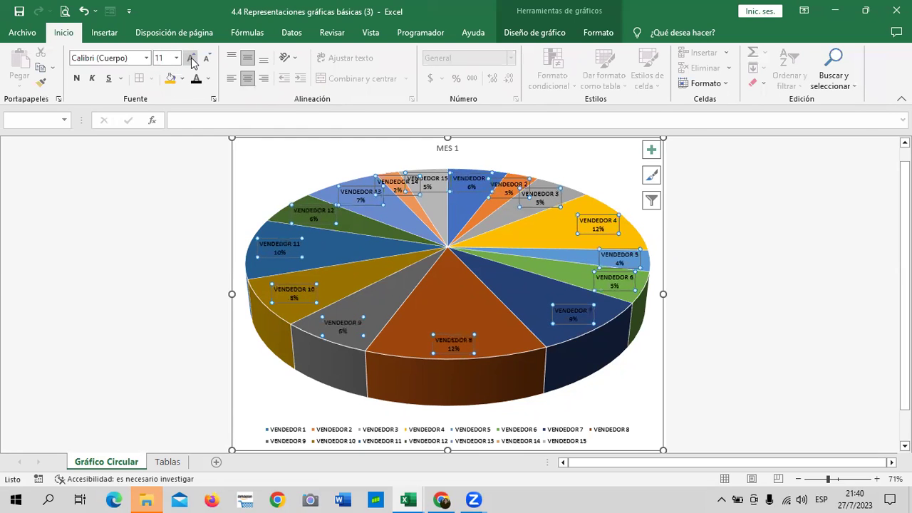
click(611, 391)
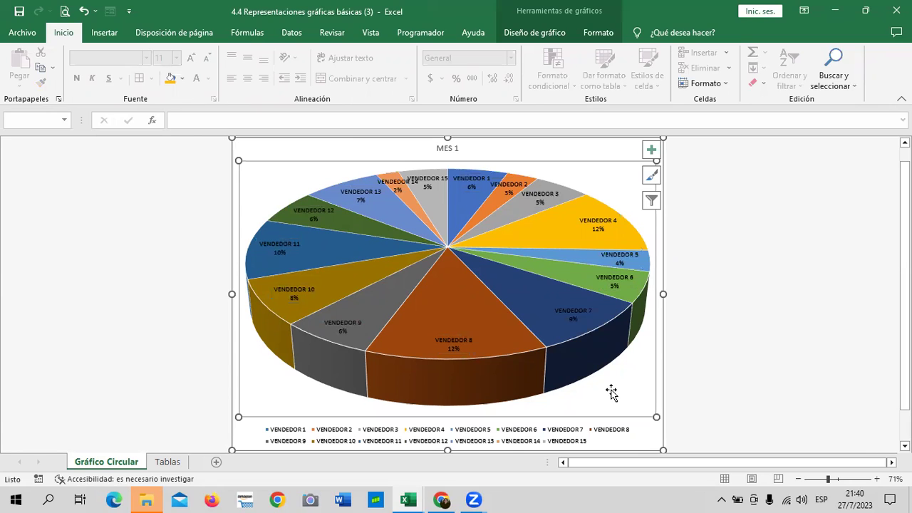
mouse_move(536, 283)
Clear the VENDEDOR 11–15 rows (B13:E17) on Tablas, then return to Gráfico Circular
click(173, 463)
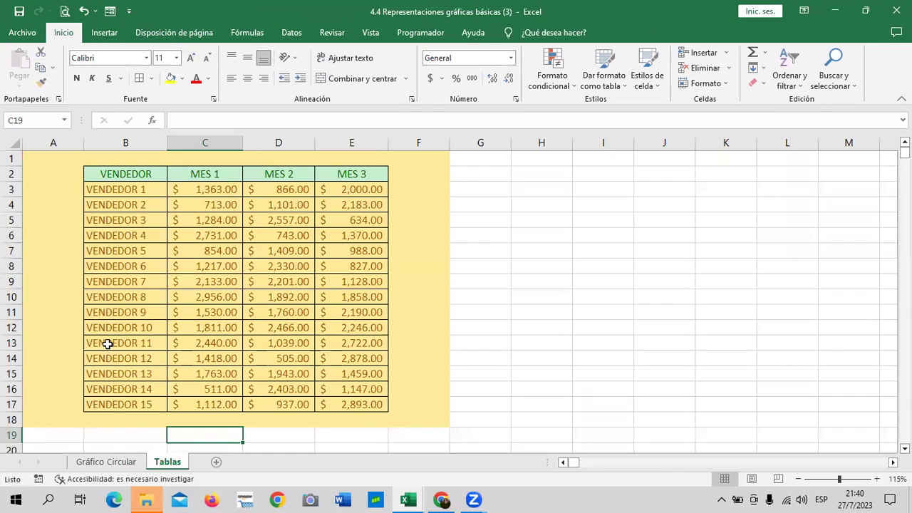
drag(107, 344, 363, 405)
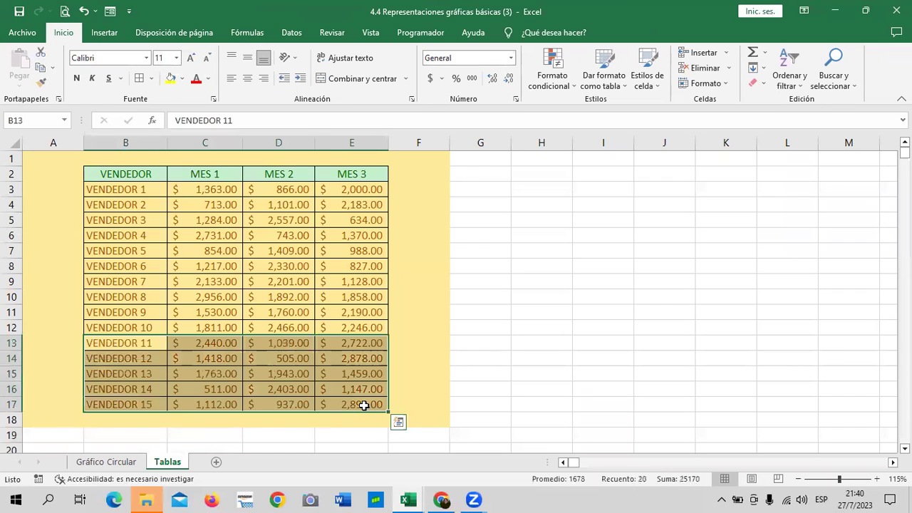
key(Delete)
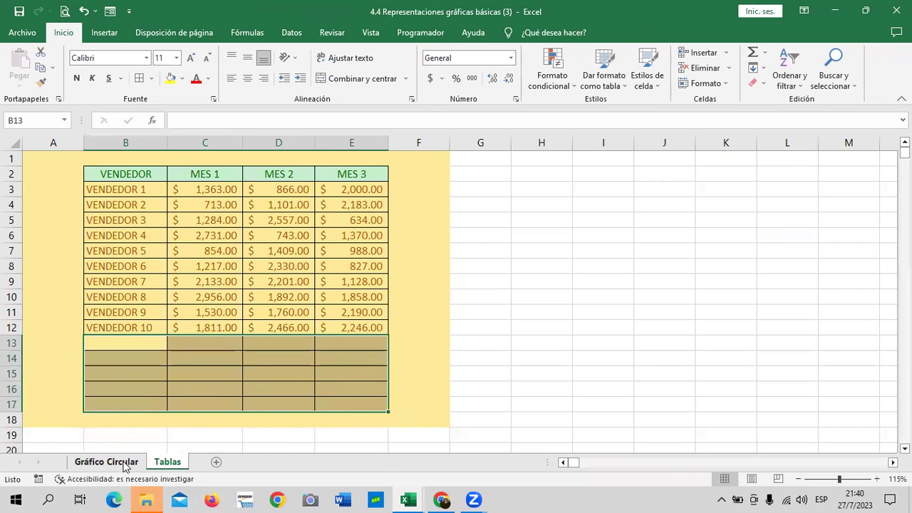
click(125, 462)
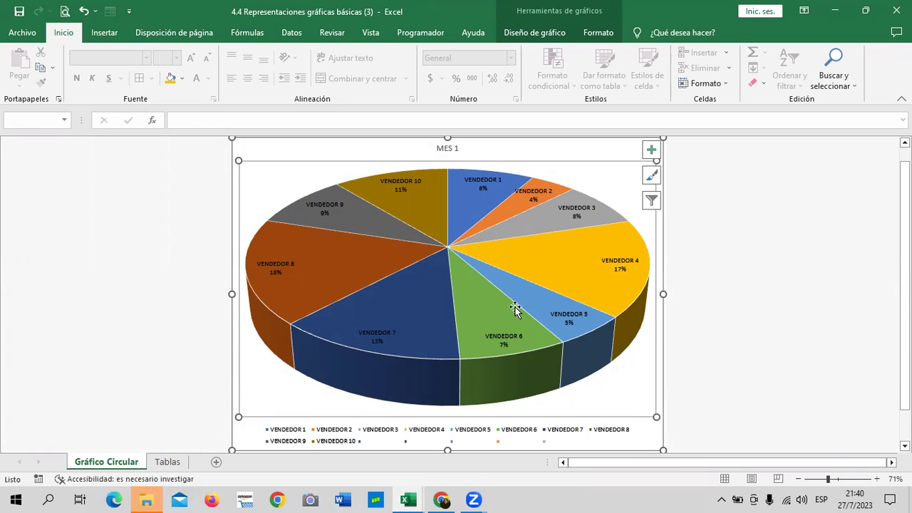
click(748, 308)
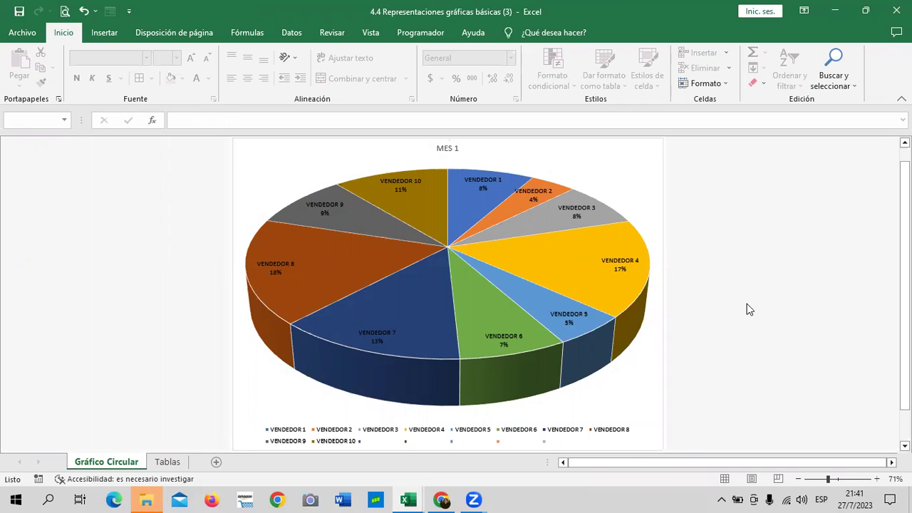
Enlarge the pie's slice labels to 12
click(416, 297)
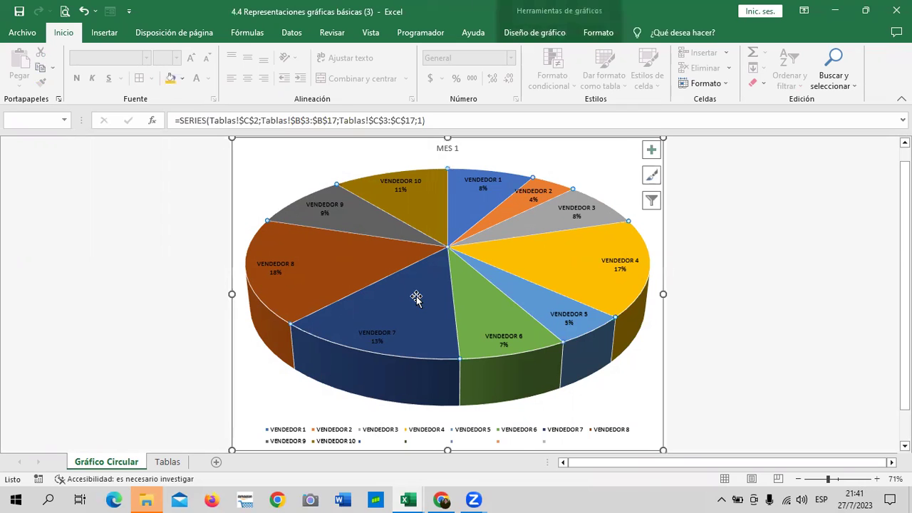
click(499, 340)
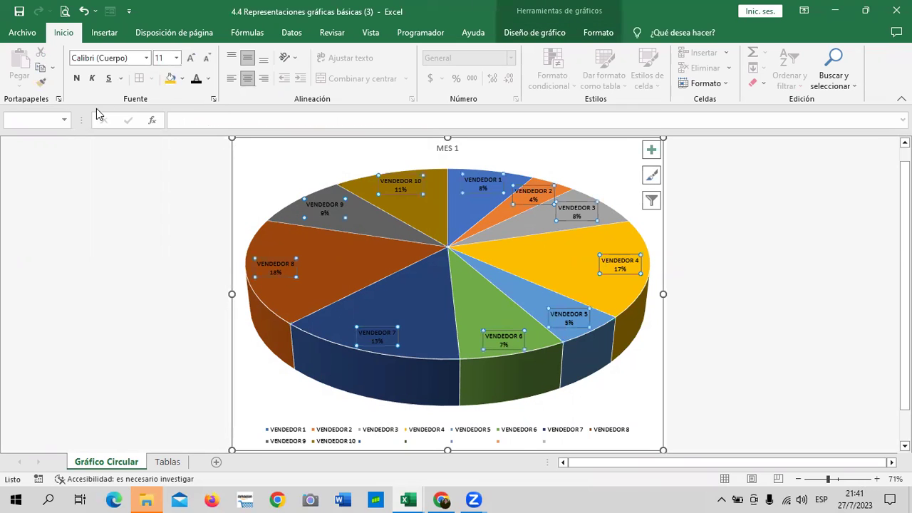
click(190, 58)
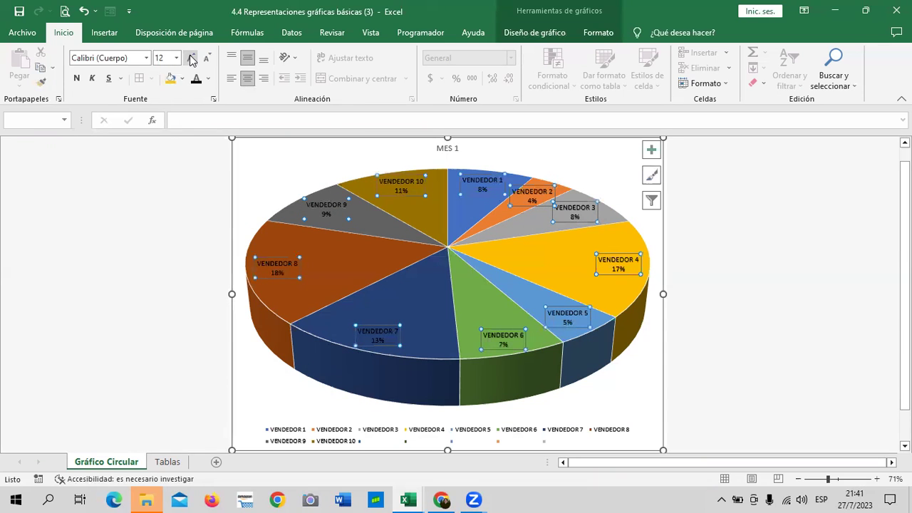
Narrow the legend so its ten entries wrap into two rows, then select individual slices
click(609, 391)
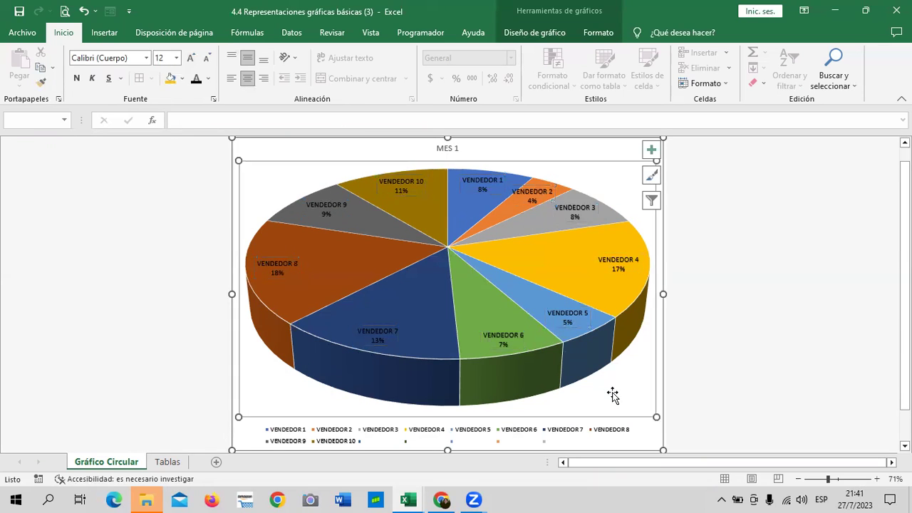
click(570, 430)
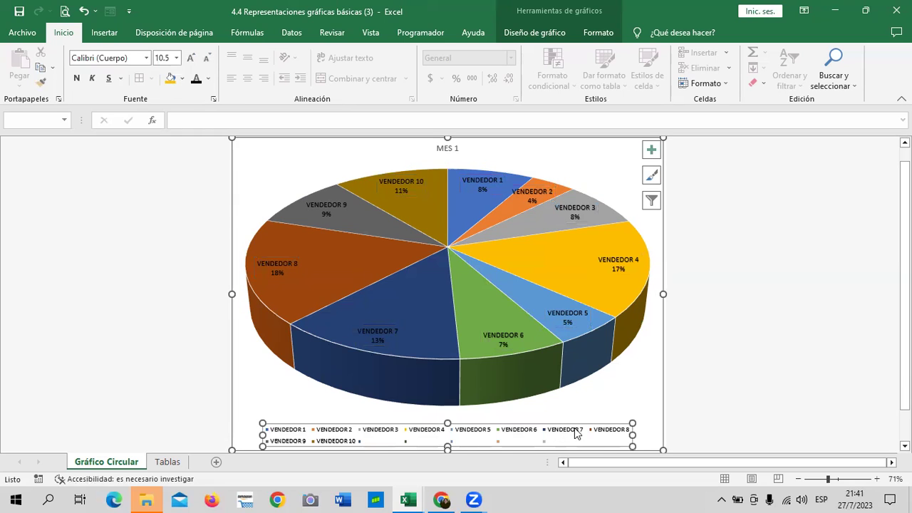
drag(633, 433, 591, 433)
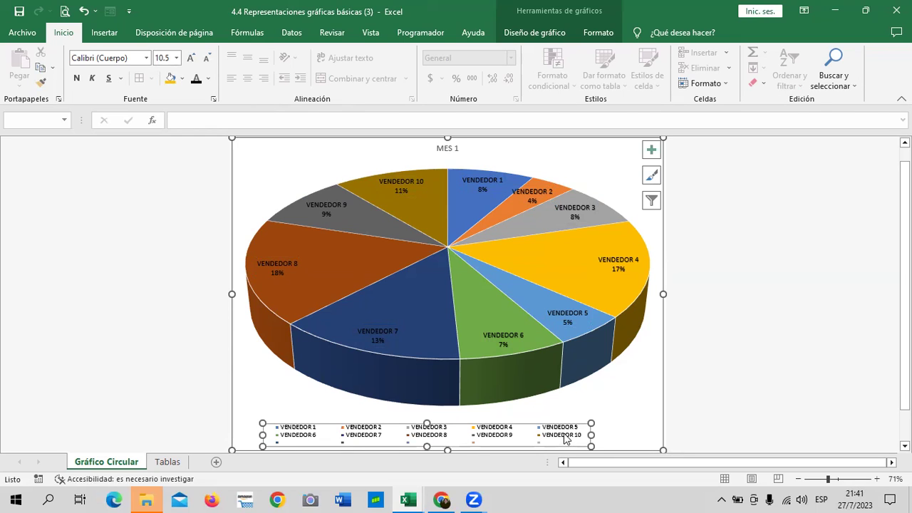
click(492, 288)
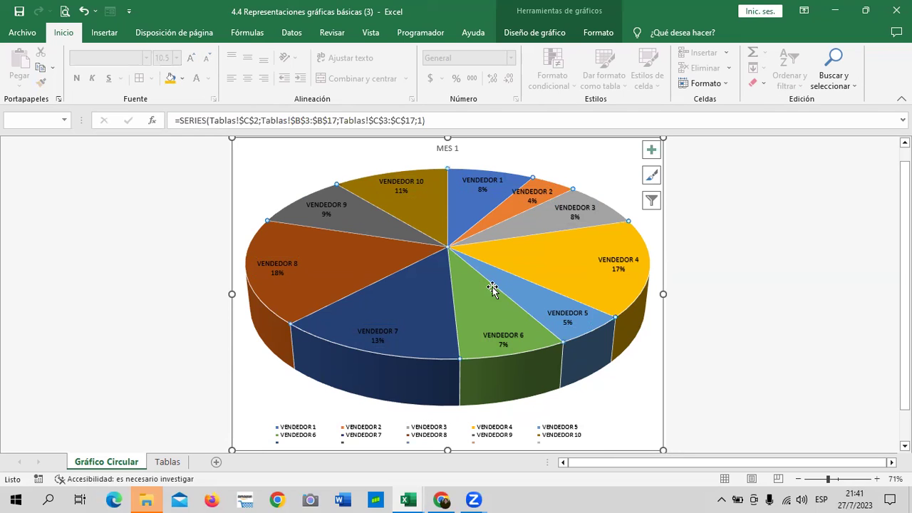
click(502, 356)
click(553, 254)
On the Tablas sheet, open Buscar y reemplazar with 'VEND' as the search text
click(173, 463)
click(223, 364)
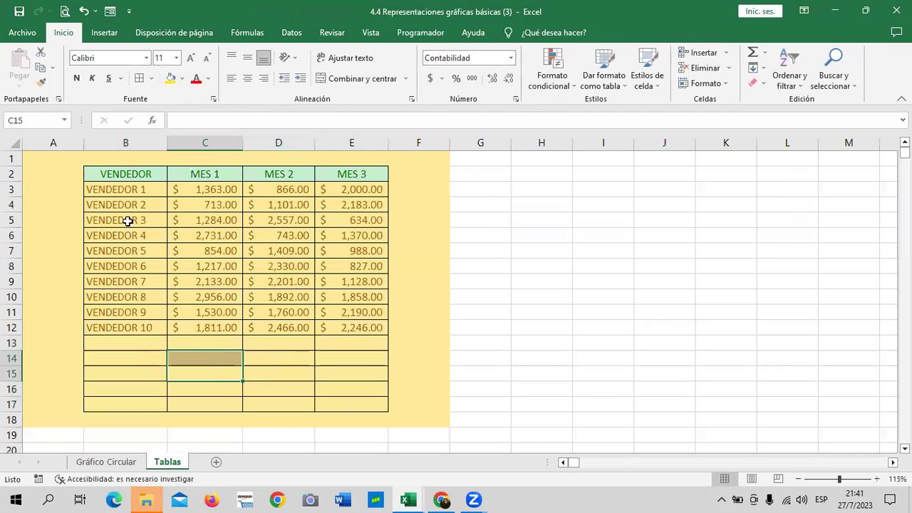
click(126, 220)
click(833, 77)
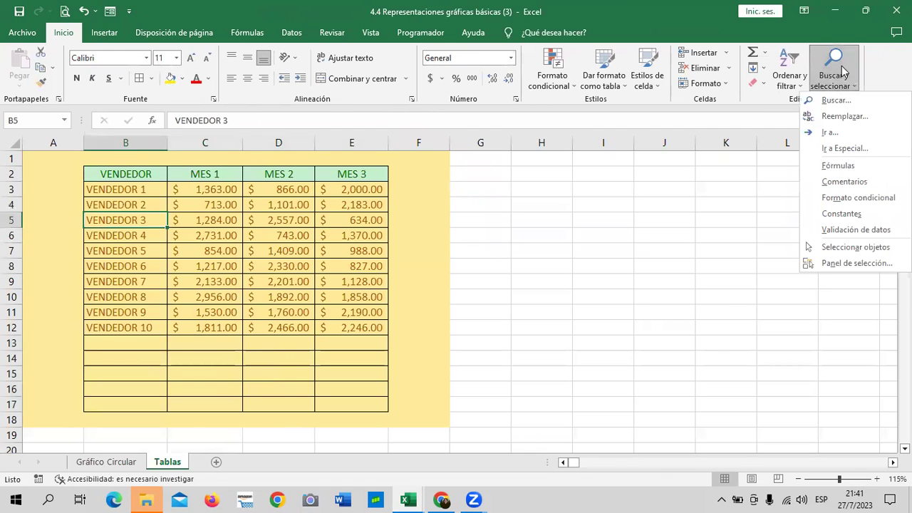
click(870, 118)
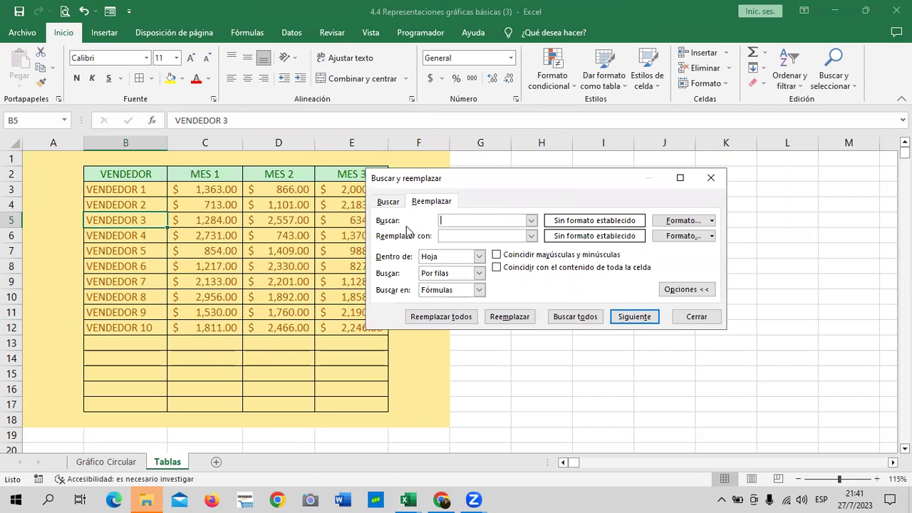
key(Caps_Lock)
text(VENDEDOR 1)
Replace the VENDEDOR 1 label in B3 with a seller's first name
click(470, 236)
text(JUAN)
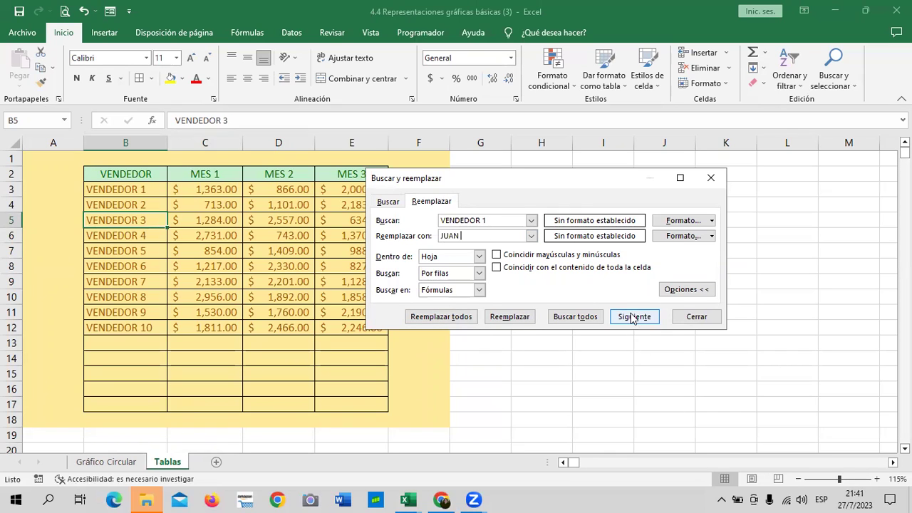
click(634, 316)
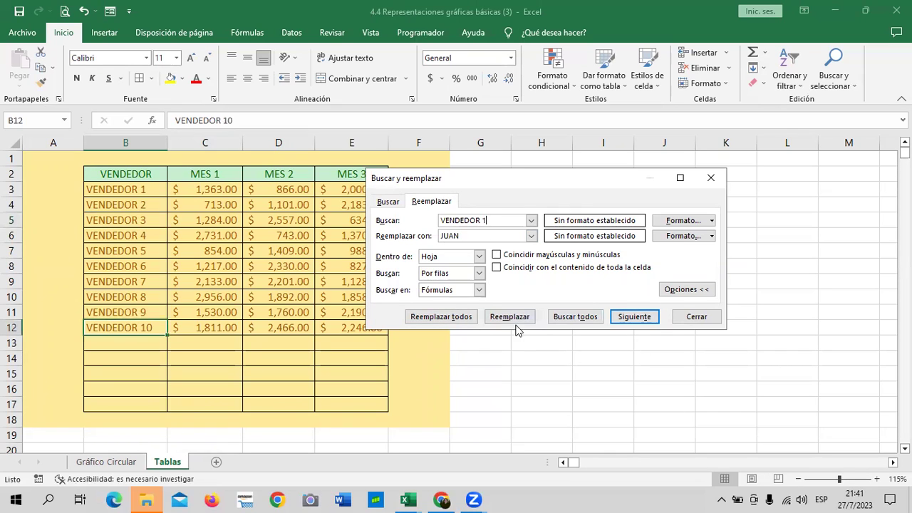
click(510, 321)
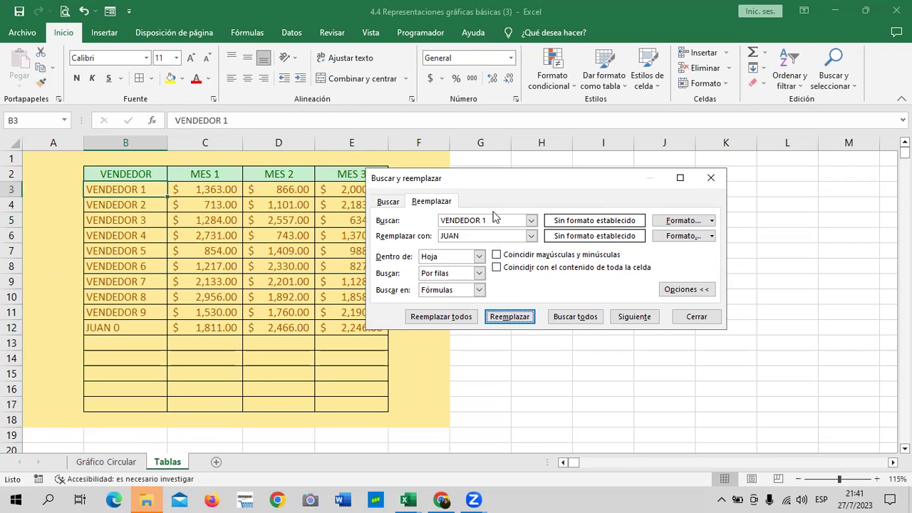
click(489, 236)
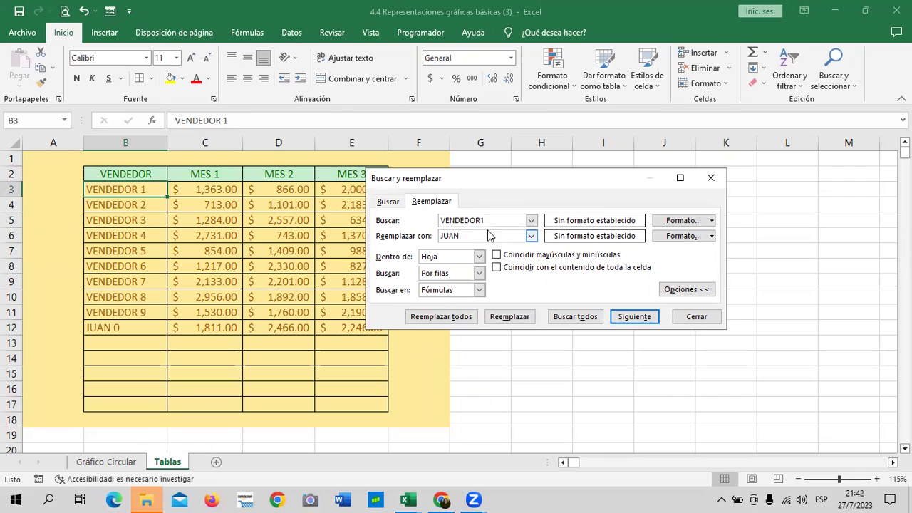
click(510, 318)
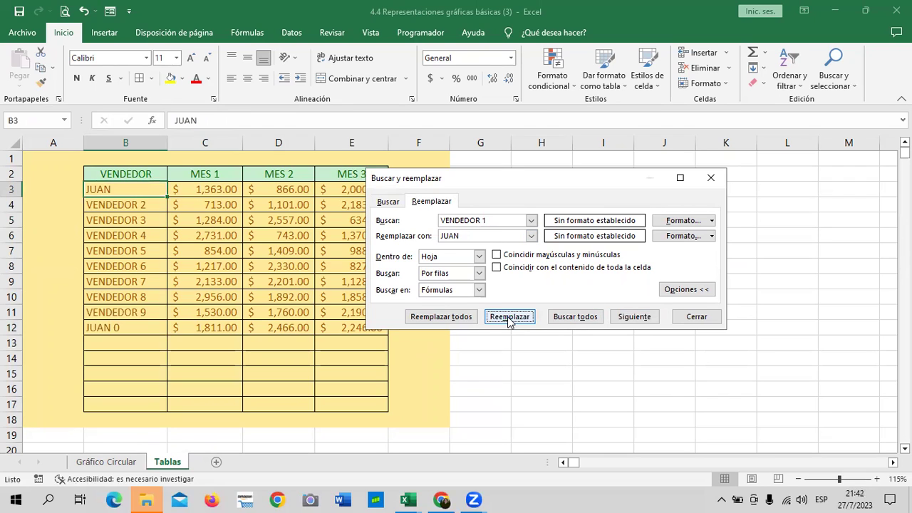
click(508, 220)
text(0)
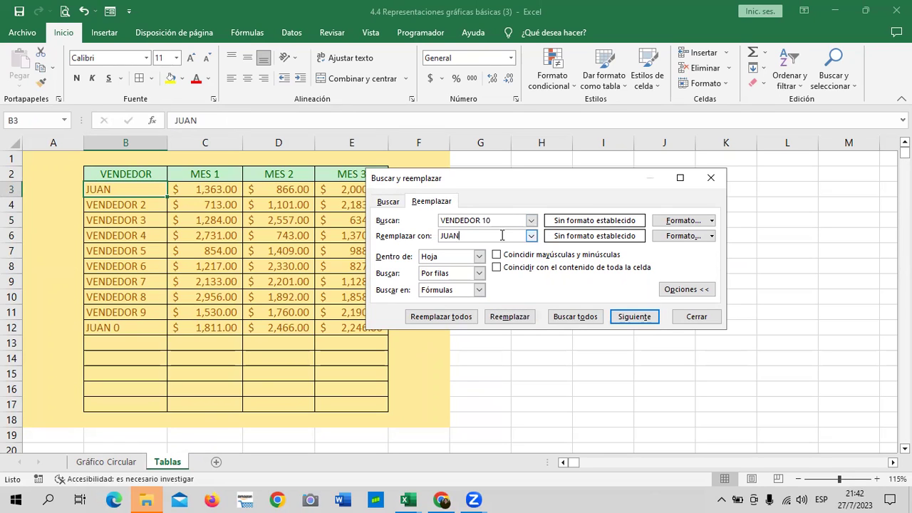
key(BackSpace)
key(BackSpace)
key(BackSpace)
click(514, 316)
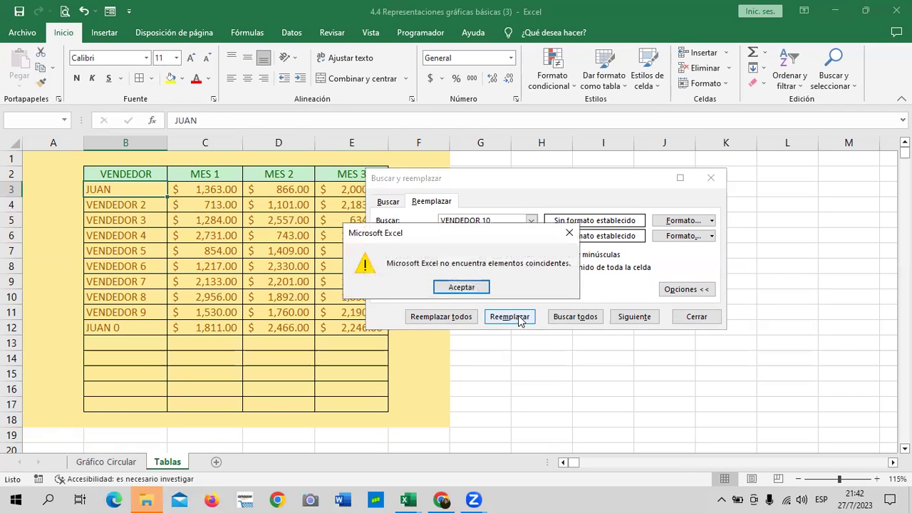
click(508, 288)
click(618, 322)
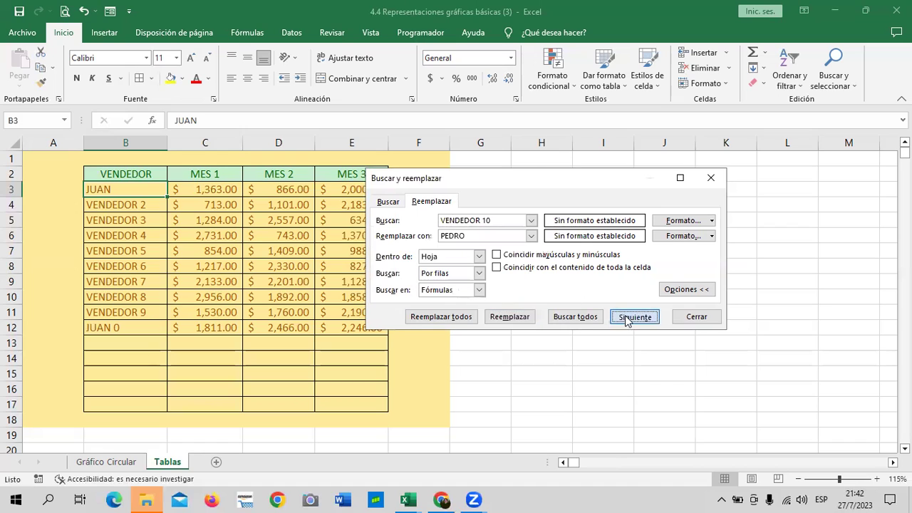
click(487, 287)
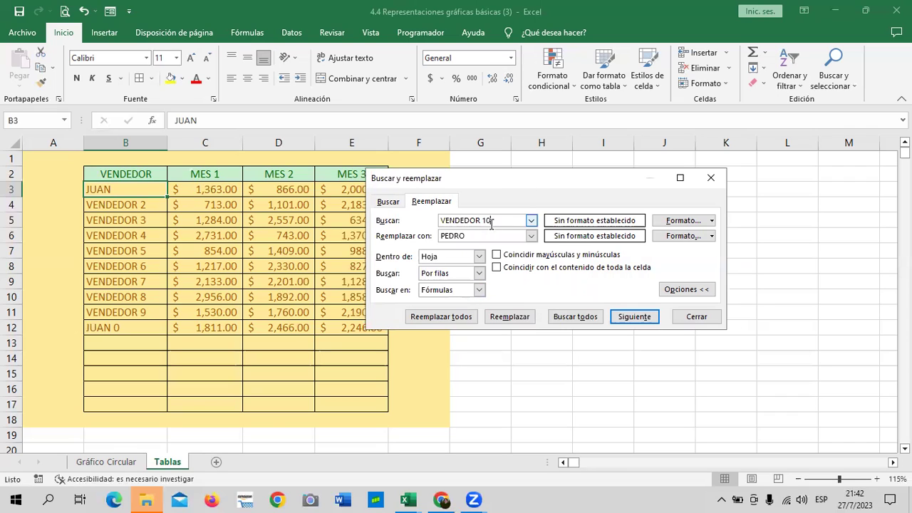
Search for 'JU' and correct the mistakenly replaced label in B12
key(BackSpace)
key(BackSpace)
key(BackSpace)
text(JUAN 0)
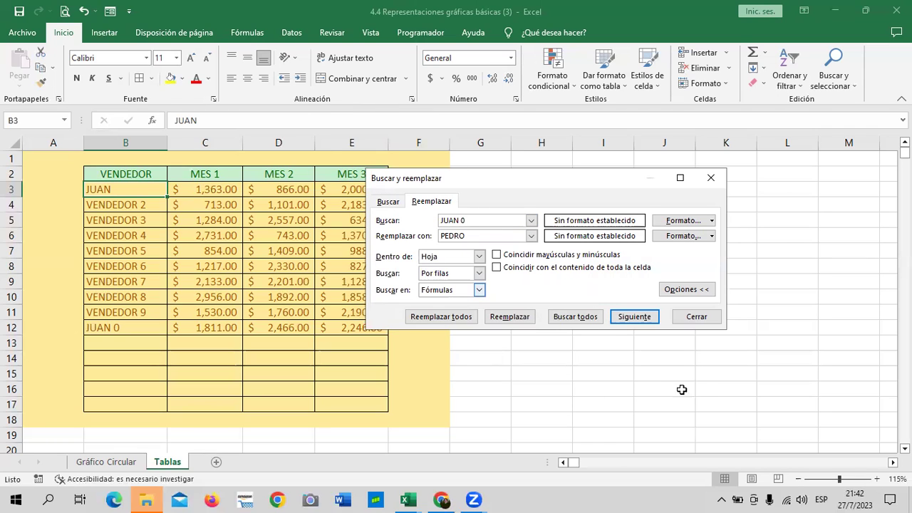
click(634, 316)
click(519, 320)
Replace the VENDEDOR 2 label in B4 with a seller's first name
click(508, 218)
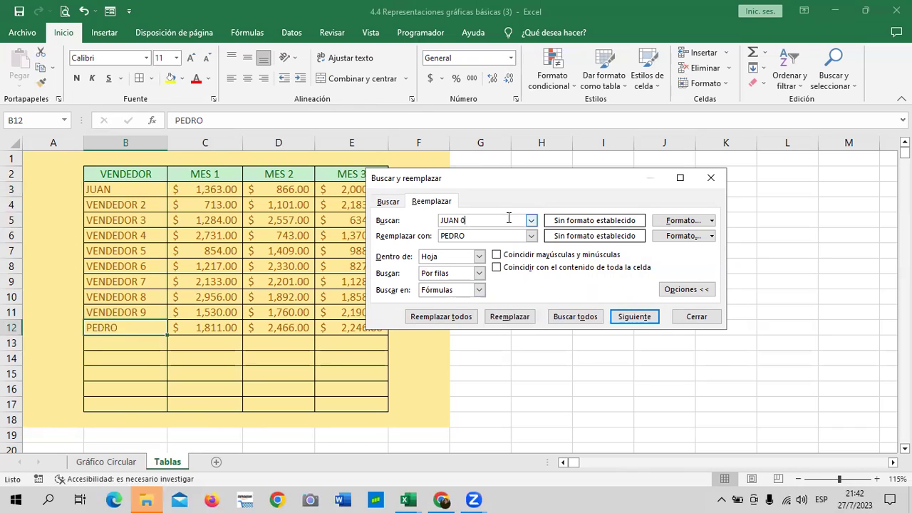
key(BackSpace)
key(BackSpace)
key(BackSpace)
text(ND)
double_click(501, 237)
key(BackSpace)
text(CAMILA)
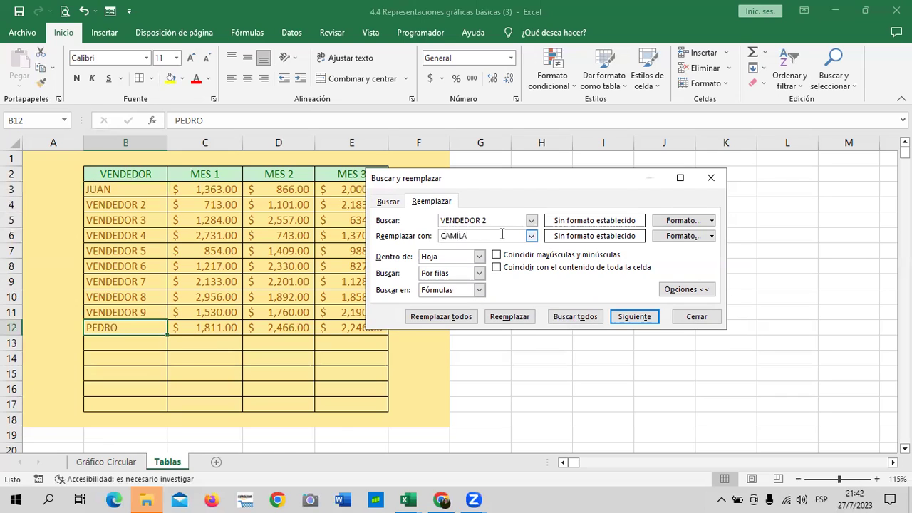
click(503, 317)
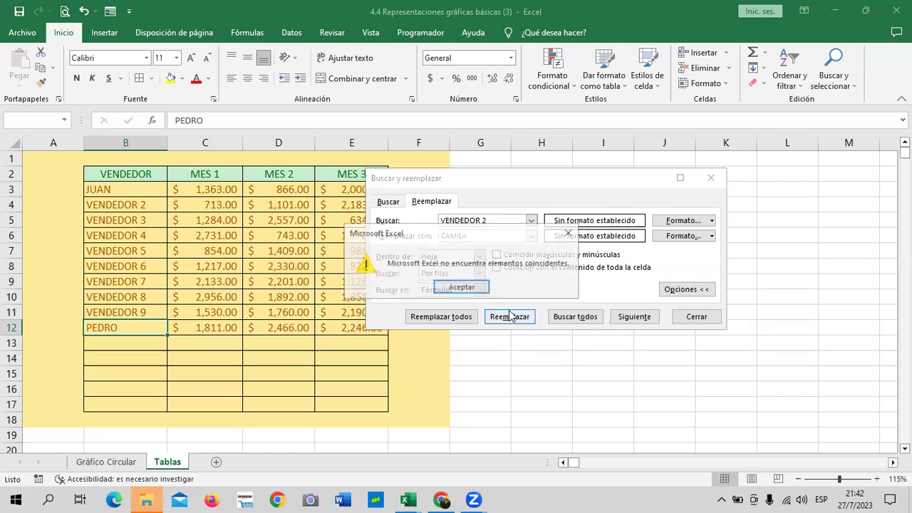
click(468, 288)
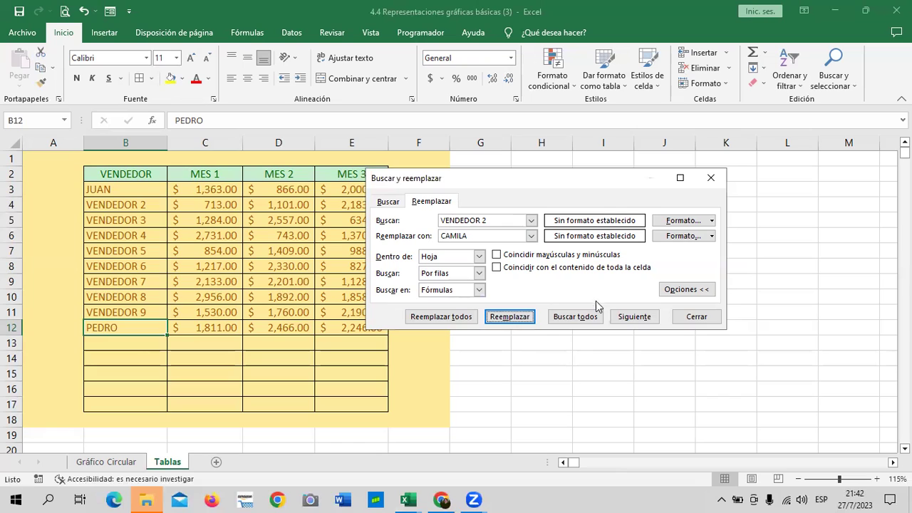
click(506, 317)
click(504, 317)
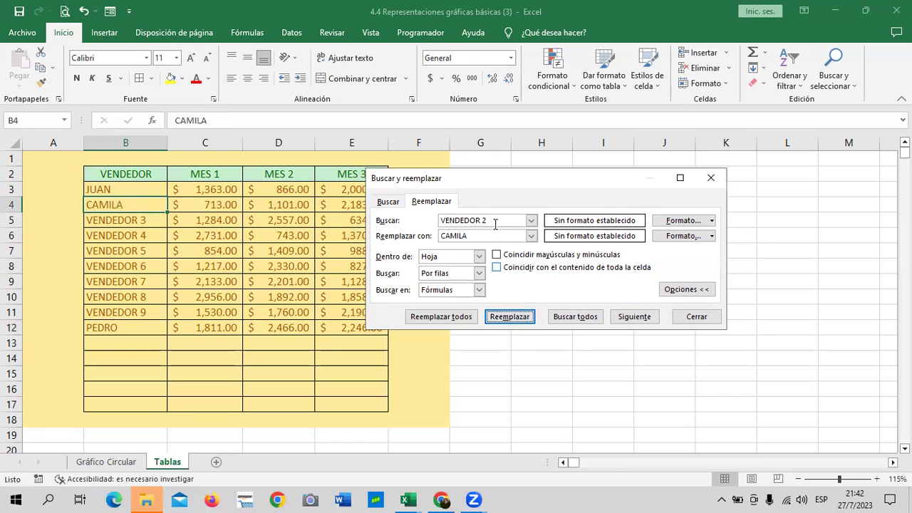
click(487, 220)
text(3)
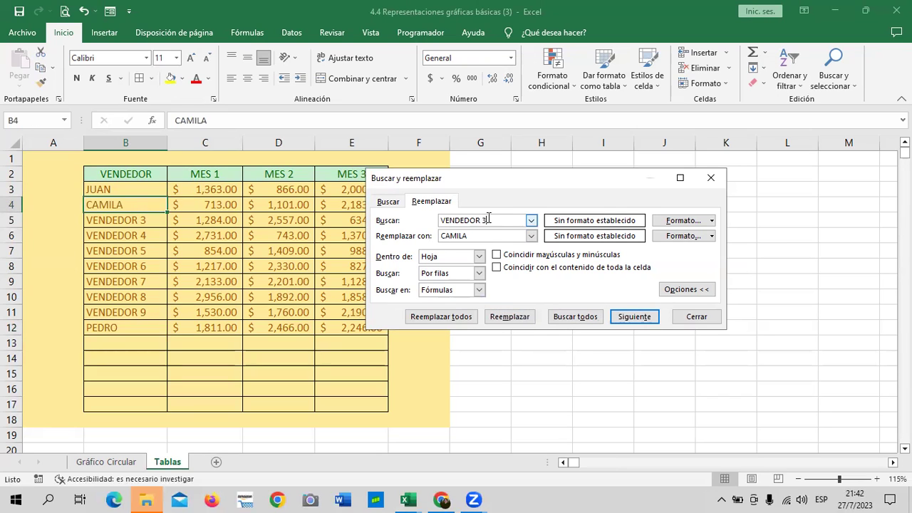
click(469, 235)
key(BackSpace)
key(BackSpace)
key(BackSpace)
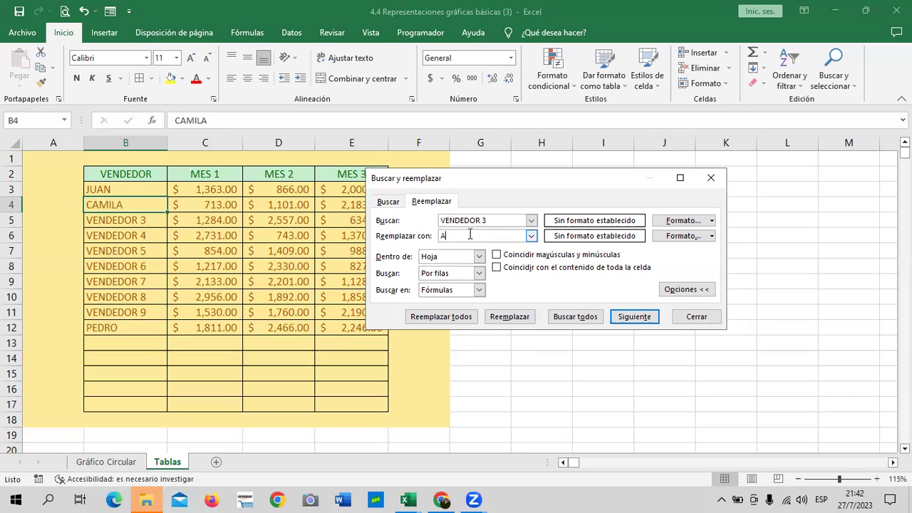
text(ANDREA)
Replace the VENDEDOR 3 label in B5 with a seller's first name
click(634, 317)
click(509, 316)
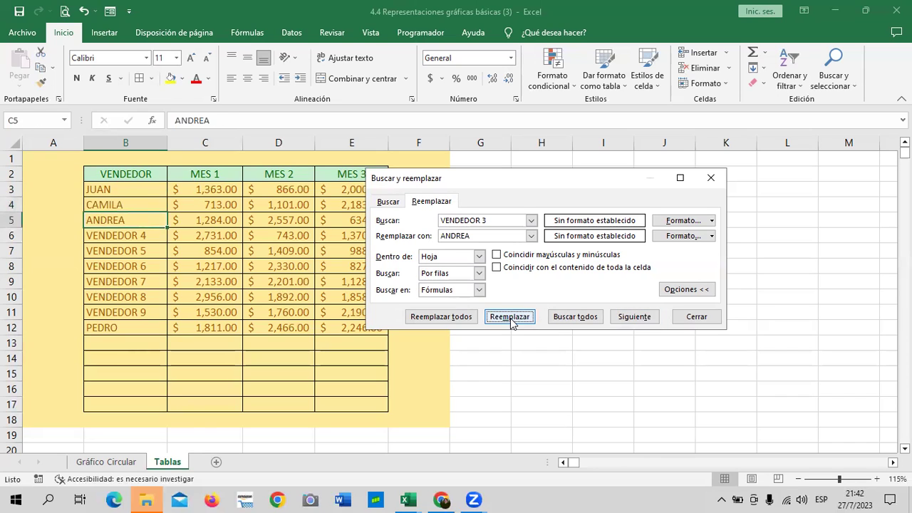
triple_click(500, 222)
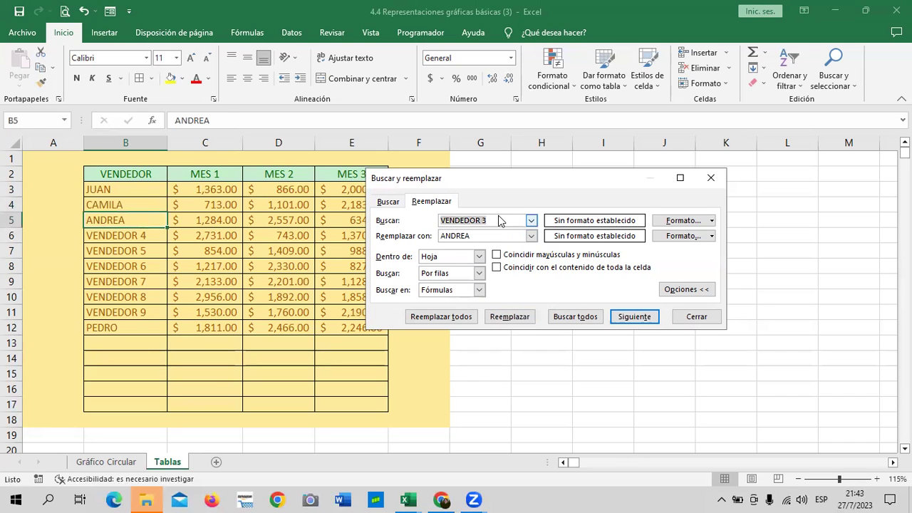
click(499, 220)
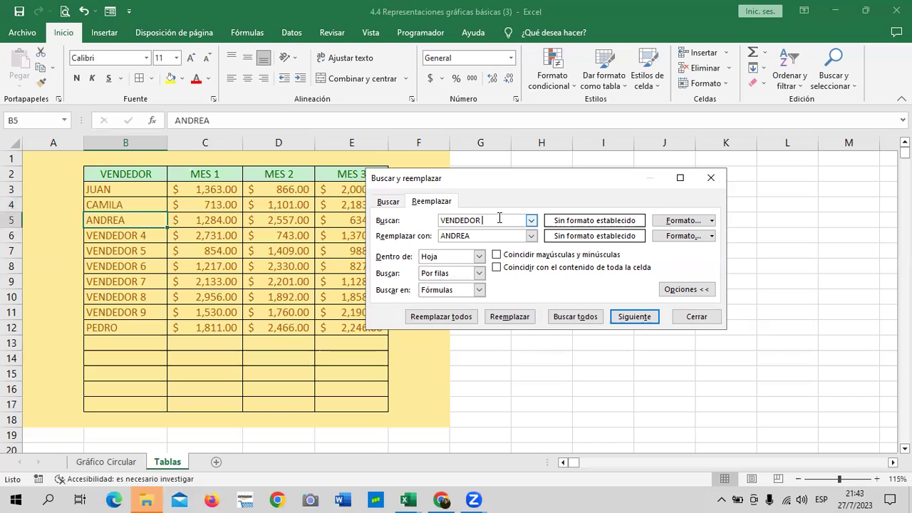
text(4)
click(489, 235)
key(BackSpace)
key(BackSpace)
key(BackSpace)
text(CARLOS)
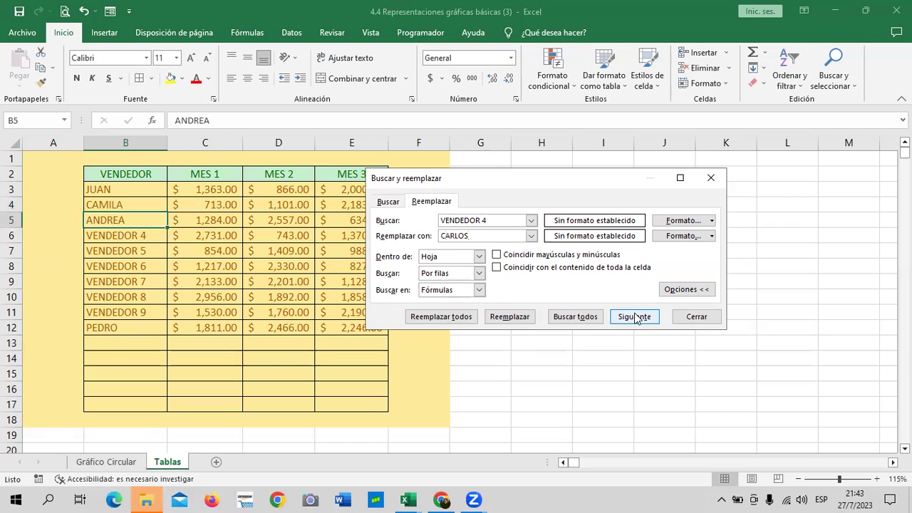
Replace the VENDEDOR 4, 5 and 6 labels with sellers' first names
click(634, 316)
click(519, 318)
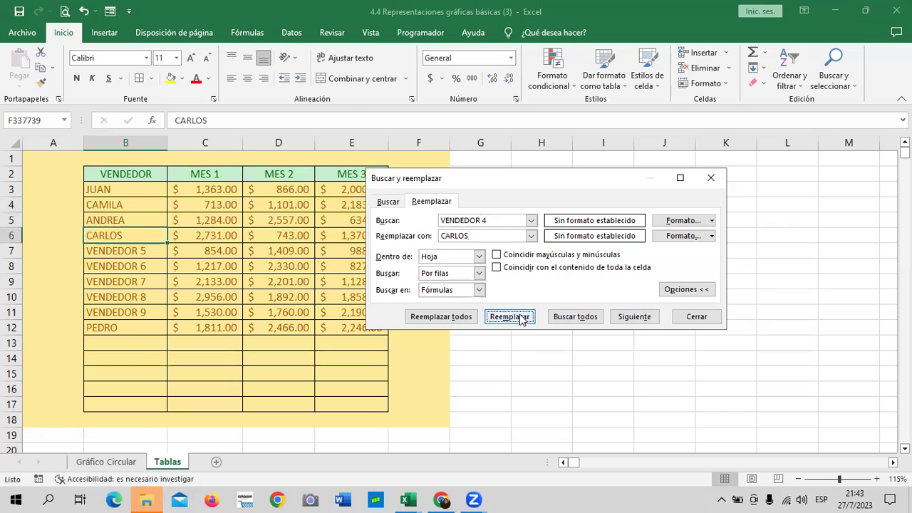
click(488, 220)
text(5)
click(494, 236)
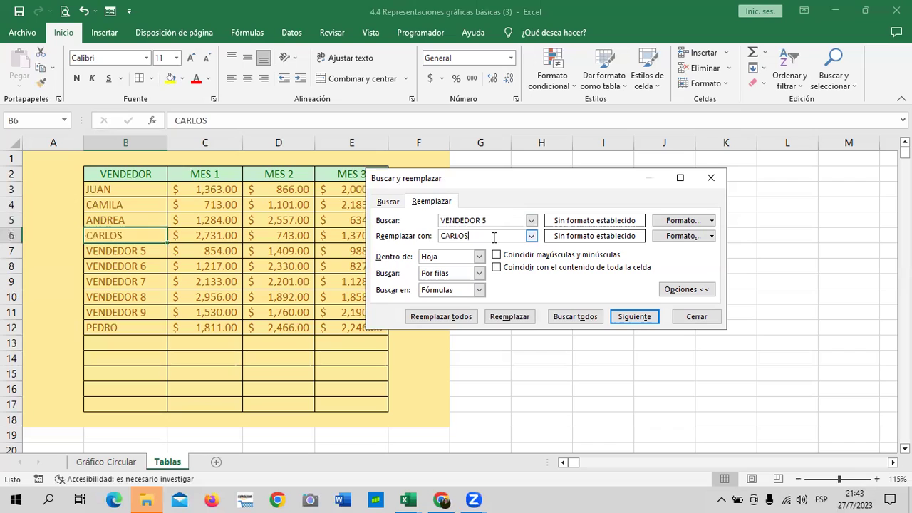
key(BackSpace)
key(BackSpace)
key(BackSpace)
text(ANA)
click(657, 318)
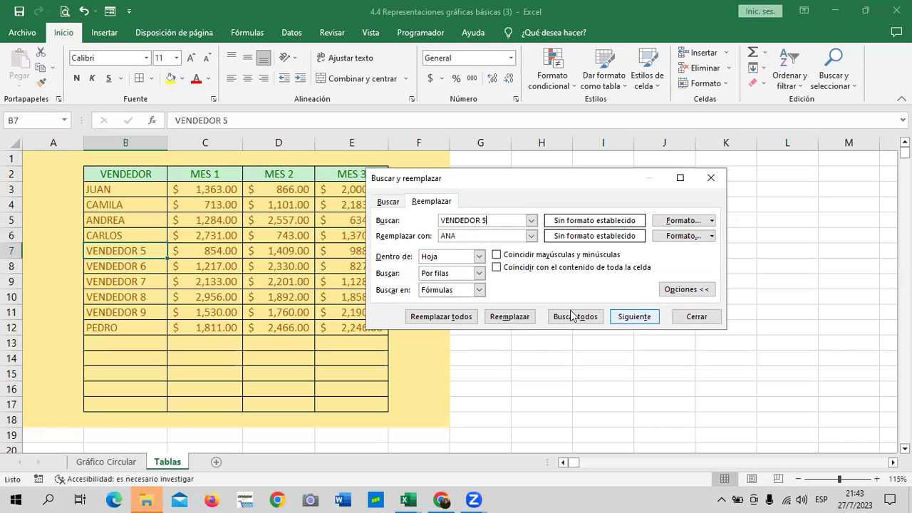
click(510, 316)
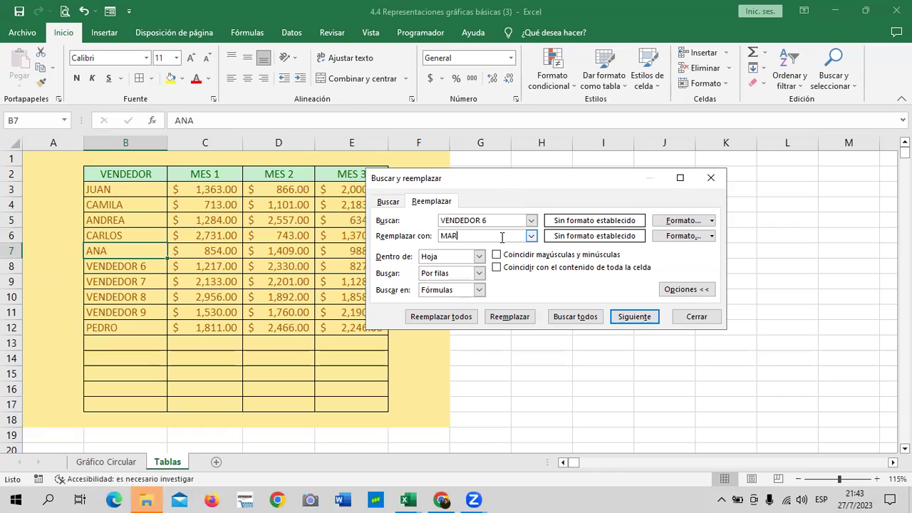
click(633, 318)
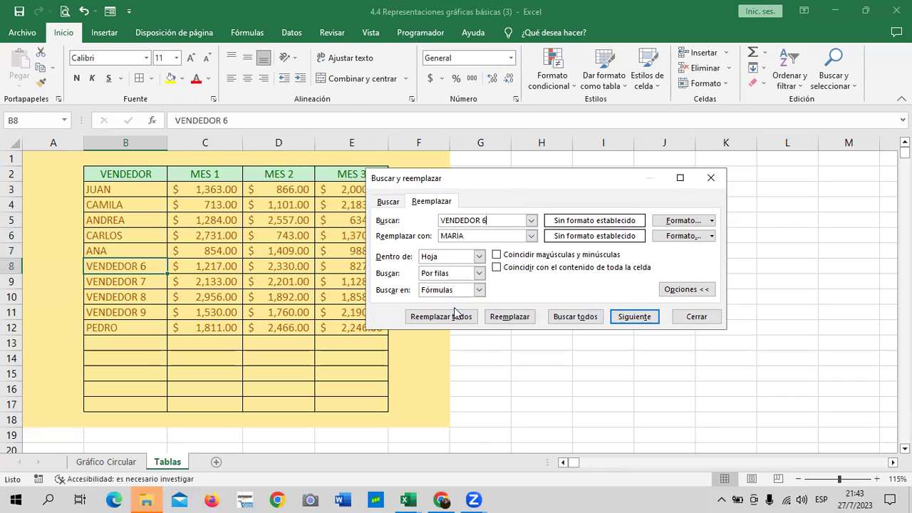
click(508, 318)
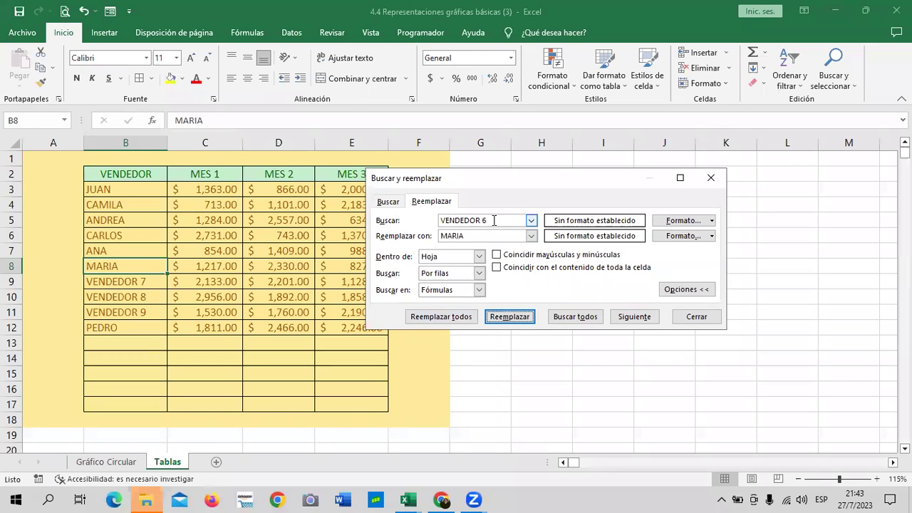
Replace the VENDEDOR 7 and 8 labels with sellers' first names
key(BackSpace)
text(7)
double_click(499, 238)
key(BackSpace)
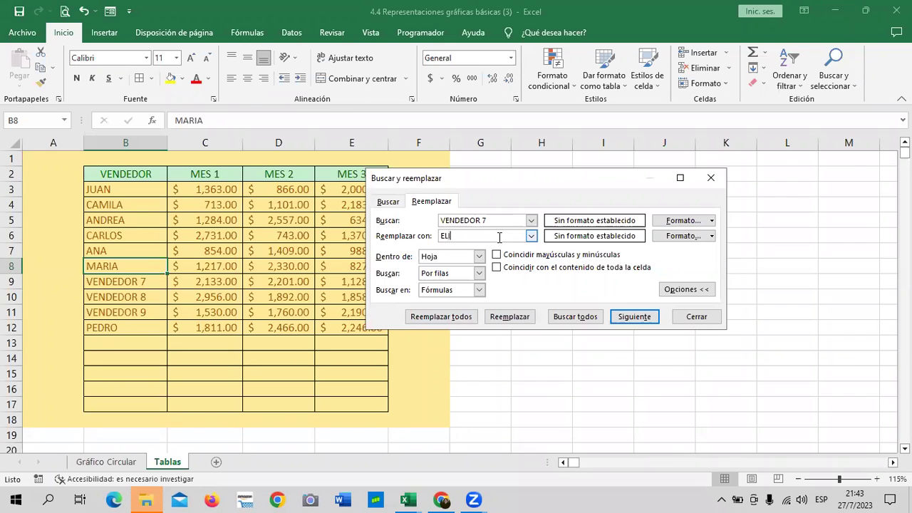
text(A)
click(641, 318)
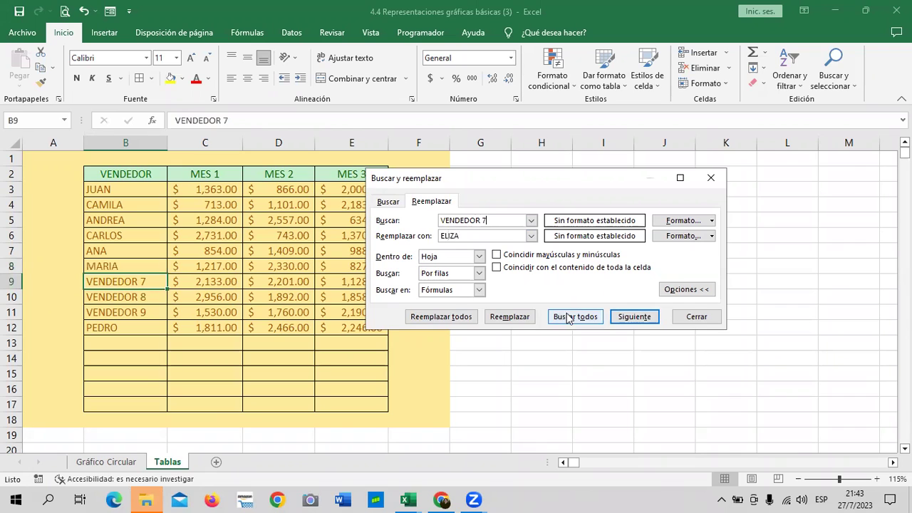
click(510, 316)
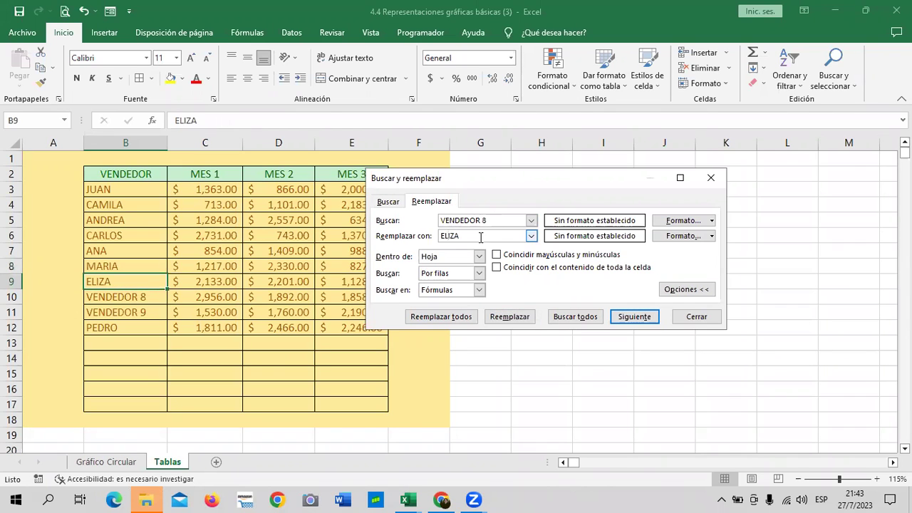
key(BackSpace)
key(BackSpace)
key(BackSpace)
click(619, 317)
click(514, 318)
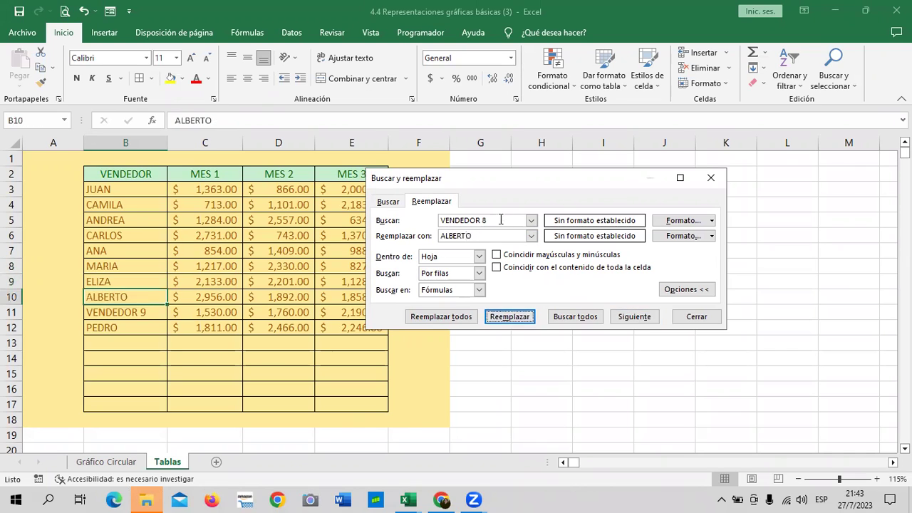
Replace the VENDEDOR 9 label with a seller's first name
click(501, 220)
click(497, 220)
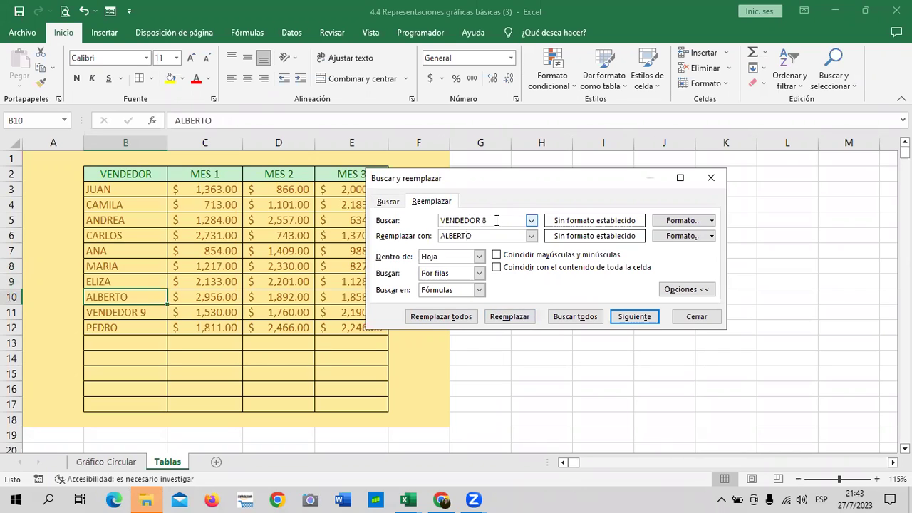
text(9)
key(BackSpace)
key(BackSpace)
key(BackSpace)
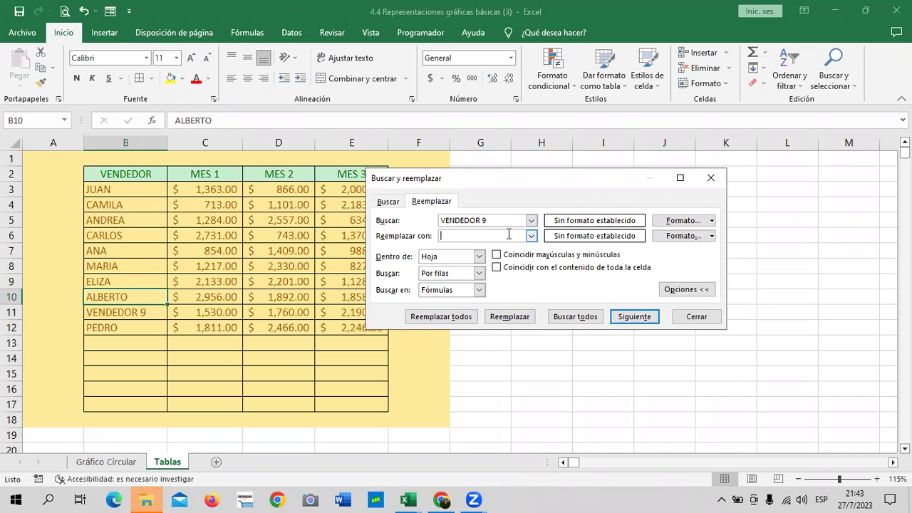
text(NE)
click(634, 316)
click(509, 316)
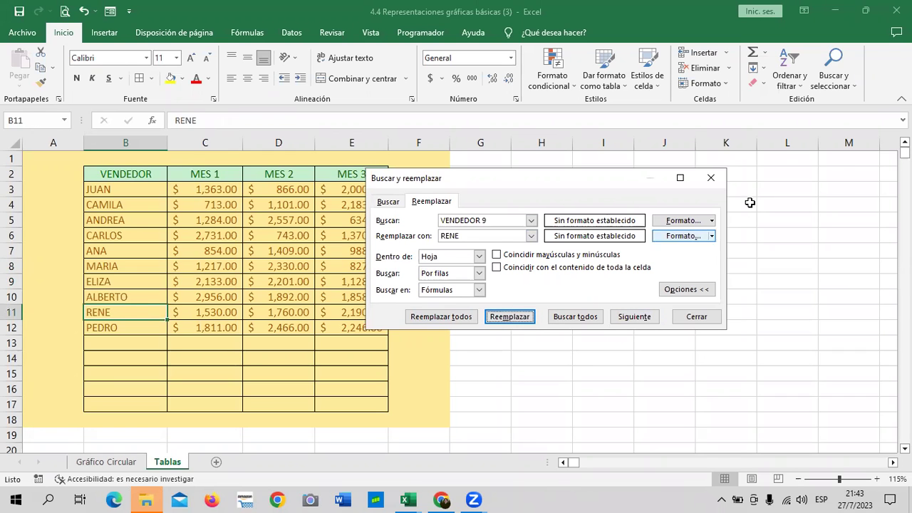
Close Buscar y reemplazar, then enlarge the pie's data labels on Gráfico Circular to 18
click(700, 317)
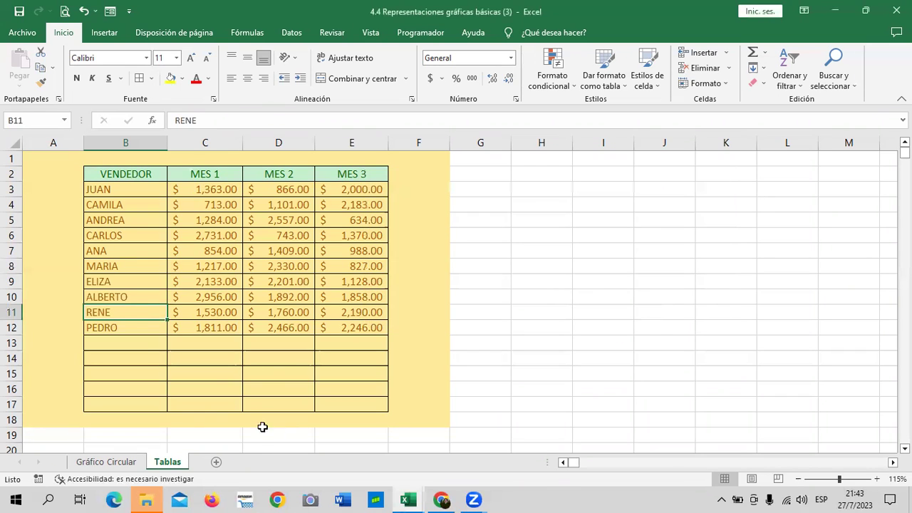
click(120, 465)
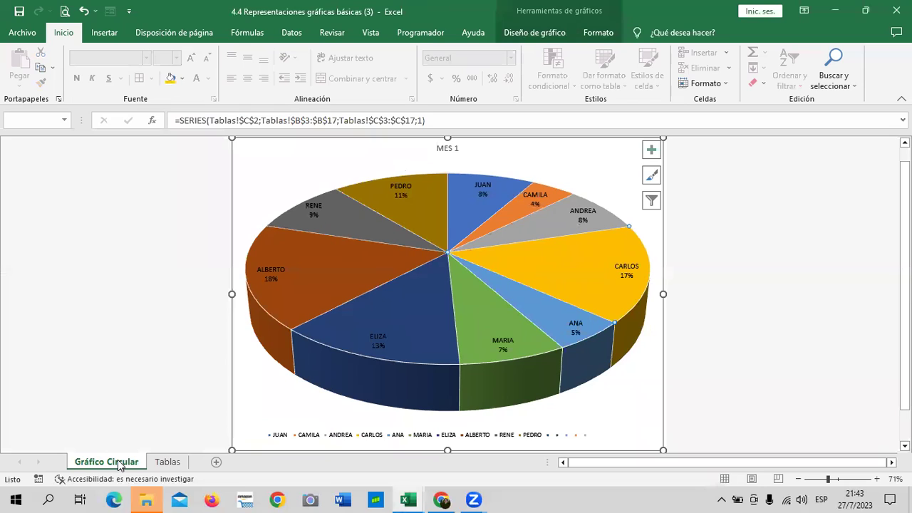
click(627, 269)
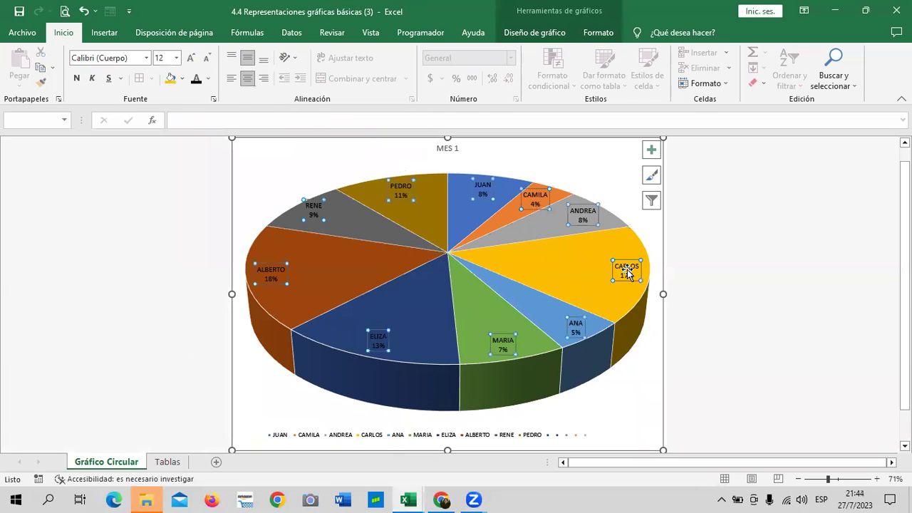
click(190, 58)
click(191, 58)
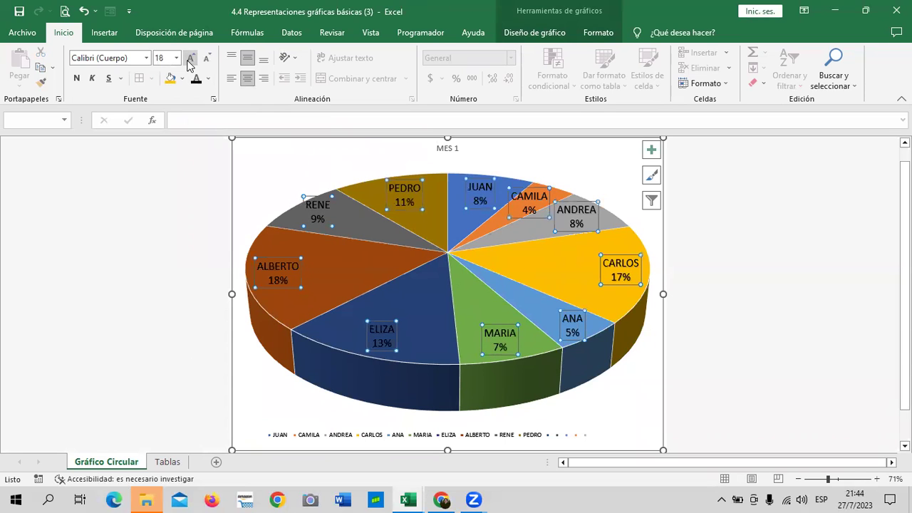
click(629, 410)
scroll(629, 405, down, 1)
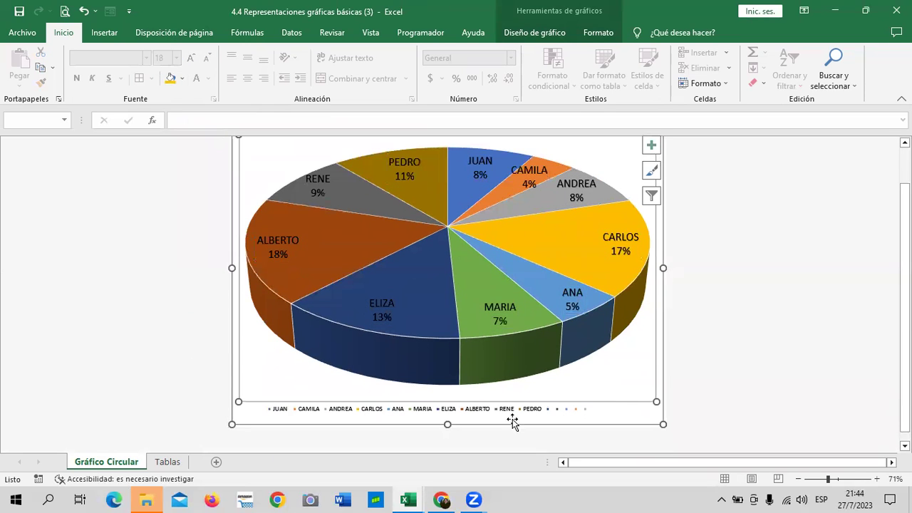
Widen the legend across the chart bottom and make its box taller
click(436, 408)
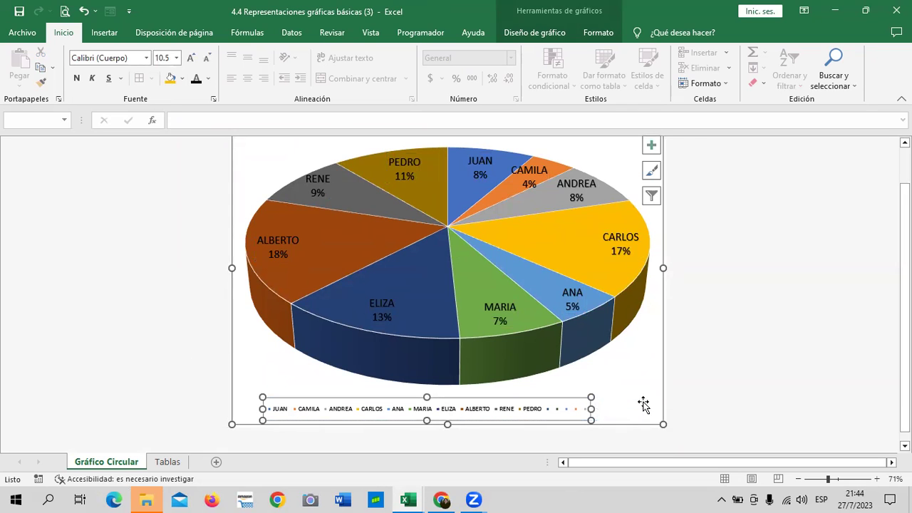
drag(591, 408, 641, 408)
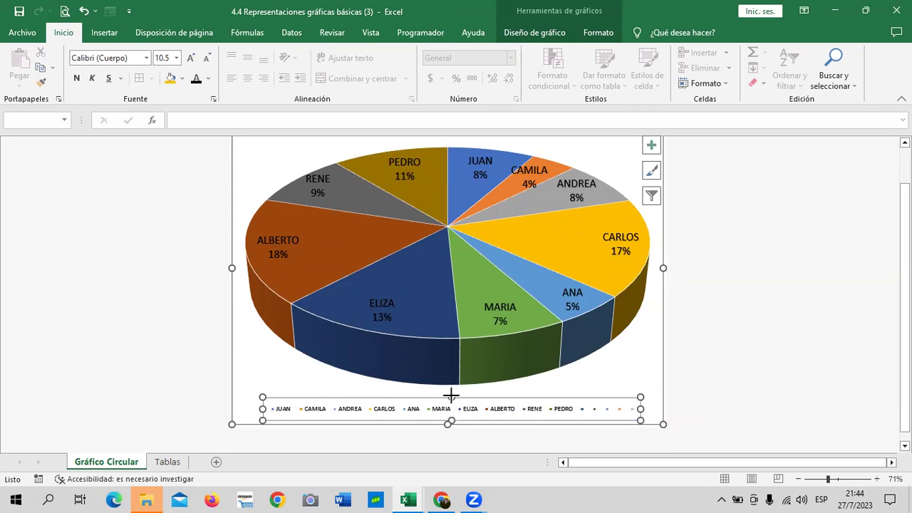
drag(451, 397, 451, 388)
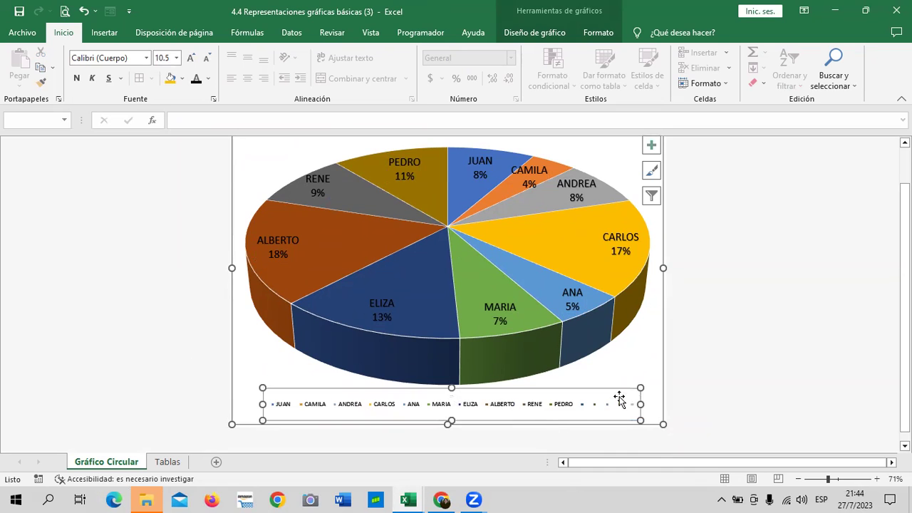
click(631, 372)
scroll(497, 339, up, 1)
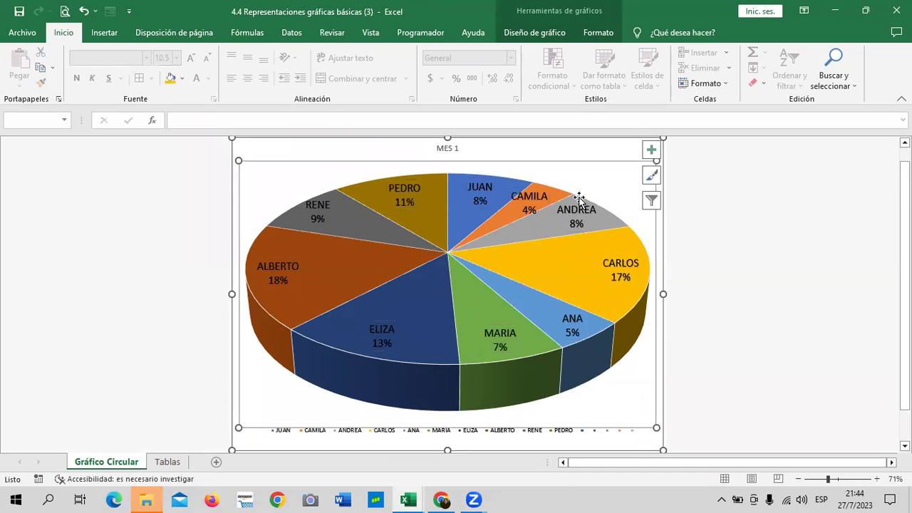
click(554, 319)
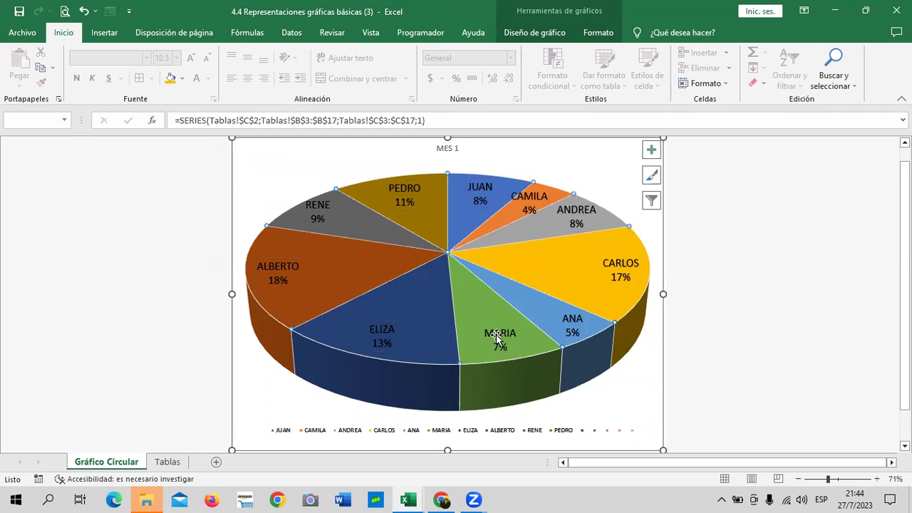
scroll(606, 374, down, 1)
click(661, 420)
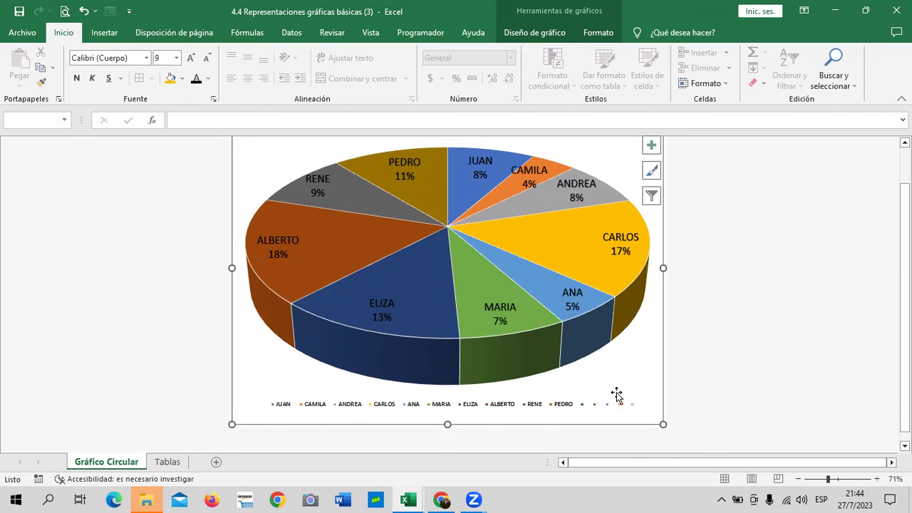
scroll(607, 391, up, 1)
scroll(258, 442, down, 1)
Adjust the legend's height and font size, shrinking it four steps then enlarging five
click(289, 404)
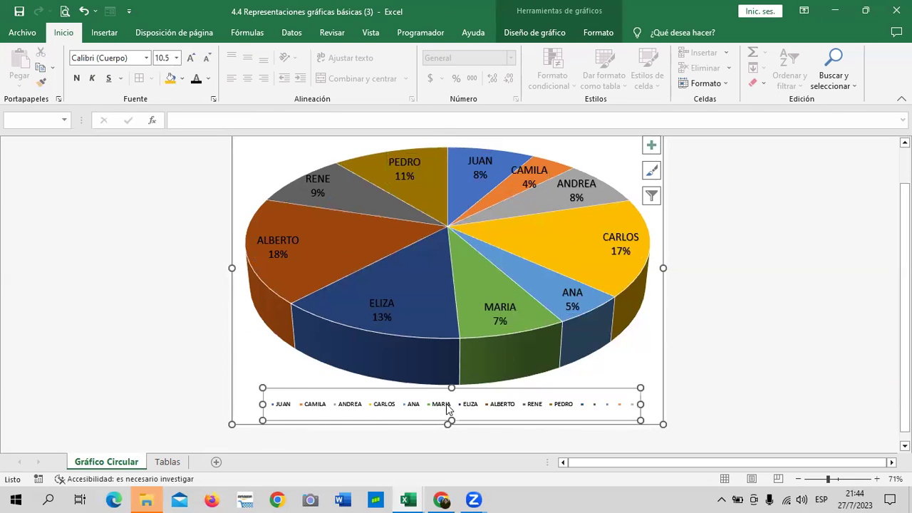
drag(443, 397, 442, 399)
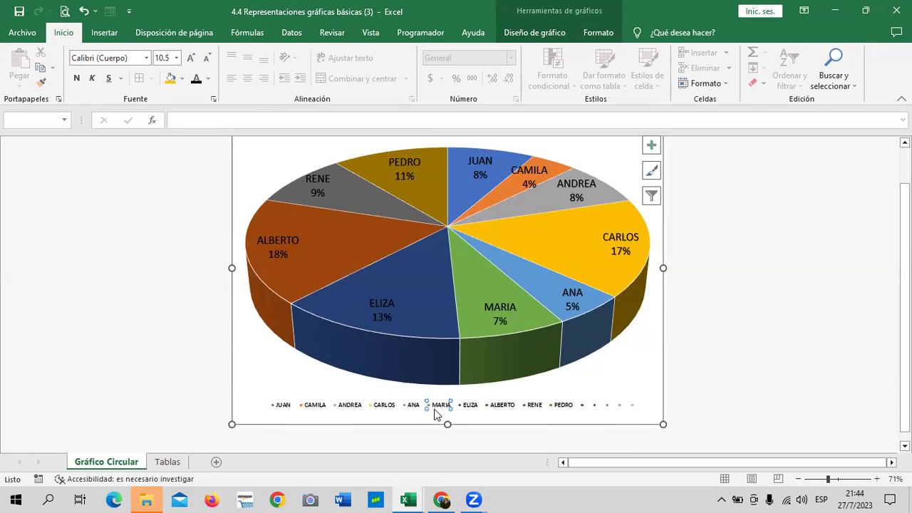
click(207, 59)
click(210, 61)
click(209, 62)
click(210, 61)
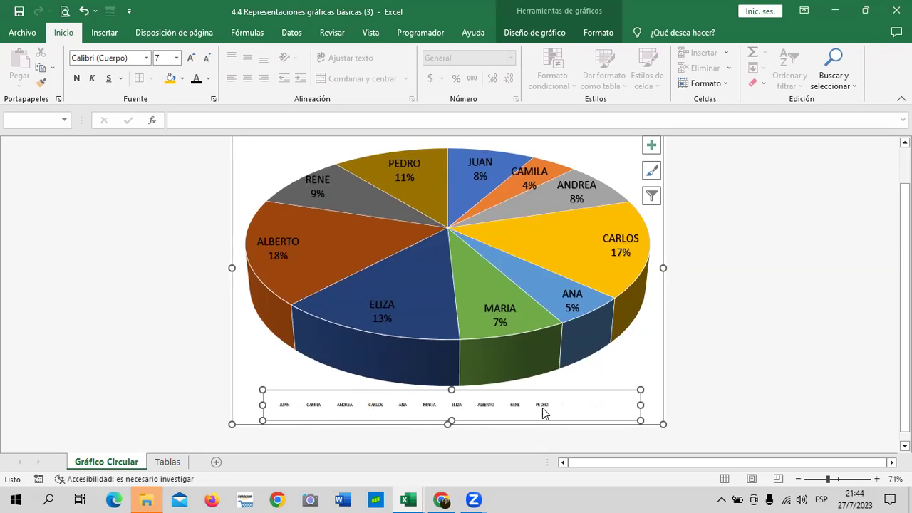
click(191, 60)
click(191, 60)
click(191, 60)
click(191, 59)
click(191, 59)
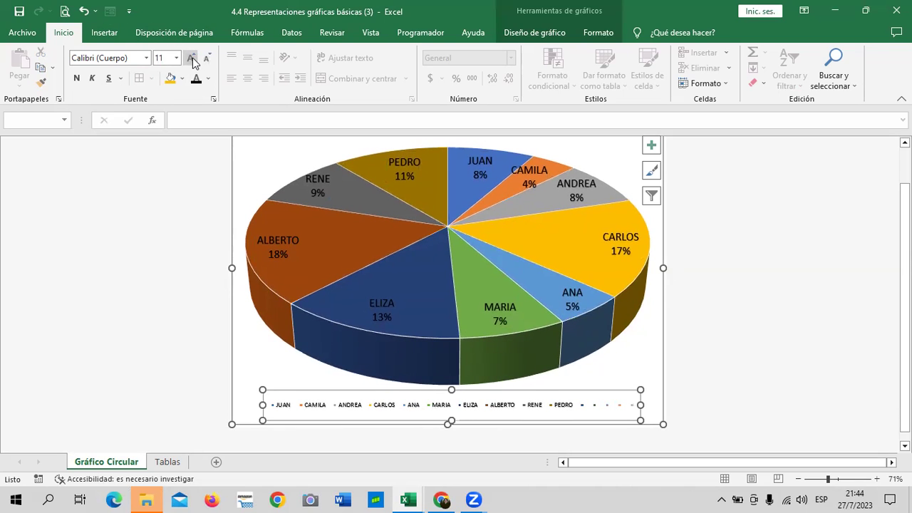
click(191, 60)
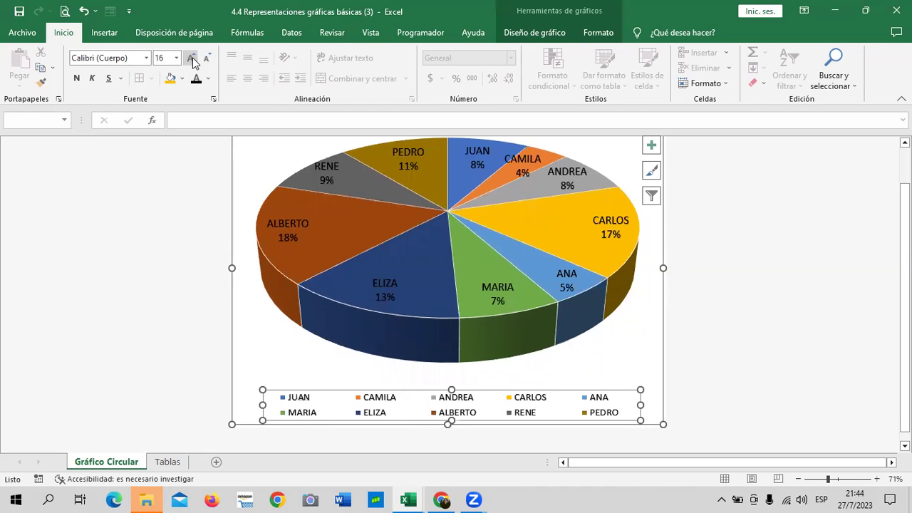
Select the pie series and show the Diseño de gráfico chart style options
scroll(595, 293, up, 1)
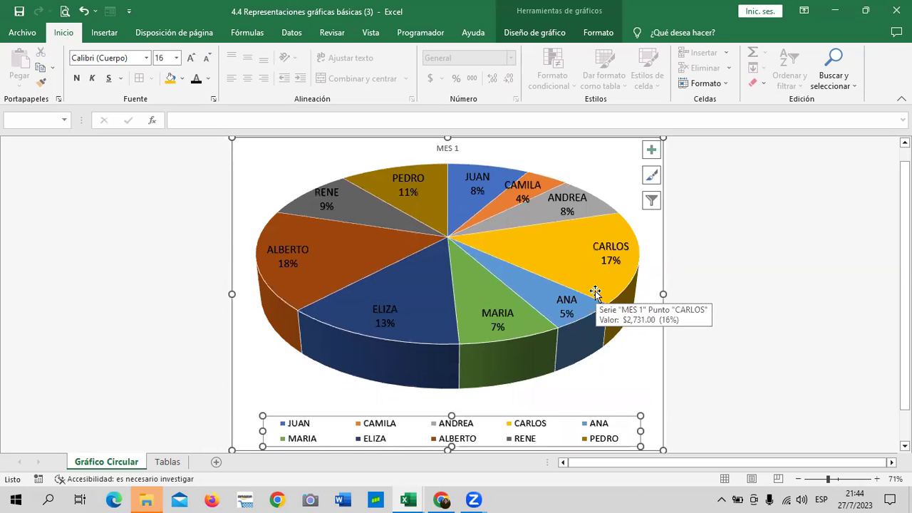
click(433, 285)
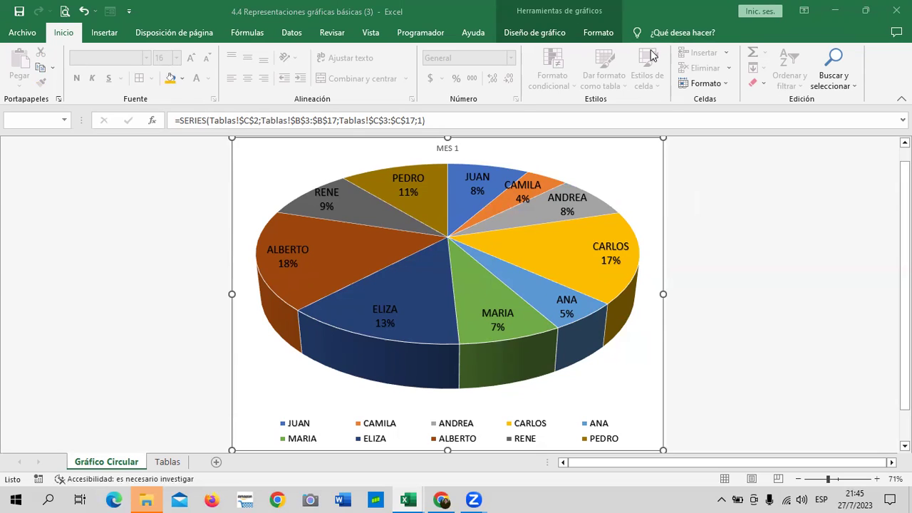
click(547, 35)
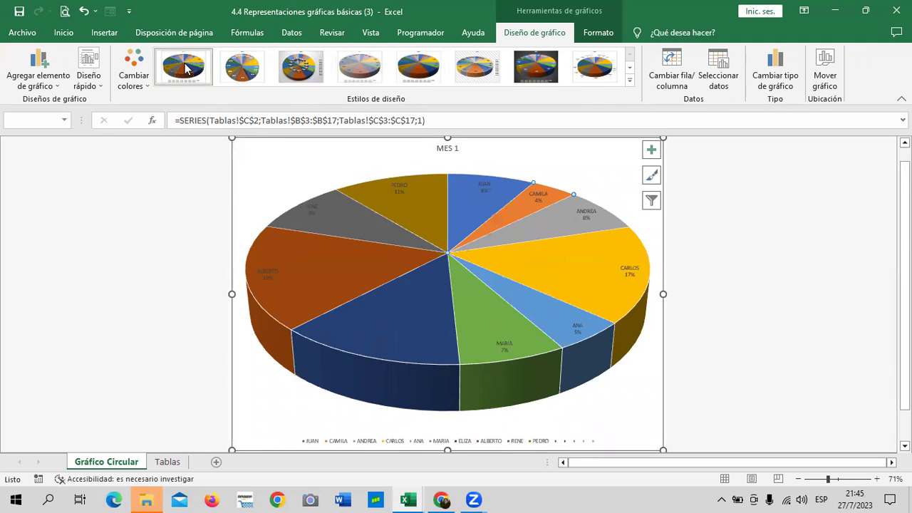
Expand the chart styles gallery, then open the Diseño rápido quick layouts list
click(629, 81)
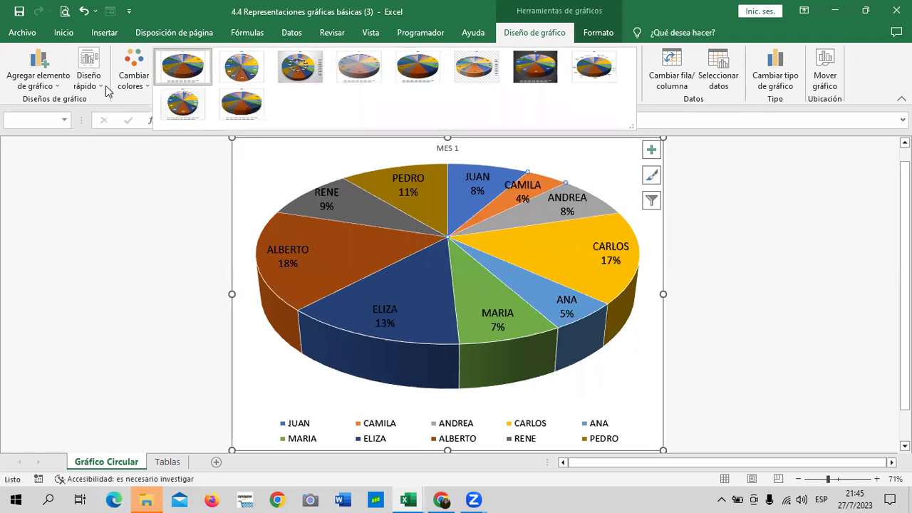
click(91, 85)
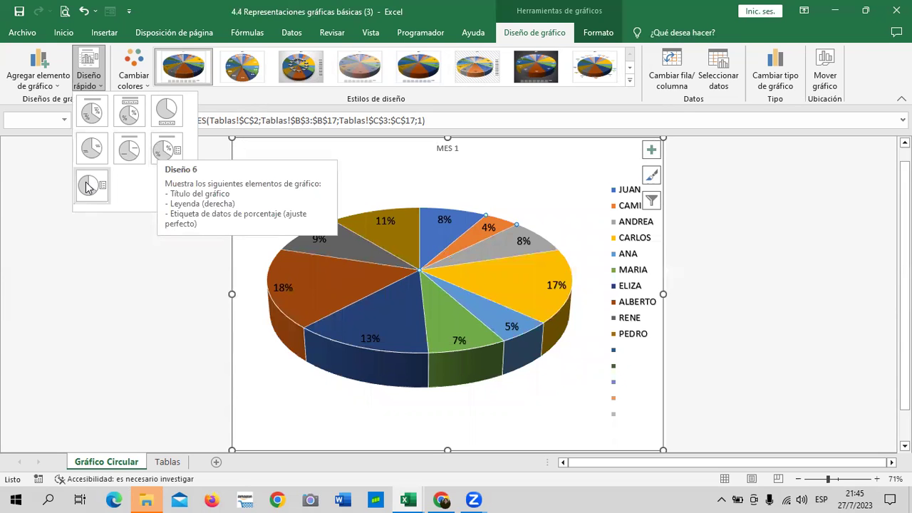
scroll(548, 423, down, 1)
Apply quick layout Diseño 4, removing title and legend and labelling slices with name and value
click(538, 397)
scroll(342, 306, up, 1)
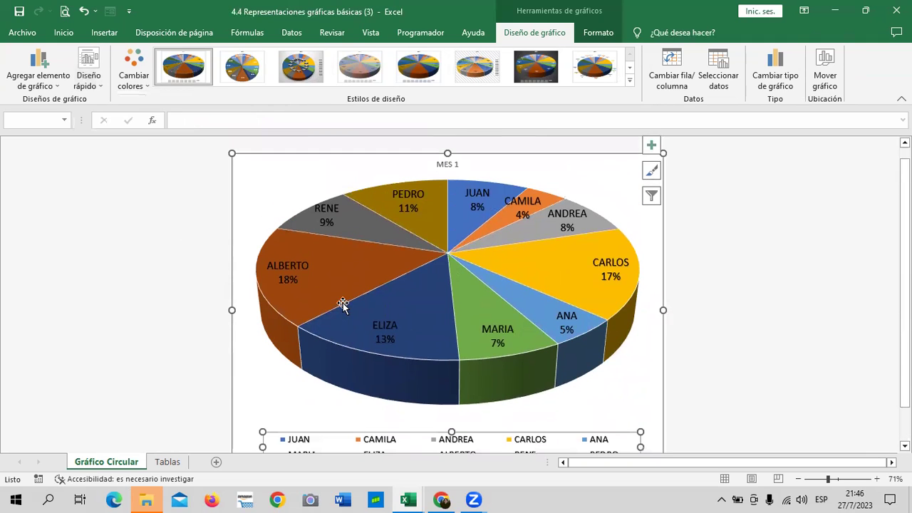
click(89, 80)
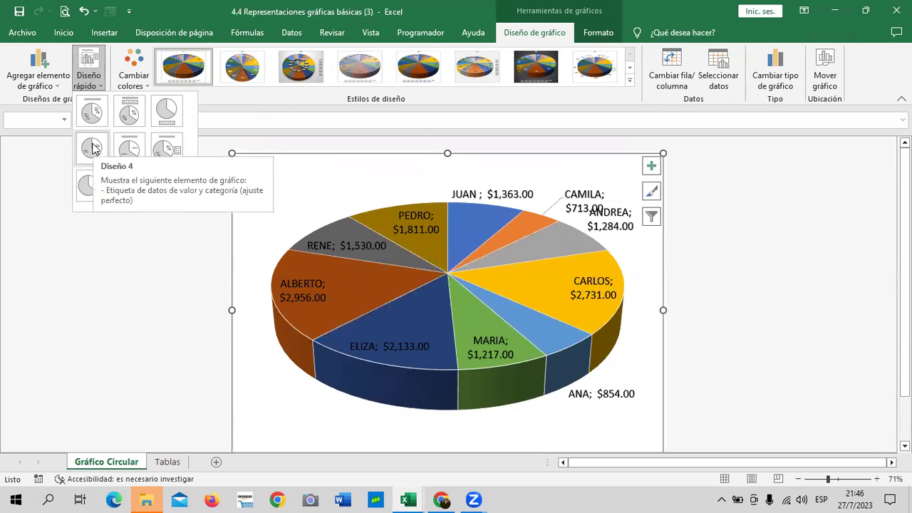
click(93, 149)
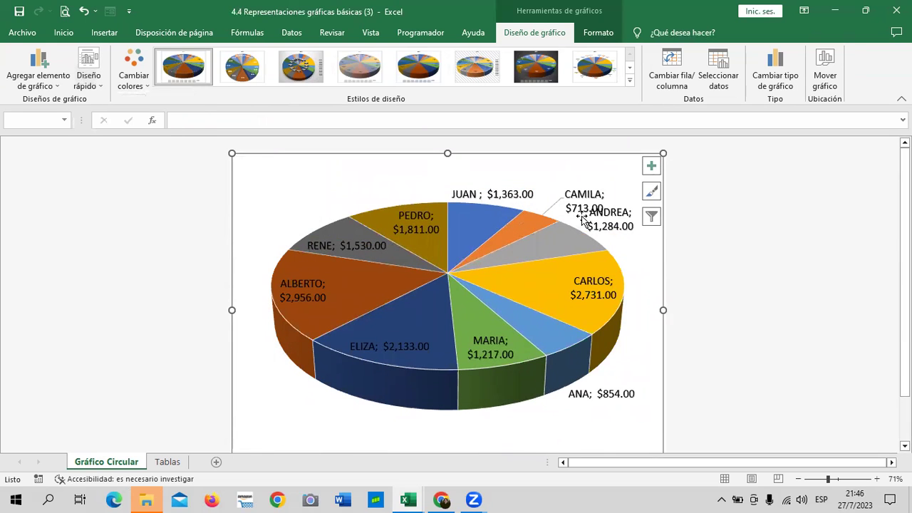
Shrink the data label font and drag RENE's label outside its slice
click(609, 228)
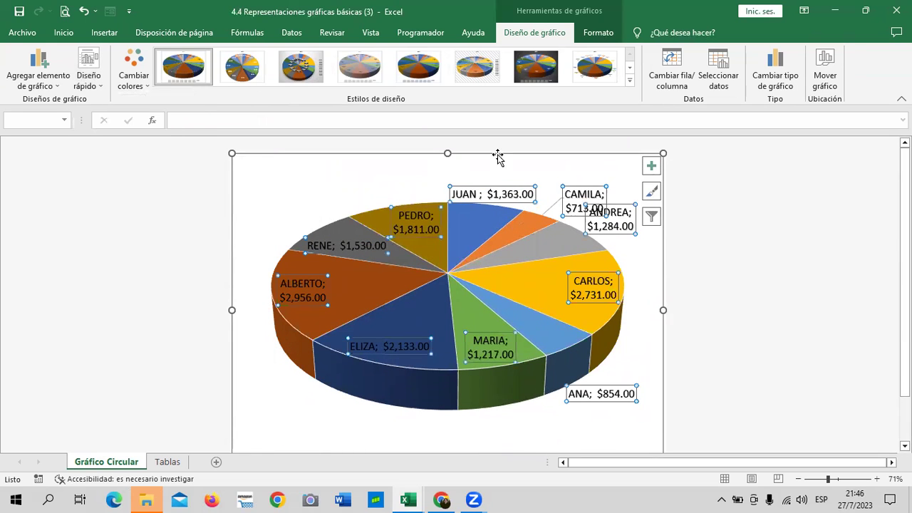
click(63, 32)
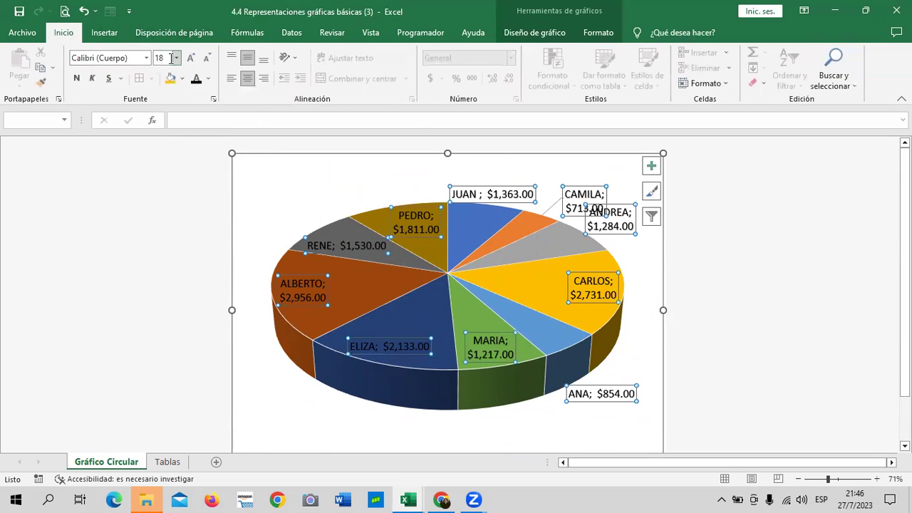
click(207, 64)
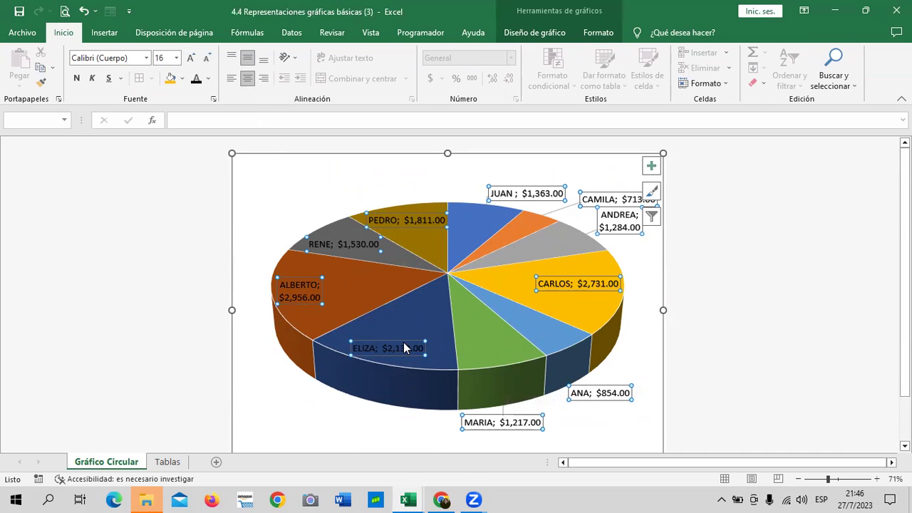
drag(327, 243, 263, 215)
Select the PEDRO label on its own and move it above the pie
click(333, 231)
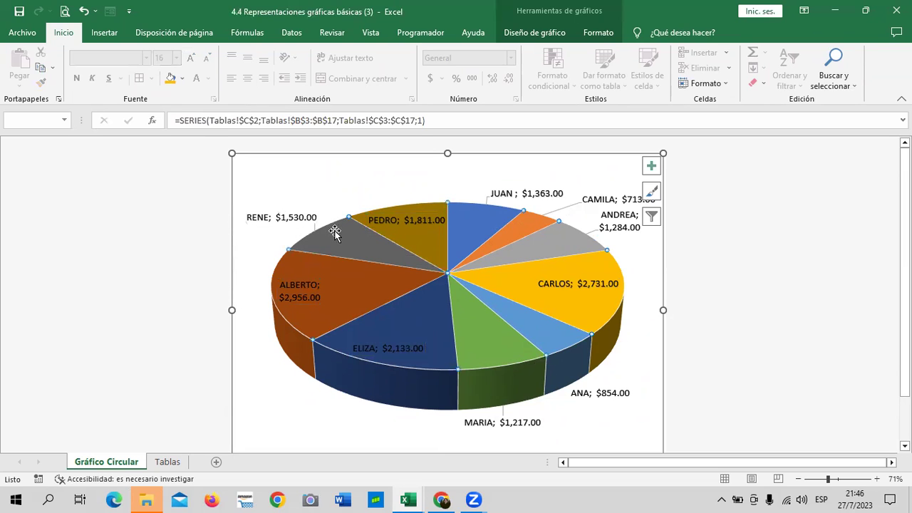
drag(392, 222, 374, 191)
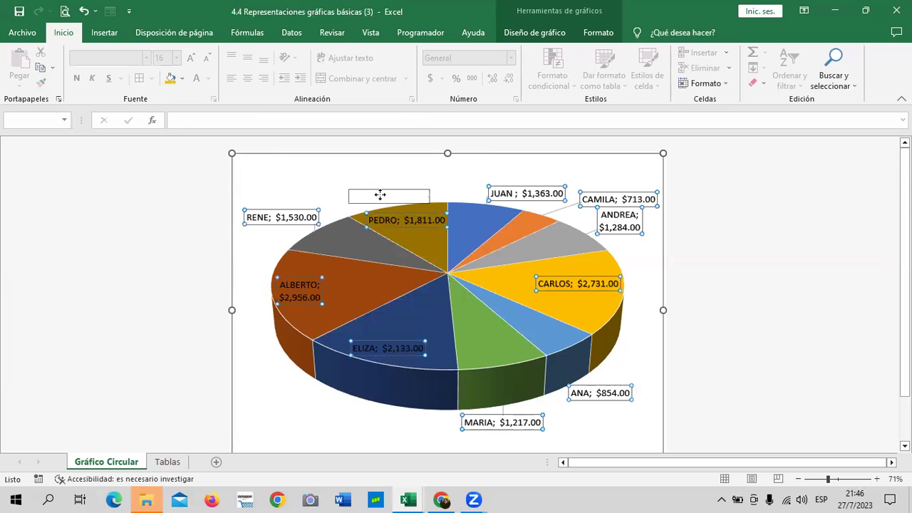
click(416, 231)
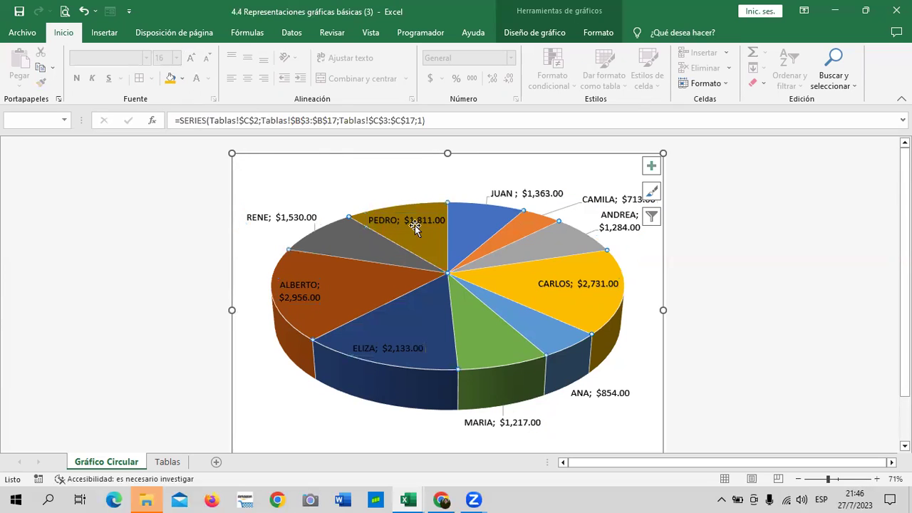
drag(415, 225, 389, 192)
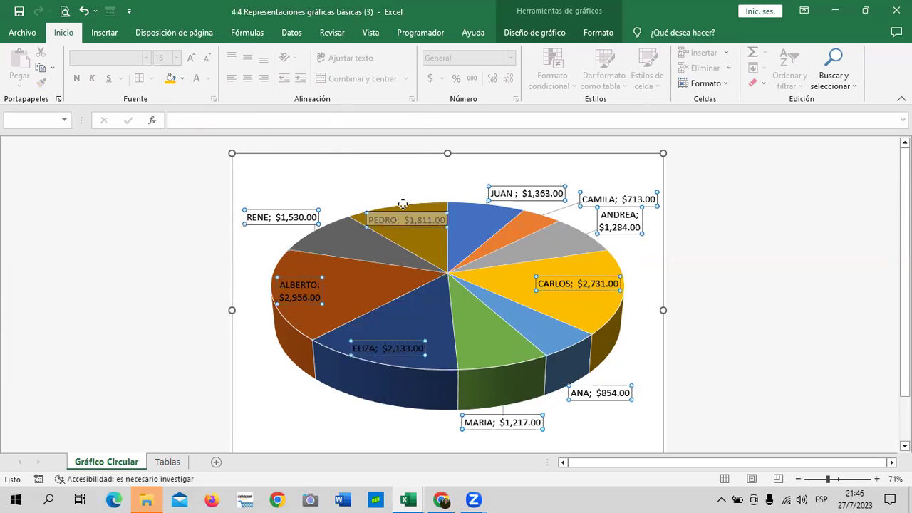
click(417, 239)
click(412, 221)
drag(411, 220, 369, 182)
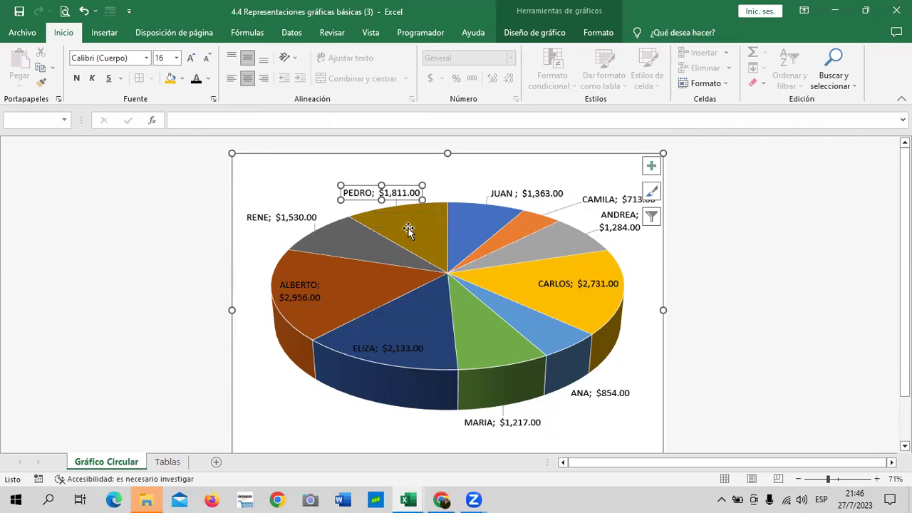
Move the JUAN label above its blue slice, then reselect the labels and slices
click(504, 194)
drag(504, 194, 474, 191)
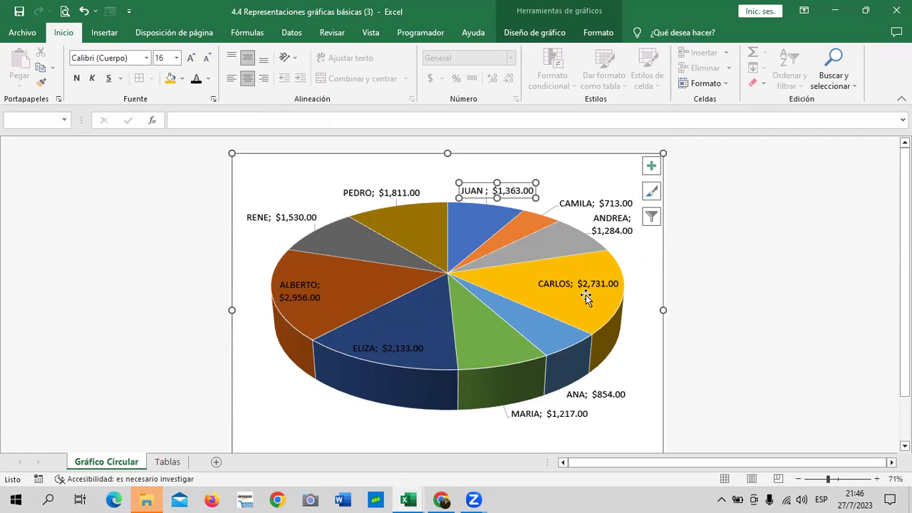
click(563, 344)
click(591, 393)
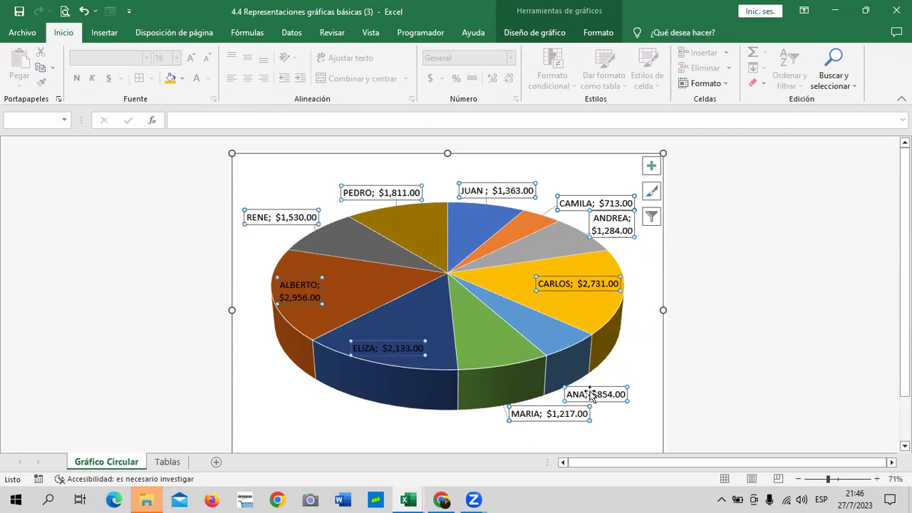
click(577, 371)
click(578, 393)
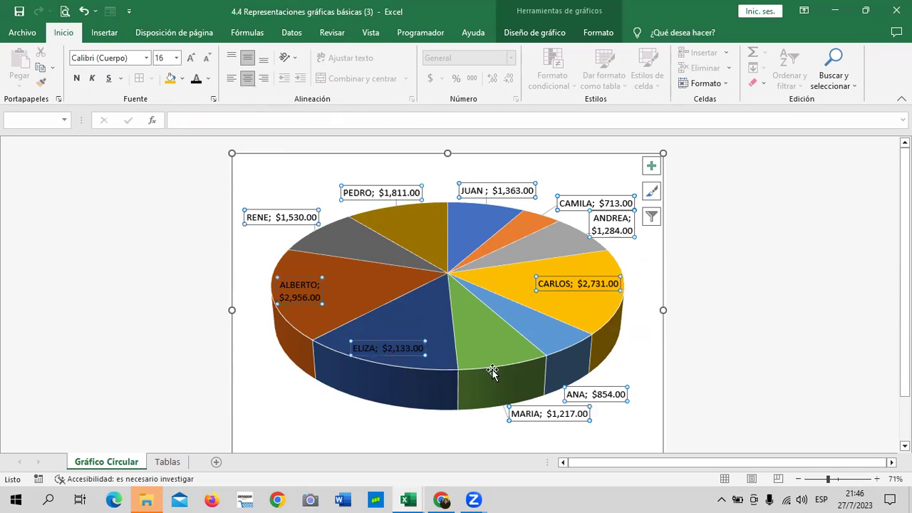
click(399, 362)
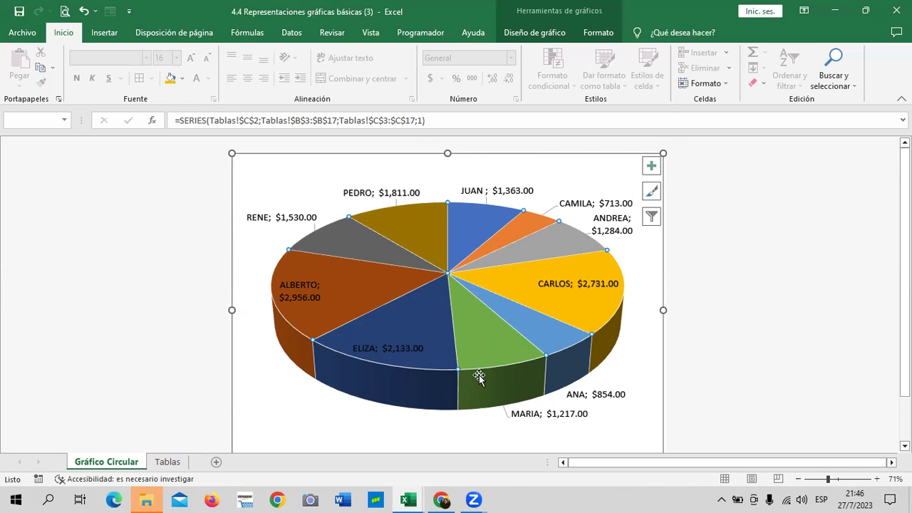
scroll(479, 374, down, 2)
scroll(479, 375, up, 2)
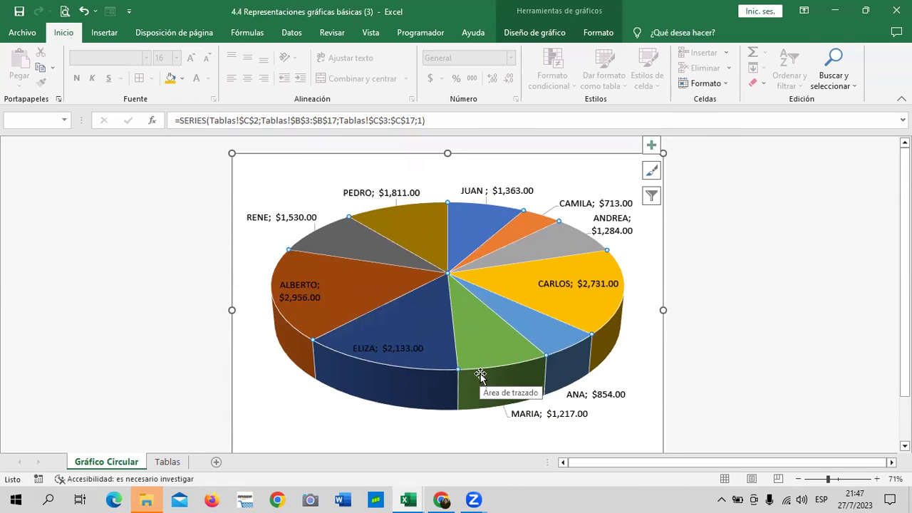
mouse_move(474, 379)
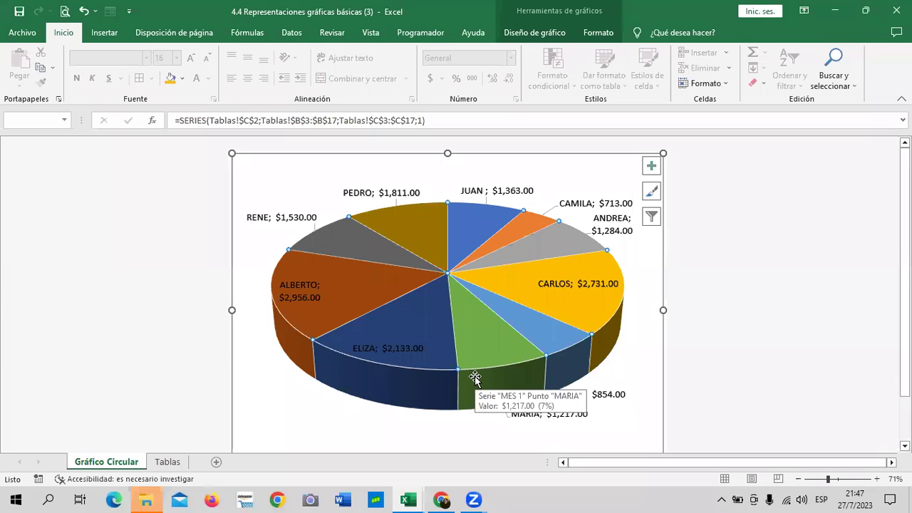
mouse_move(426, 321)
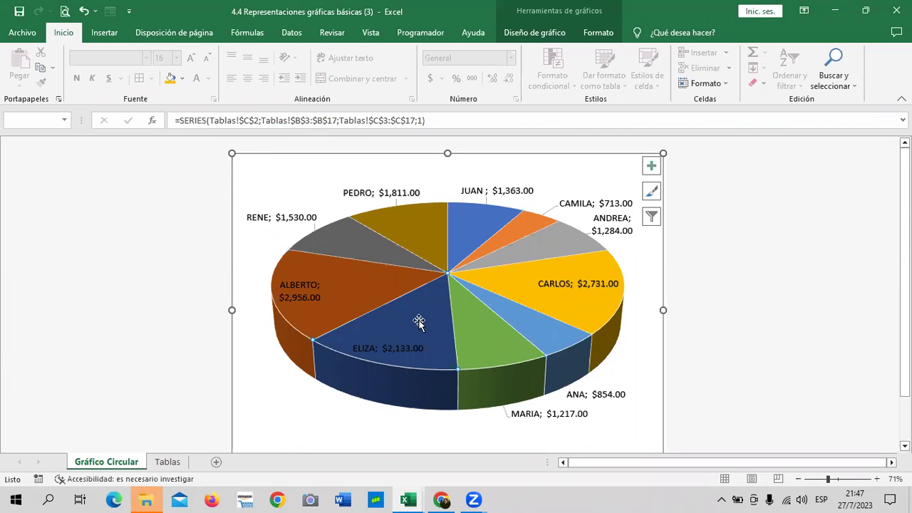
click(401, 349)
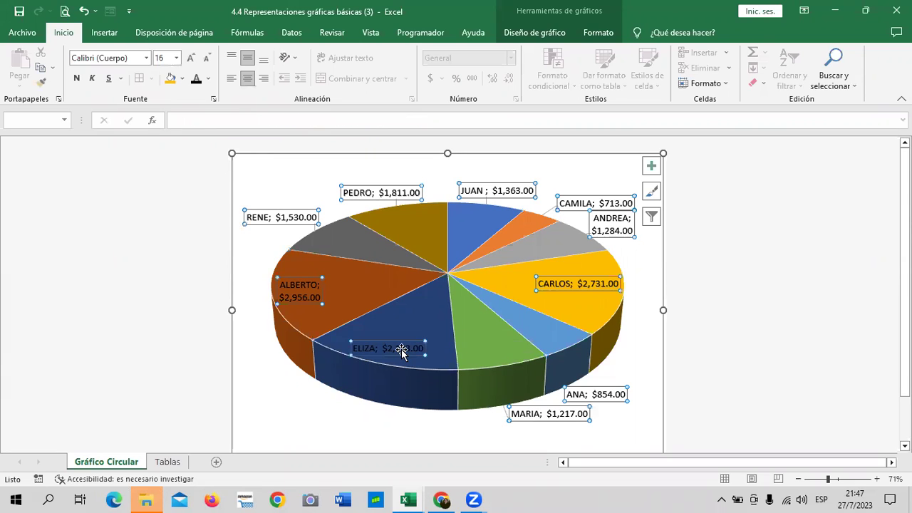
mouse_move(430, 354)
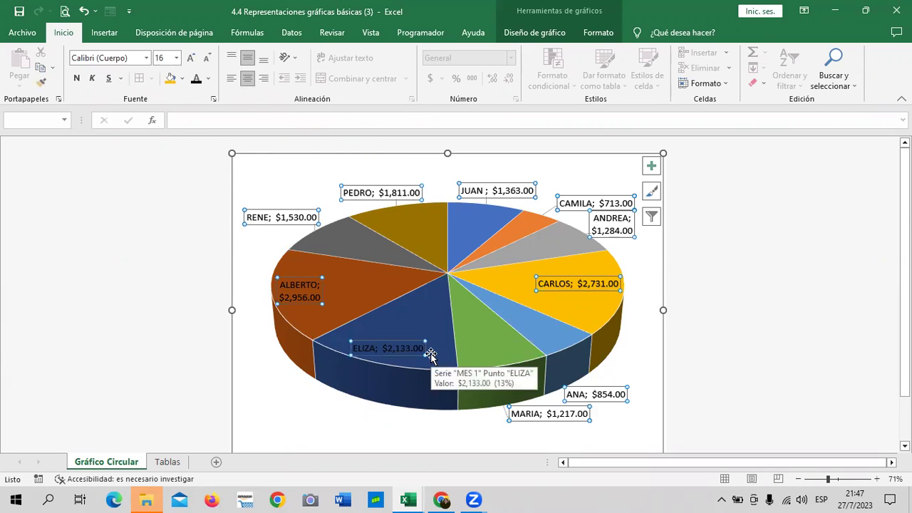
click(464, 349)
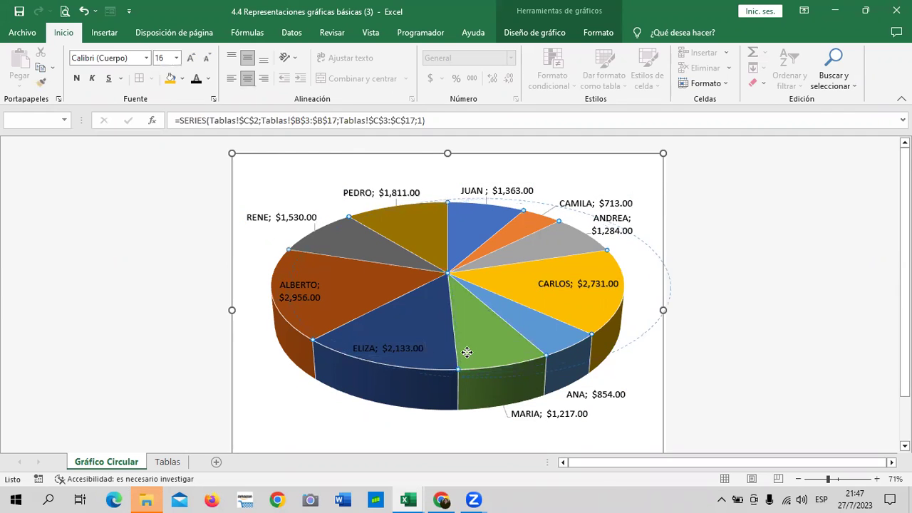
drag(467, 352, 467, 354)
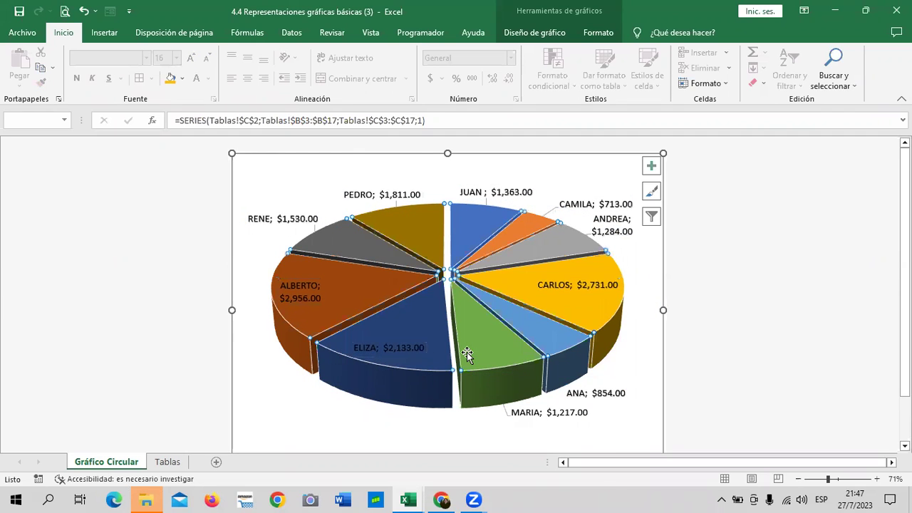
mouse_move(467, 351)
mouse_down()
mouse_move(464, 341)
mouse_move(470, 350)
mouse_up()
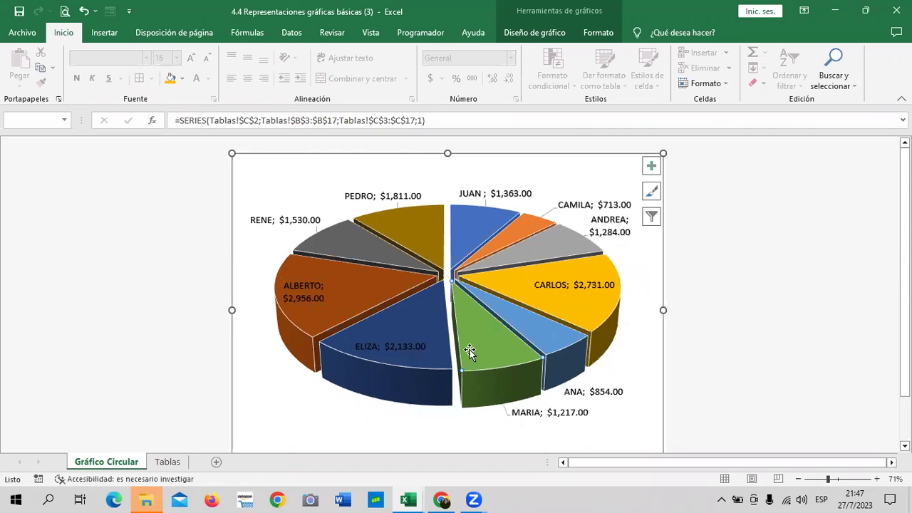
mouse_move(420, 329)
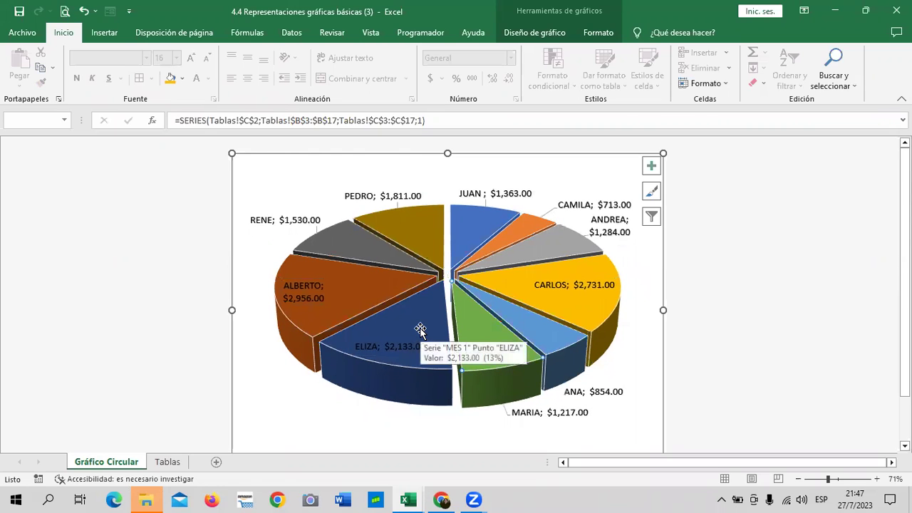
mouse_move(438, 244)
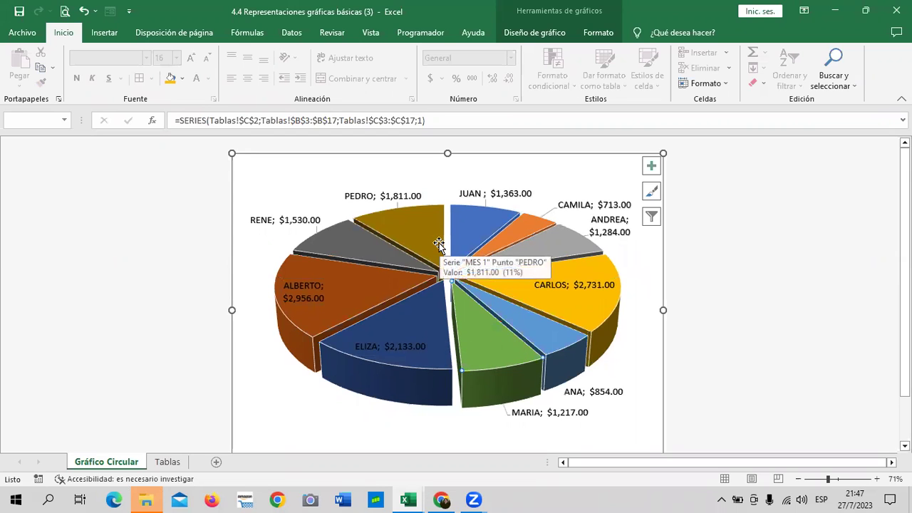
scroll(374, 412, down, 1)
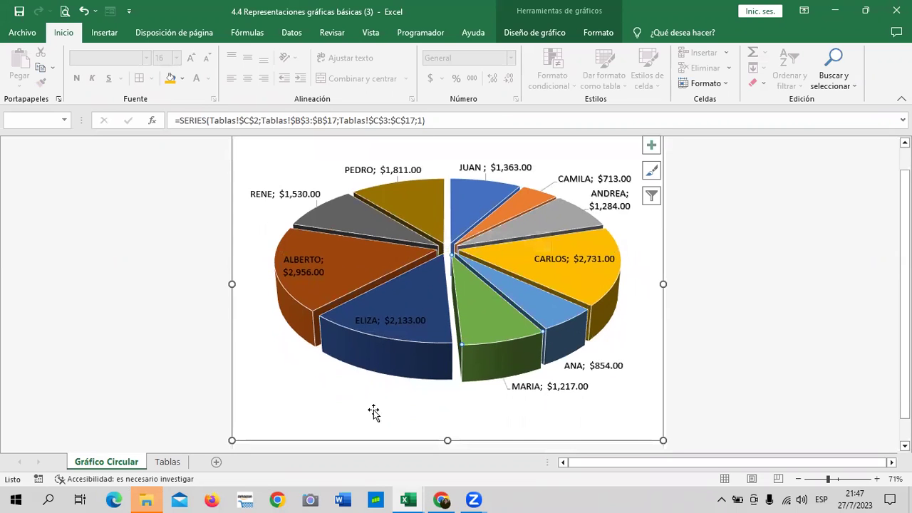
scroll(532, 427, up, 1)
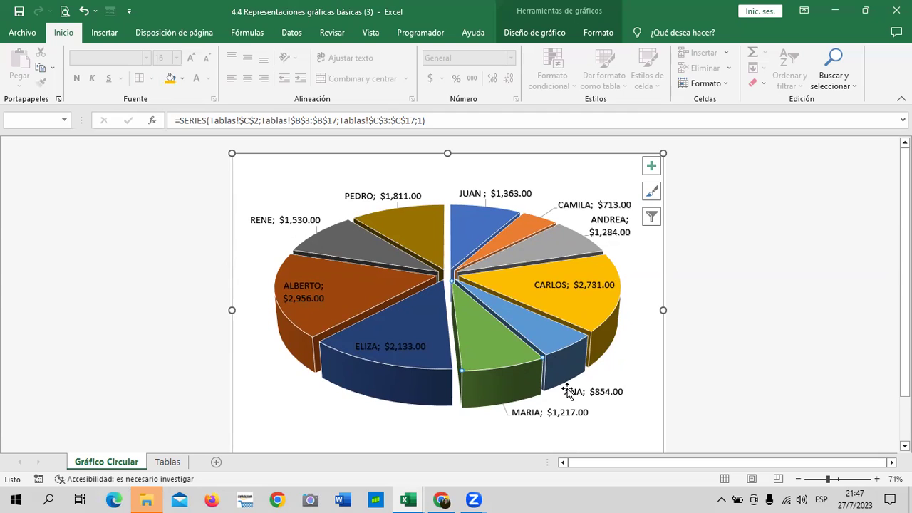
Move the MARIA value label up onto its green slice
drag(567, 391, 571, 361)
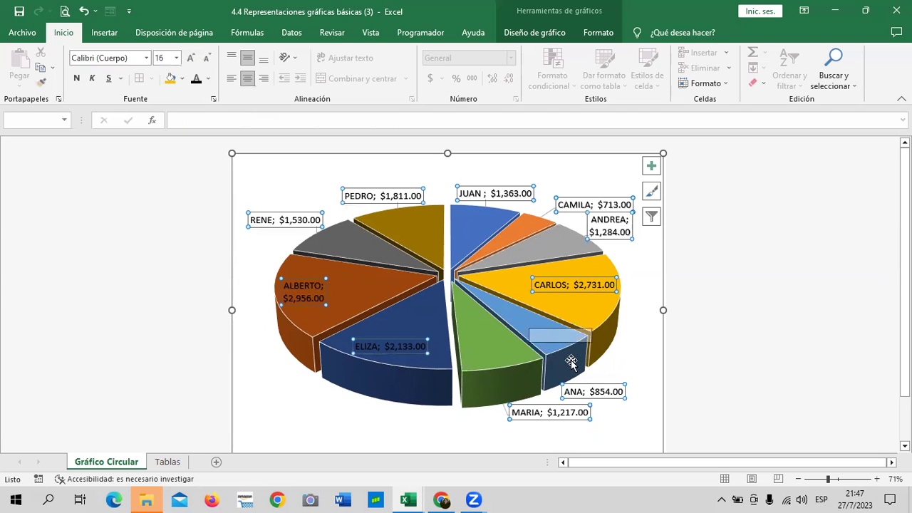
click(612, 386)
click(605, 391)
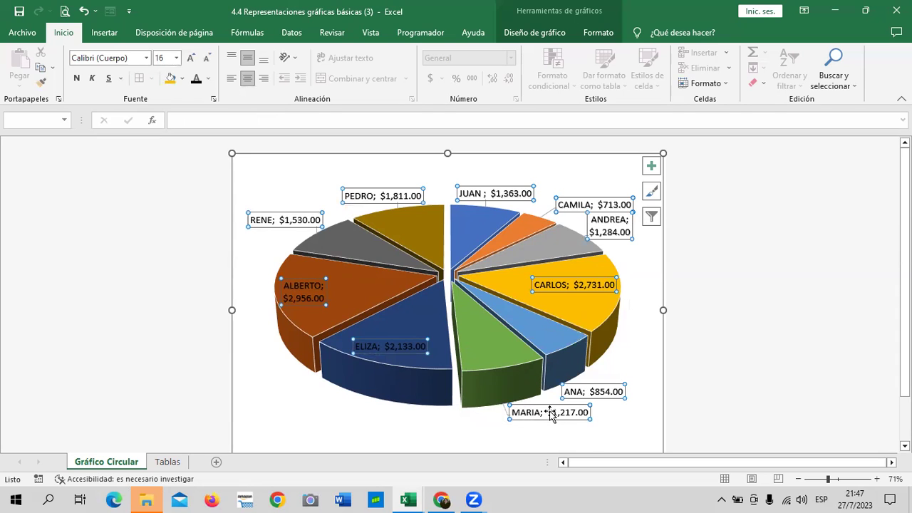
mouse_move(542, 411)
mouse_down()
mouse_move(496, 368)
mouse_move(507, 383)
mouse_up()
click(515, 393)
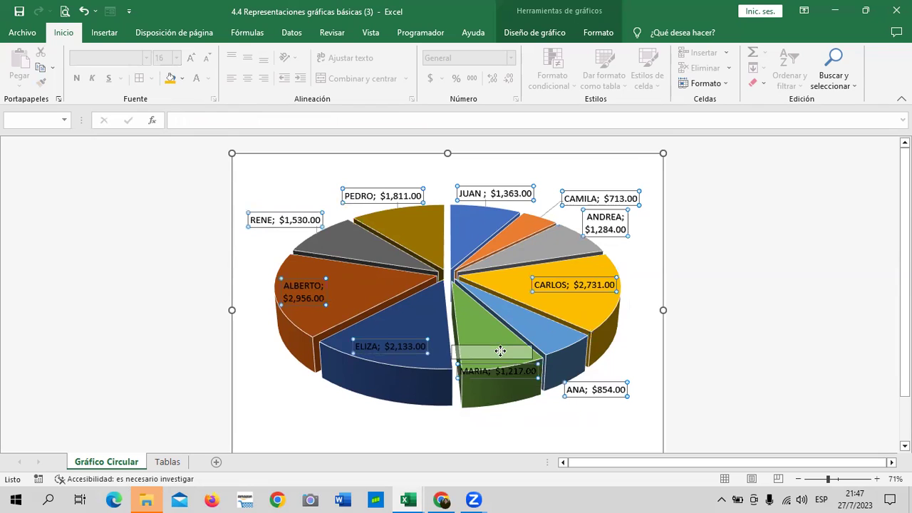
click(499, 384)
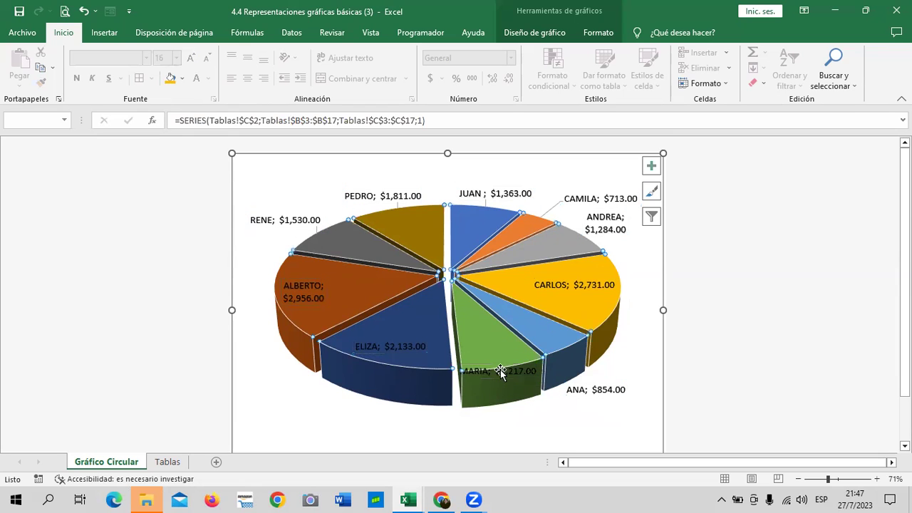
click(501, 371)
mouse_move(501, 371)
mouse_down()
mouse_move(500, 381)
mouse_move(503, 369)
mouse_up()
click(500, 381)
click(501, 376)
click(501, 375)
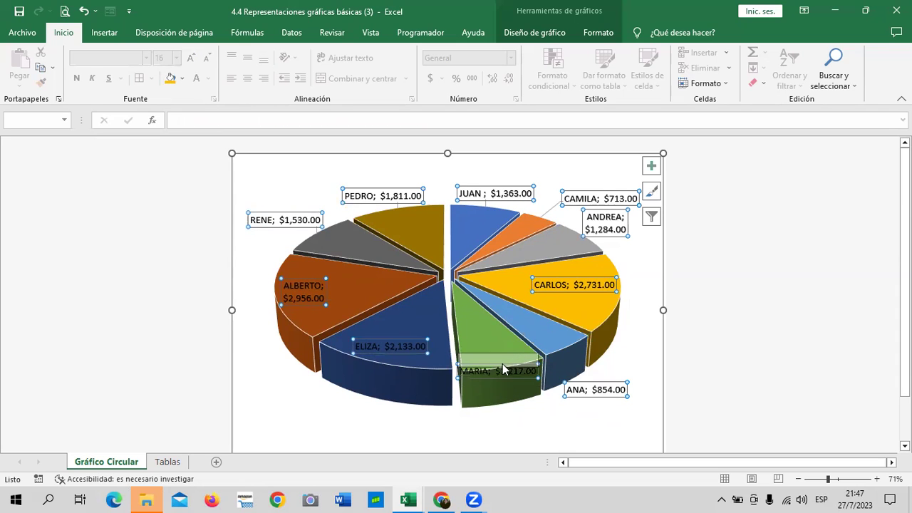
Move the ANA label up-left beside its slice
click(576, 393)
click(579, 407)
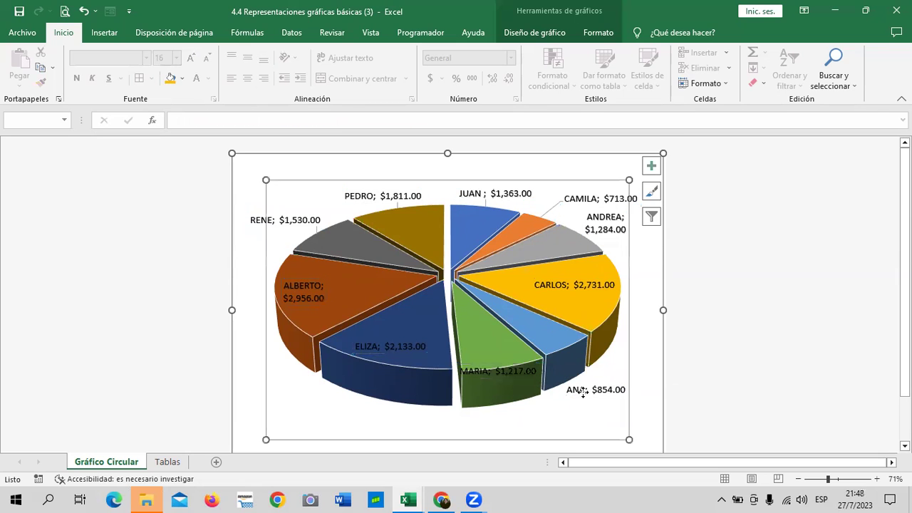
click(577, 391)
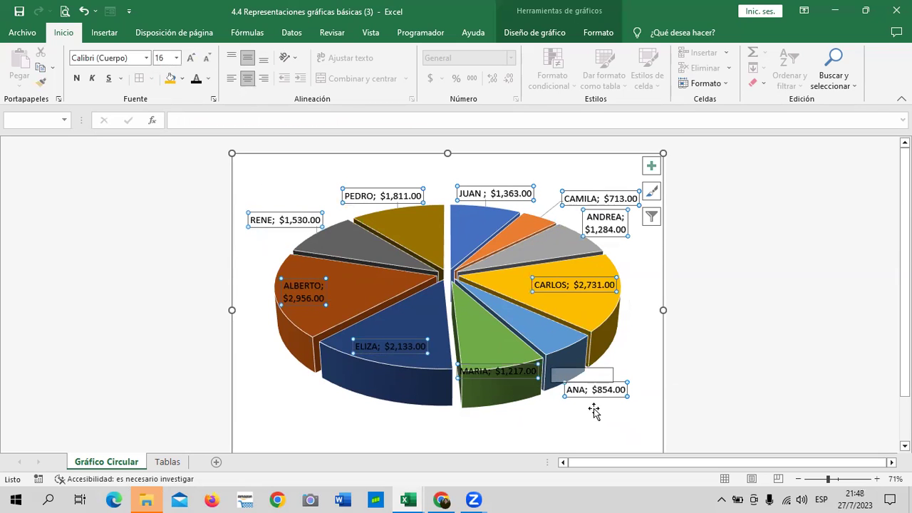
drag(597, 396, 602, 391)
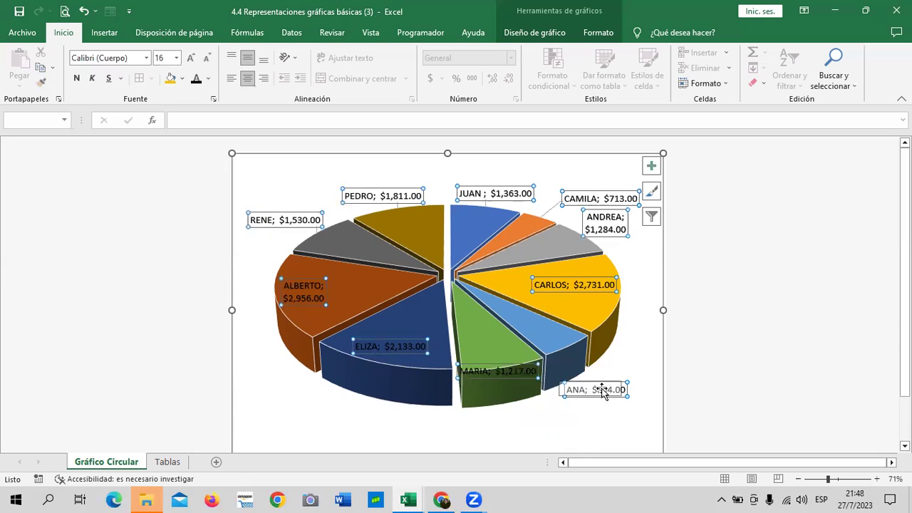
click(602, 391)
drag(603, 391, 588, 373)
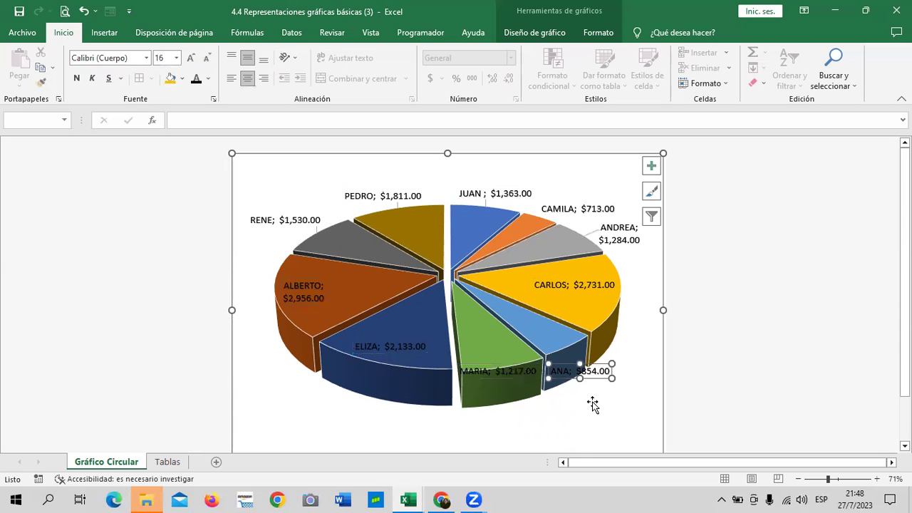
click(588, 410)
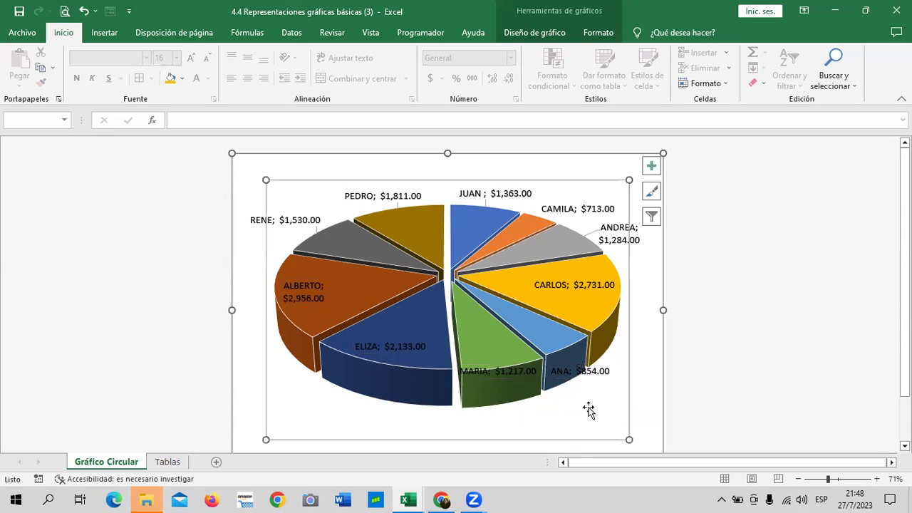
Push all the slices back together into a single pie
click(506, 375)
click(505, 375)
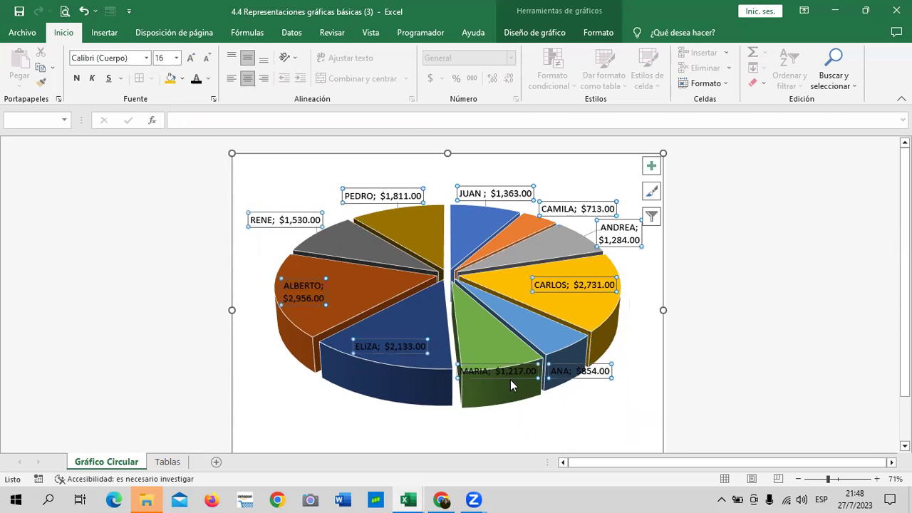
click(512, 378)
drag(503, 353, 503, 354)
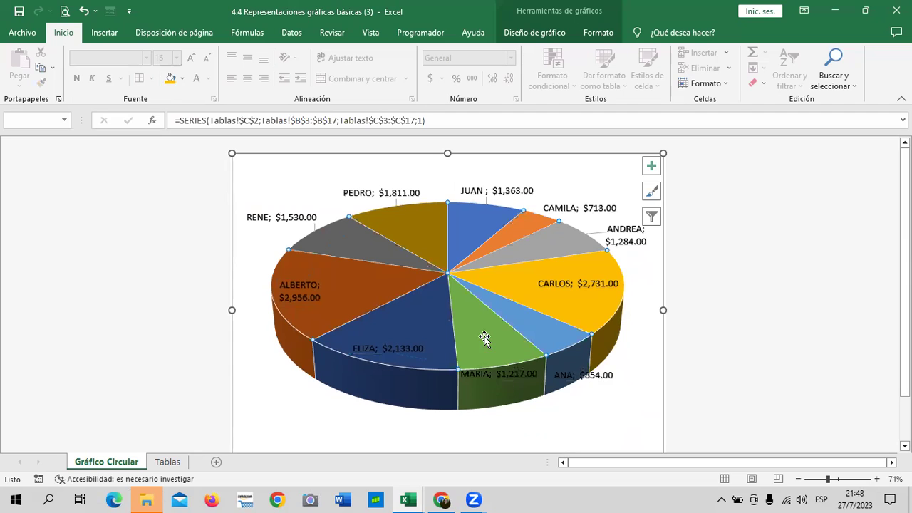
Pull the PEDRO, ELIZA, MARIA, ANA, CARLOS and ANDREA slices out of the pie
click(431, 340)
click(579, 332)
click(607, 313)
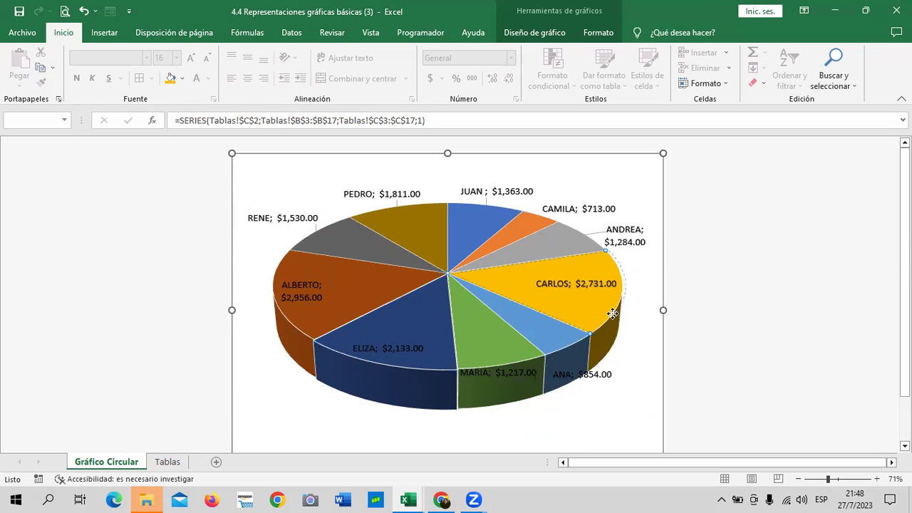
click(404, 284)
drag(437, 261, 432, 248)
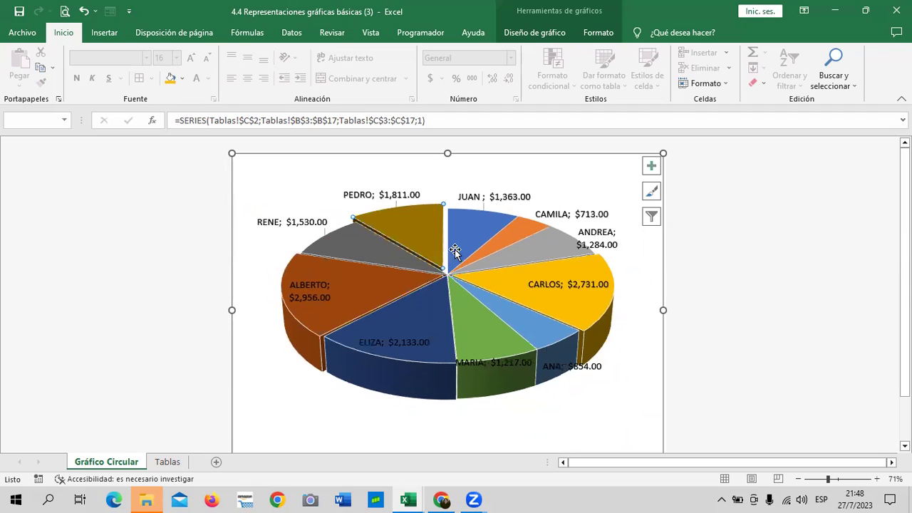
drag(451, 305, 535, 319)
click(568, 303)
drag(561, 288, 574, 289)
click(547, 250)
mouse_move(546, 251)
mouse_down()
mouse_move(520, 224)
mouse_move(471, 214)
mouse_move(420, 221)
mouse_up()
Separate the CAMILA, JUAN, PEDRO, RENE and ALBERTO slices to finish exploding the pie
click(518, 228)
click(467, 221)
click(425, 226)
click(378, 243)
drag(378, 244, 371, 240)
click(360, 274)
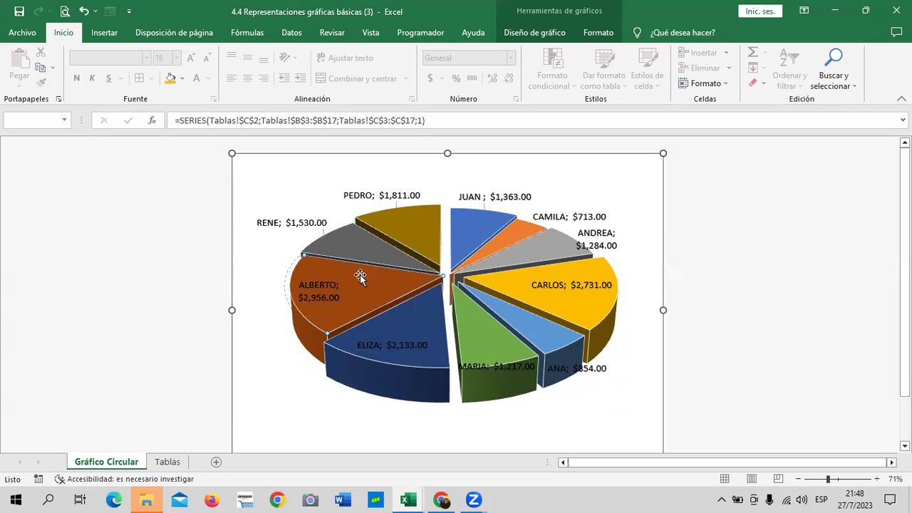
drag(360, 274, 354, 278)
click(602, 416)
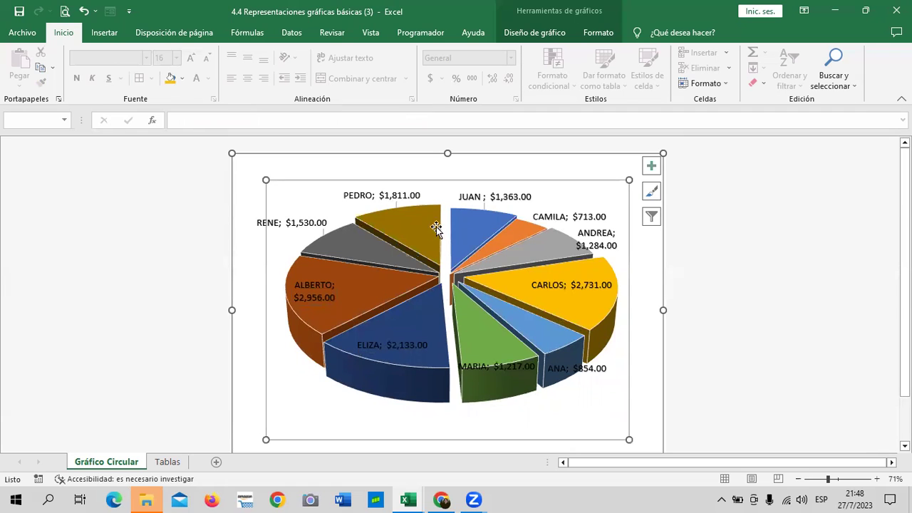
Filter the chart to plot the MES 2 series and enlarge the data labels to 10.5
click(651, 217)
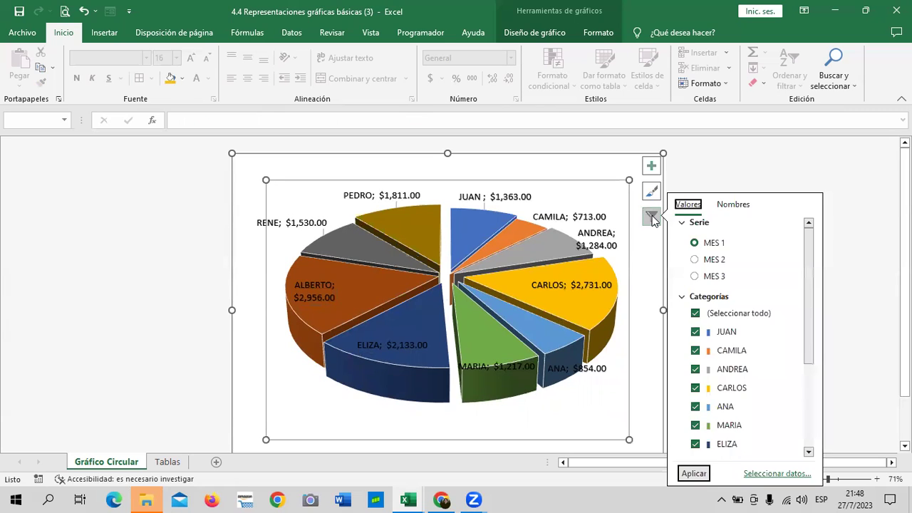
click(710, 260)
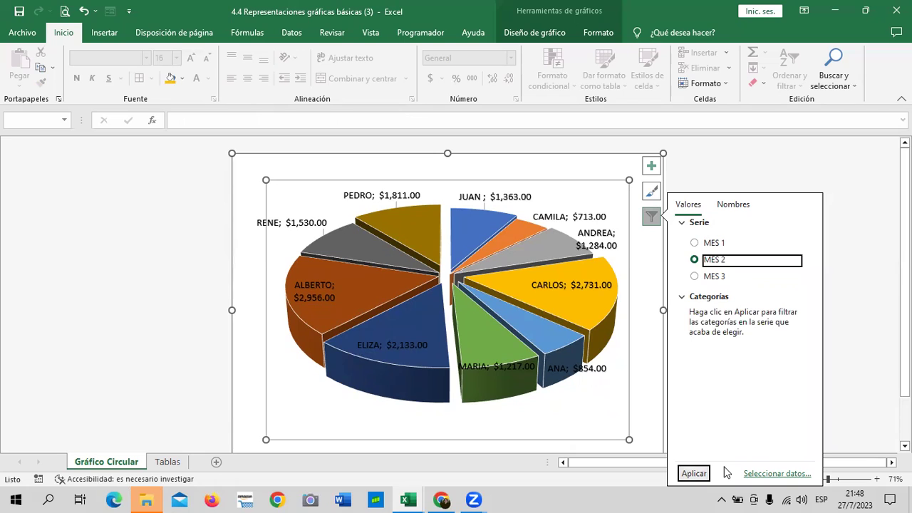
key(Return)
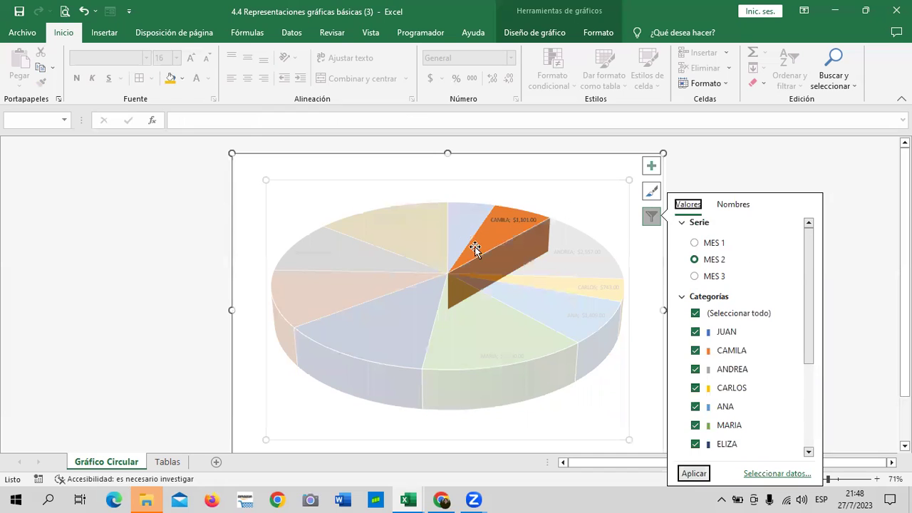
click(697, 174)
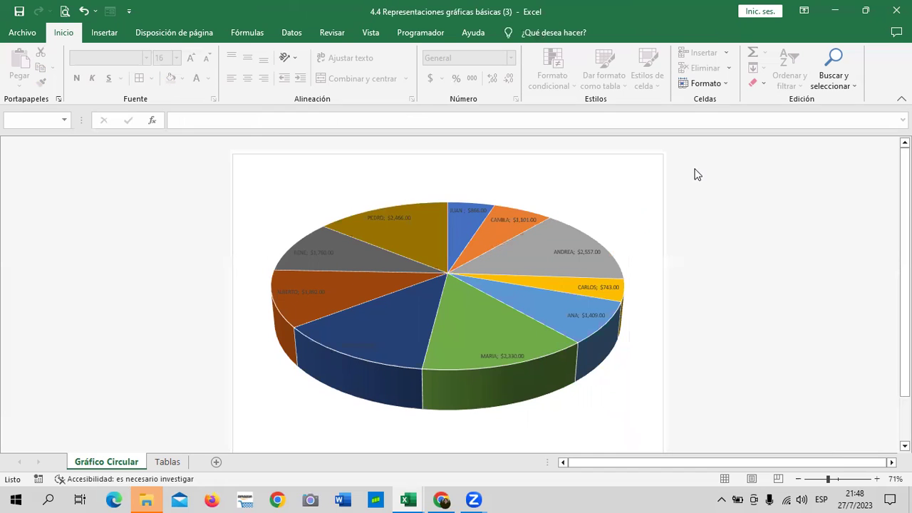
click(580, 287)
click(189, 59)
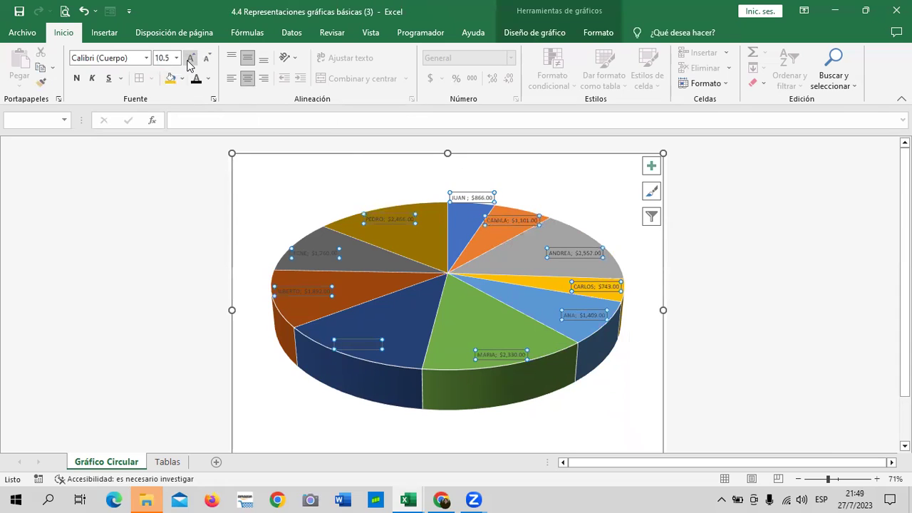
Enlarge the data label text to size 12
click(596, 32)
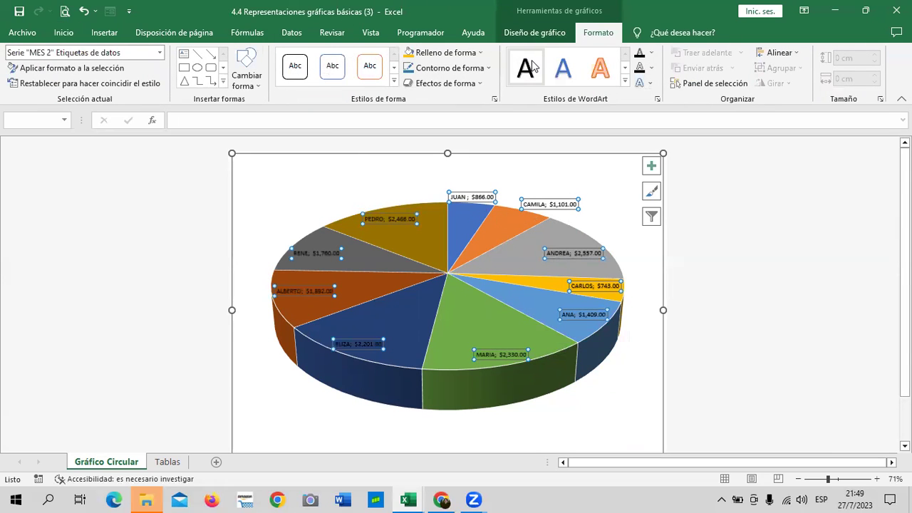
click(65, 34)
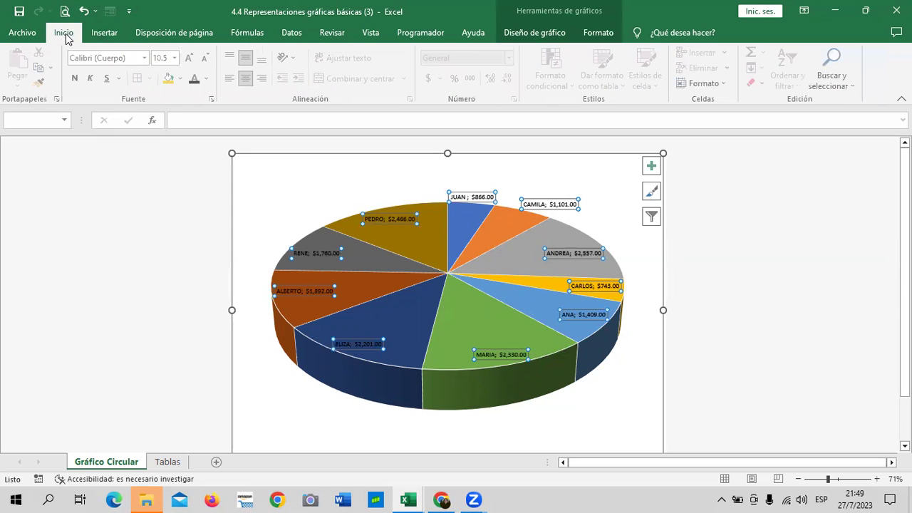
click(190, 58)
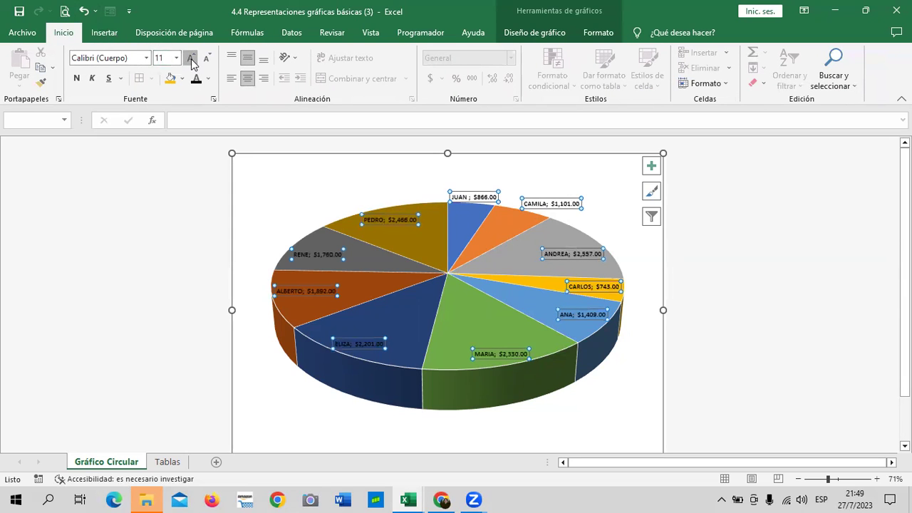
click(191, 60)
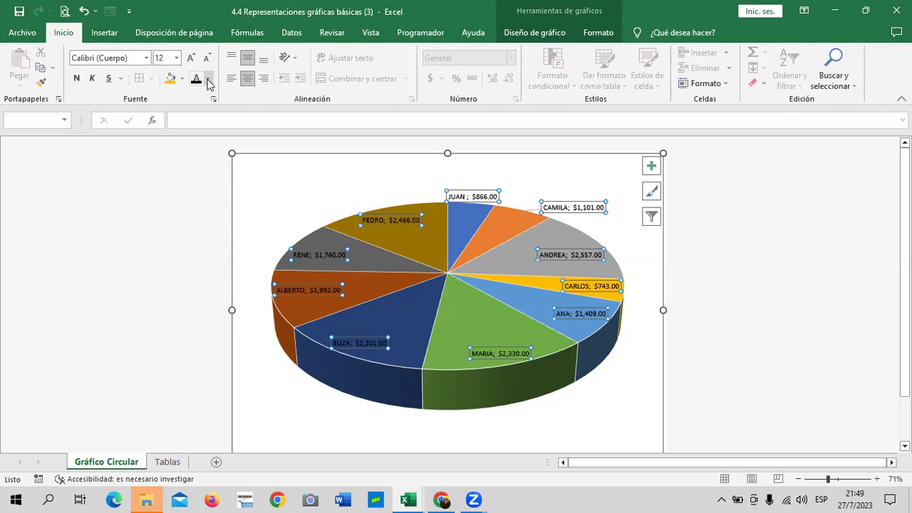
Set the label font colour to Automático black after trying white and dark blue
click(209, 79)
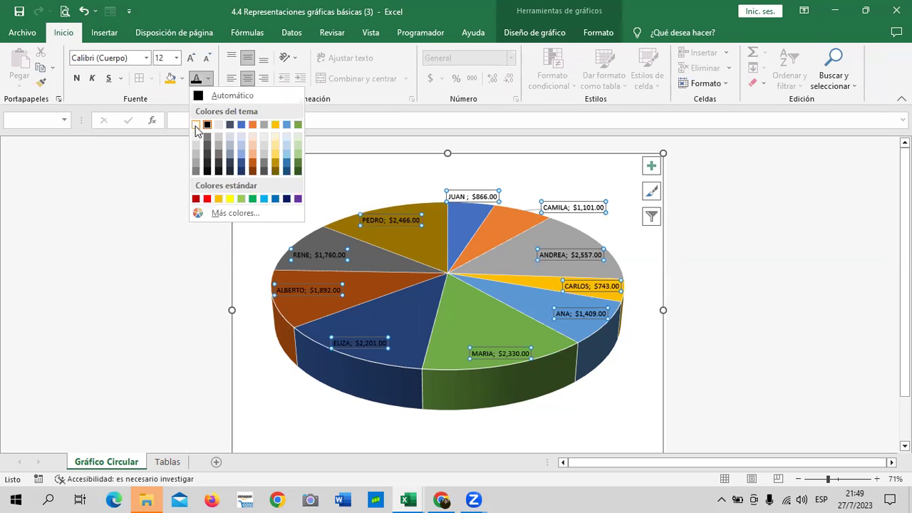
click(196, 126)
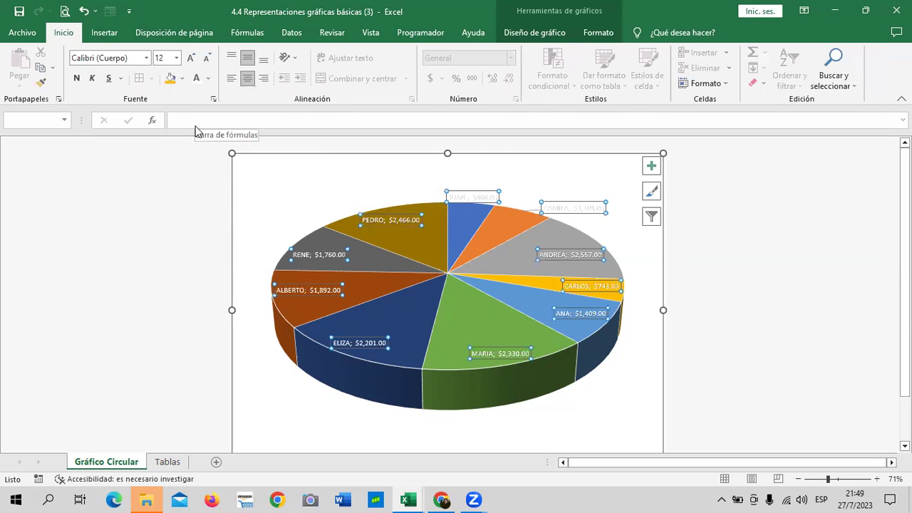
click(208, 79)
click(240, 126)
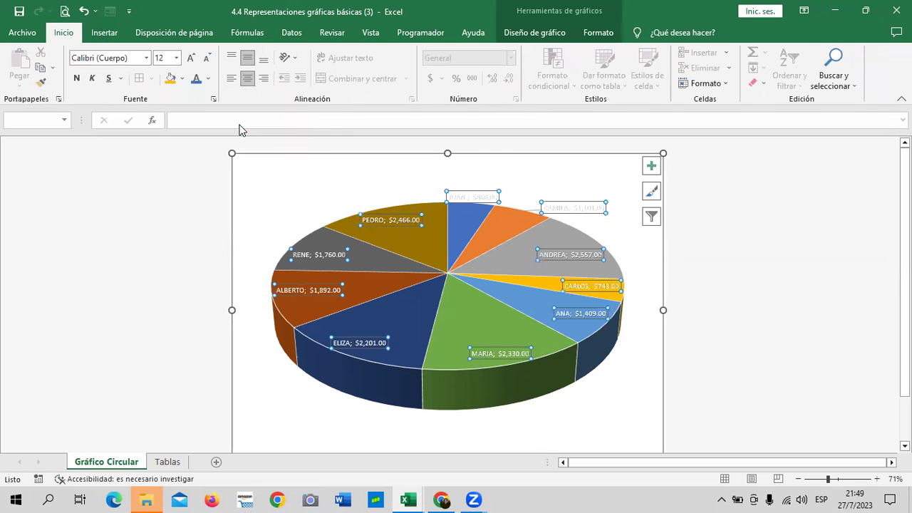
click(209, 80)
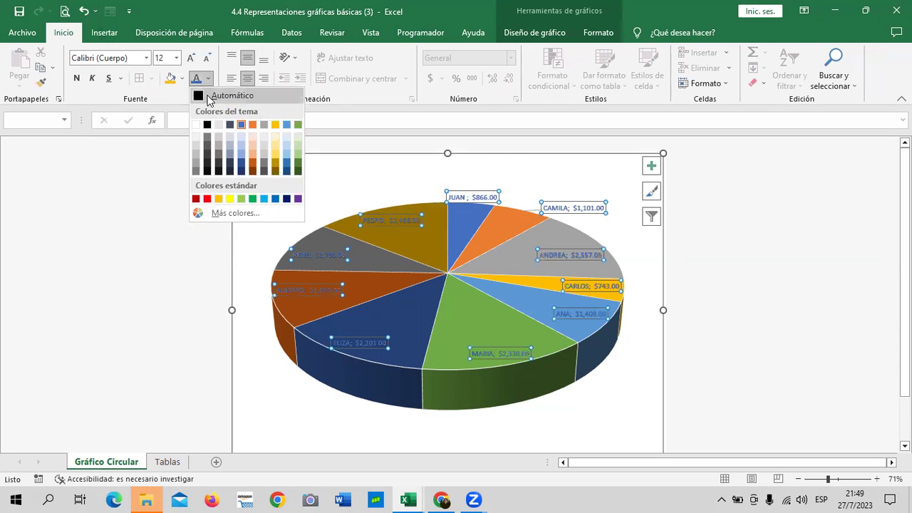
click(199, 96)
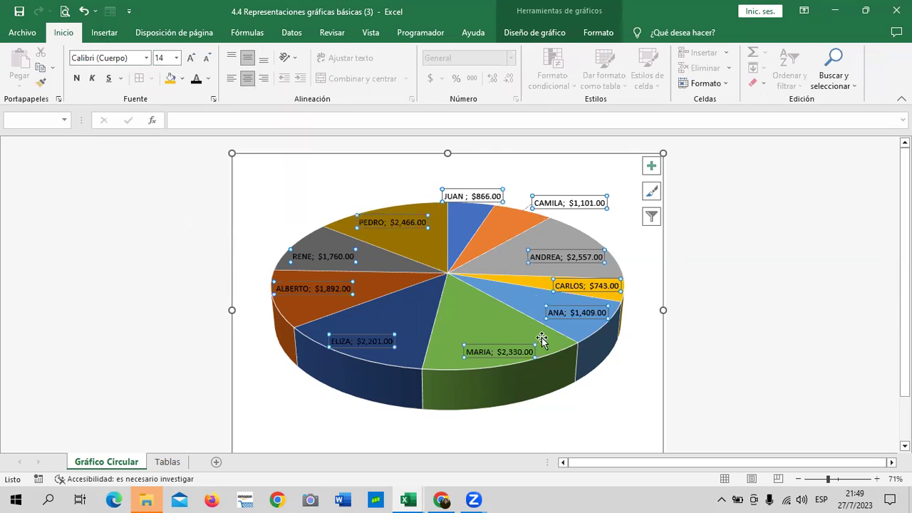
click(597, 407)
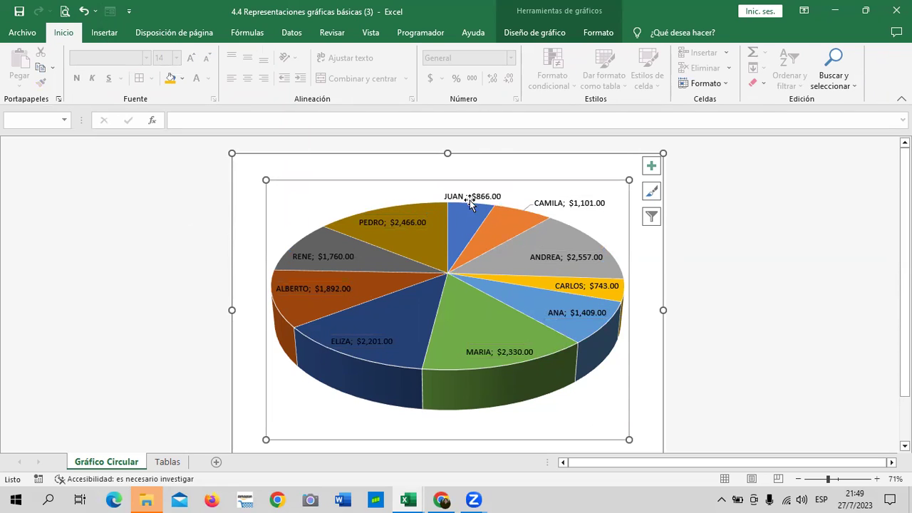
Drag the MES 2 pie series to pull its slices apart, then reselect the series
click(466, 319)
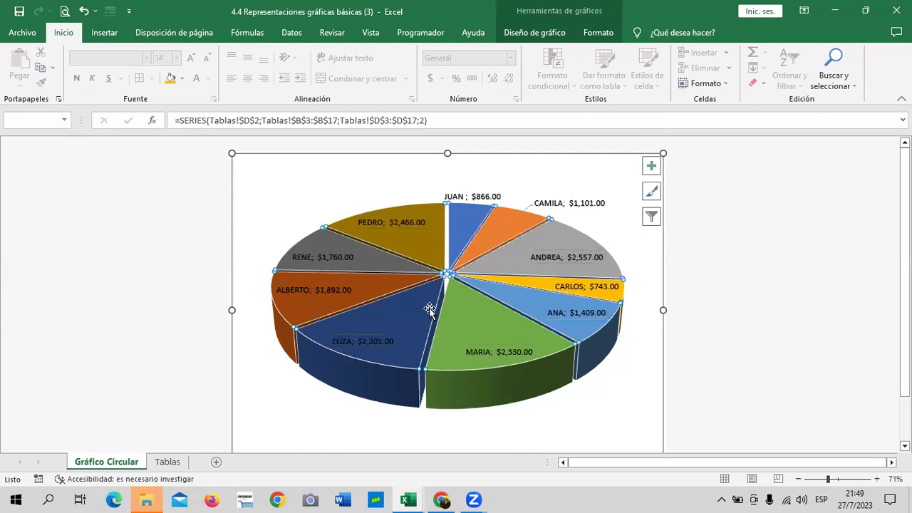
drag(454, 314, 470, 334)
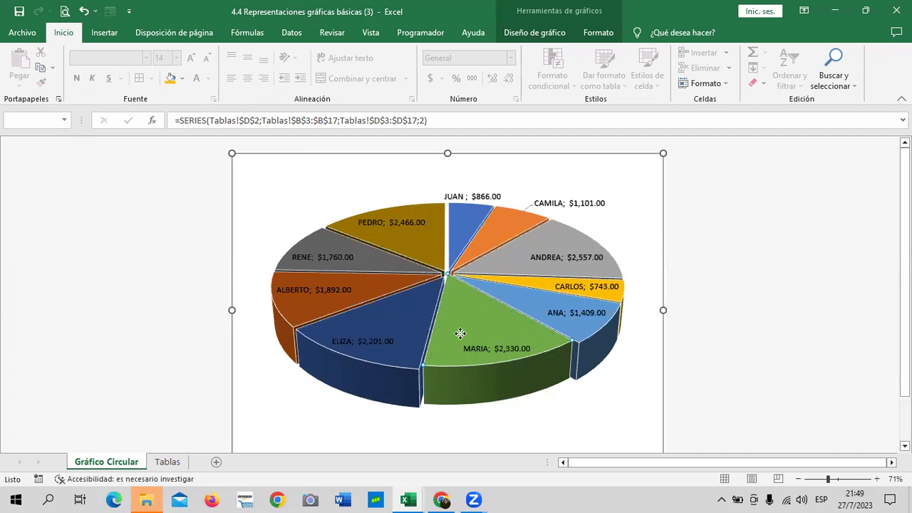
click(607, 404)
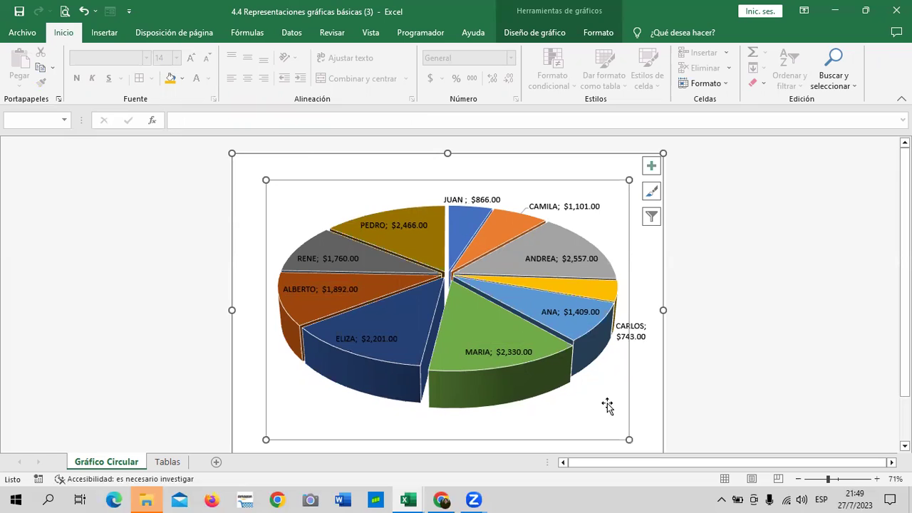
click(546, 377)
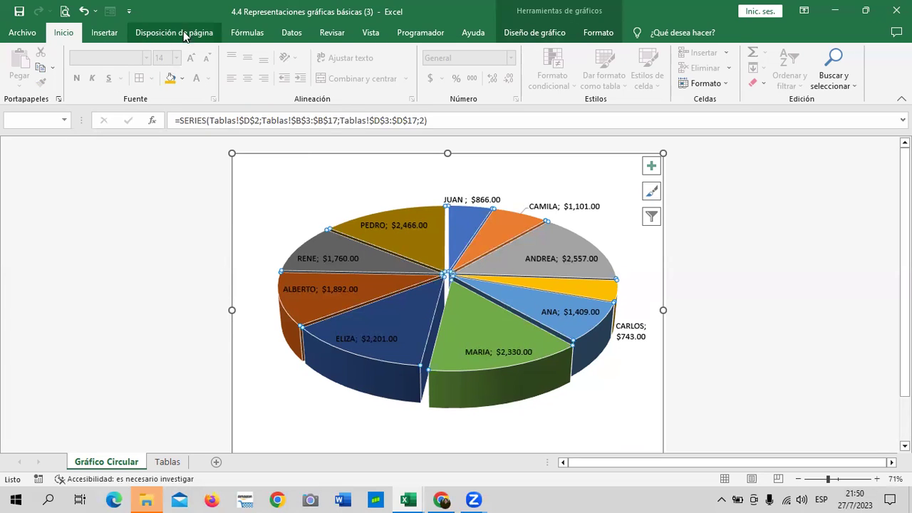
click(546, 32)
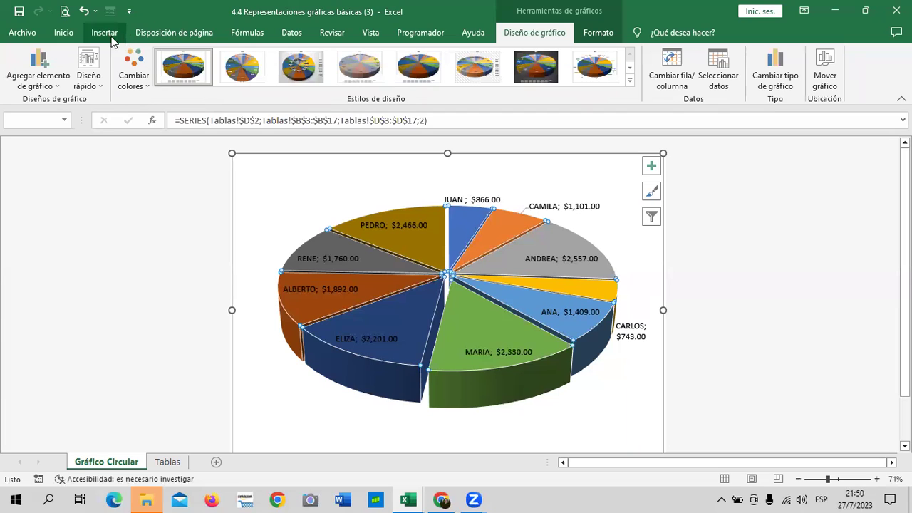
mouse_move(506, 365)
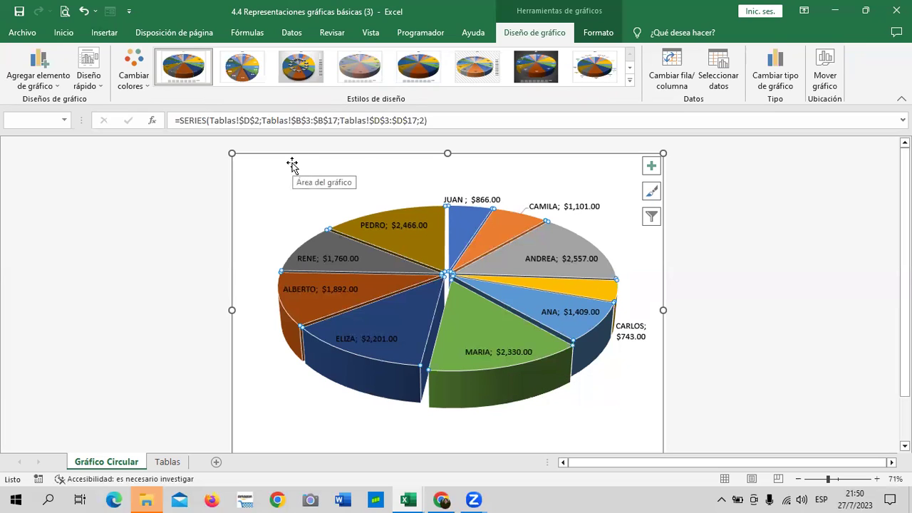
Apply quick layout Diseño 1, adding the MES 2 title and name-and-percentage labels
click(97, 86)
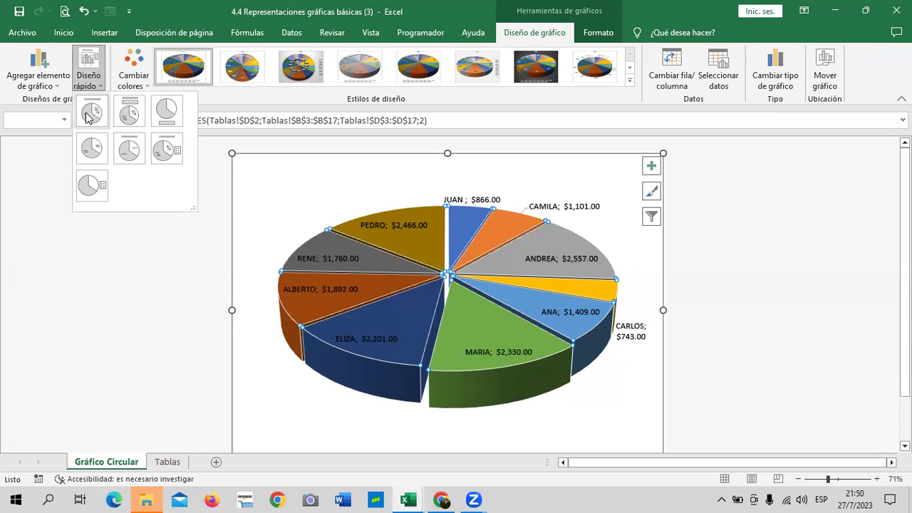
click(90, 112)
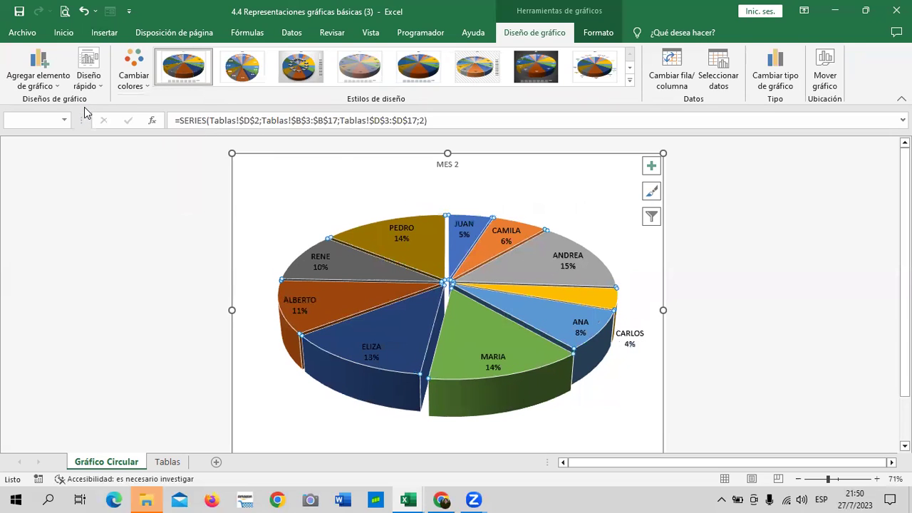
click(481, 370)
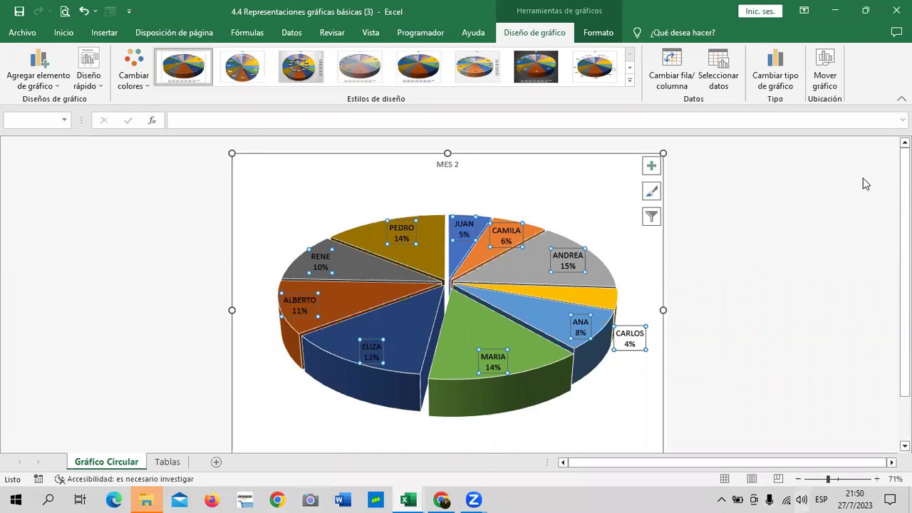
click(636, 255)
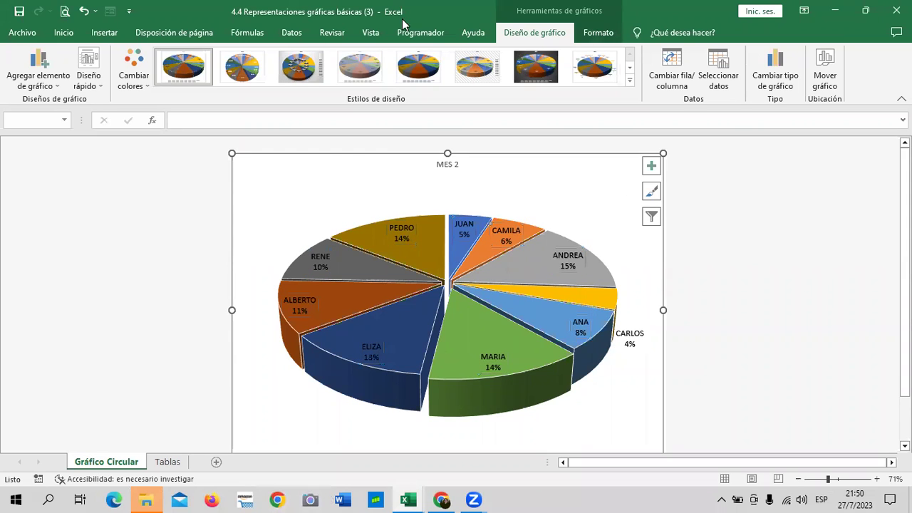
Turn the data labels into Llamada de datos callout boxes outside each slice and select them
click(61, 85)
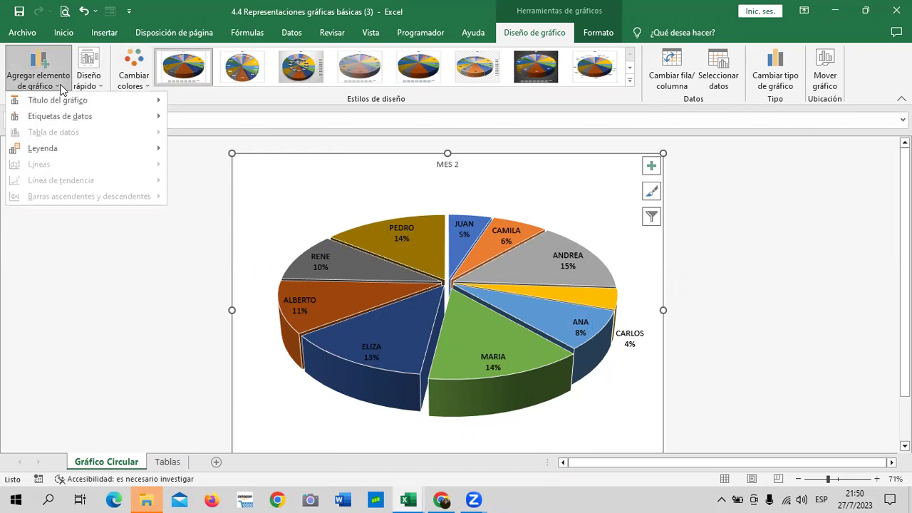
mouse_move(64, 100)
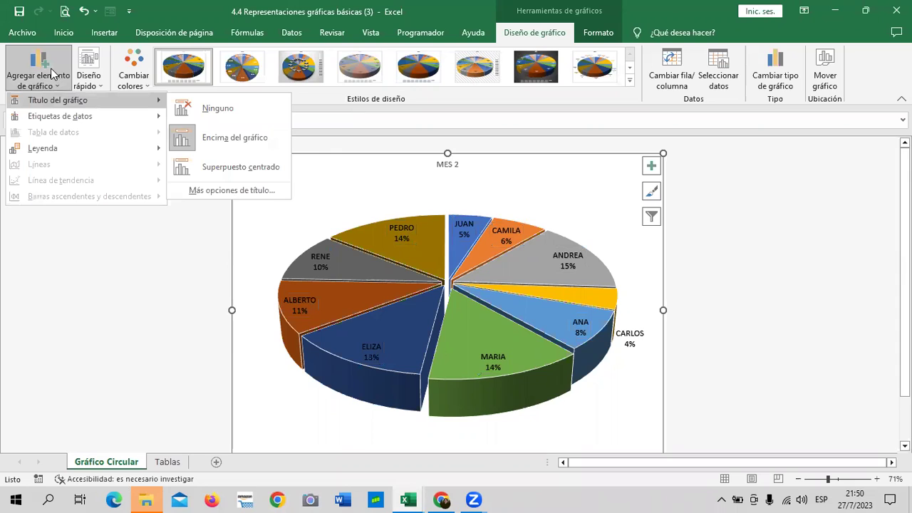
mouse_move(72, 121)
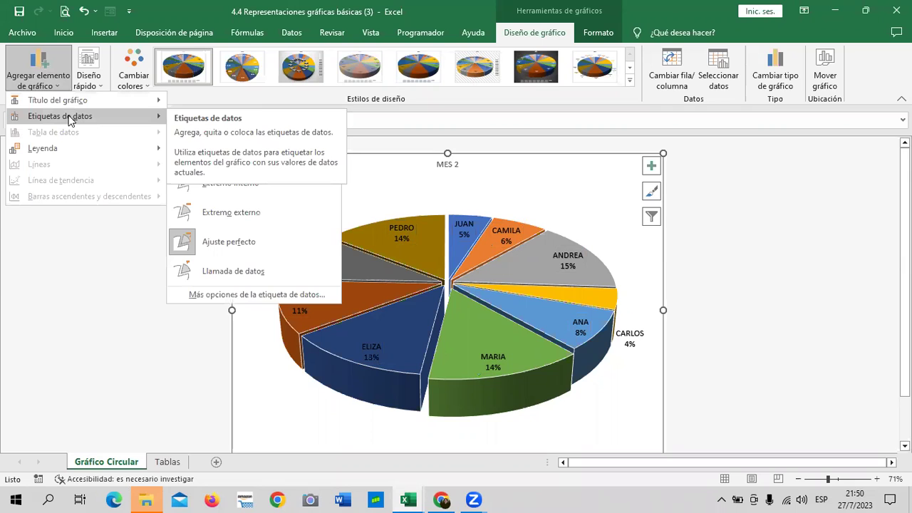
click(215, 269)
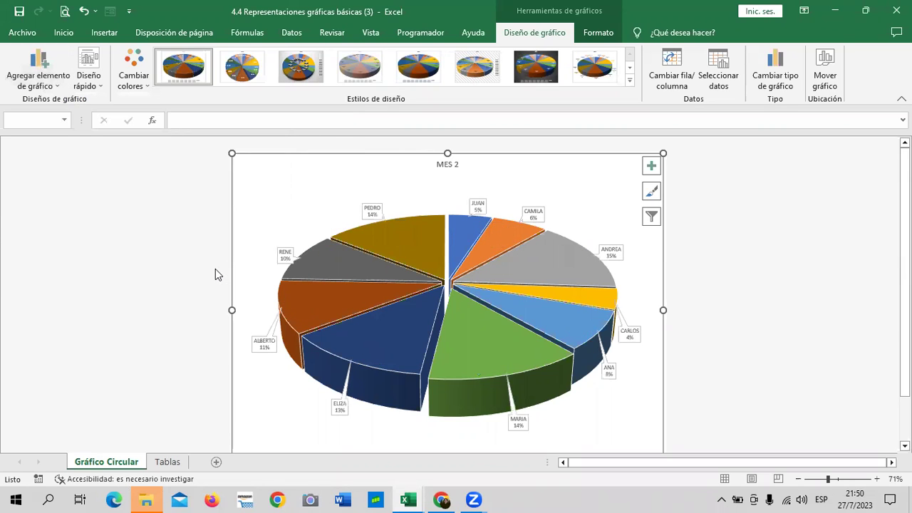
click(536, 212)
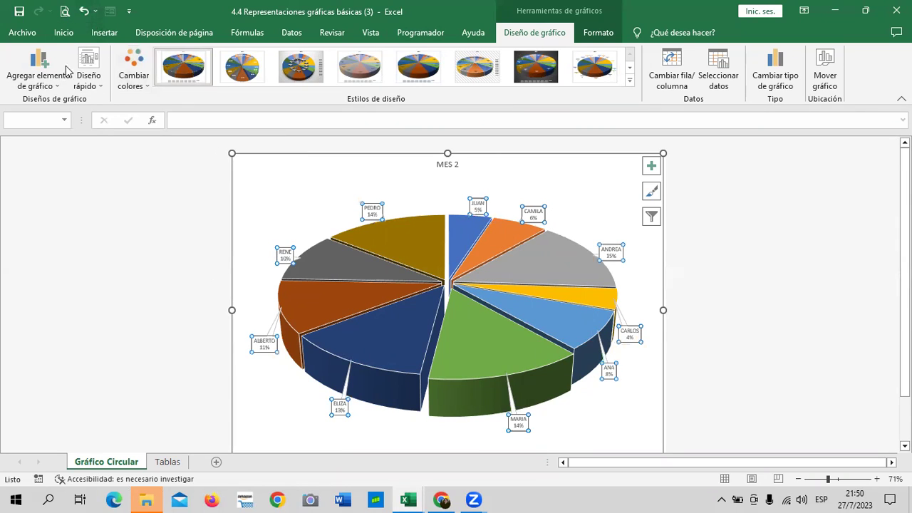
click(69, 34)
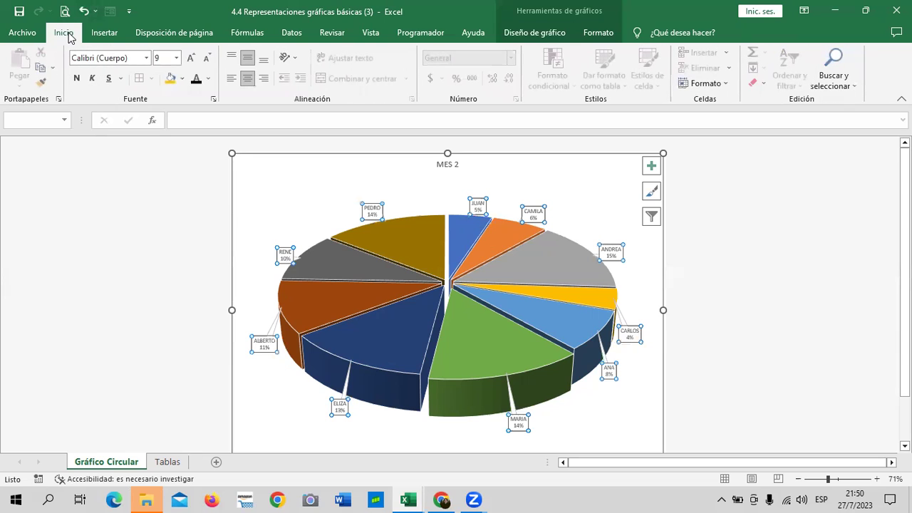
Enlarge the callout labels to 12 pt and reapply the font colour
click(191, 58)
click(191, 57)
click(191, 58)
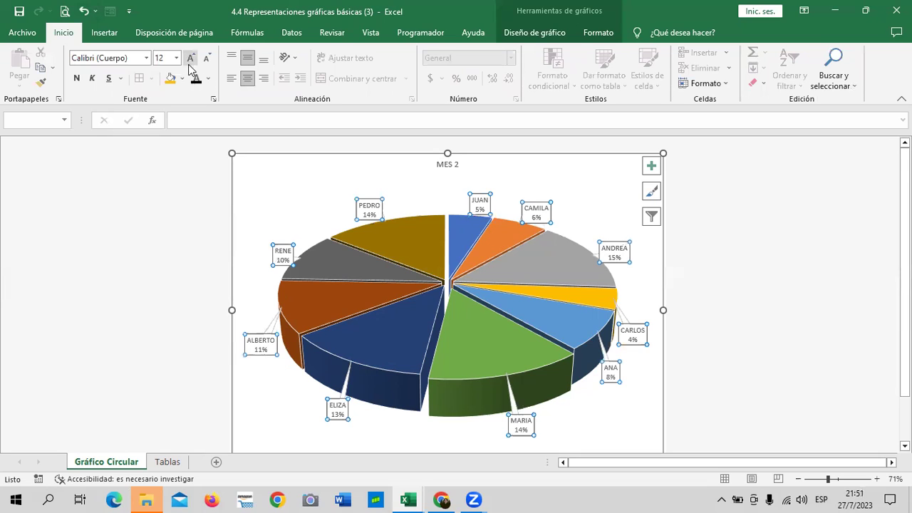
click(199, 82)
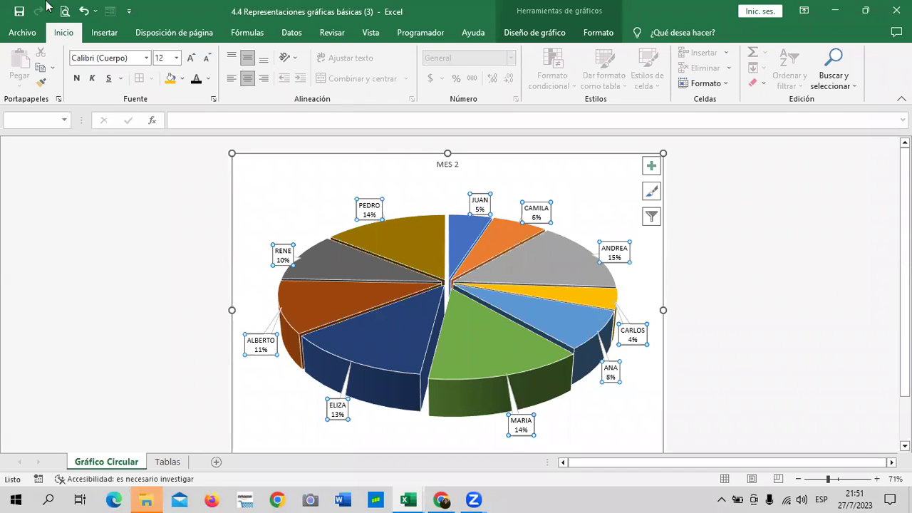
Select the pie series and bring up the Título del gráfico placement choices
click(383, 235)
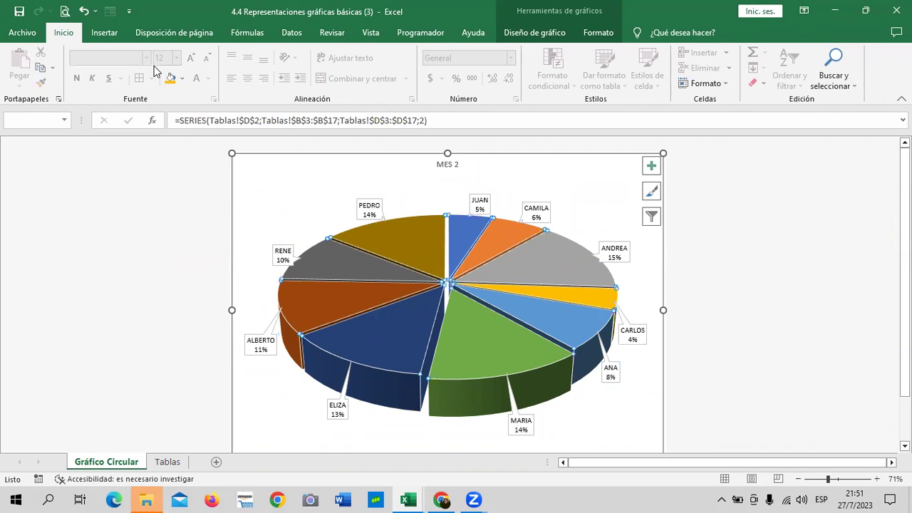
click(547, 33)
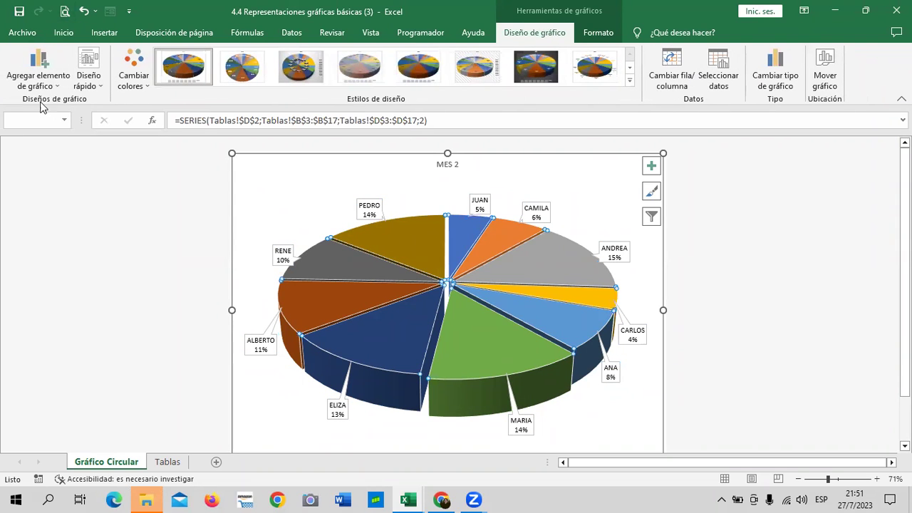
click(39, 78)
mouse_move(74, 106)
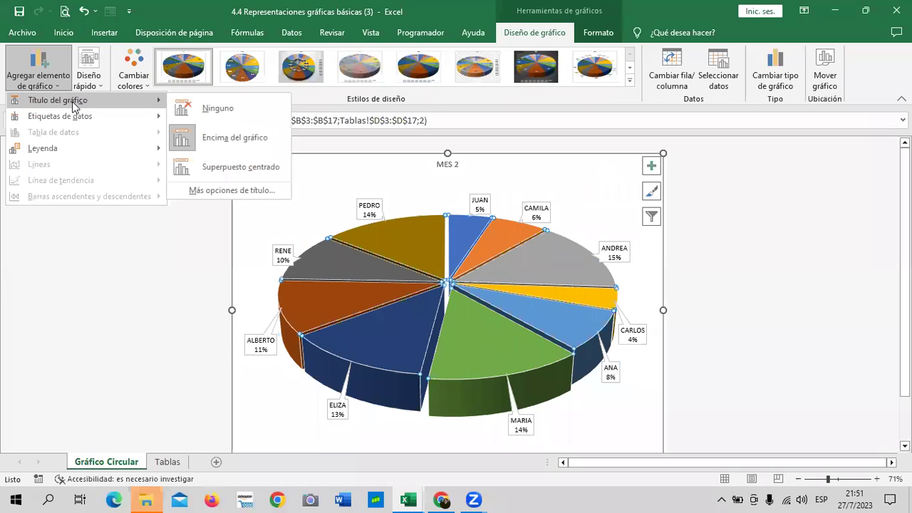
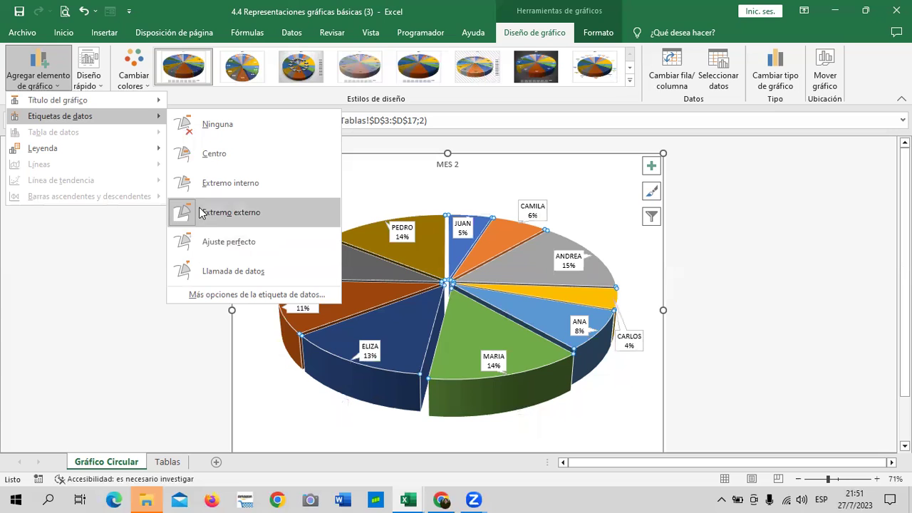
Add callout data labels with each seller's name and percentage to the MES 2 pie, leaving out the legend
click(205, 271)
click(55, 85)
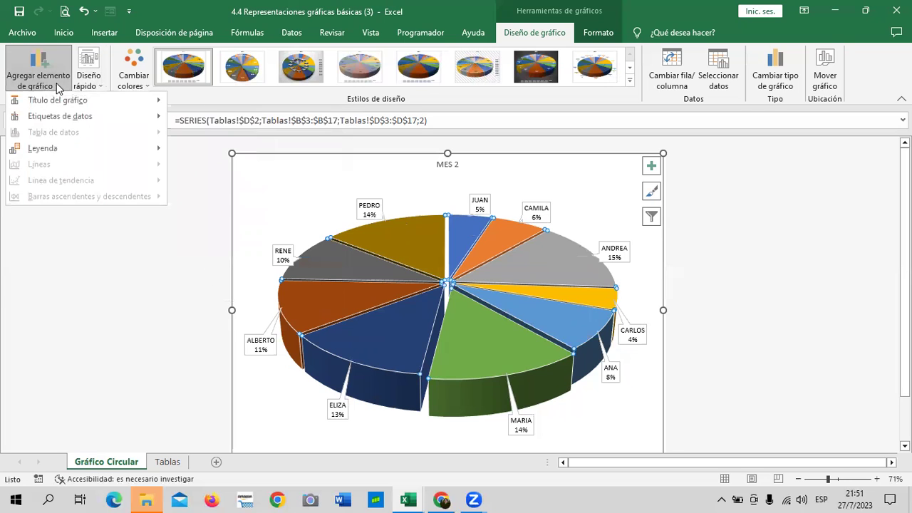
mouse_move(66, 150)
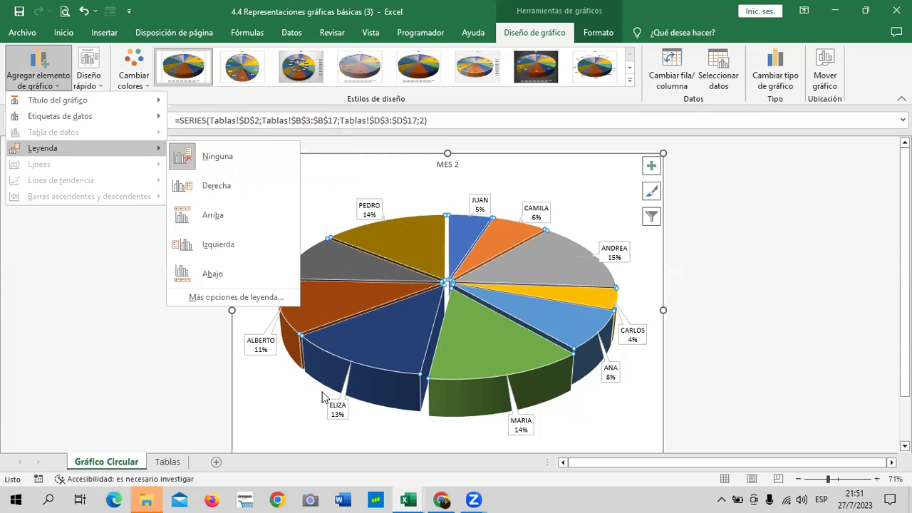
click(292, 398)
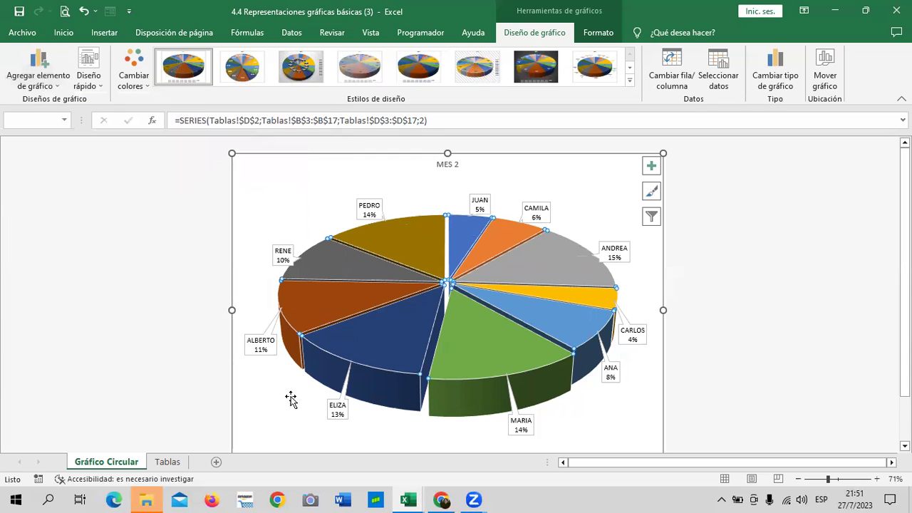
click(407, 315)
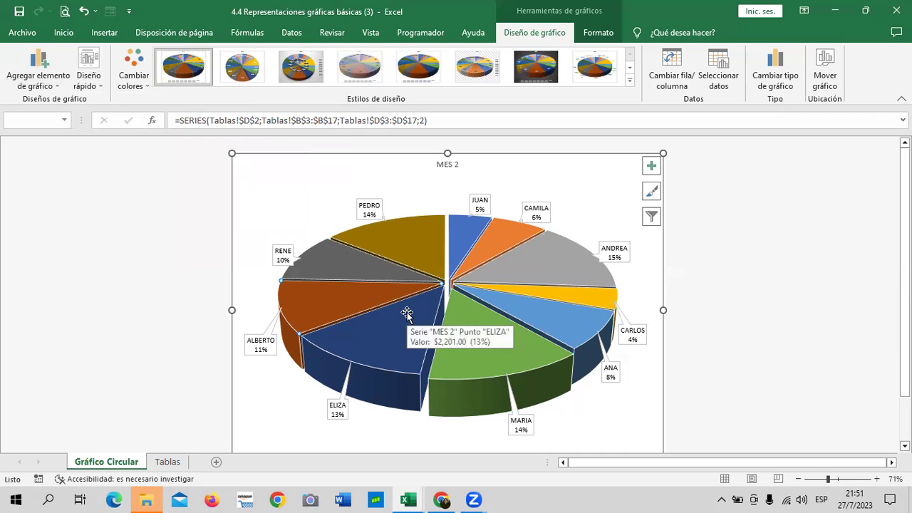
click(479, 202)
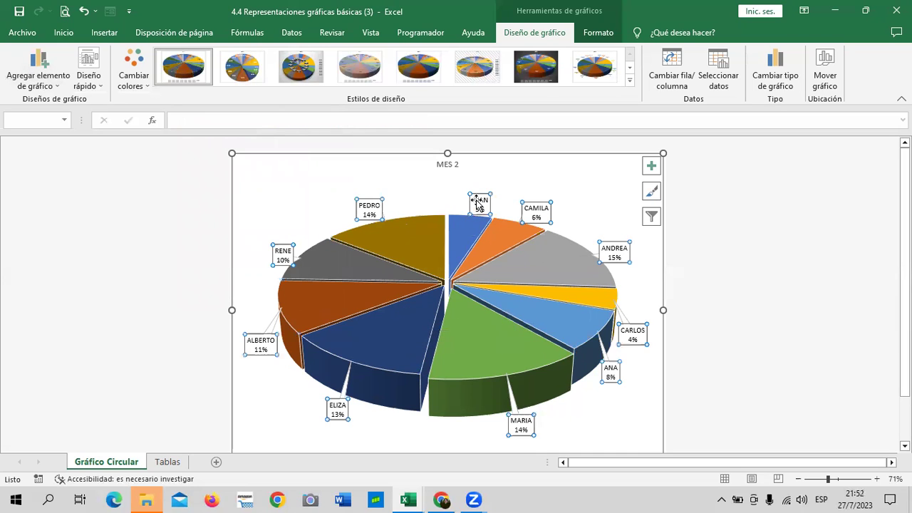
Raise the MES 2 pie's callout label font size to 16 points
click(63, 32)
click(189, 59)
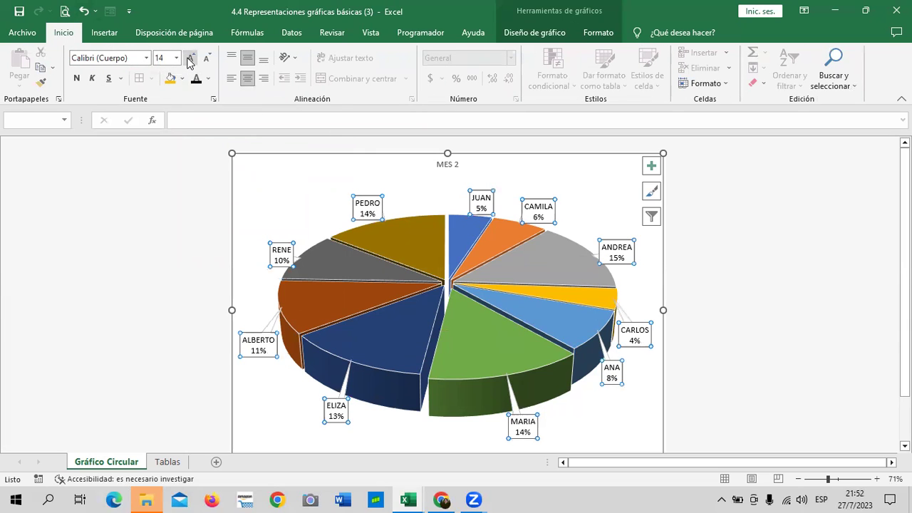
click(187, 59)
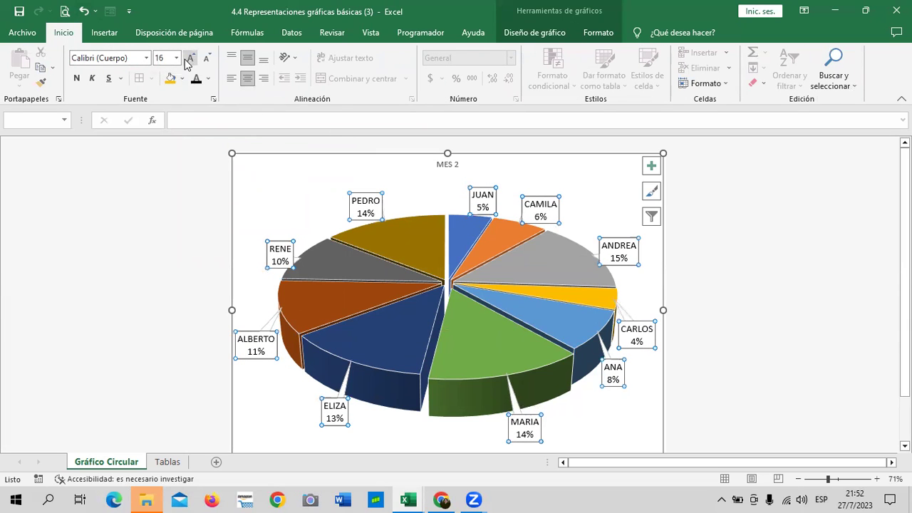
click(610, 439)
click(644, 285)
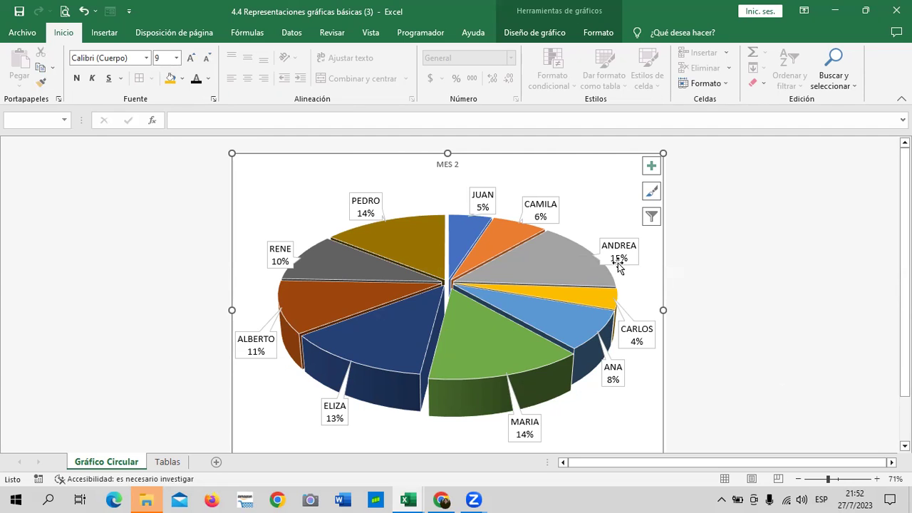
mouse_move(416, 240)
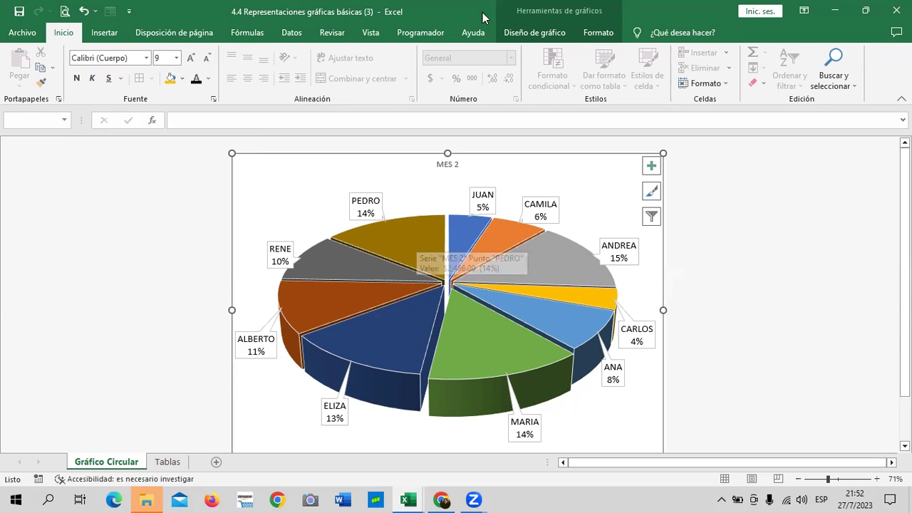
click(552, 34)
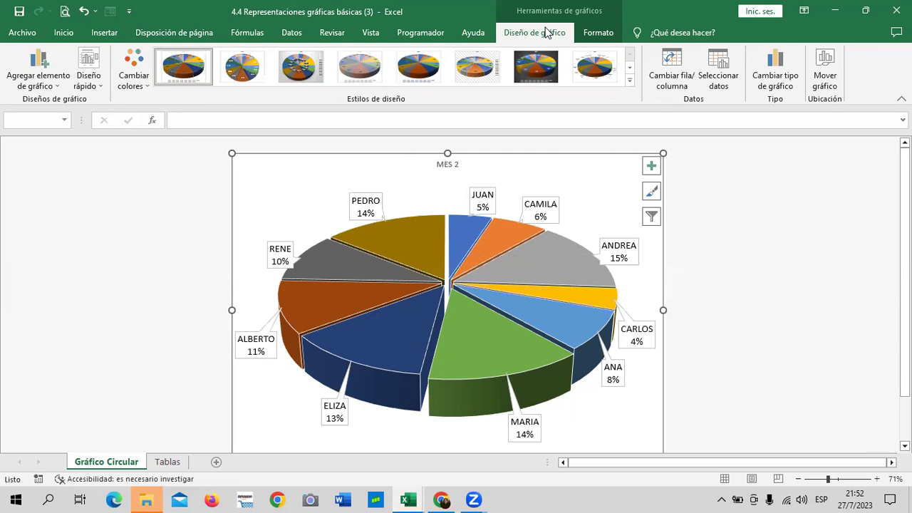
Apply the bold, saturated chart style, then the dark-gray-background style to the MES 2 pie
click(652, 191)
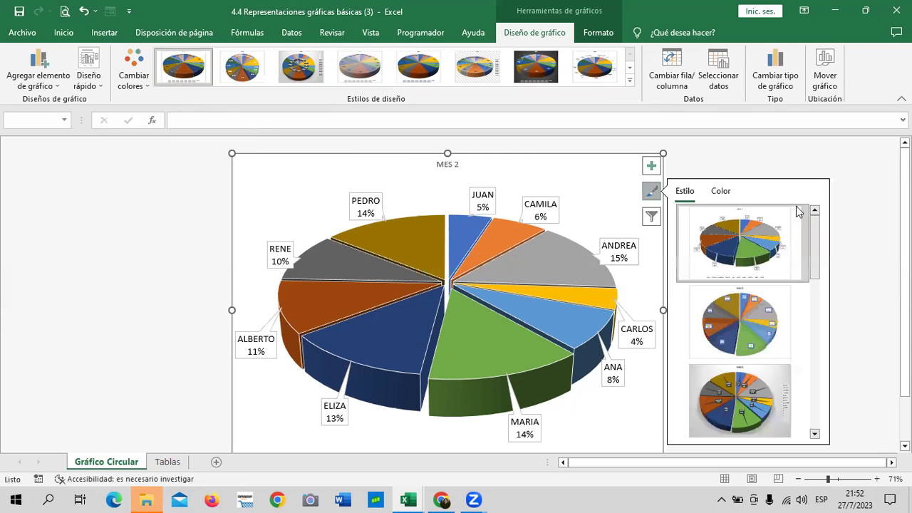
drag(814, 235, 817, 305)
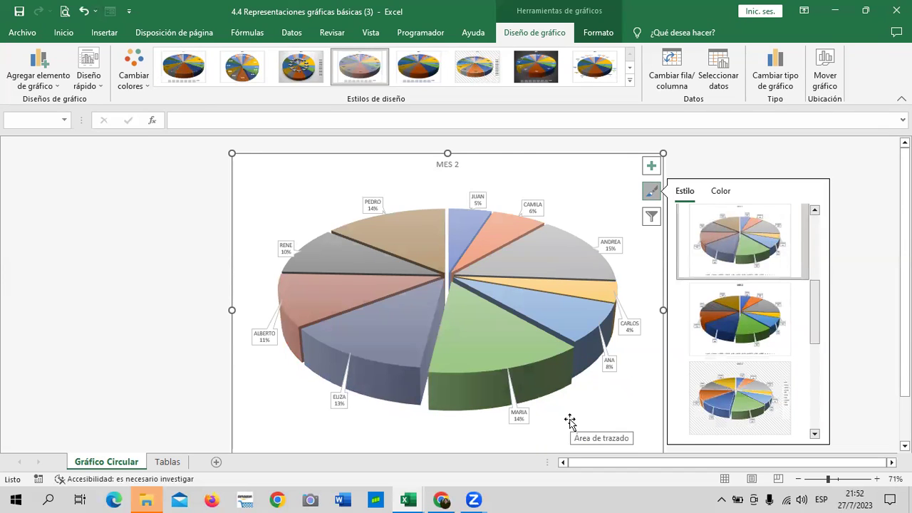
click(747, 337)
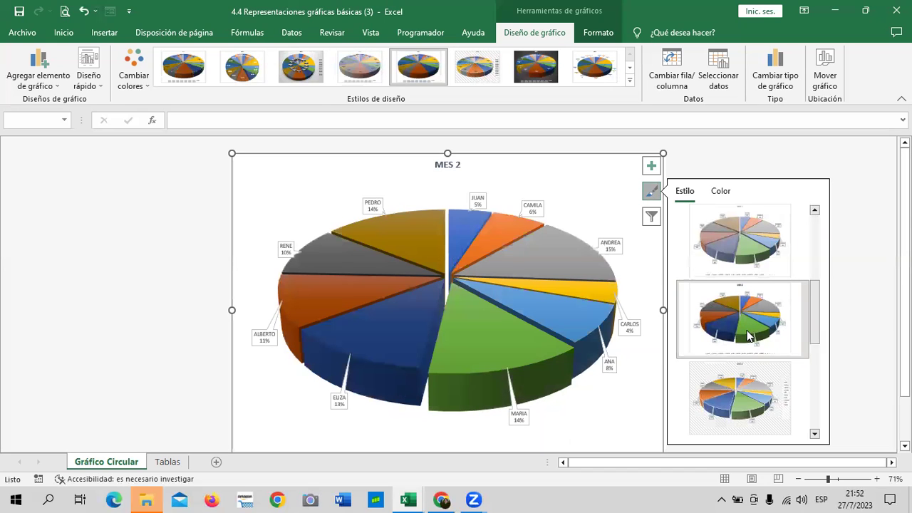
drag(814, 315, 816, 372)
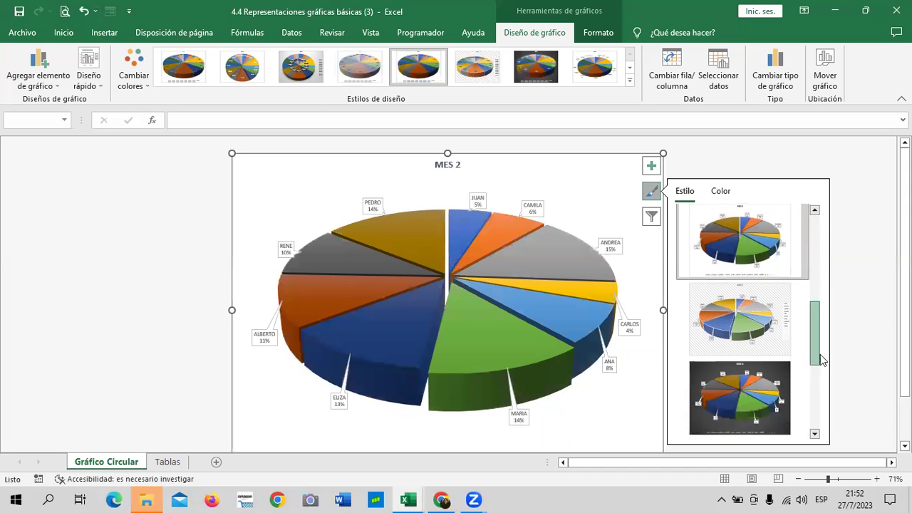
click(779, 311)
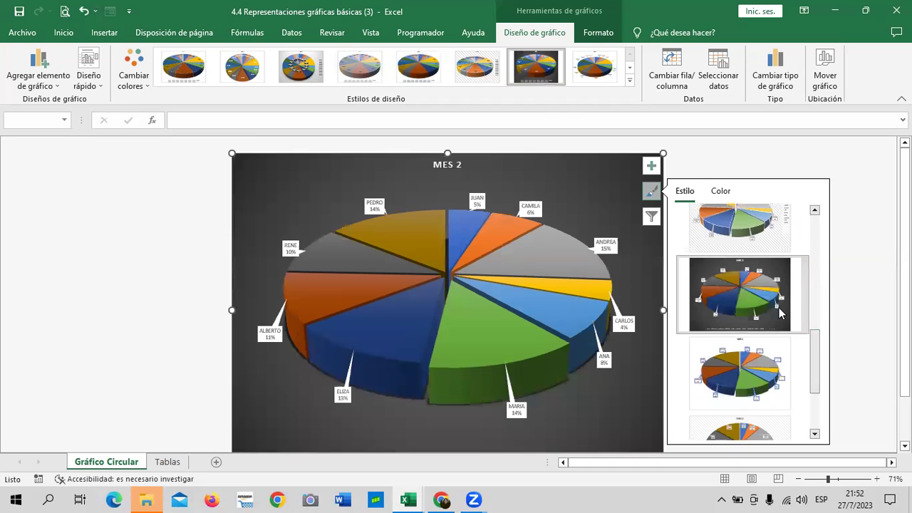
drag(815, 353, 817, 342)
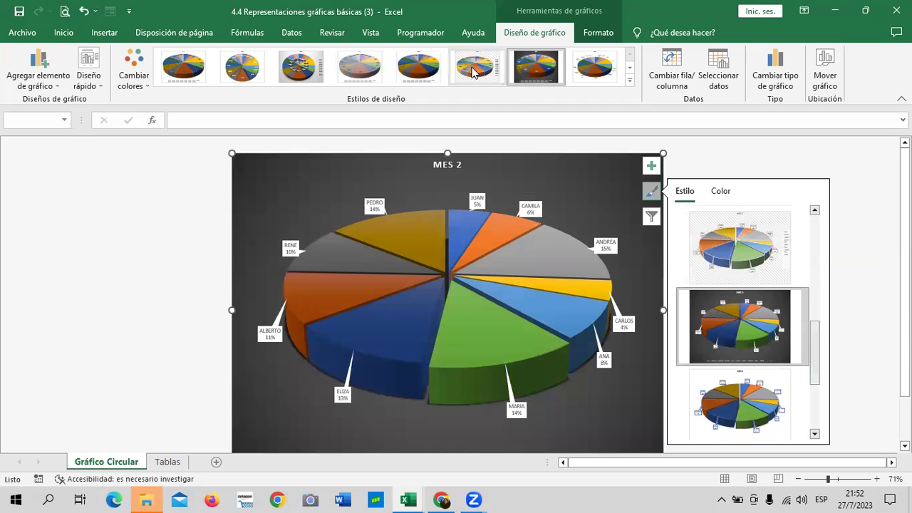
click(598, 33)
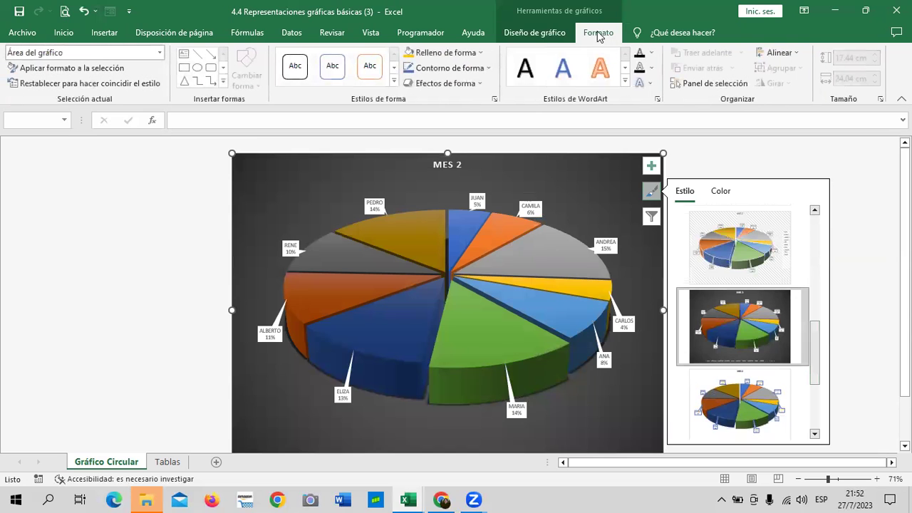
Fill the chart background with solid black
click(480, 53)
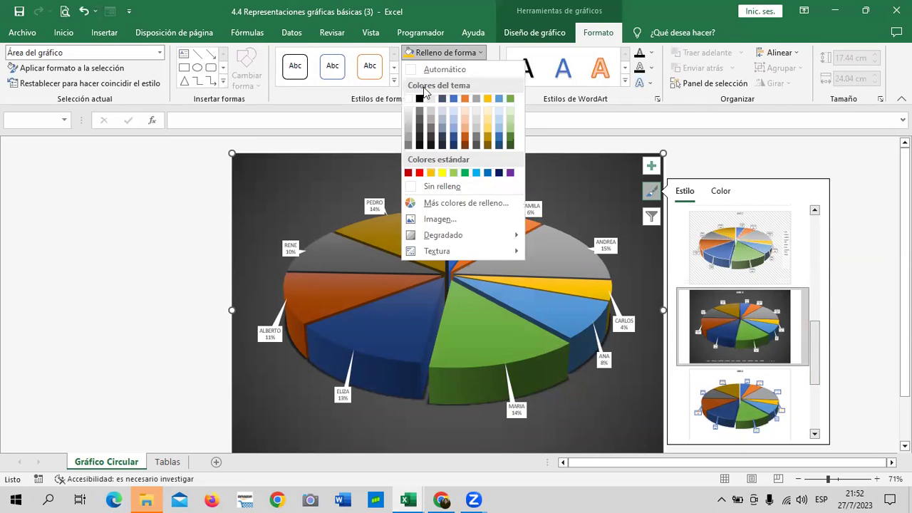
click(419, 98)
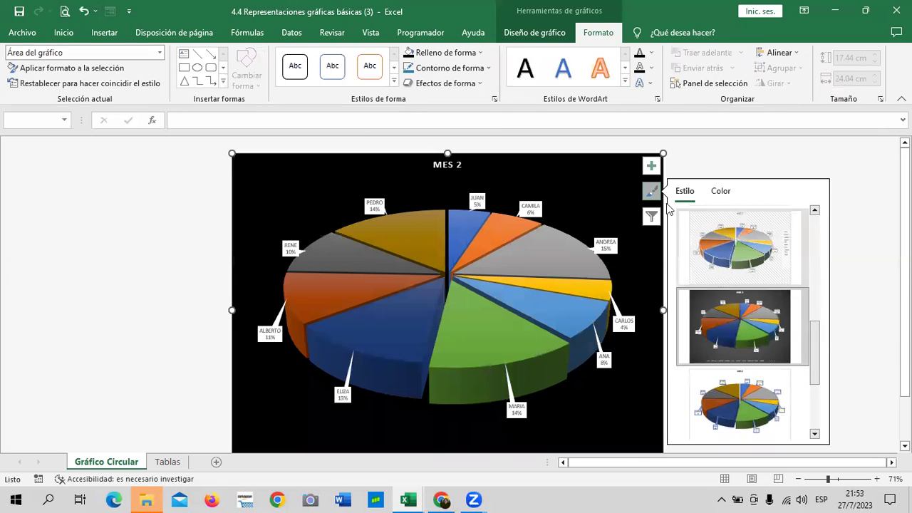
click(710, 160)
Enlarge the MES 2 data labels to 16 points
click(601, 235)
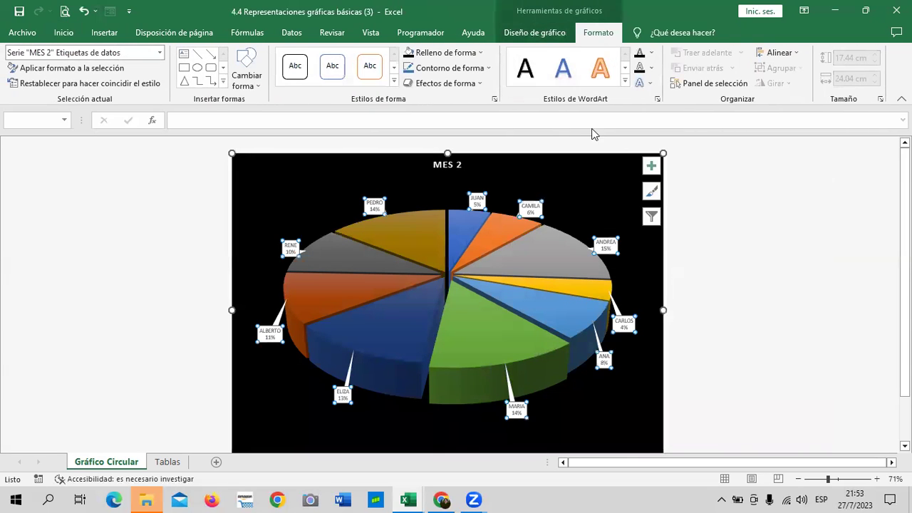
click(64, 33)
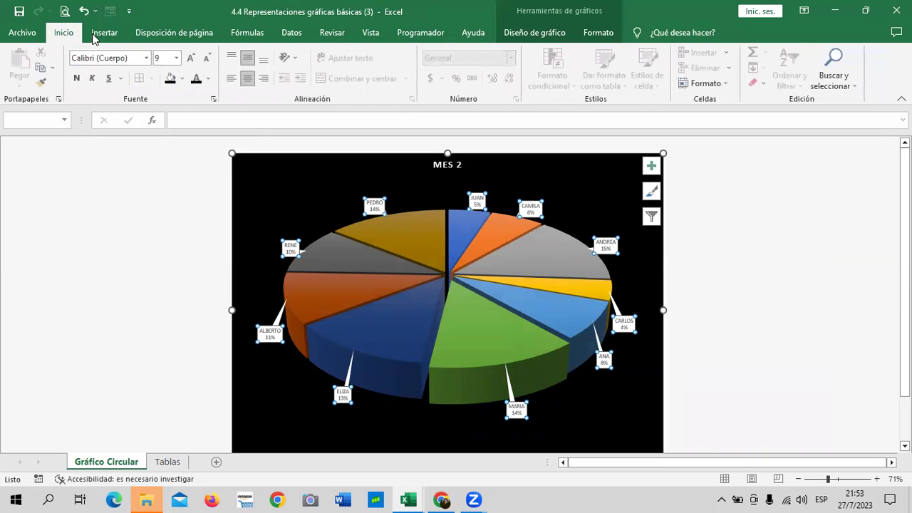
click(190, 58)
click(191, 58)
click(190, 59)
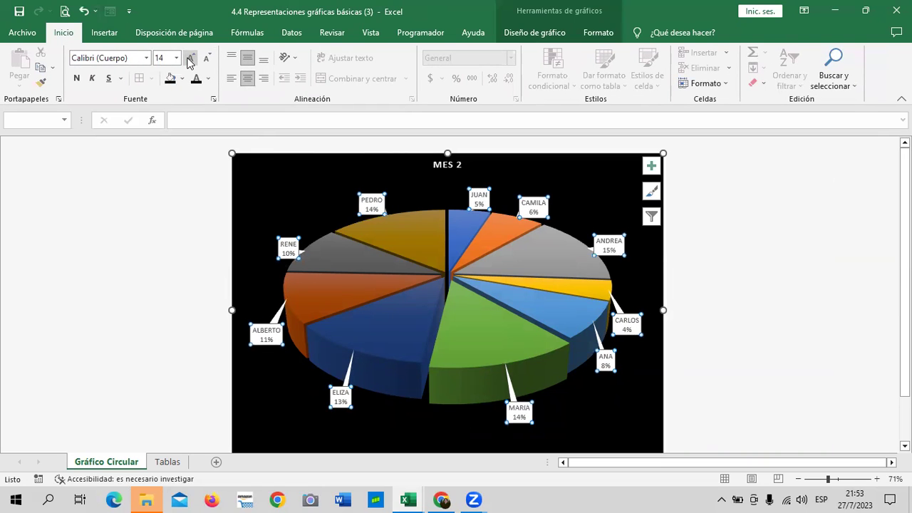
click(190, 58)
click(191, 58)
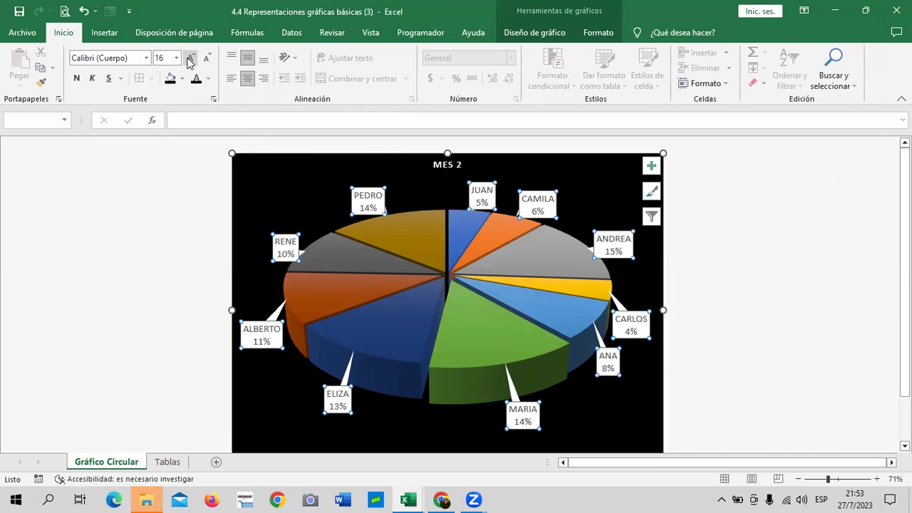
Delete the legend from the pie chart
click(610, 429)
scroll(609, 425, down, 2)
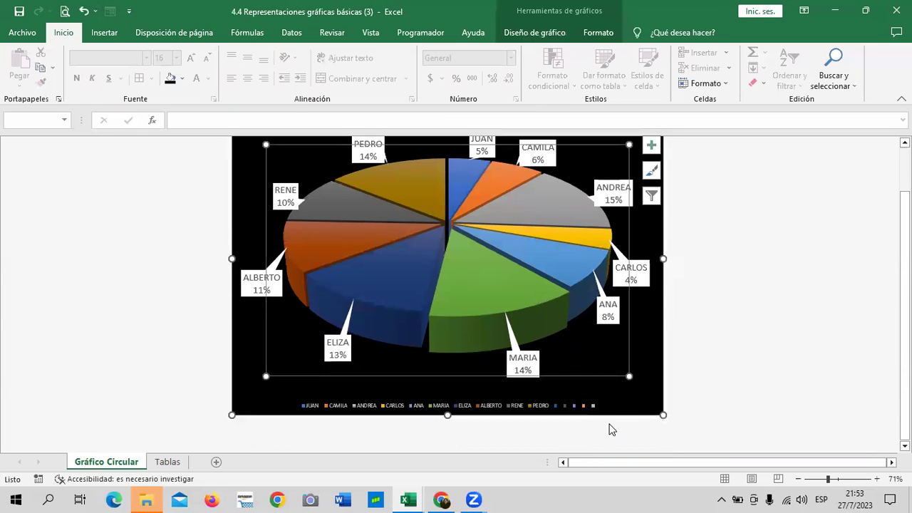
click(520, 409)
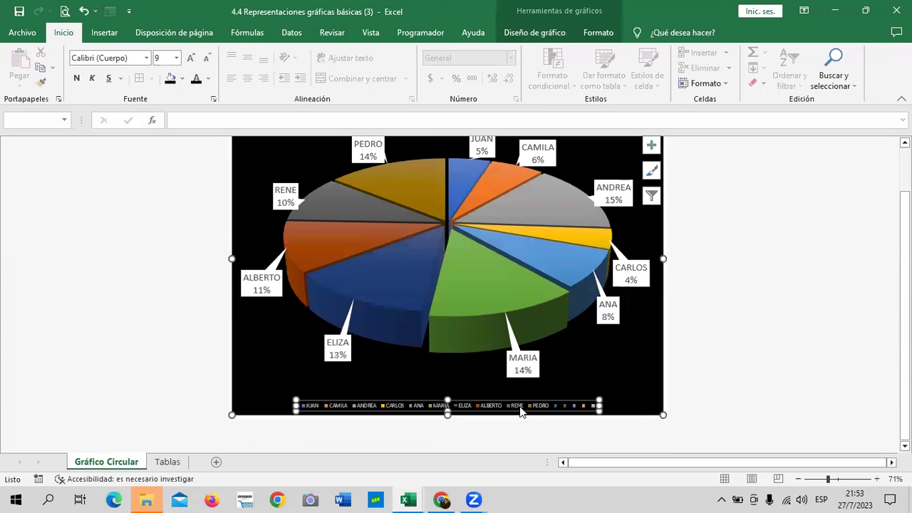
key(Delete)
scroll(549, 373, up, 2)
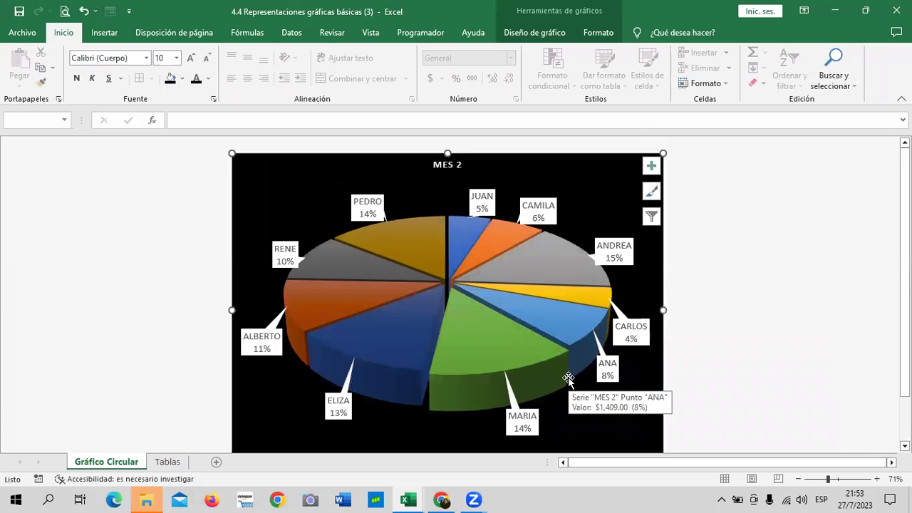
click(440, 162)
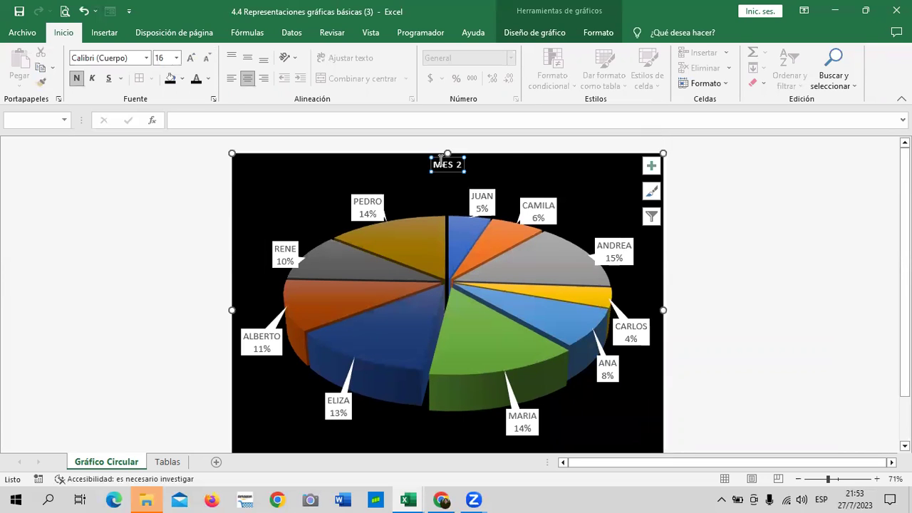
mouse_move(557, 338)
click(617, 202)
click(617, 173)
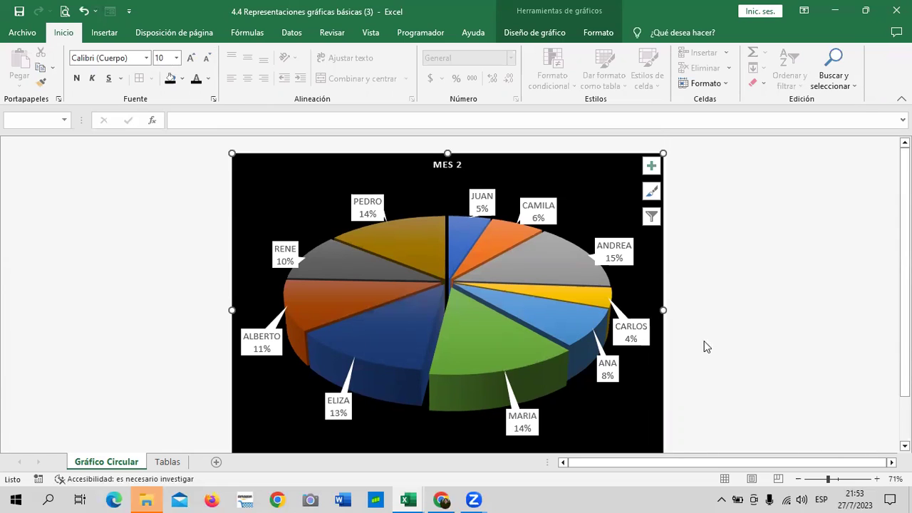
Switch to the Gráficos workbook and minimize its window
click(717, 359)
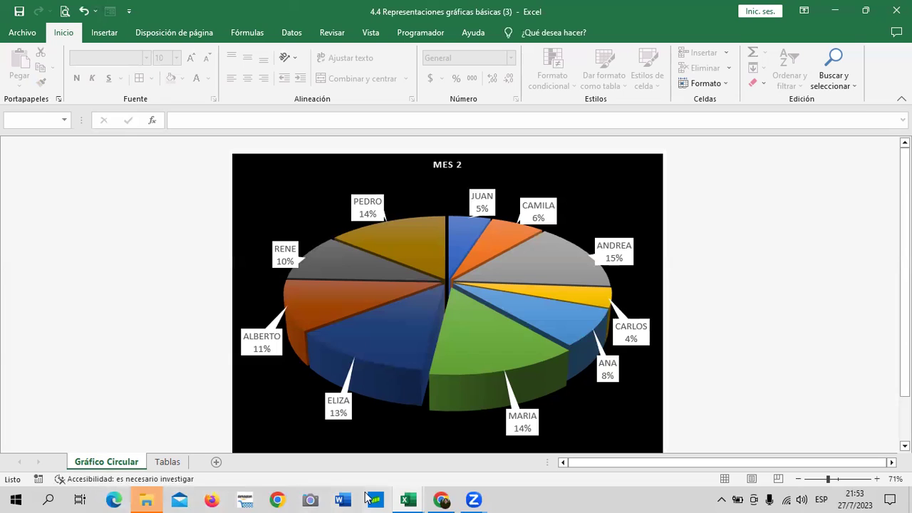
mouse_move(407, 498)
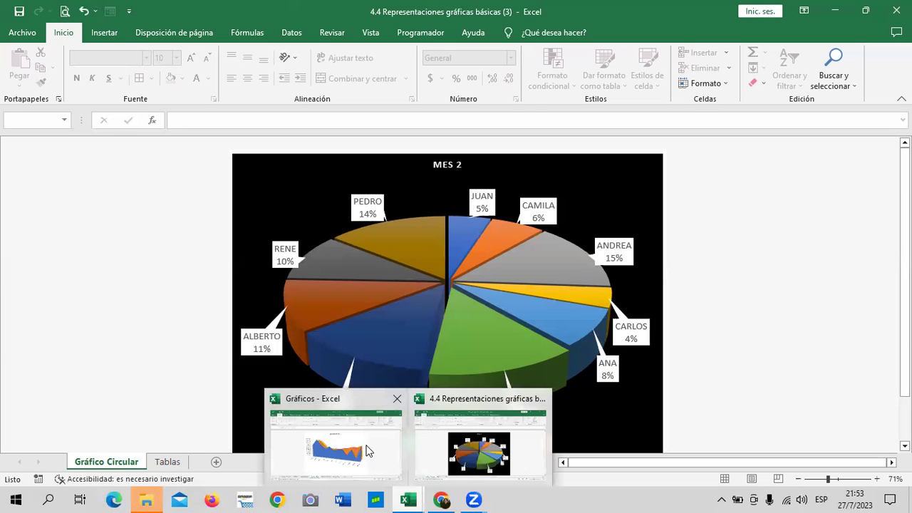
click(367, 450)
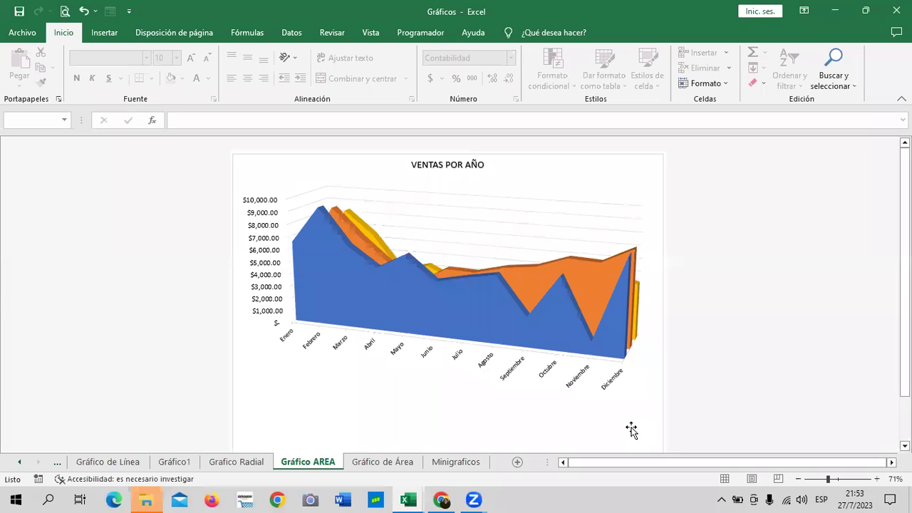
click(830, 12)
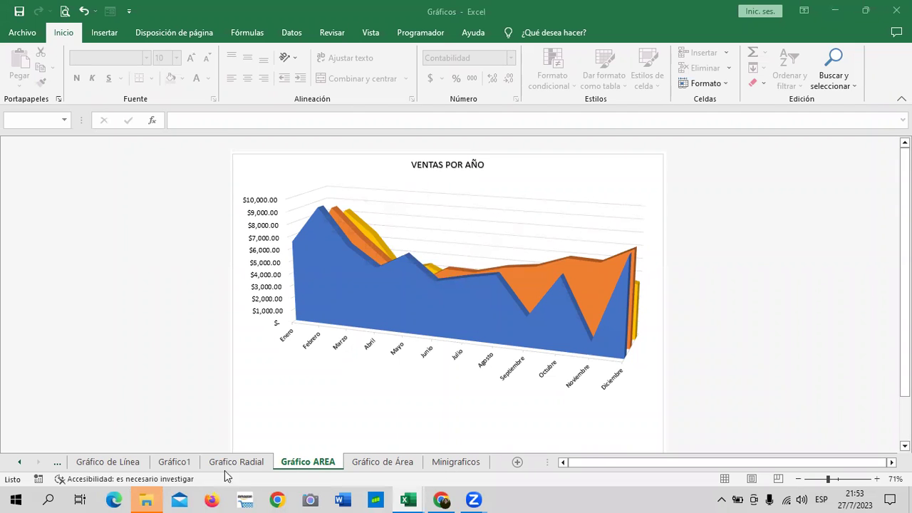
Look at the Grafico Radial and Gráfico1 sheets, then return to the 4.4 Representaciones gráficas básicas (3) workbook
click(242, 463)
click(244, 467)
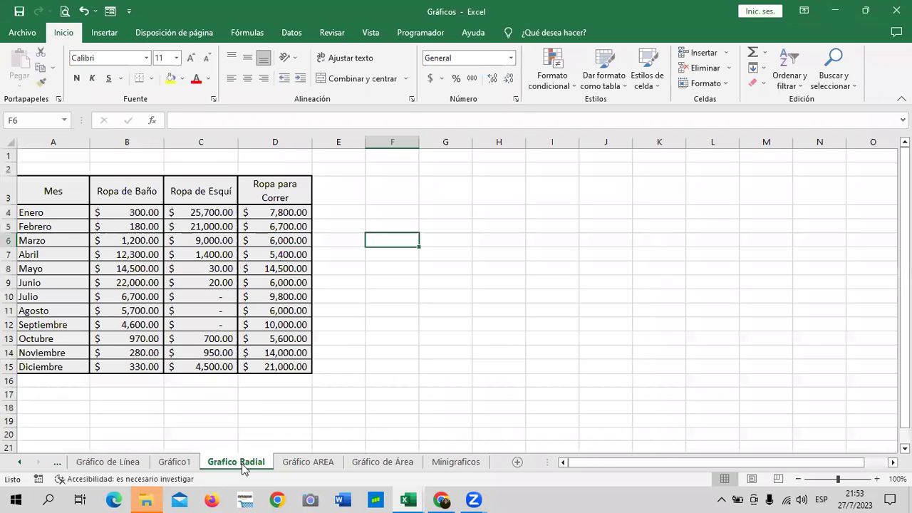
click(179, 463)
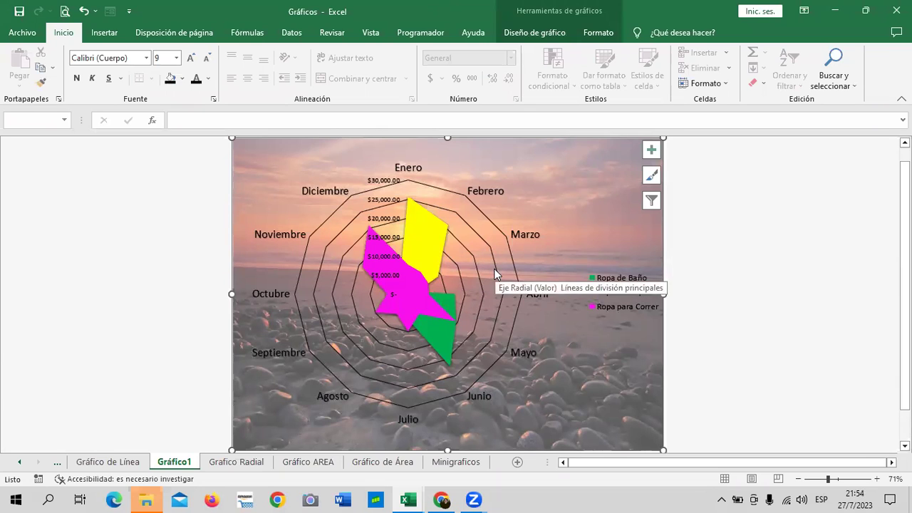
mouse_move(417, 498)
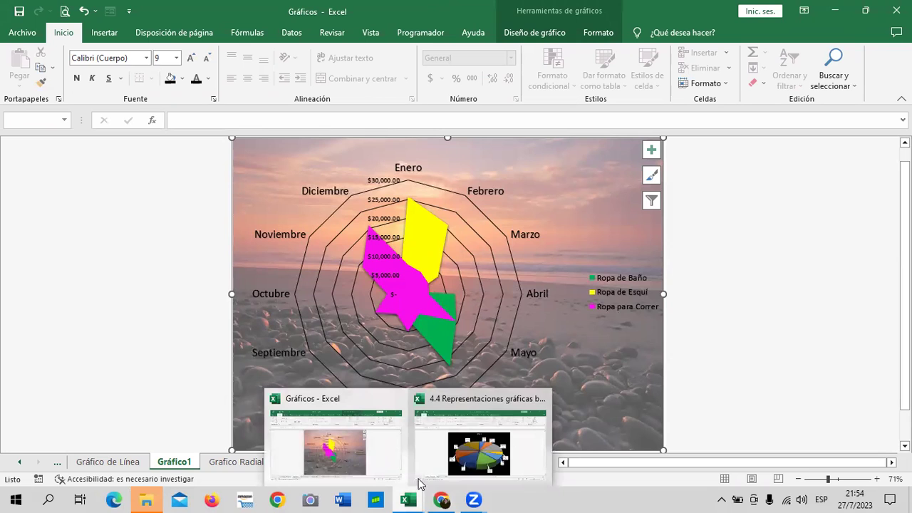
click(457, 462)
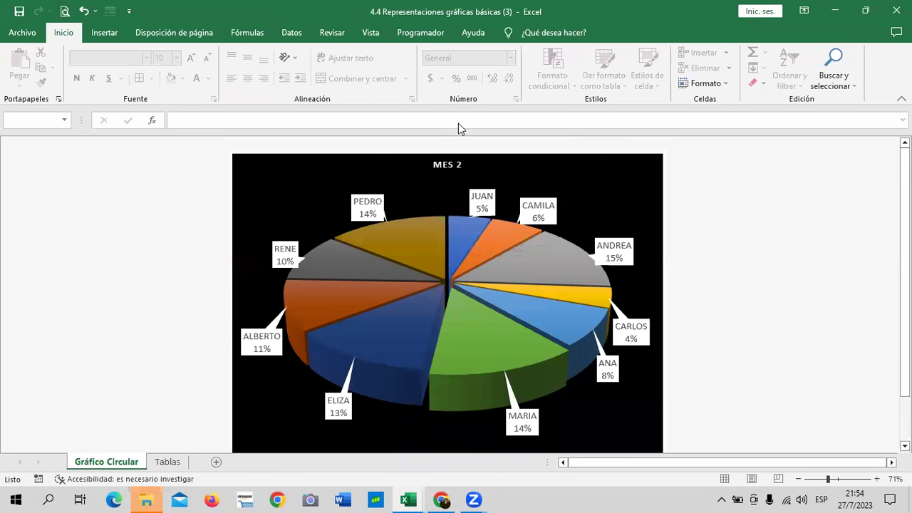
Rename the Tablas headers C2, D2, E2 from MES 1–3 to ENERO, FEBRERO and MARZO
click(454, 167)
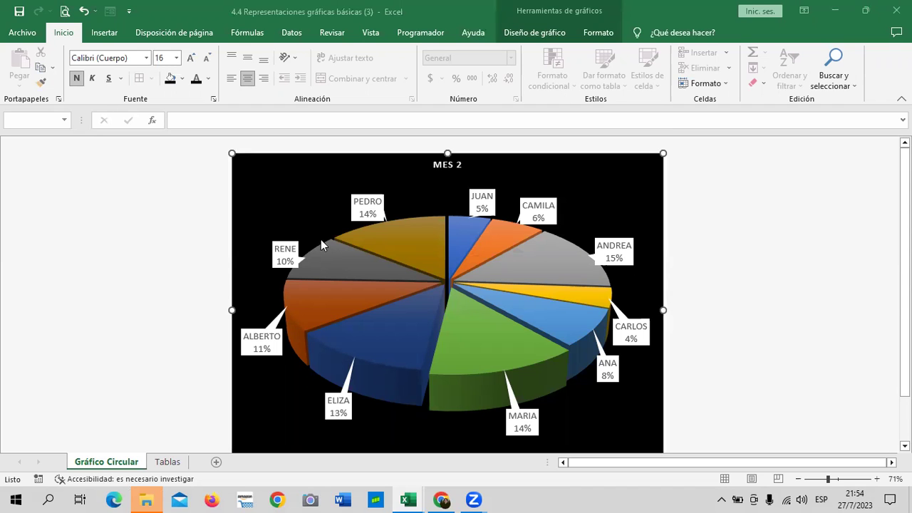
click(446, 171)
click(169, 464)
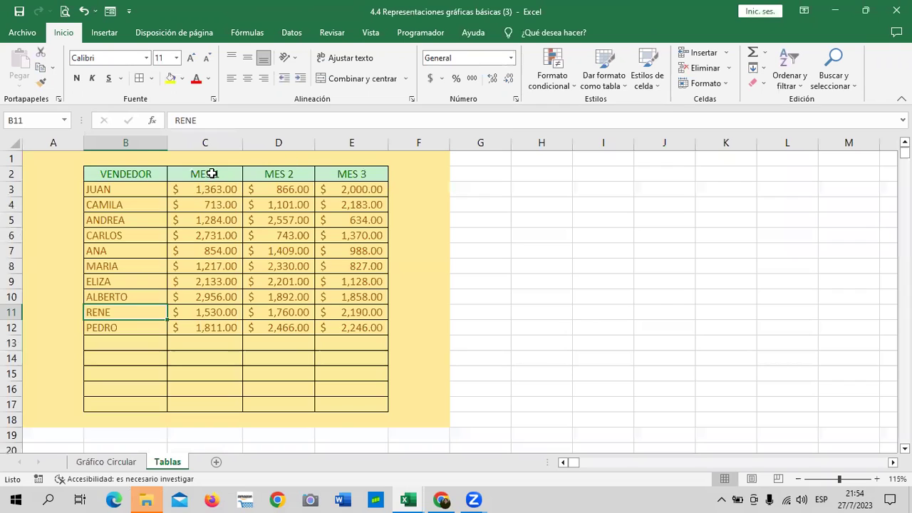
click(212, 172)
text(ENERO)
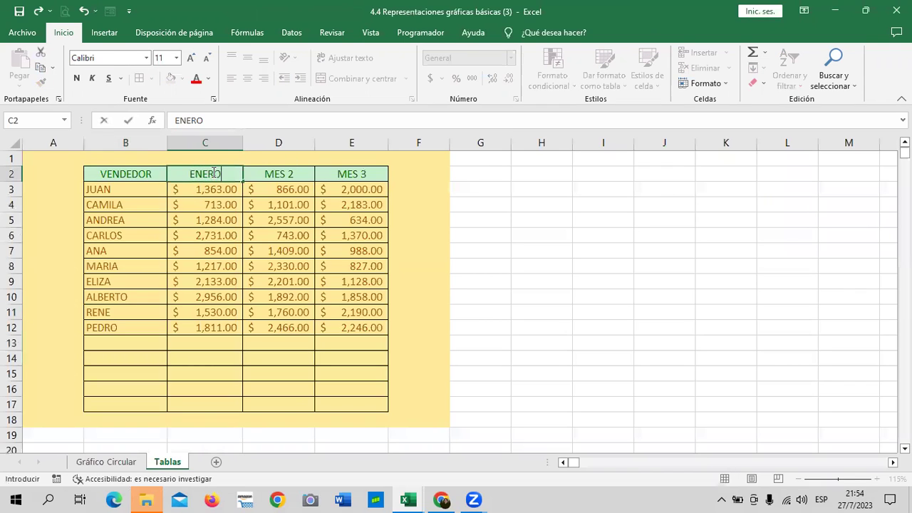
key(Tab)
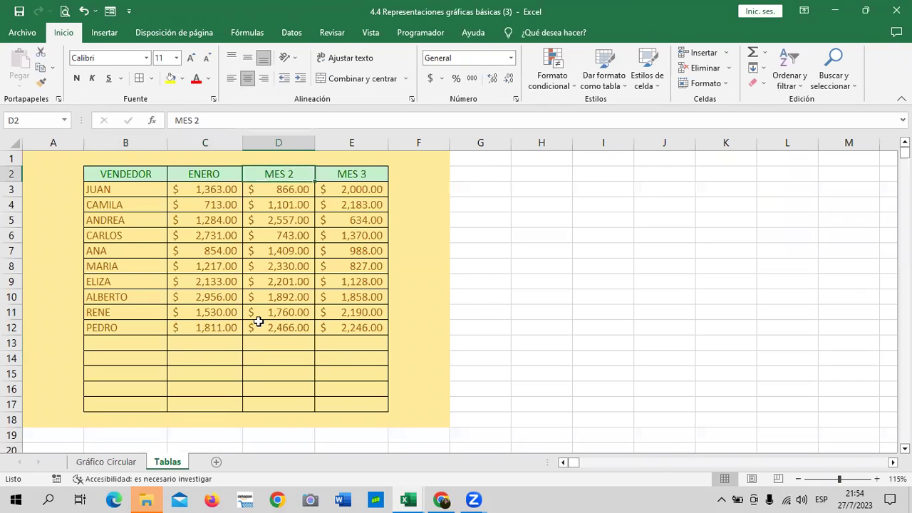
text(FEBRERO)
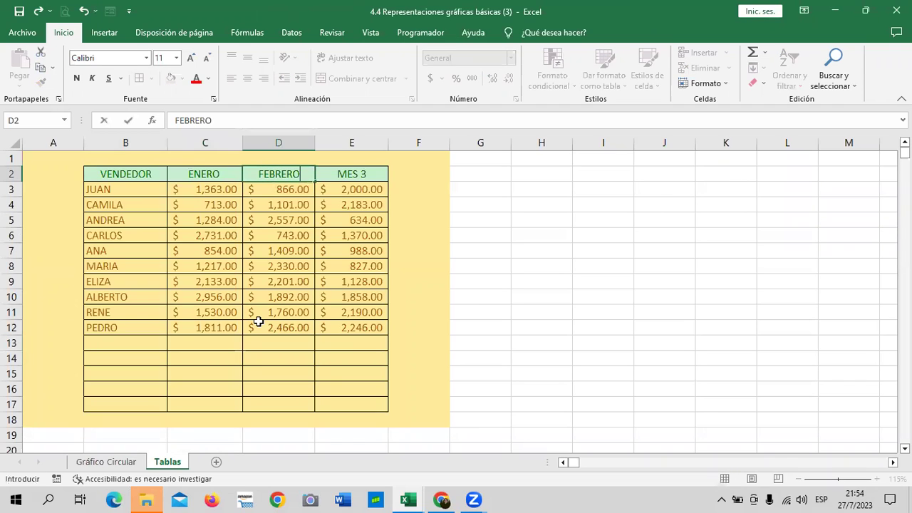
click(375, 172)
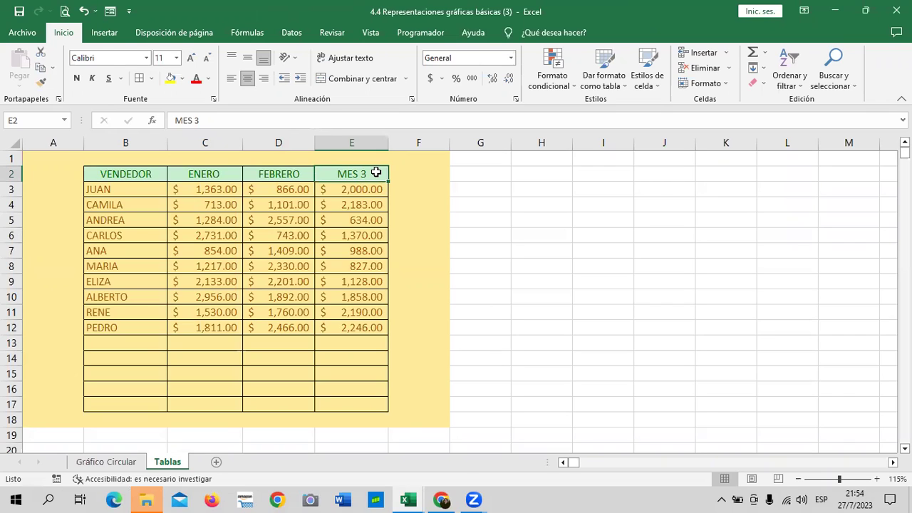
text(MARZO)
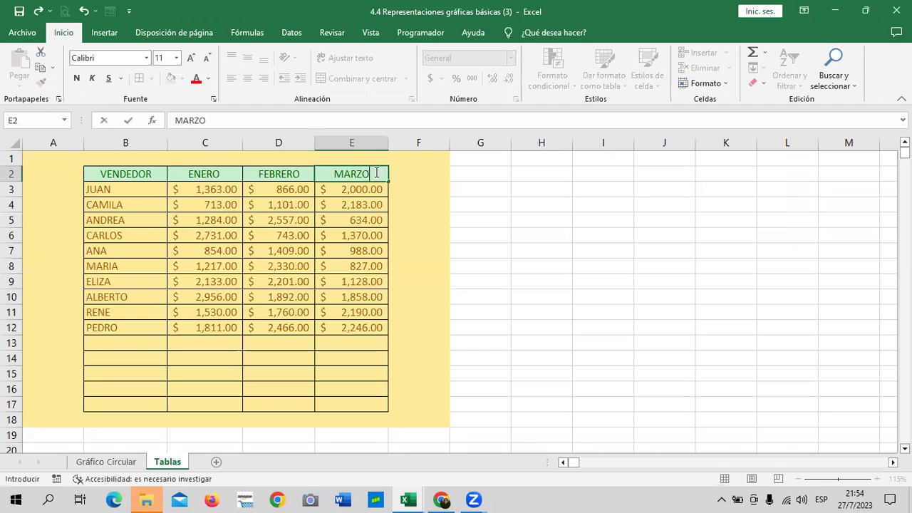
click(419, 220)
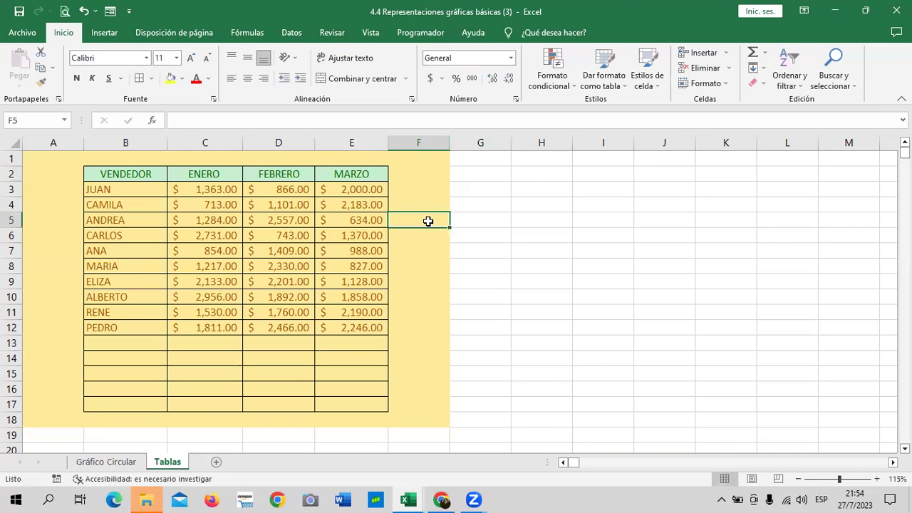
Retitle the Gráfico Circular pie 'VENTAS DEL MES DE FEBRERO 2023' and enlarge it to 18 points
click(108, 462)
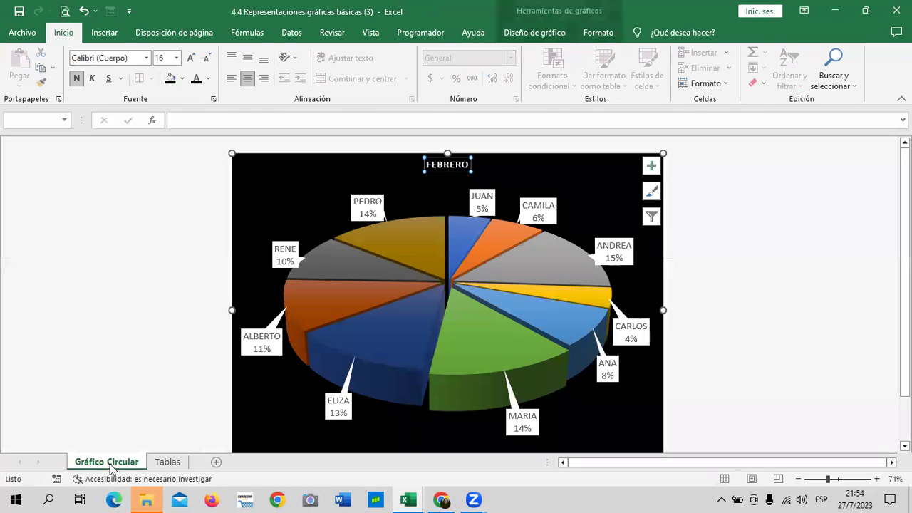
click(461, 164)
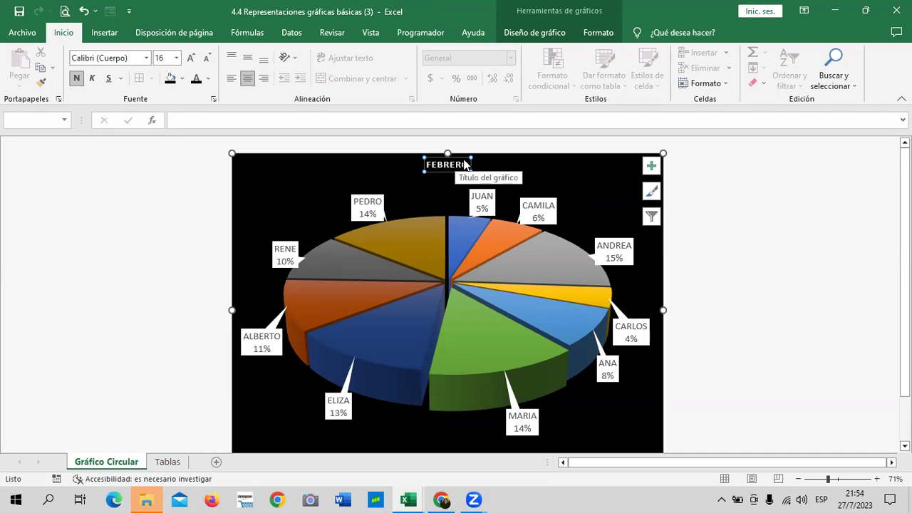
click(464, 165)
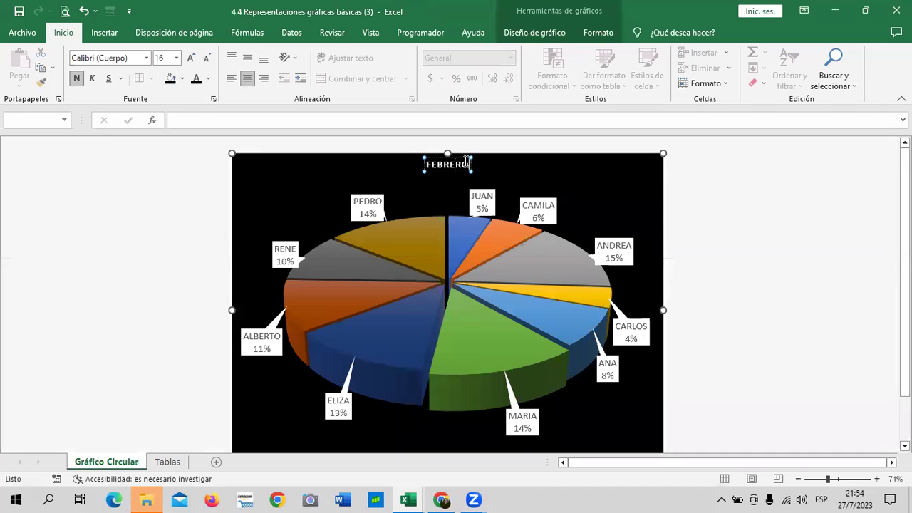
key(BackSpace)
key(BackSpace)
key(BackSpace)
key(BackSpace)
key(BackSpace)
key(BackSpace)
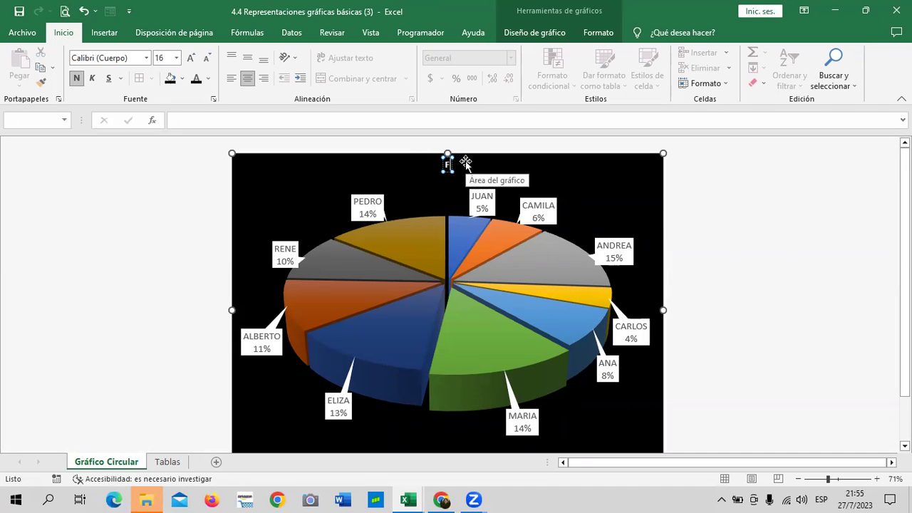
key(BackSpace)
text(VENTAS DEL MES DE FEBRE)
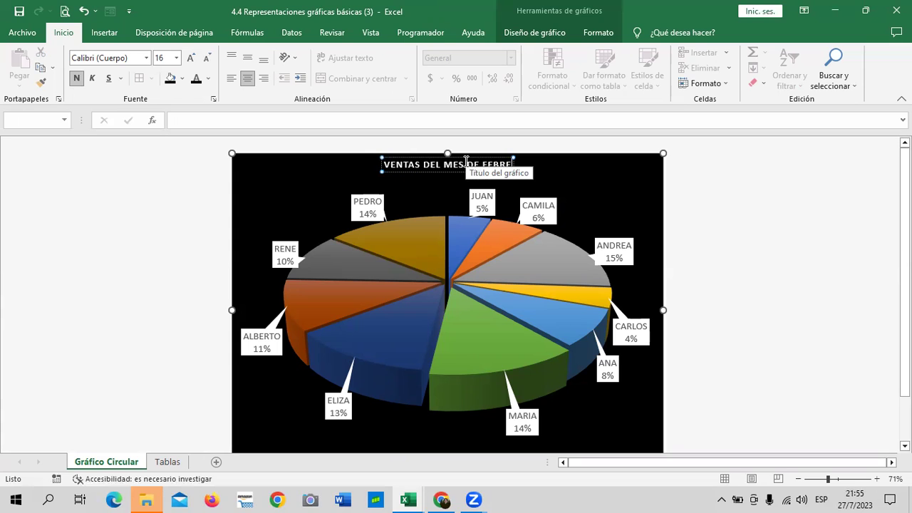
text(RO)
click(551, 183)
click(514, 164)
click(518, 164)
click(515, 164)
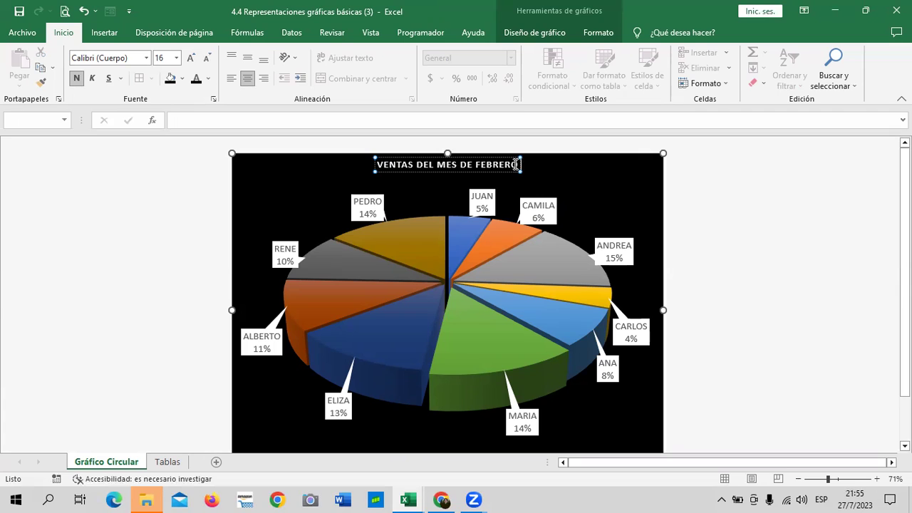
text(2)
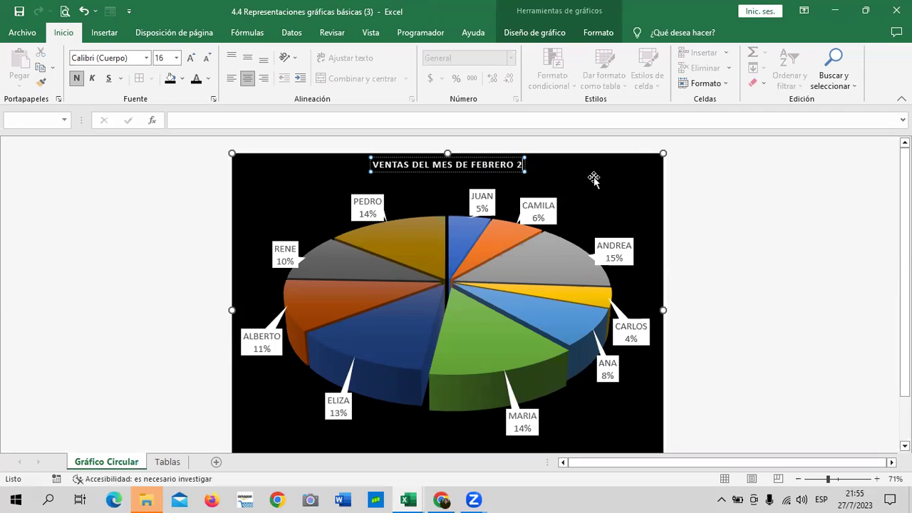
text(023)
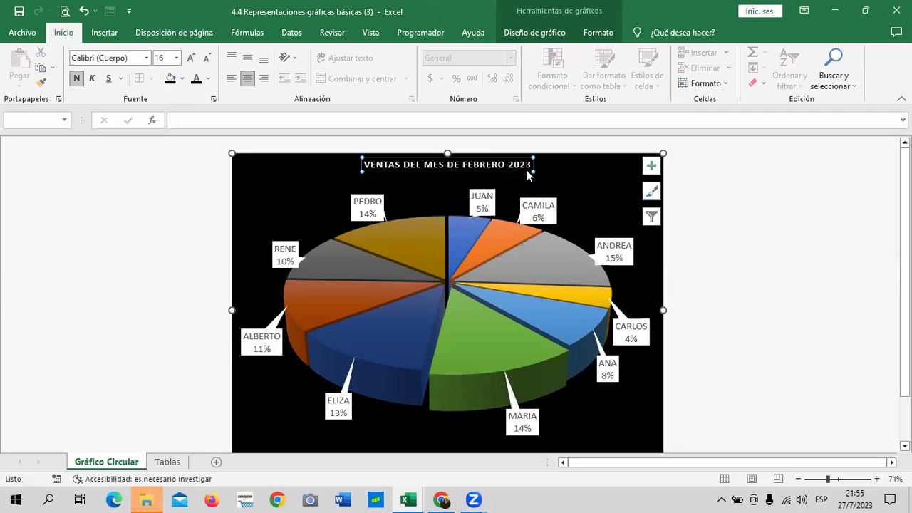
click(191, 63)
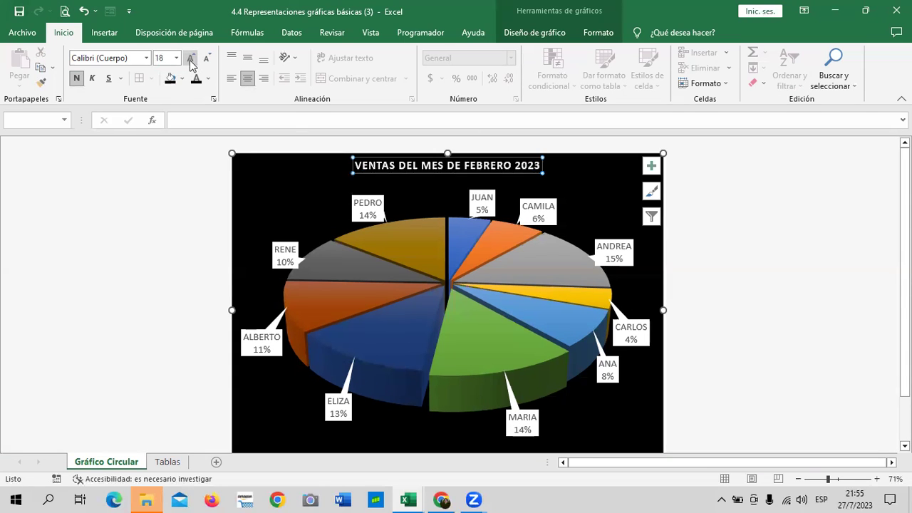
click(574, 175)
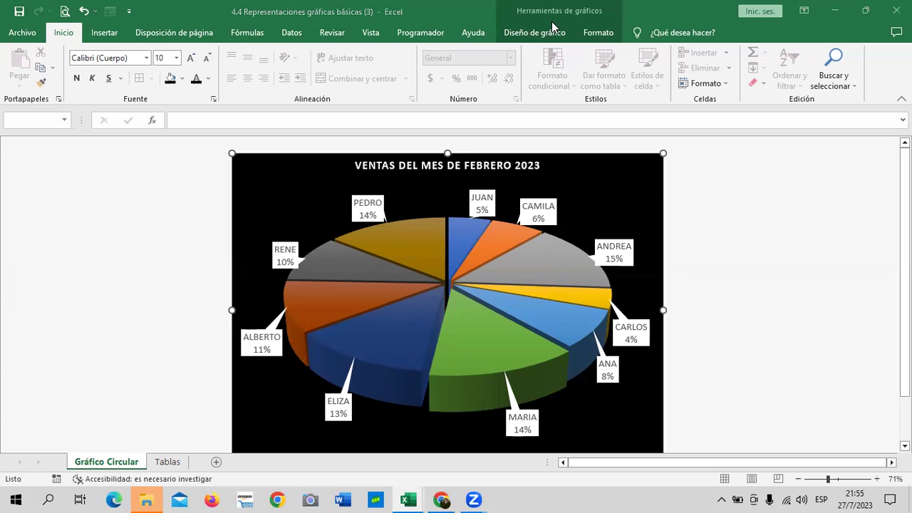
click(166, 463)
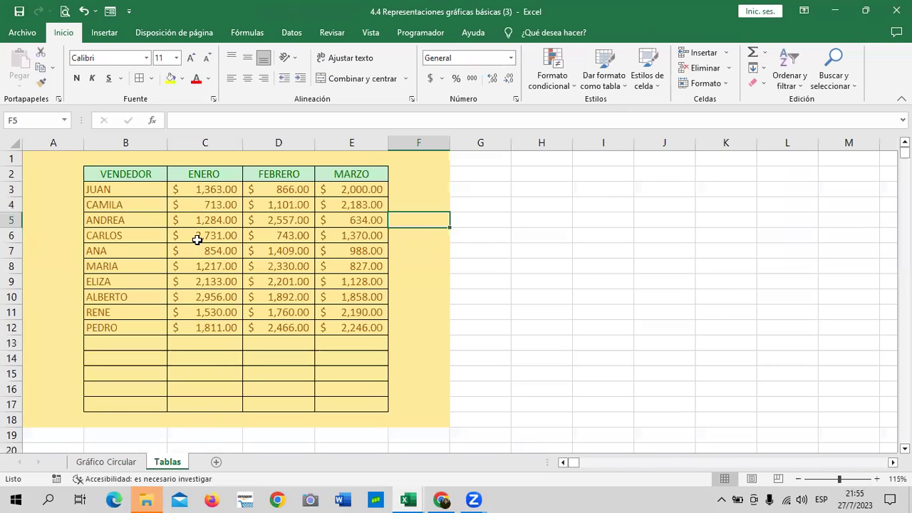
click(214, 173)
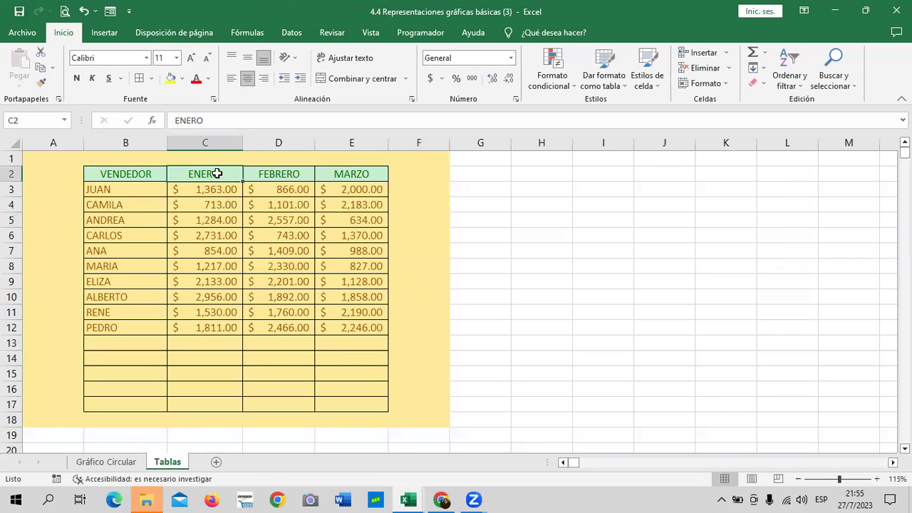
click(275, 187)
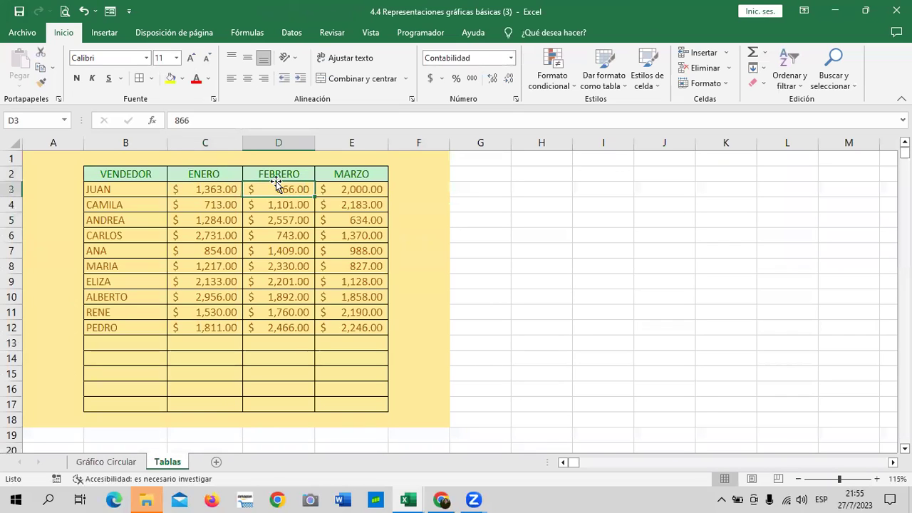
click(211, 172)
click(302, 177)
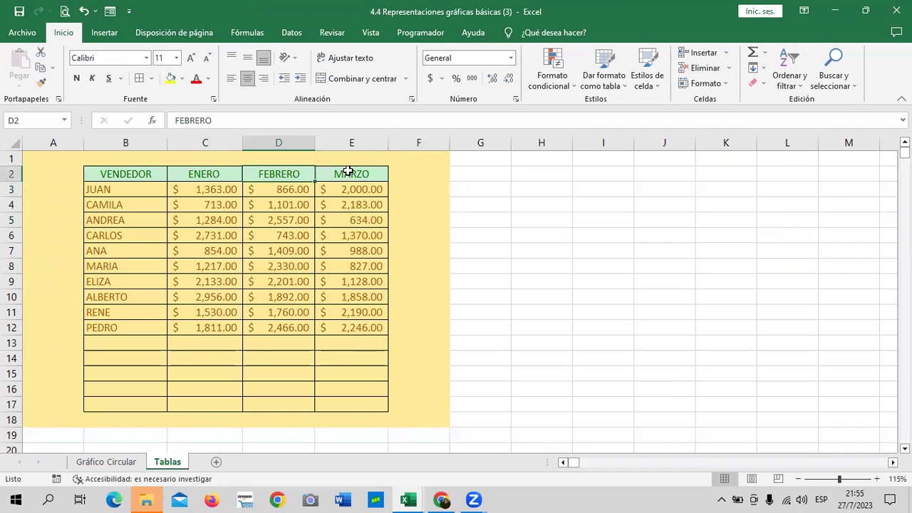
click(341, 174)
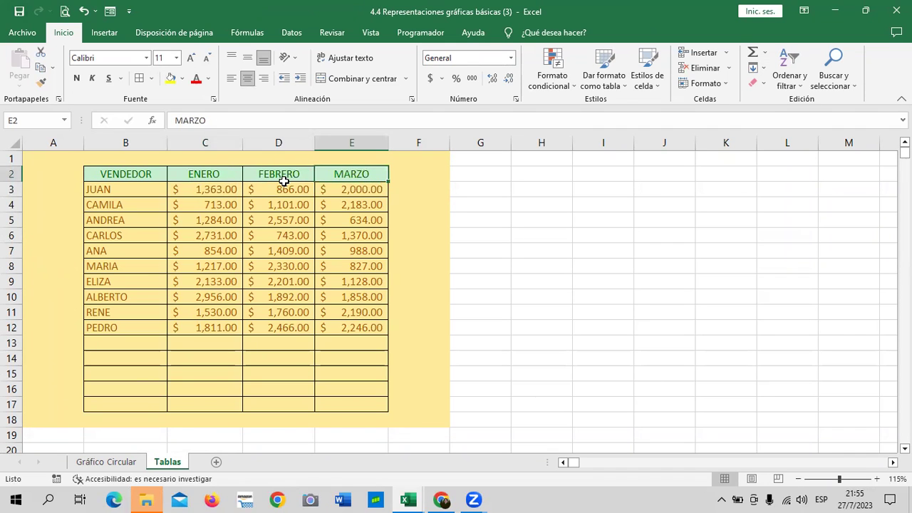
click(130, 465)
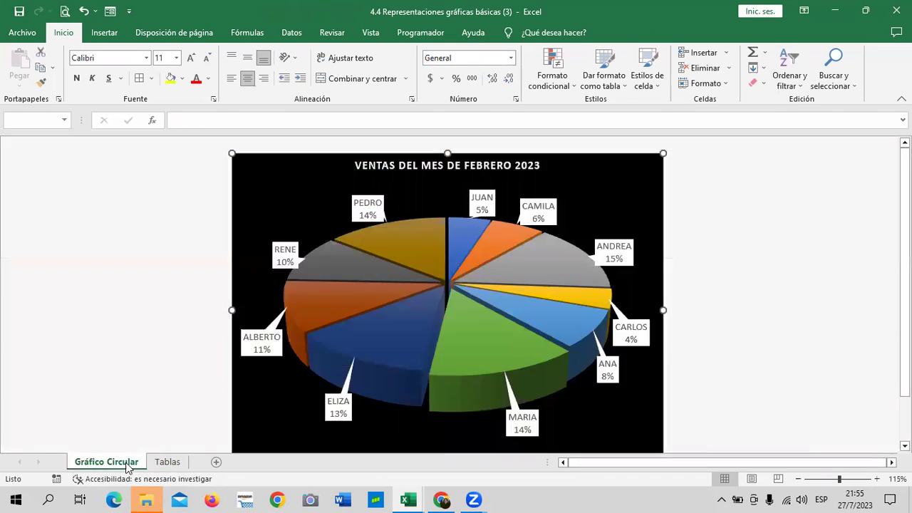
click(463, 167)
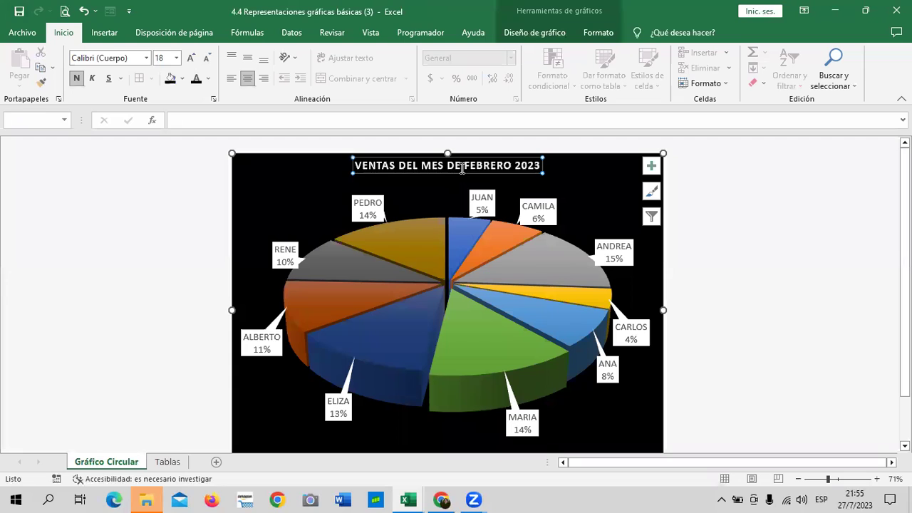
click(603, 182)
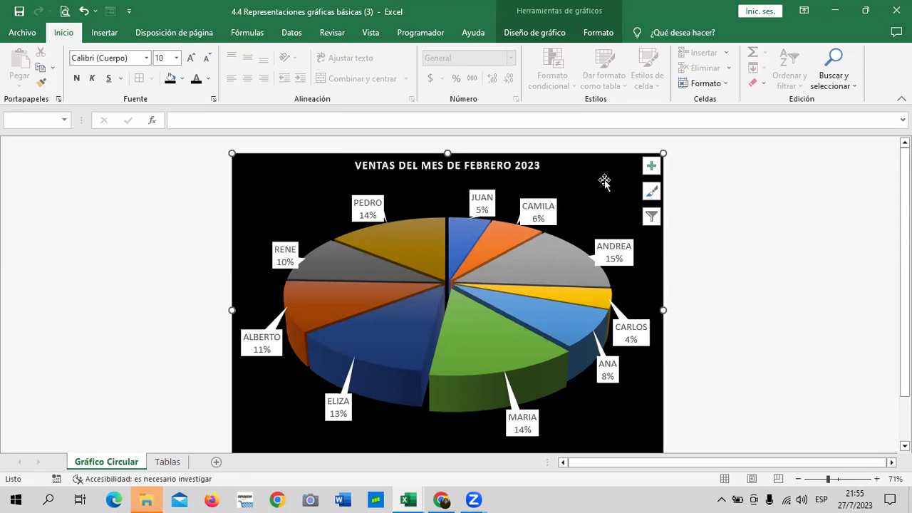
click(545, 166)
click(575, 187)
Filter the pie chart to plot the MARZO series
click(611, 216)
click(651, 216)
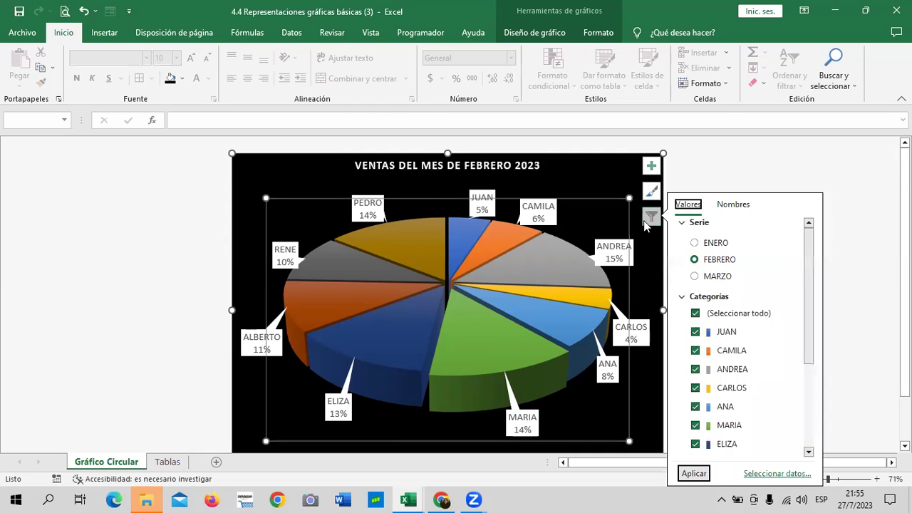
click(703, 279)
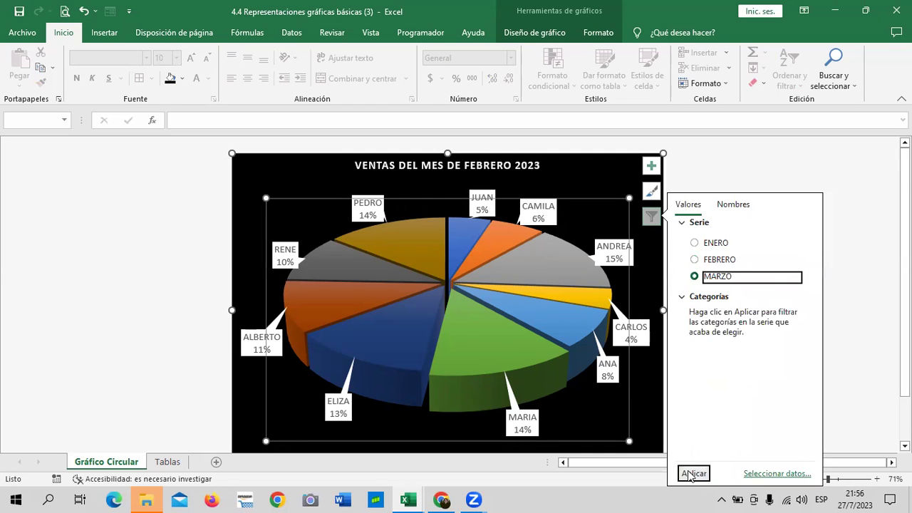
click(689, 475)
click(711, 162)
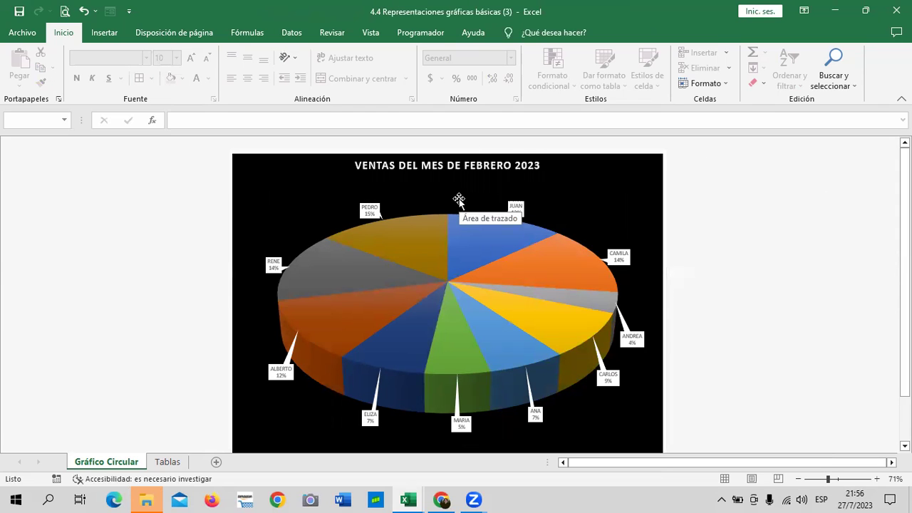
Enlarge the slice data labels to 18 points
click(448, 304)
click(621, 260)
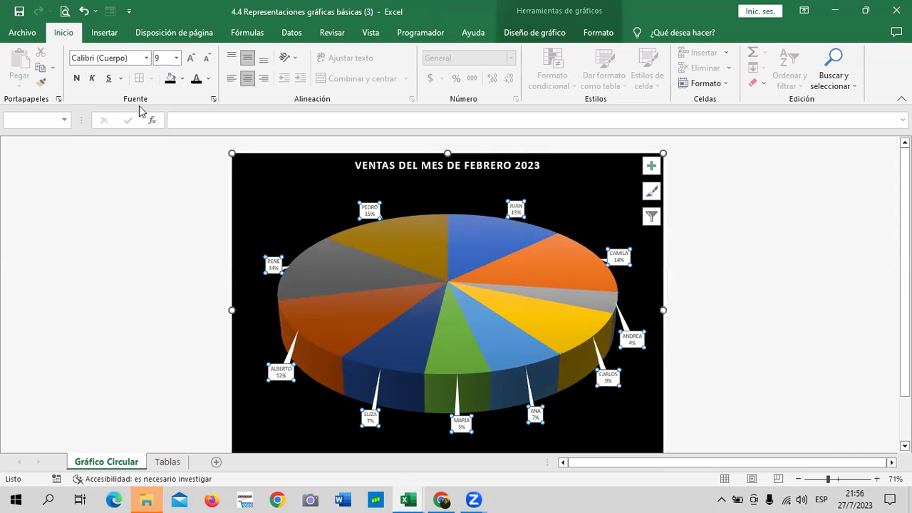
click(192, 58)
click(191, 57)
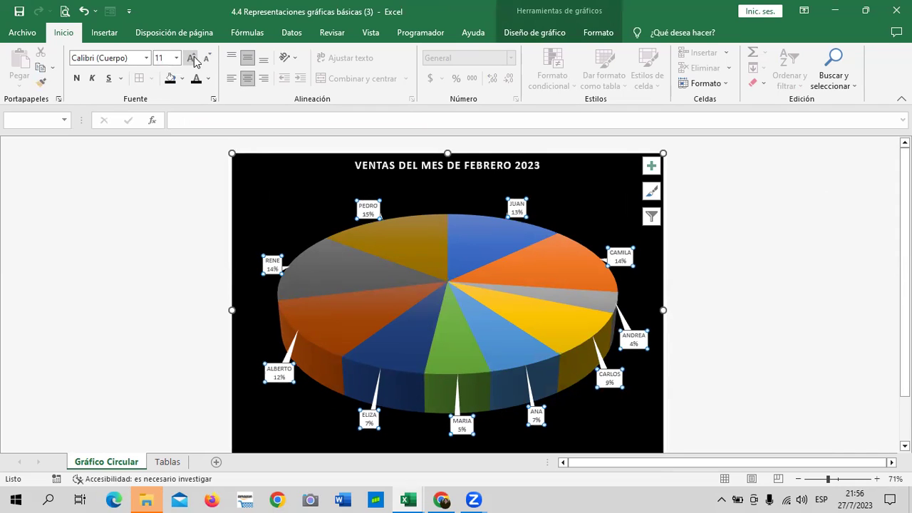
click(190, 58)
click(191, 58)
click(191, 57)
click(191, 58)
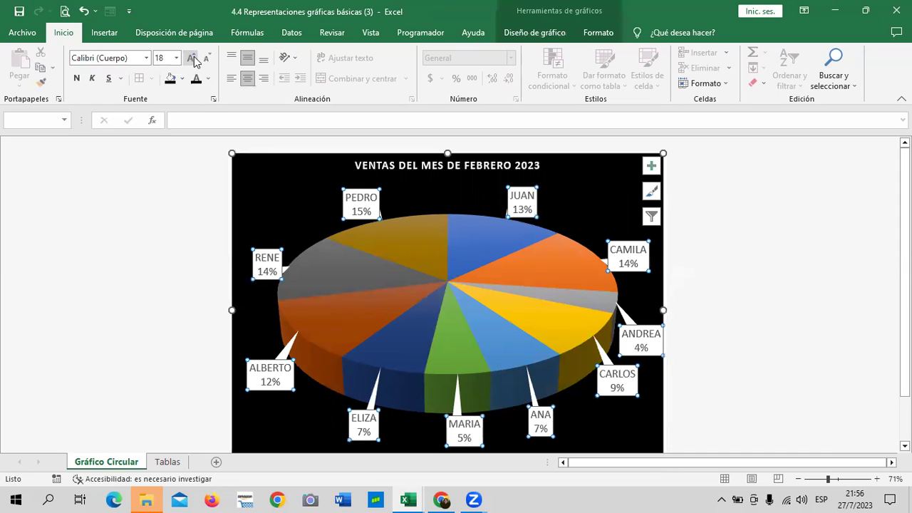
Change the chart title to 'VENTAS DEL MES DE MARZO 2023'
click(451, 168)
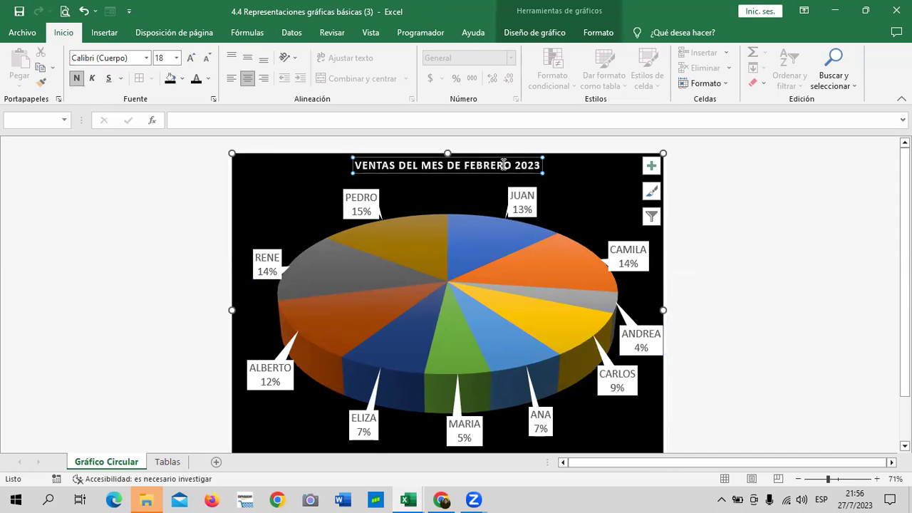
click(510, 164)
key(BackSpace)
key(BackSpace)
key(BackSpace)
key(BackSpace)
key(BackSpace)
key(BackSpace)
key(BackSpace)
text(MARZO)
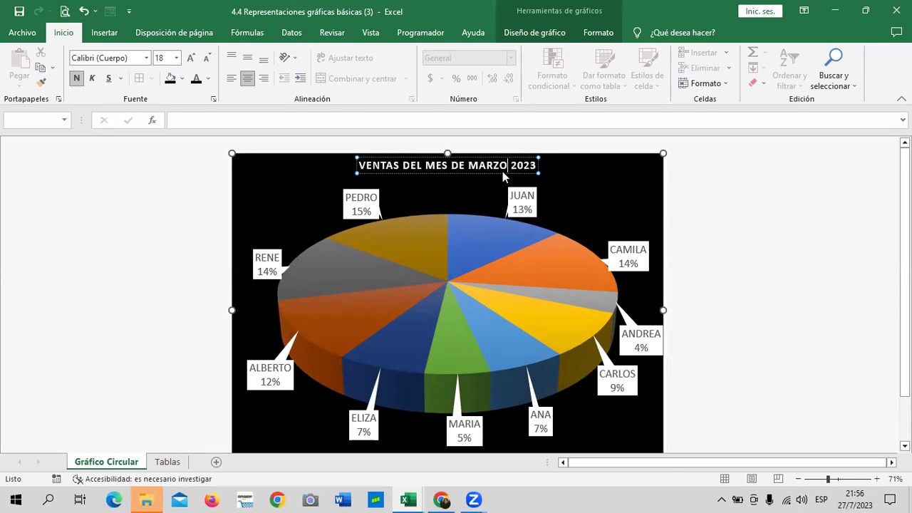
click(596, 187)
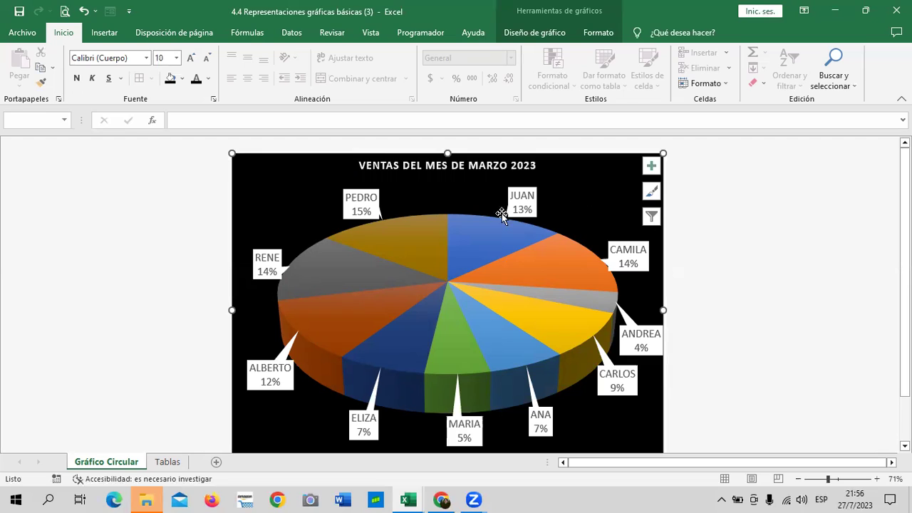
click(456, 223)
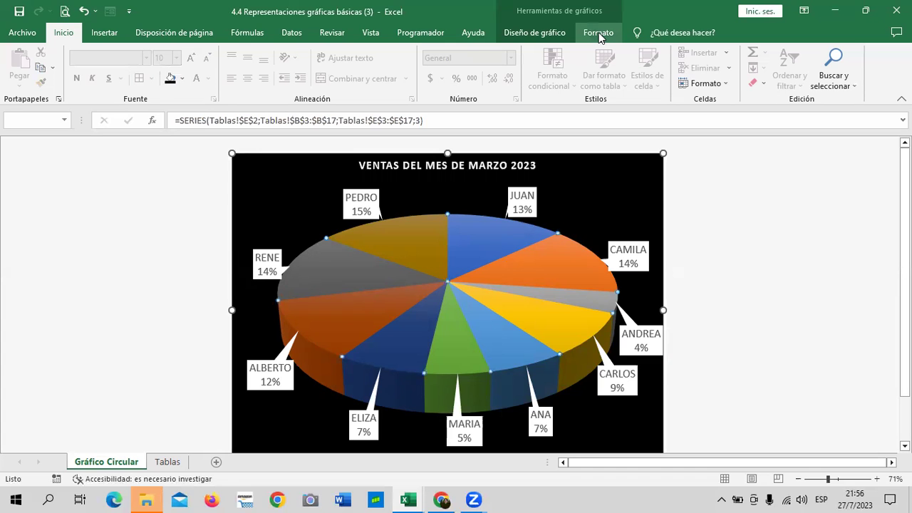
Try Estilo 1 and light-background styles from the chart style flyout
click(598, 32)
click(657, 220)
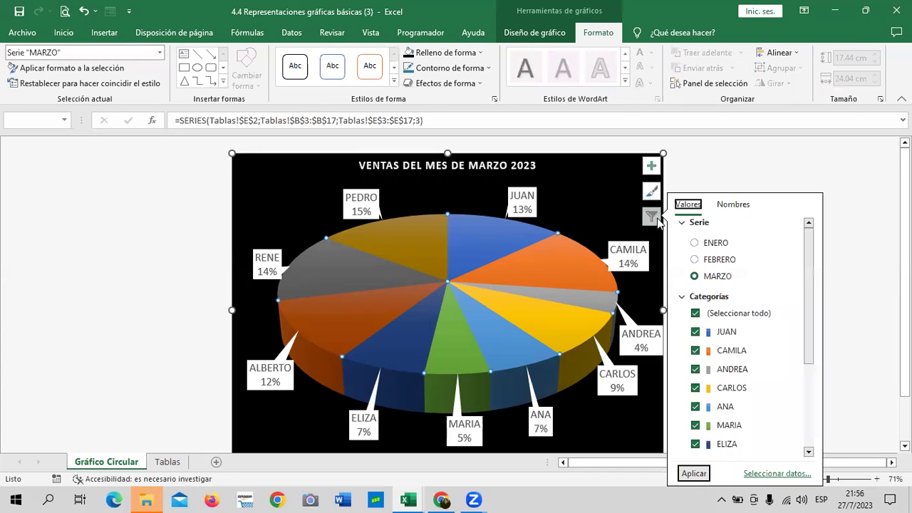
click(652, 192)
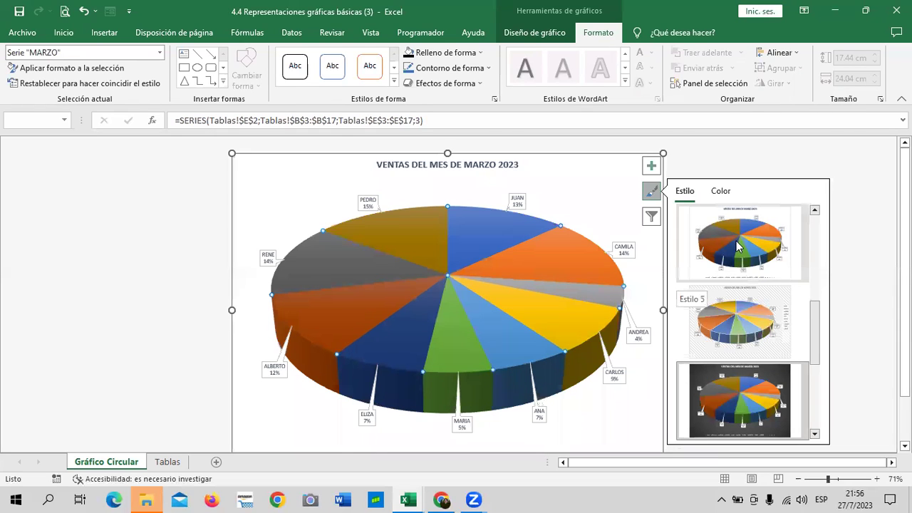
drag(814, 326, 799, 245)
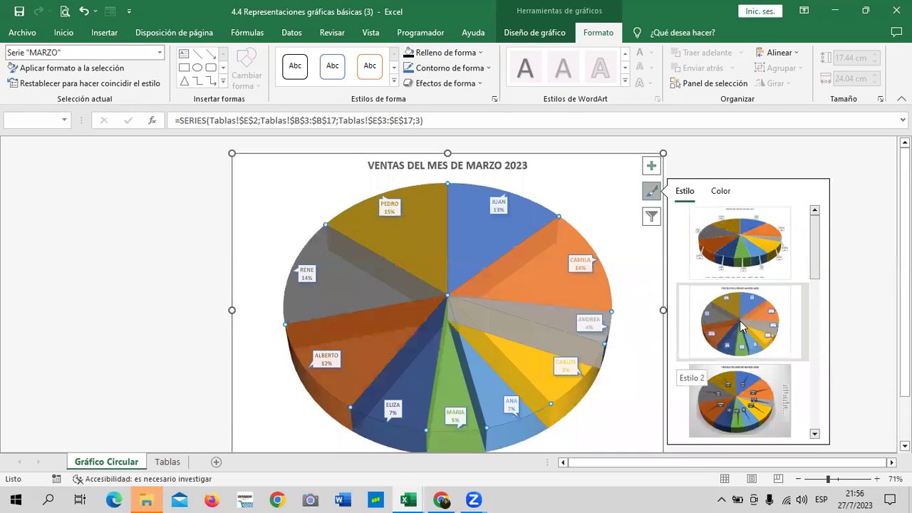
click(745, 247)
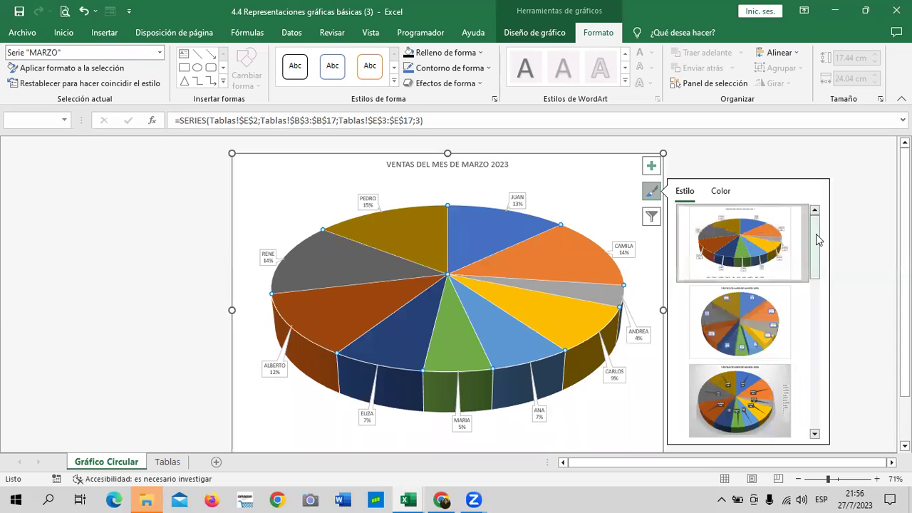
drag(817, 239, 816, 392)
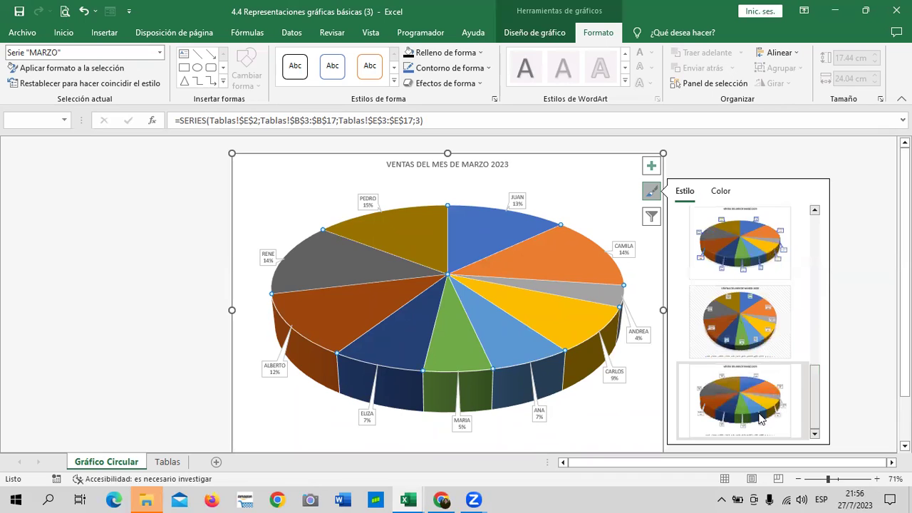
click(745, 327)
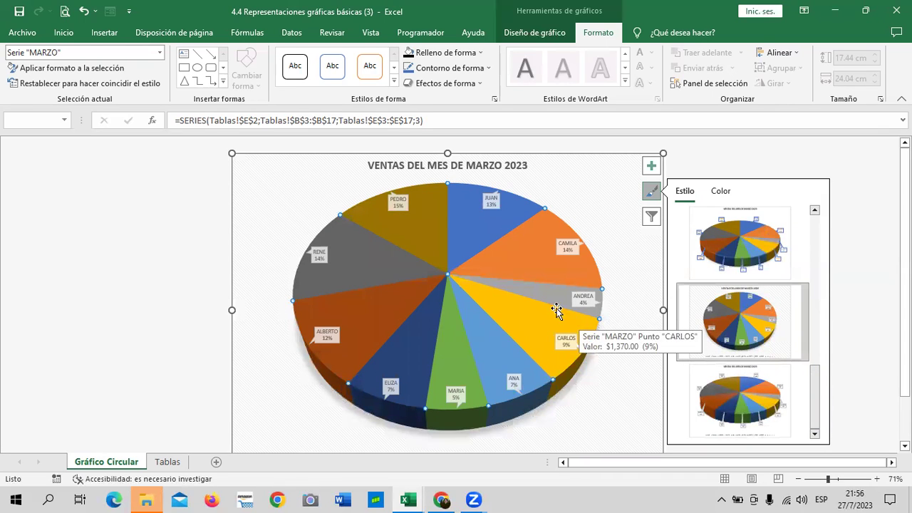
click(741, 402)
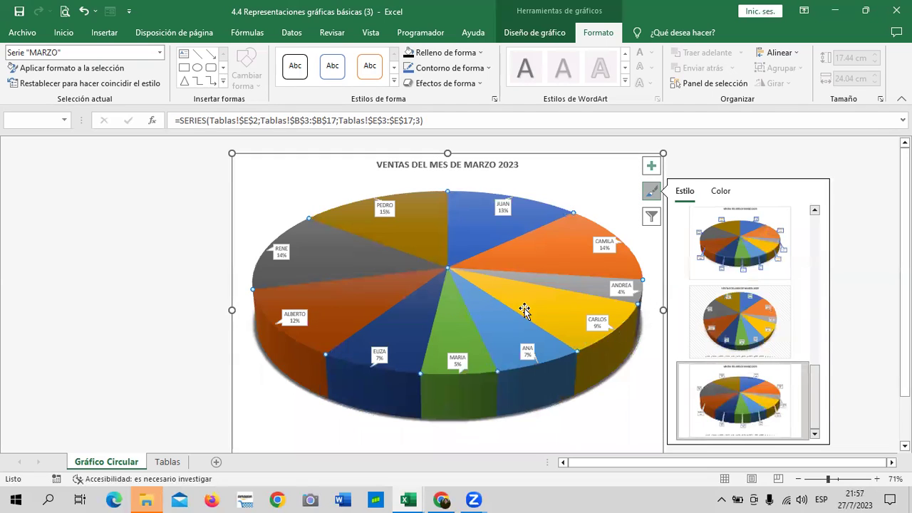
mouse_move(413, 278)
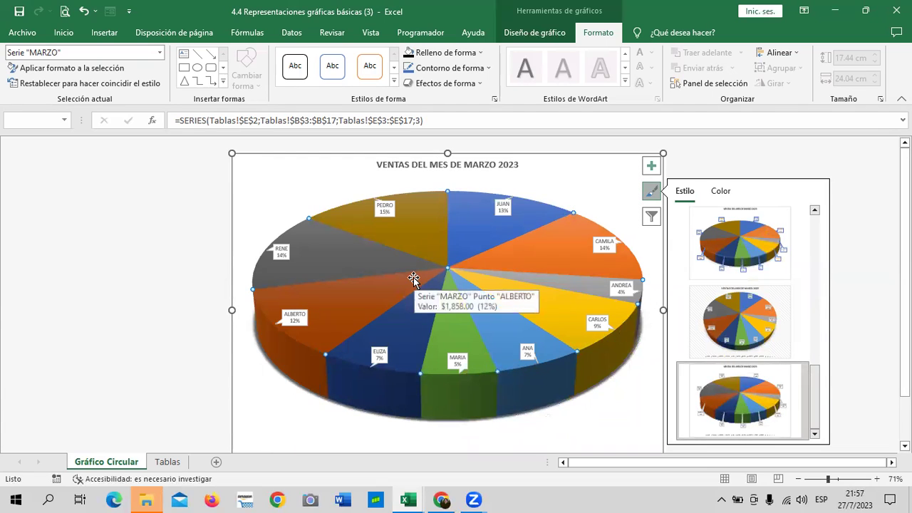
Settle on a light, bold-title shadowed style from the Diseño de gráfico styles gallery
click(534, 33)
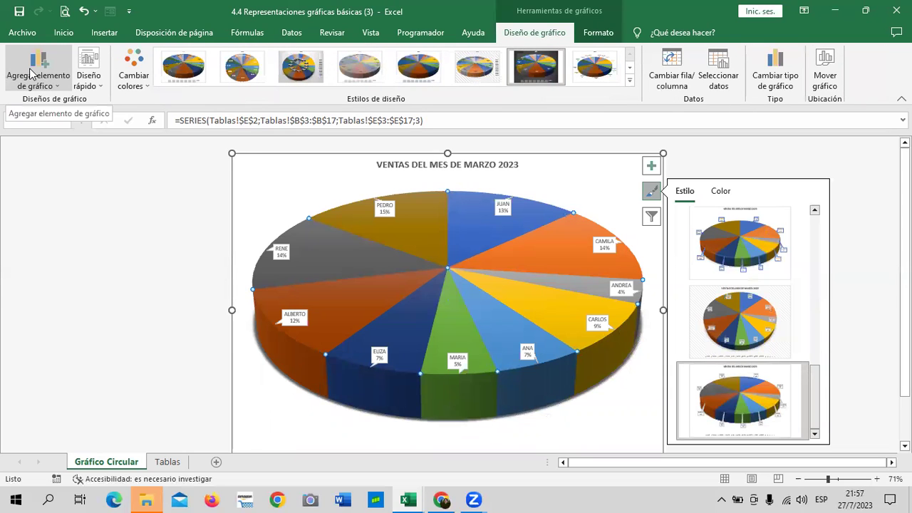
click(249, 72)
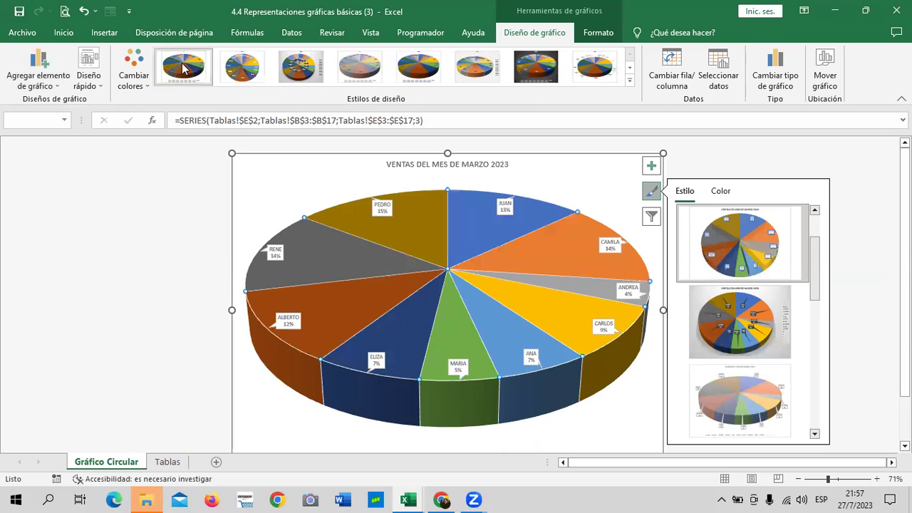
click(629, 80)
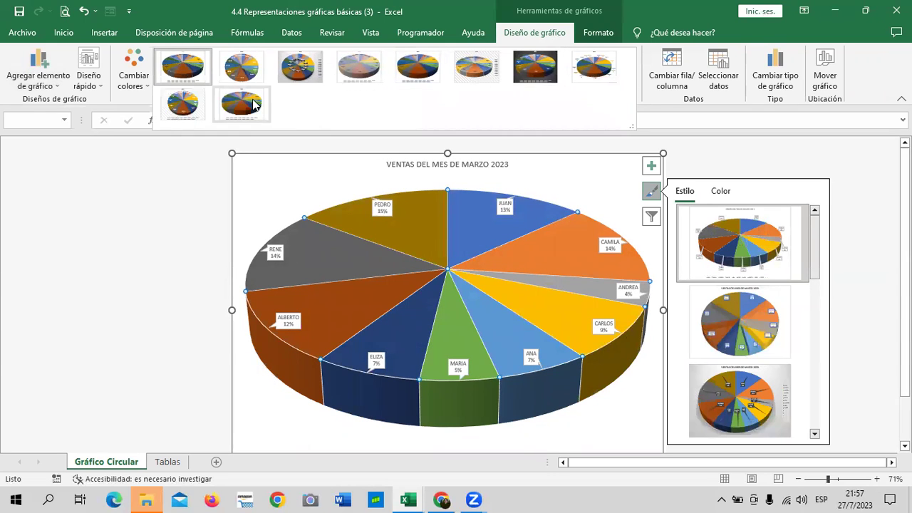
click(249, 104)
click(177, 69)
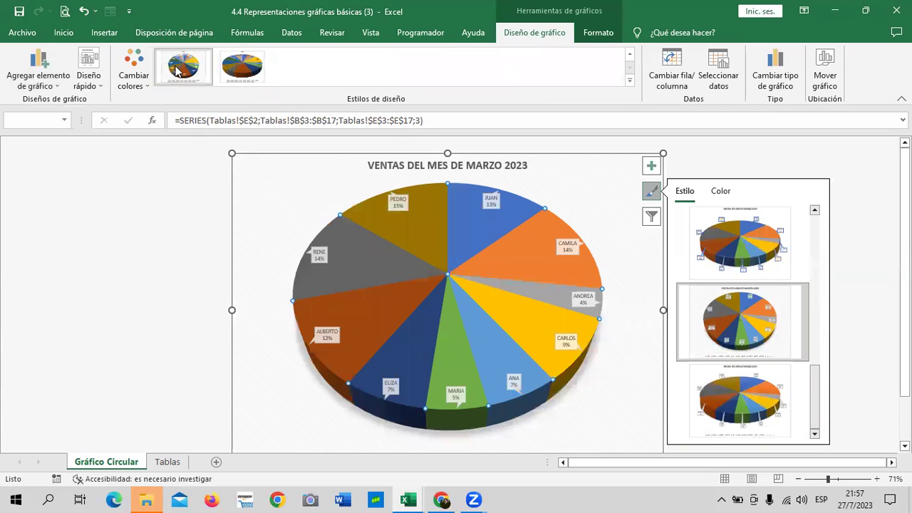
Apply quick layout Diseño 4 with value and category labels, plus a callout-label style
click(95, 86)
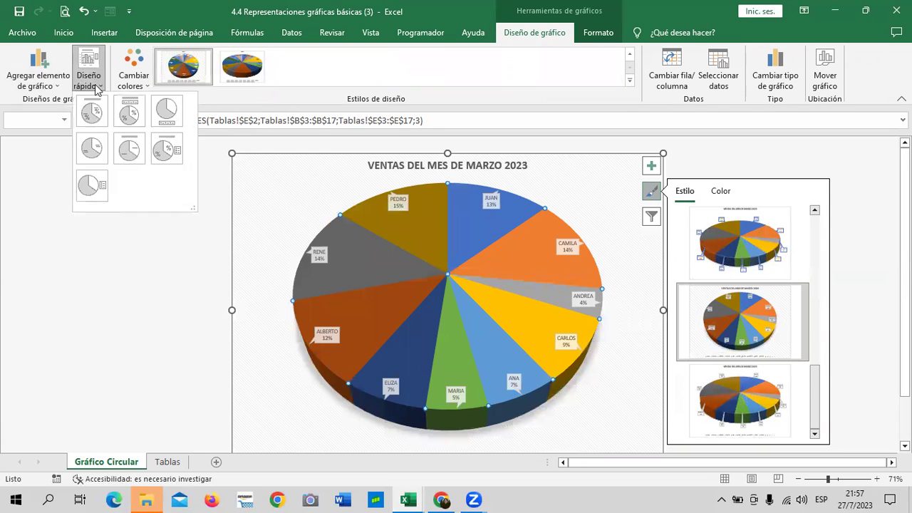
click(90, 151)
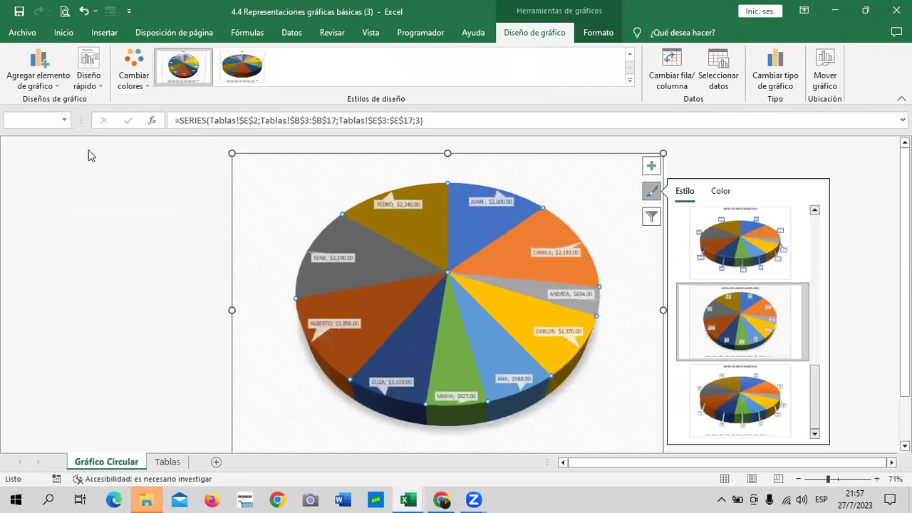
mouse_move(578, 317)
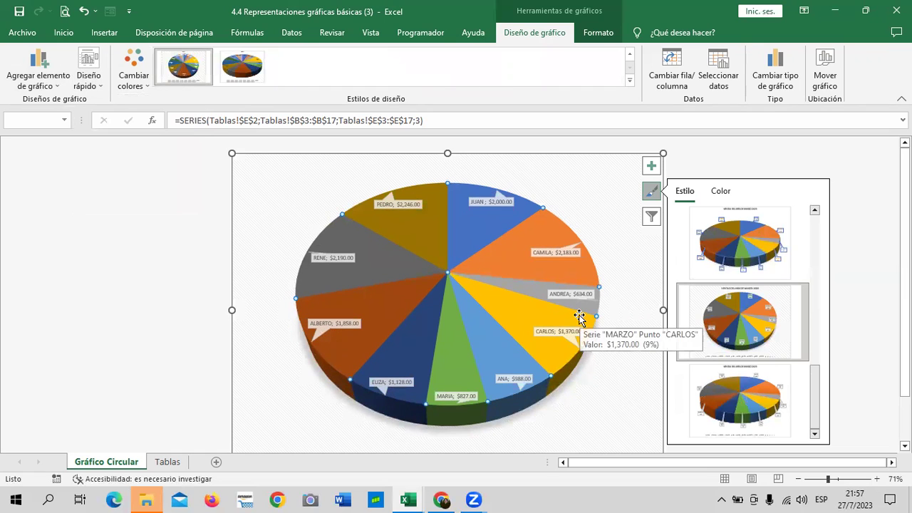
click(769, 253)
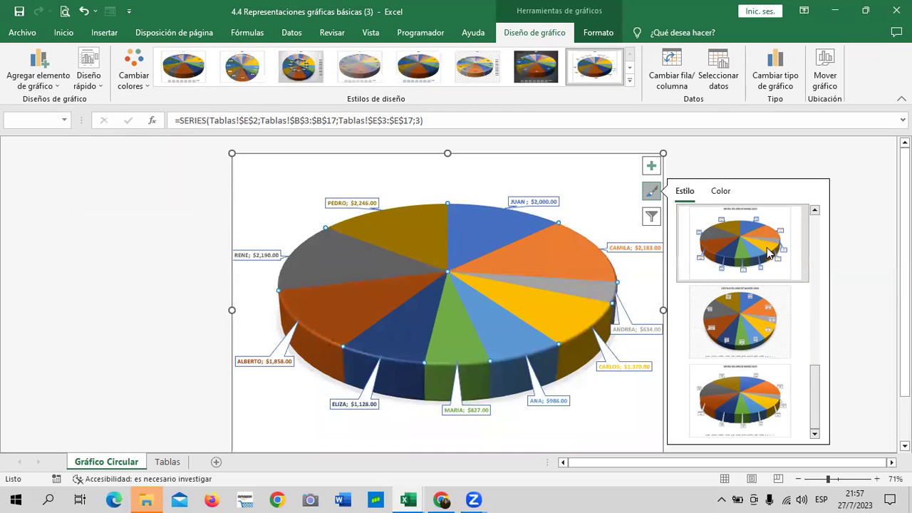
Settle on the style with colour-matched boxed labels on leader lines
click(88, 77)
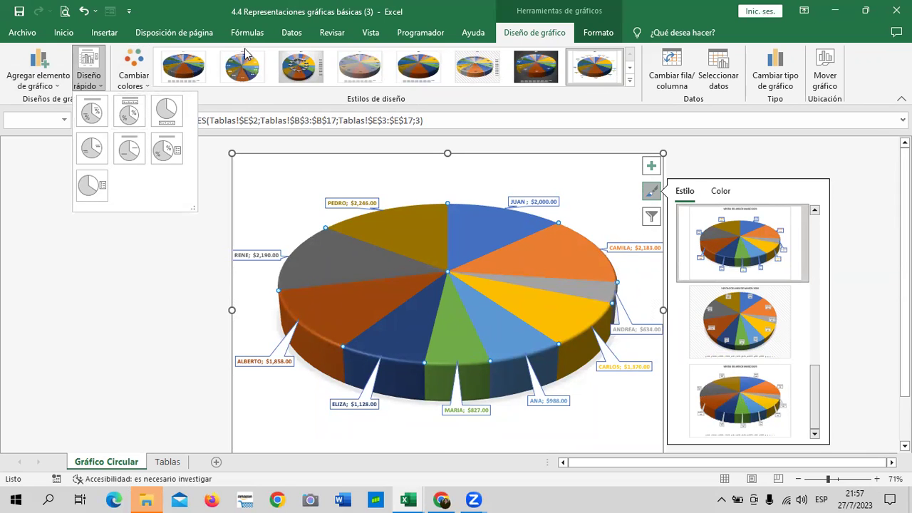
click(757, 344)
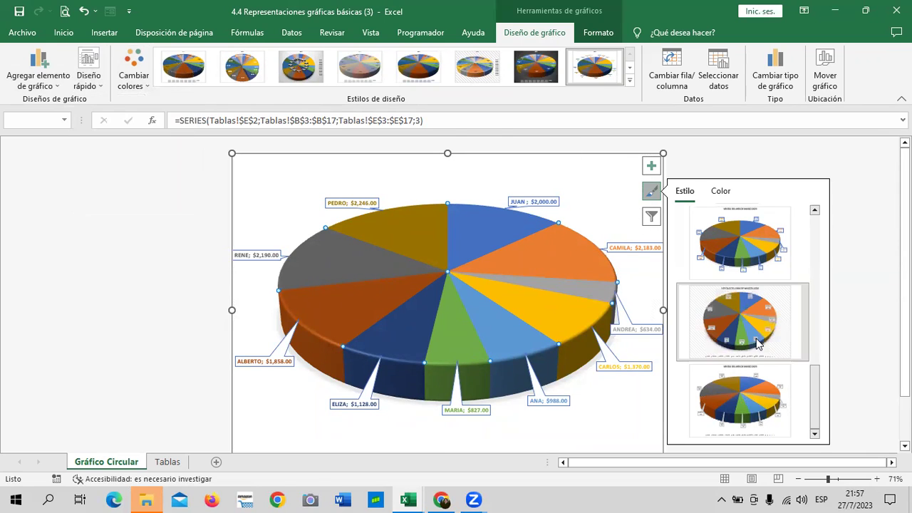
click(757, 343)
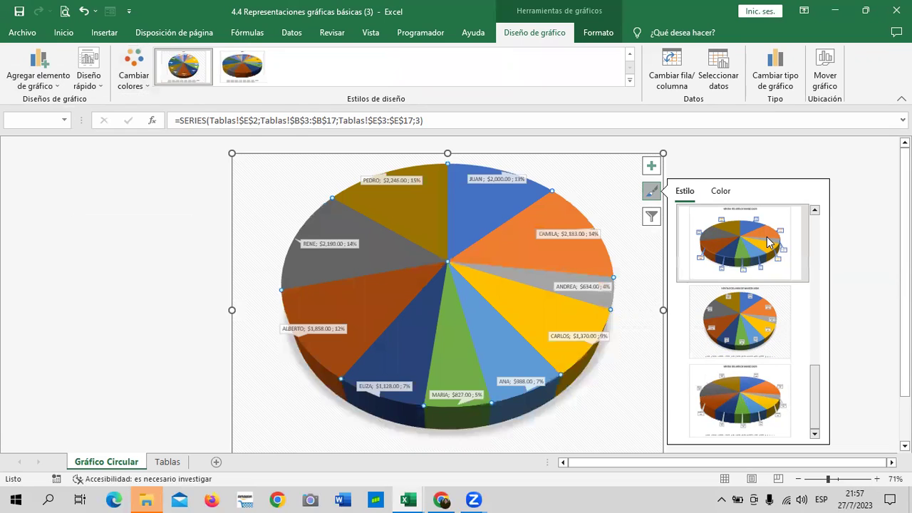
click(767, 242)
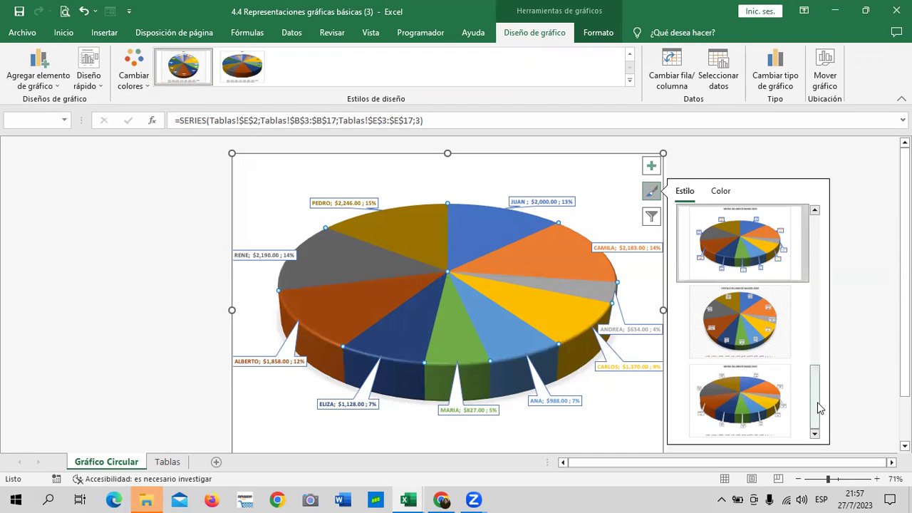
drag(818, 408, 838, 247)
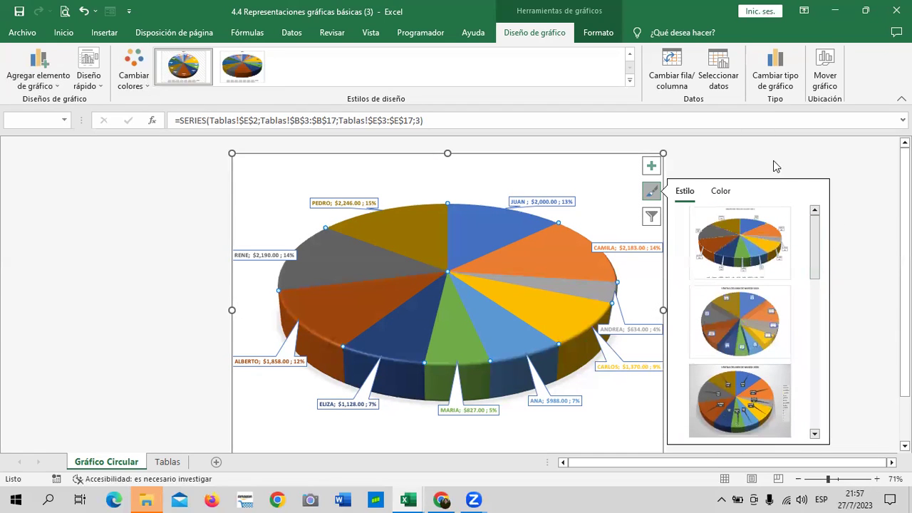
click(740, 164)
click(741, 164)
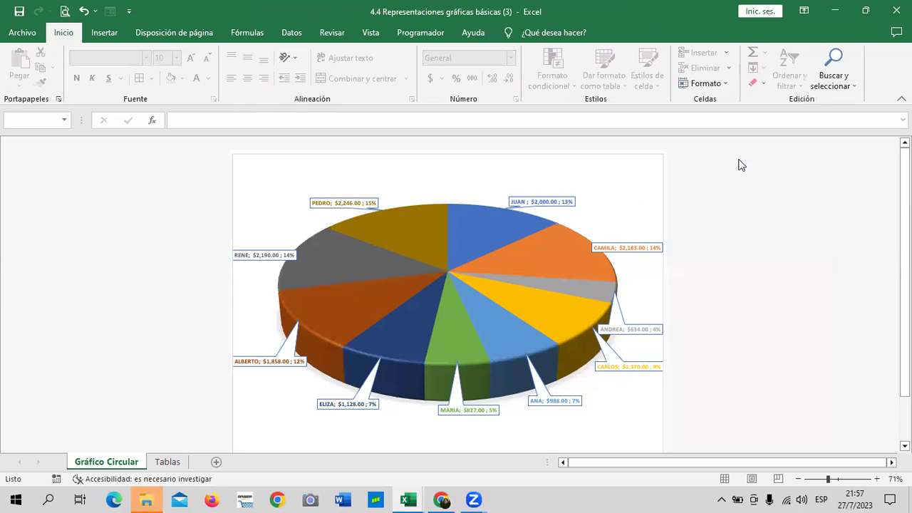
Try a black fill on the pie's data labels, then undo it
click(283, 189)
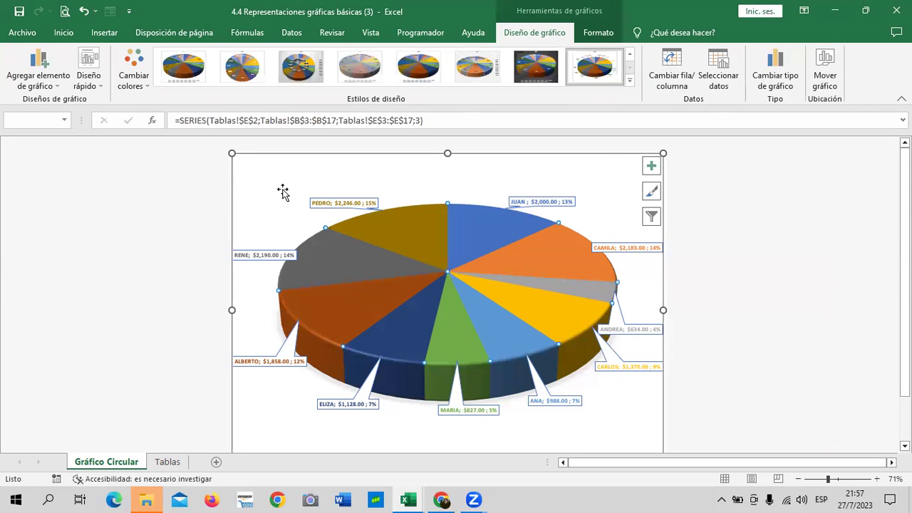
click(470, 411)
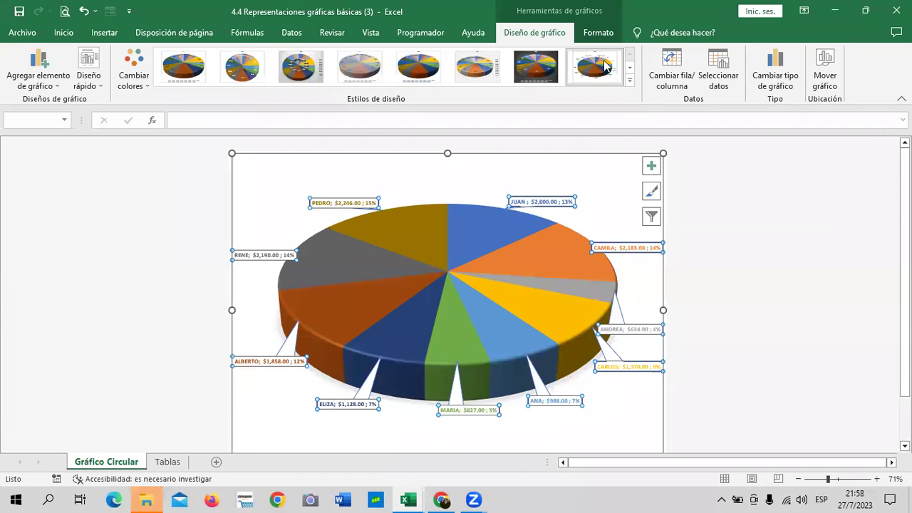
click(589, 34)
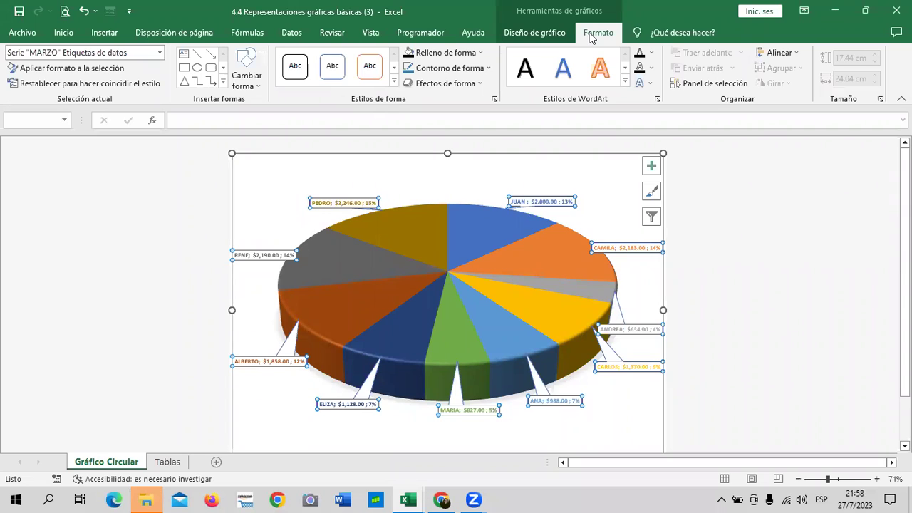
click(479, 53)
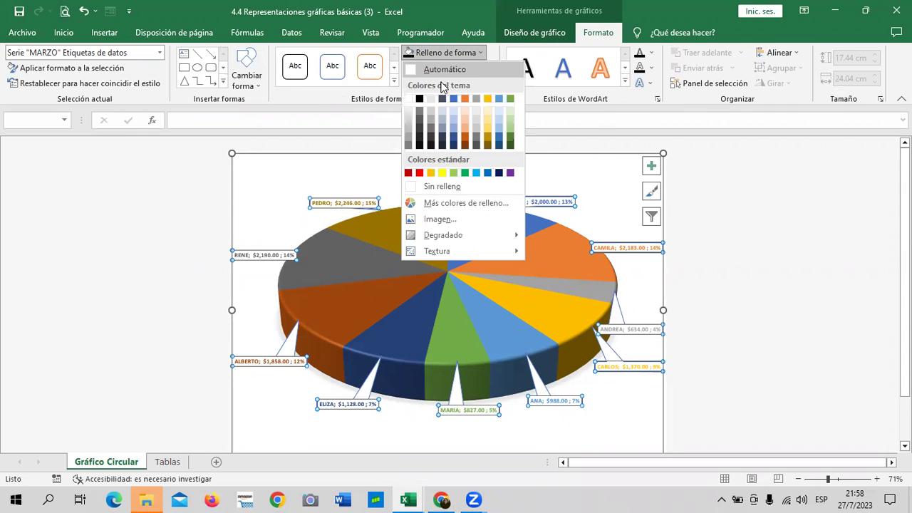
click(315, 171)
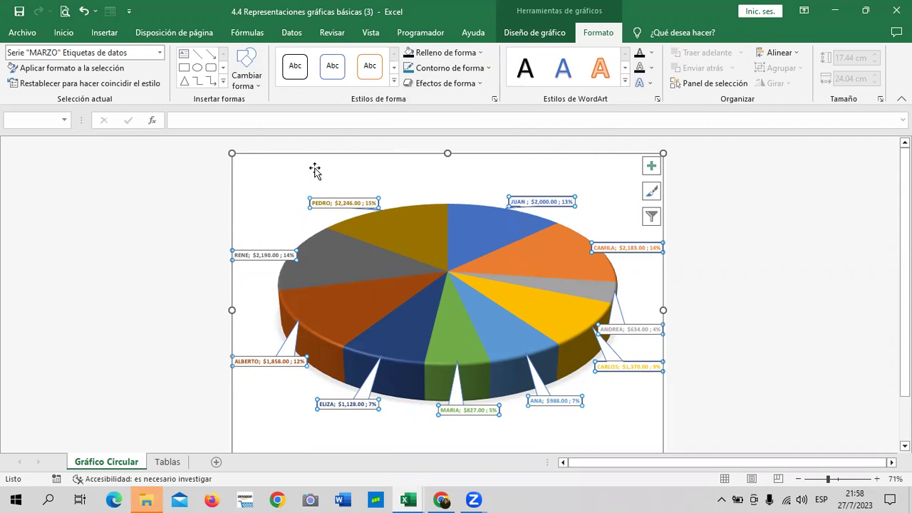
click(479, 52)
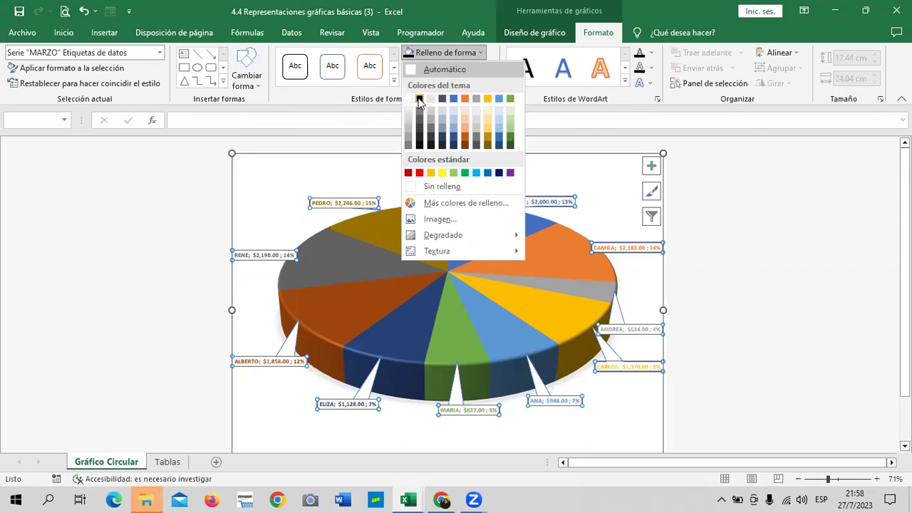
click(419, 99)
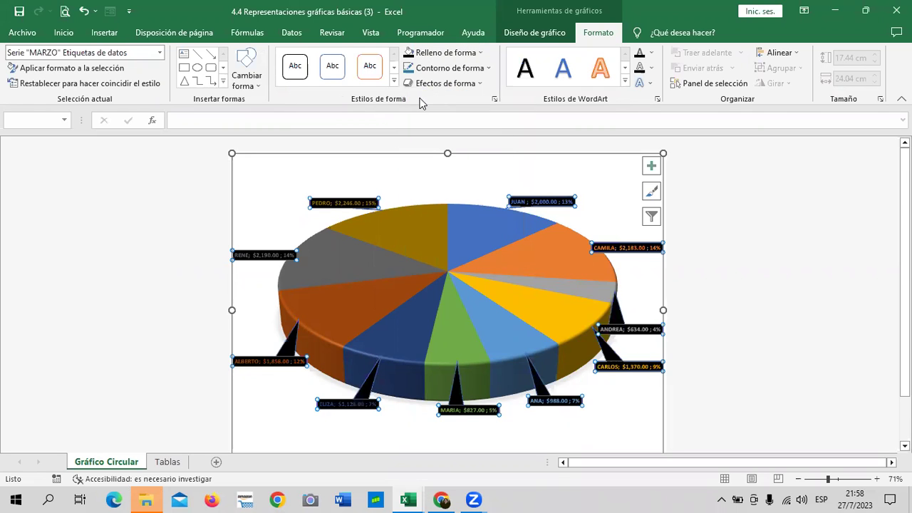
click(84, 12)
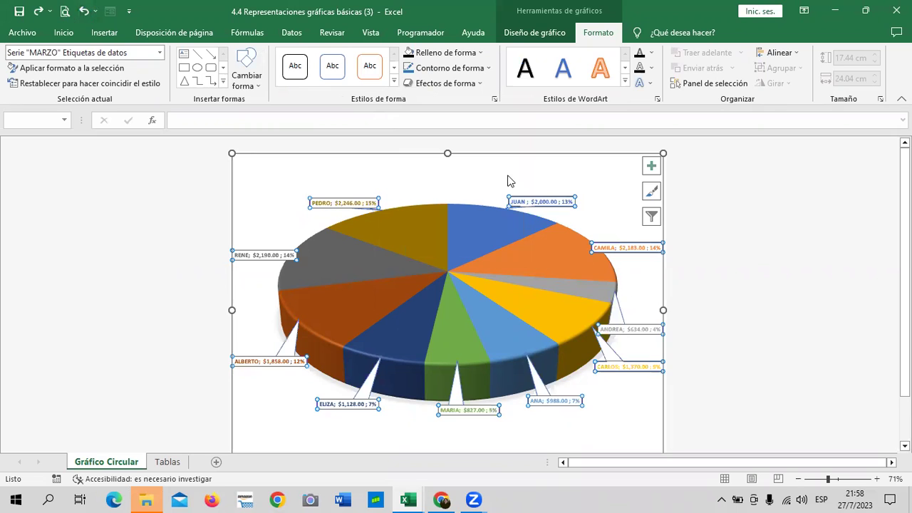
Try a solid black fill on the MARZO pie slices, then undo it
key(Escape)
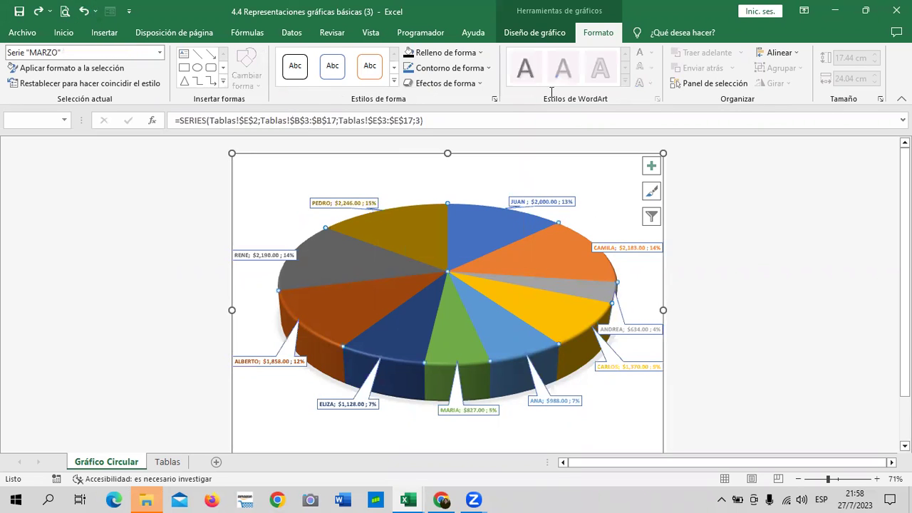
click(482, 53)
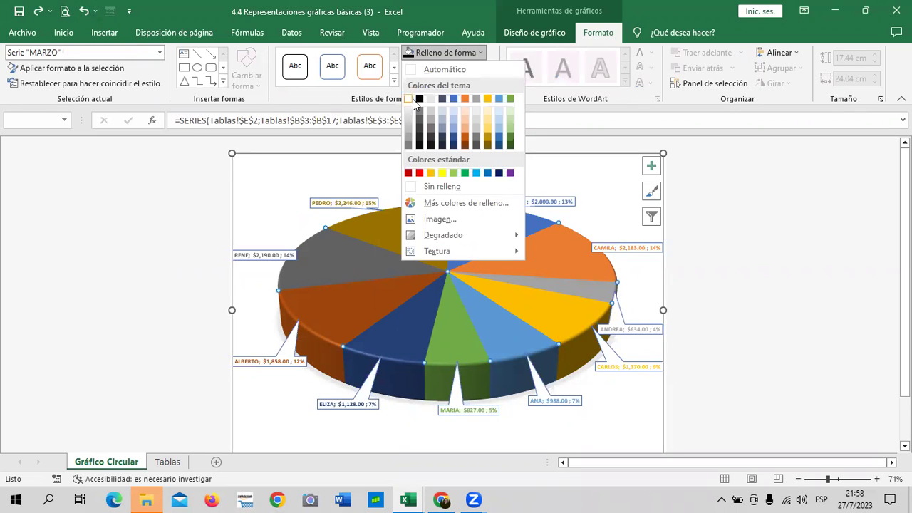
click(420, 100)
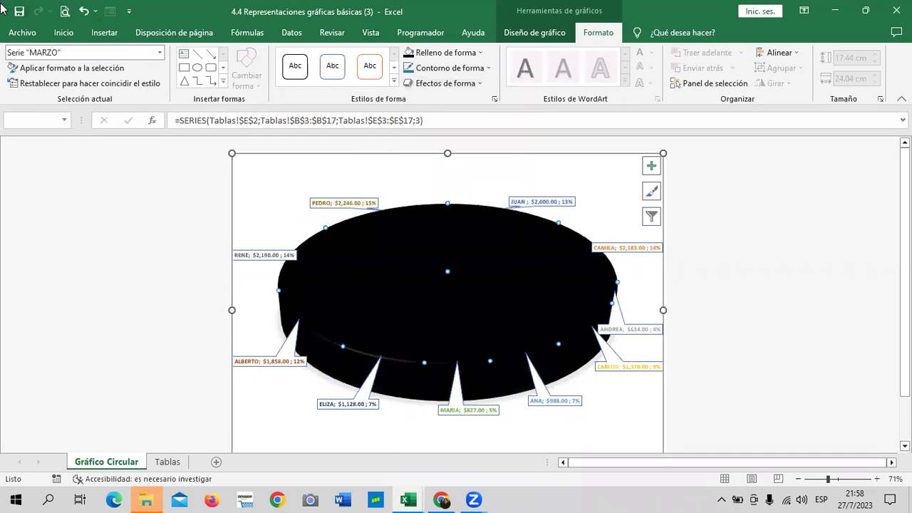
click(83, 11)
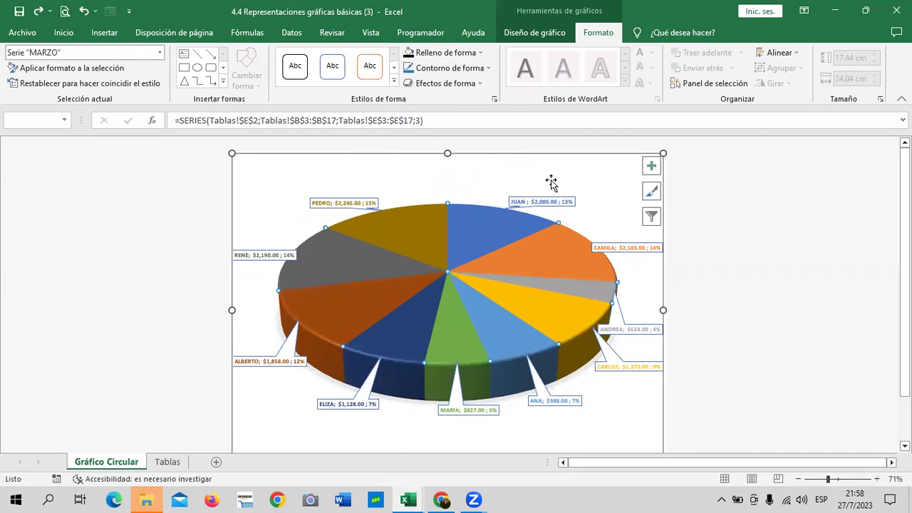
Fill the chart area with the parchment texture, replacing a brief black fill
click(596, 178)
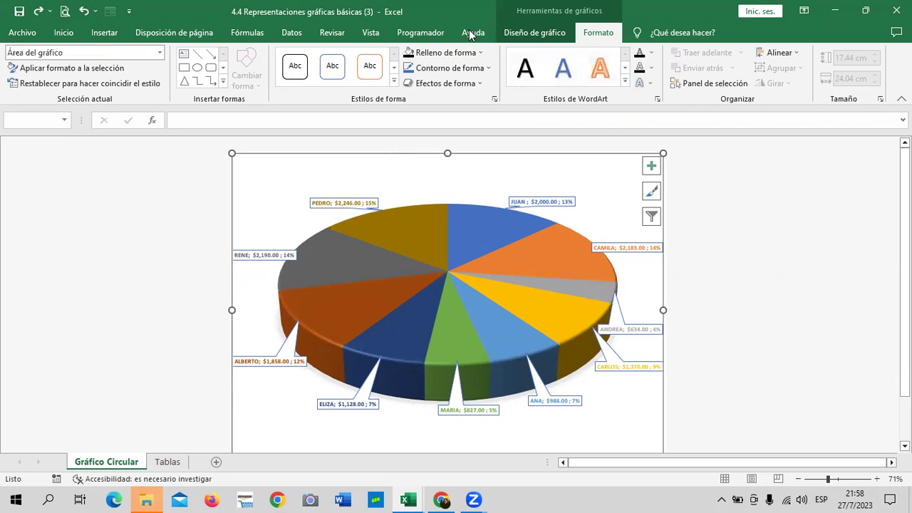
click(439, 53)
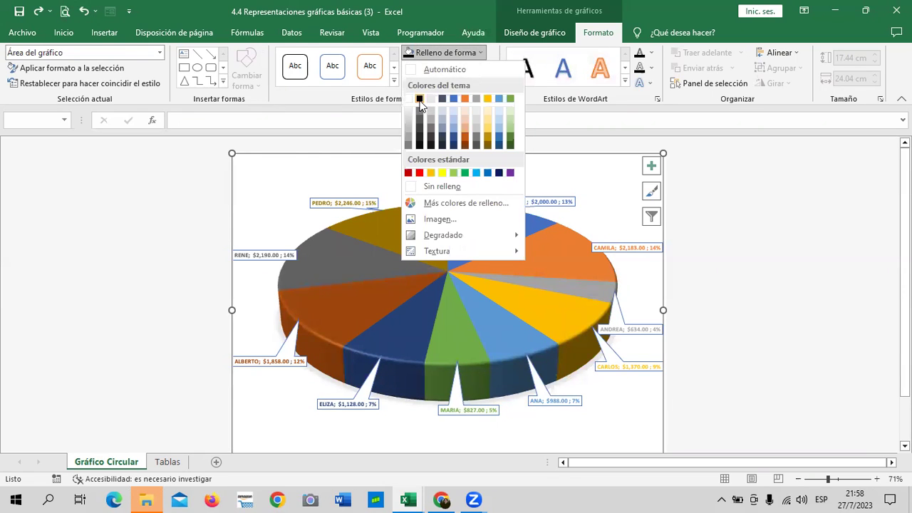
click(418, 99)
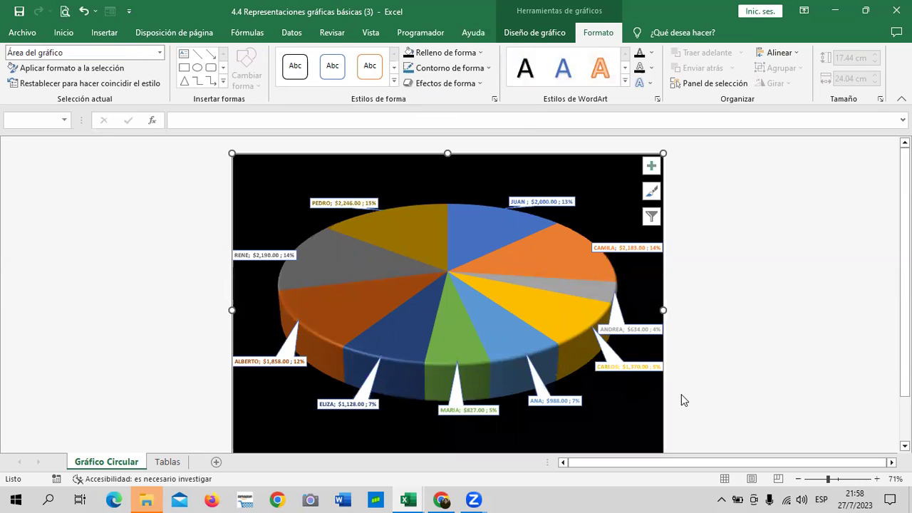
click(477, 54)
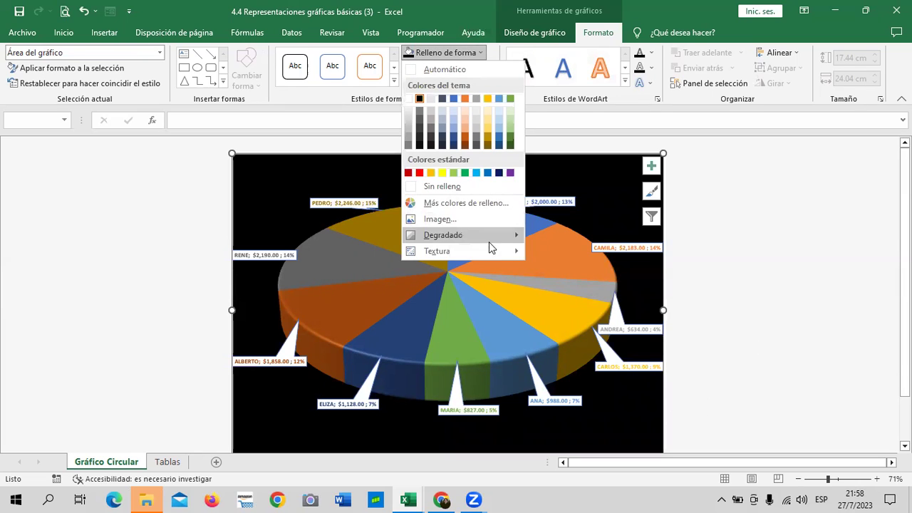
mouse_move(488, 252)
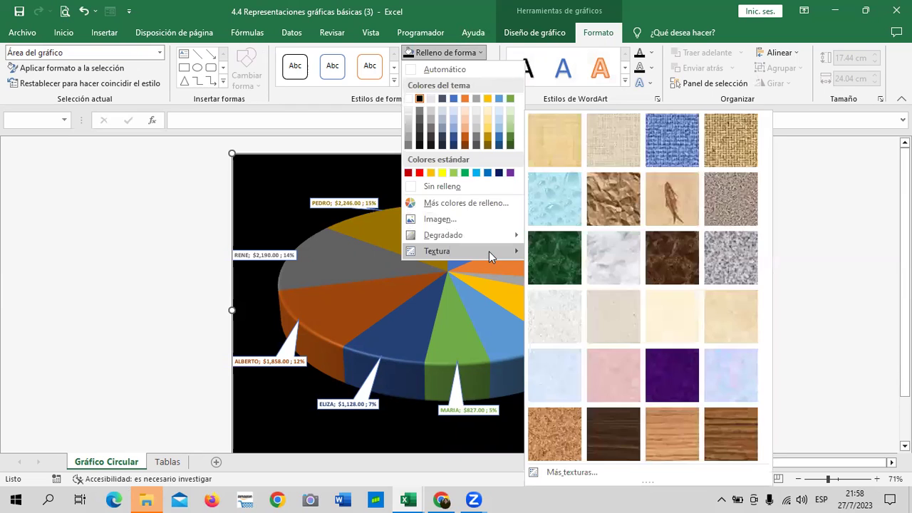
click(731, 322)
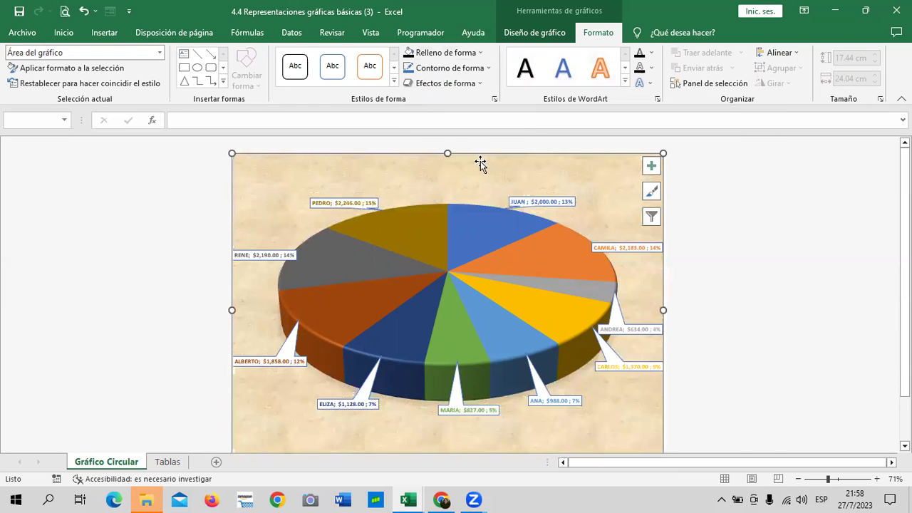
Enlarge all the data labels' font step by step to size 14
click(362, 202)
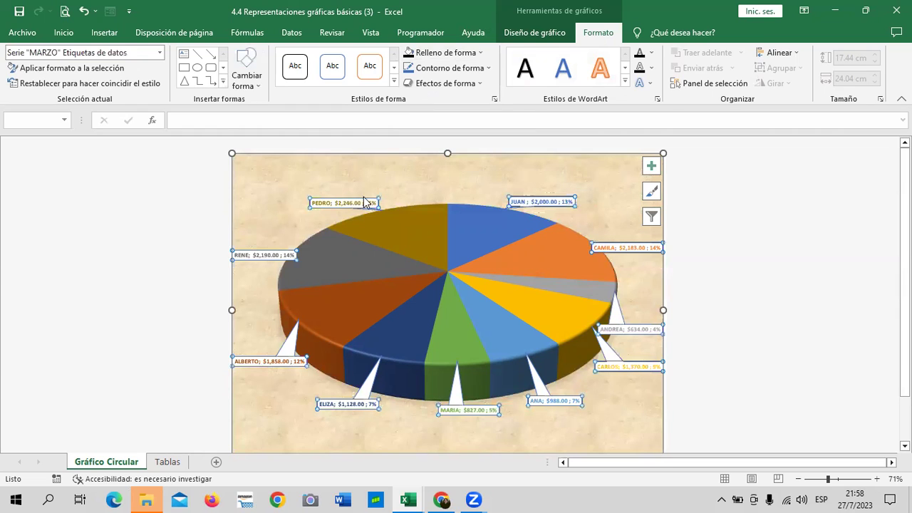
click(64, 32)
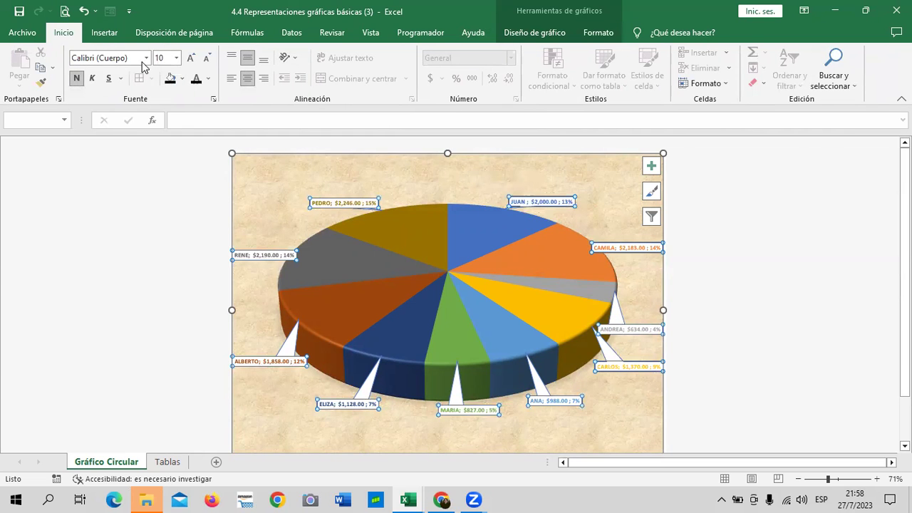
click(189, 58)
click(190, 57)
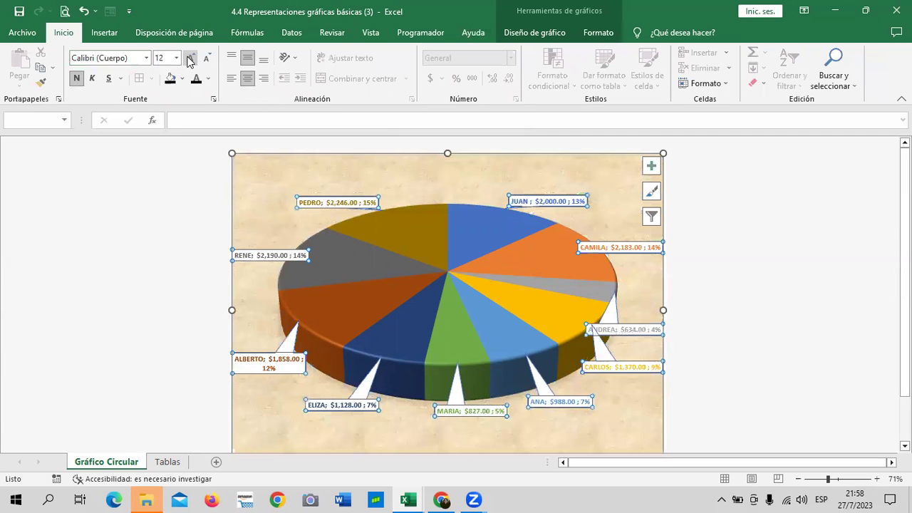
click(190, 60)
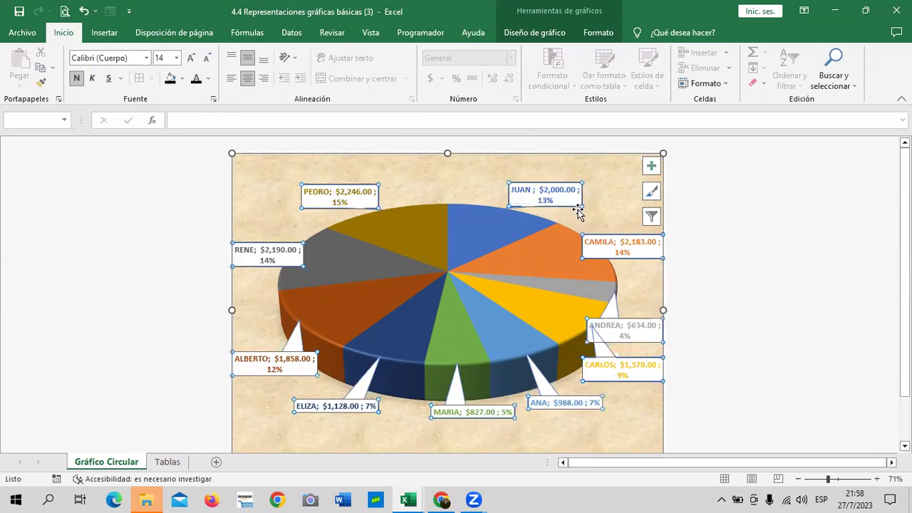
Select the JUAN label, briefly open and close its format pane, then select the pie series
click(560, 186)
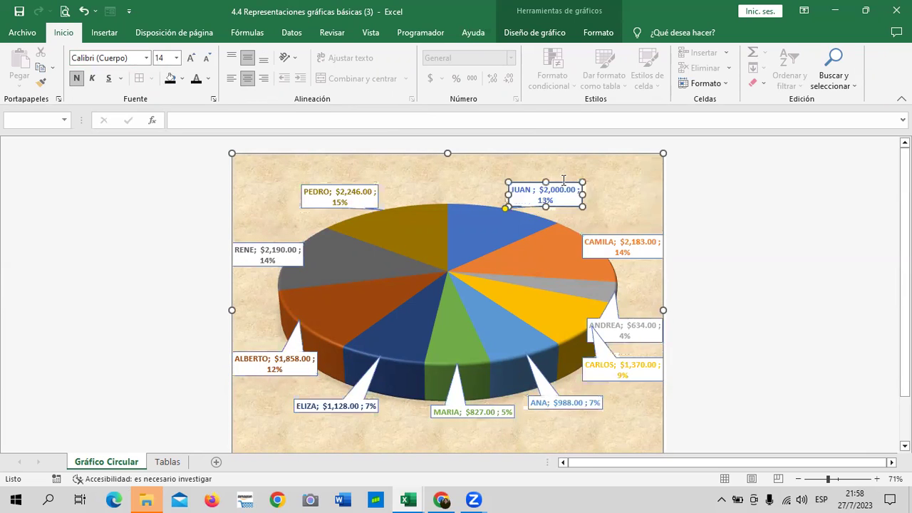
double_click(561, 184)
click(561, 176)
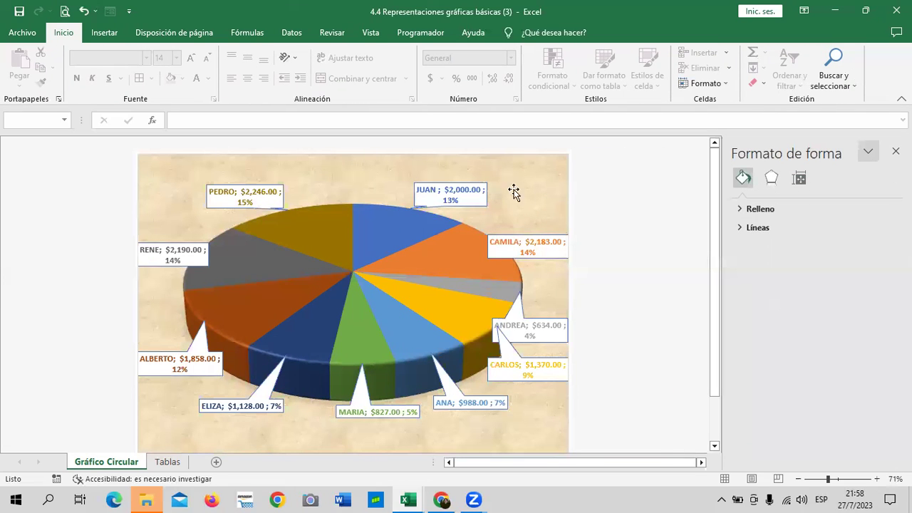
click(544, 184)
click(540, 179)
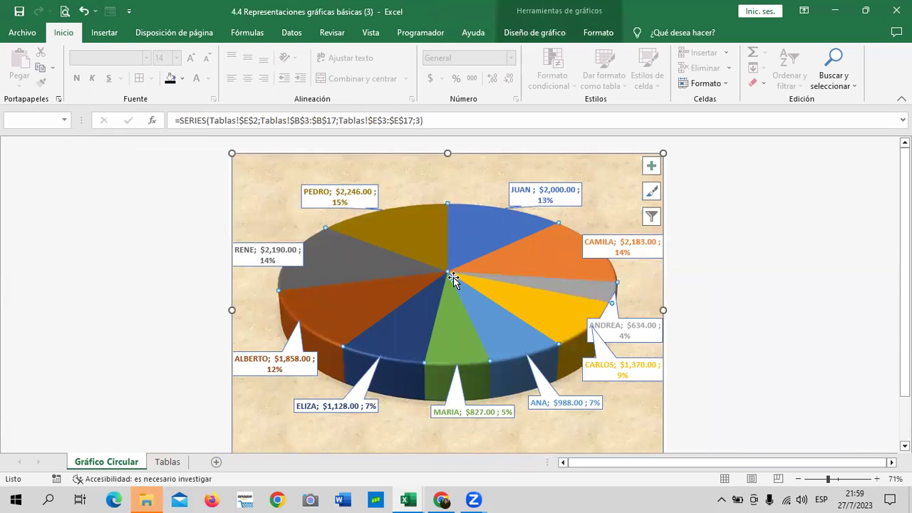
Select individual slices and pull PEDRO and the other slices away from the pie centre
click(470, 320)
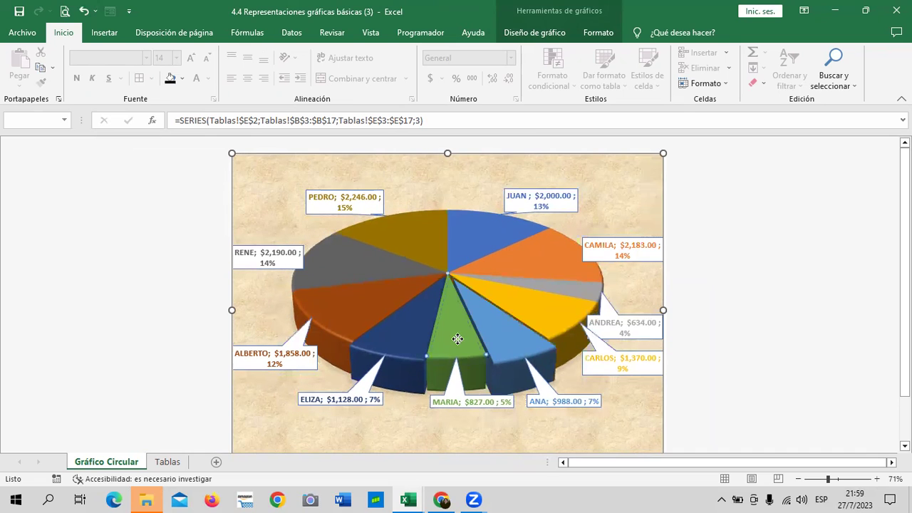
click(458, 336)
click(373, 316)
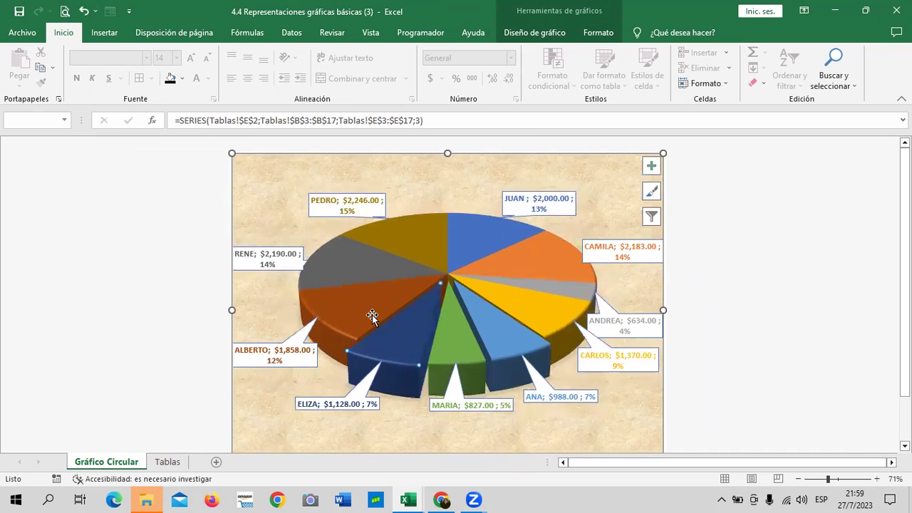
click(363, 260)
click(420, 235)
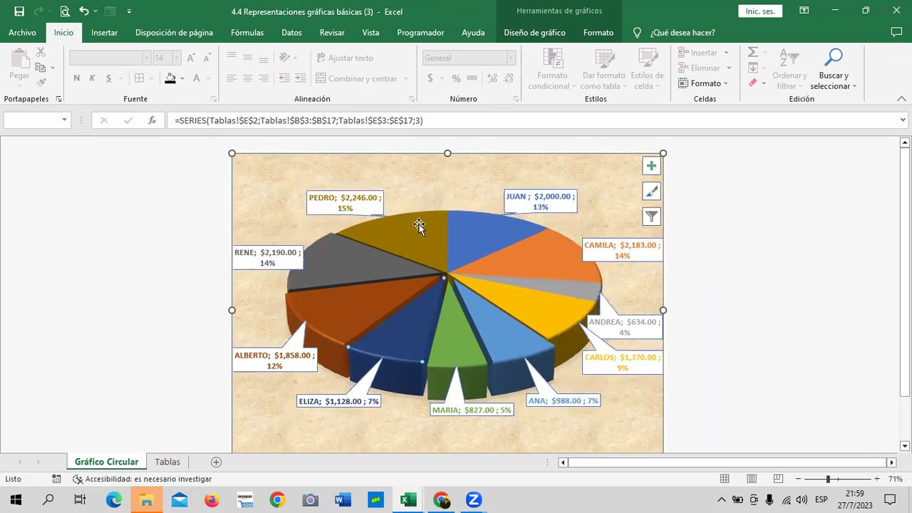
click(467, 215)
click(423, 224)
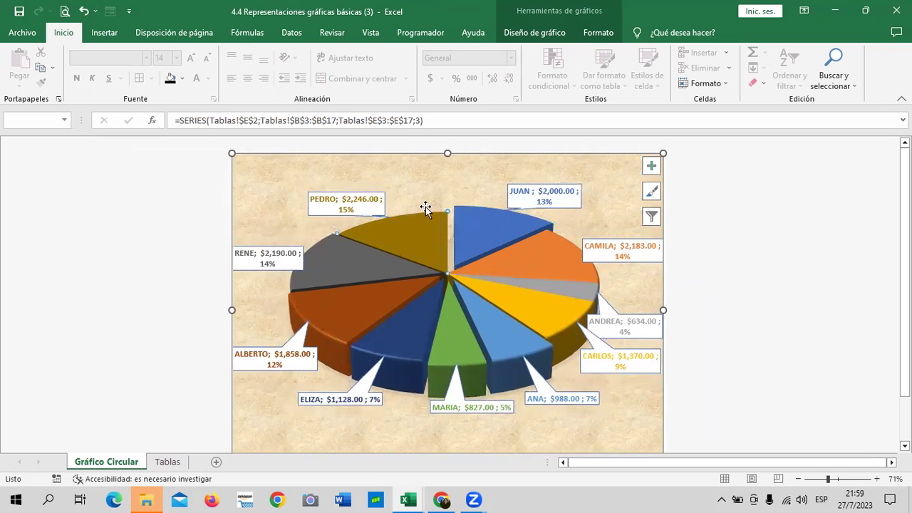
drag(428, 207, 406, 228)
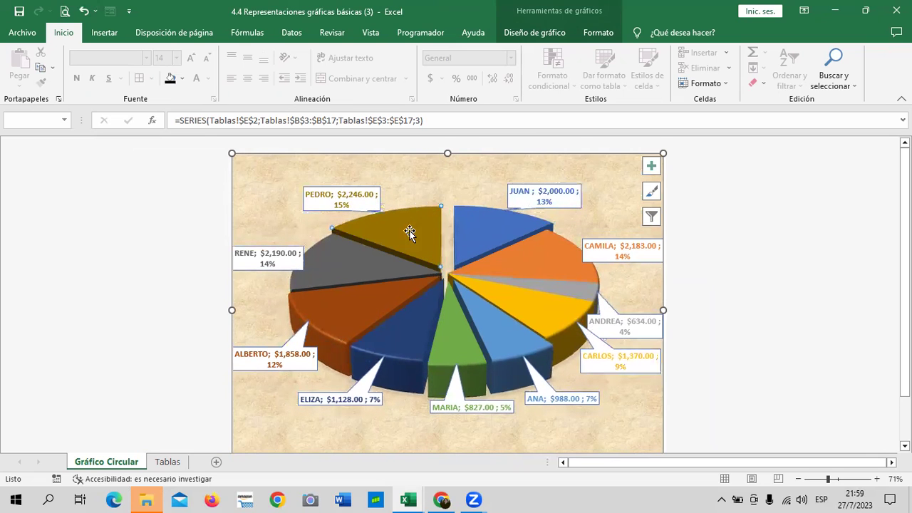
mouse_move(370, 257)
mouse_down()
mouse_move(561, 262)
mouse_move(519, 266)
mouse_up()
Pull CARLOS further out, then push all the exploded slices back into one pie
click(512, 260)
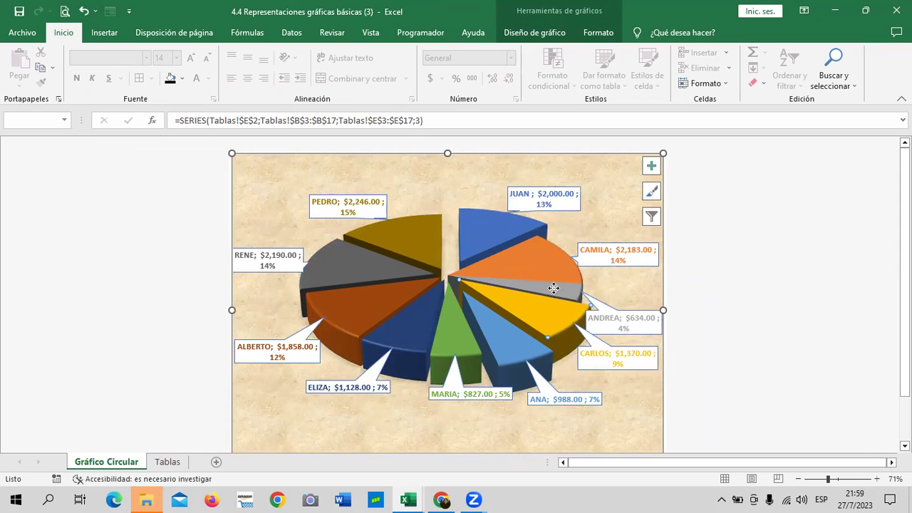
mouse_move(565, 293)
mouse_down()
mouse_move(561, 264)
mouse_move(543, 250)
mouse_up()
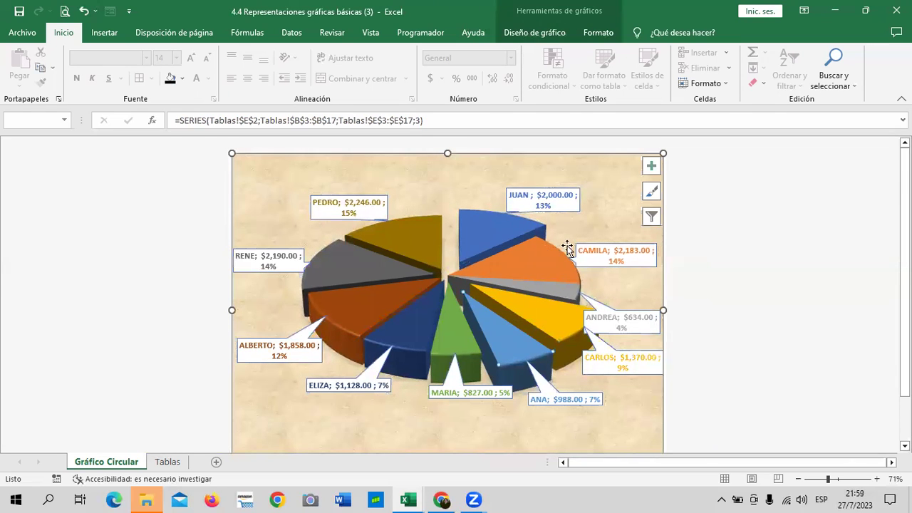
click(492, 228)
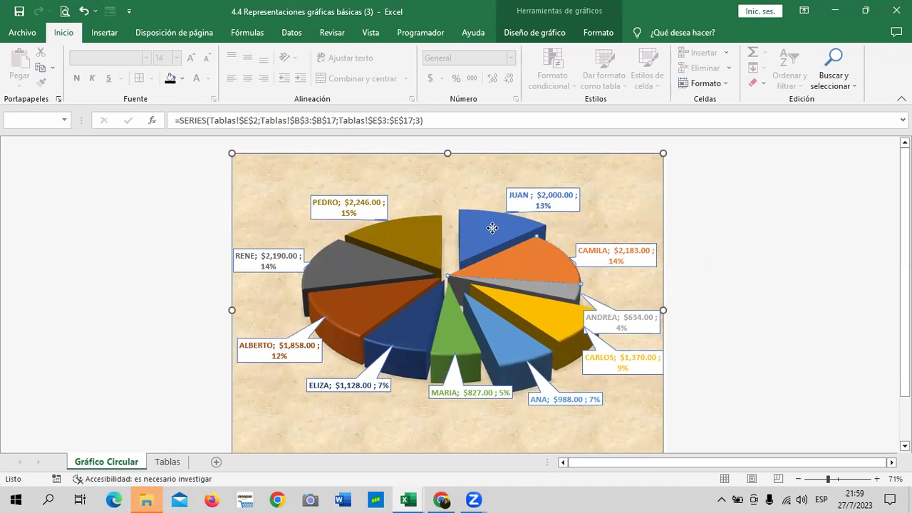
click(532, 259)
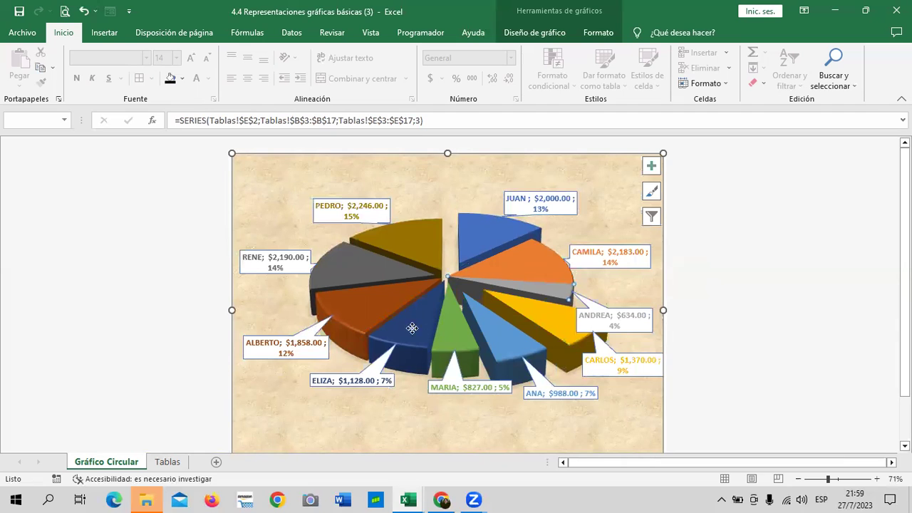
click(368, 310)
click(362, 271)
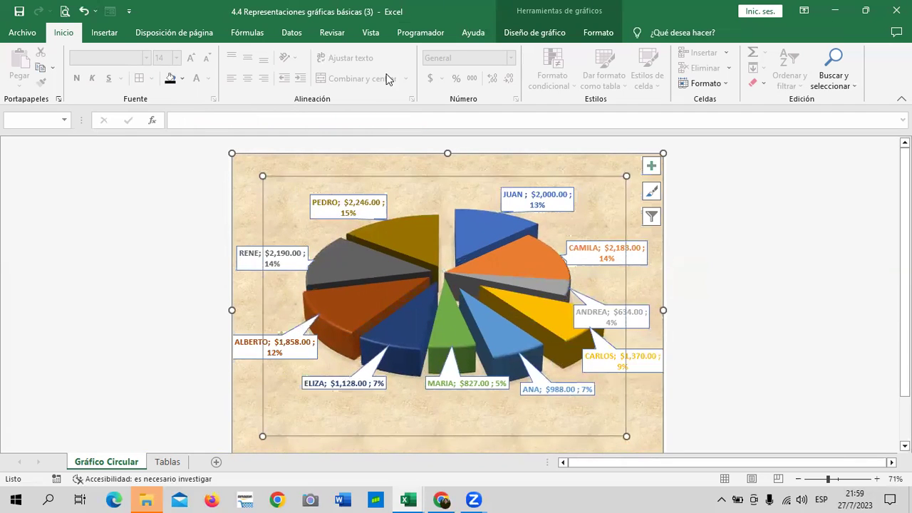
click(488, 225)
drag(477, 227, 478, 230)
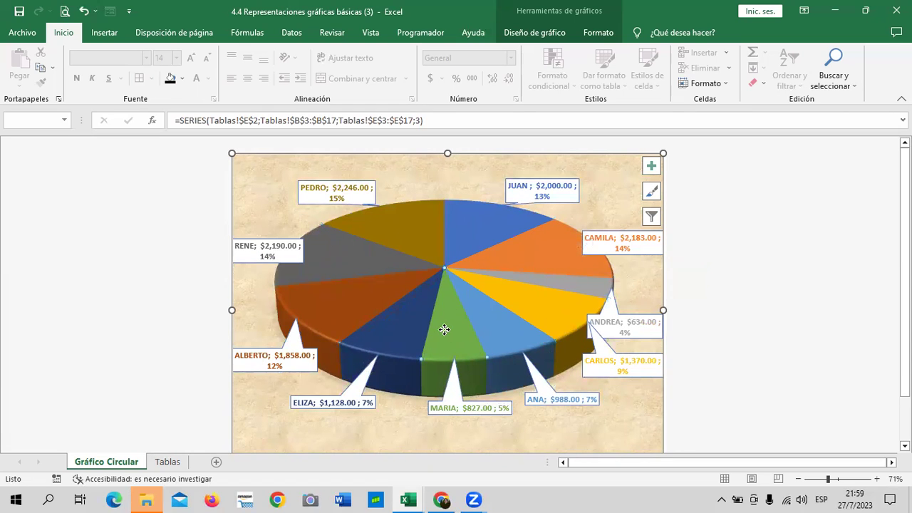
Drag the green MARIA, grey ANDREA and yellow CARLOS slices outward from the pie
click(439, 246)
click(453, 336)
drag(453, 339, 455, 342)
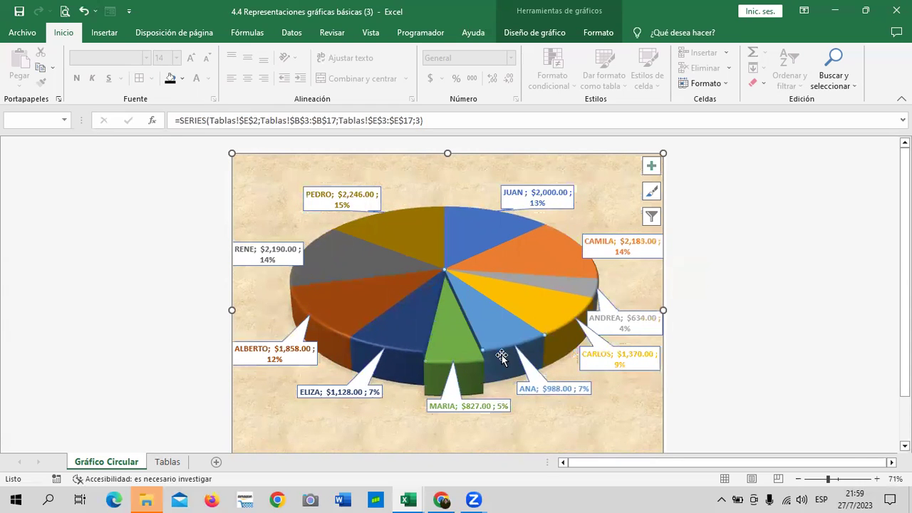
click(557, 314)
drag(570, 317, 580, 285)
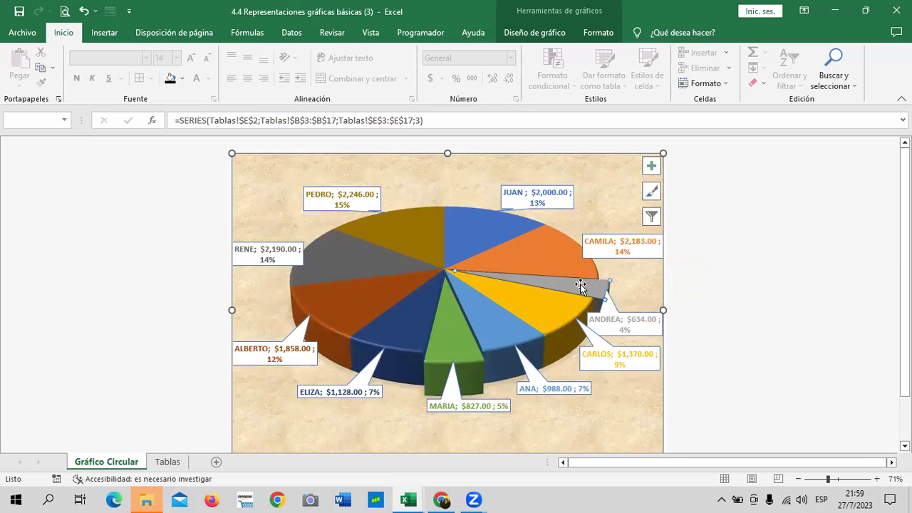
mouse_move(560, 243)
mouse_down()
mouse_move(539, 240)
mouse_move(548, 276)
mouse_move(569, 287)
mouse_up()
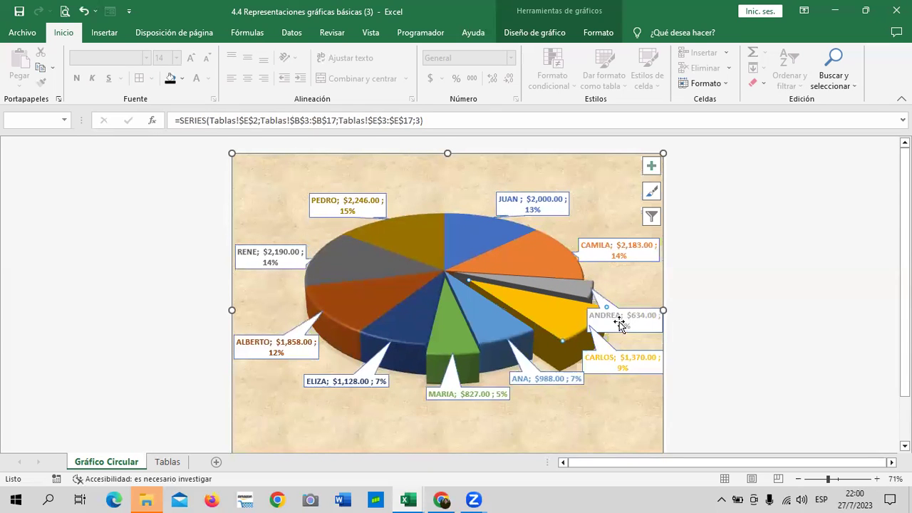
click(579, 254)
click(552, 254)
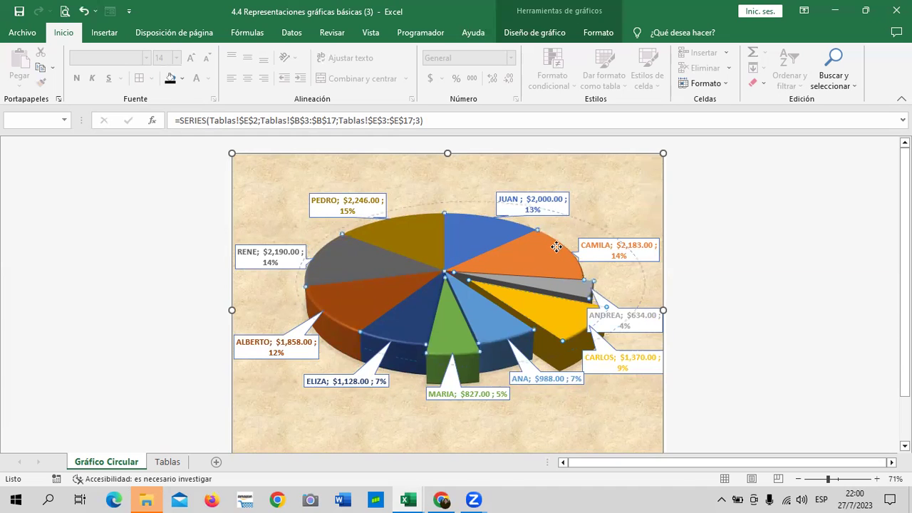
click(558, 247)
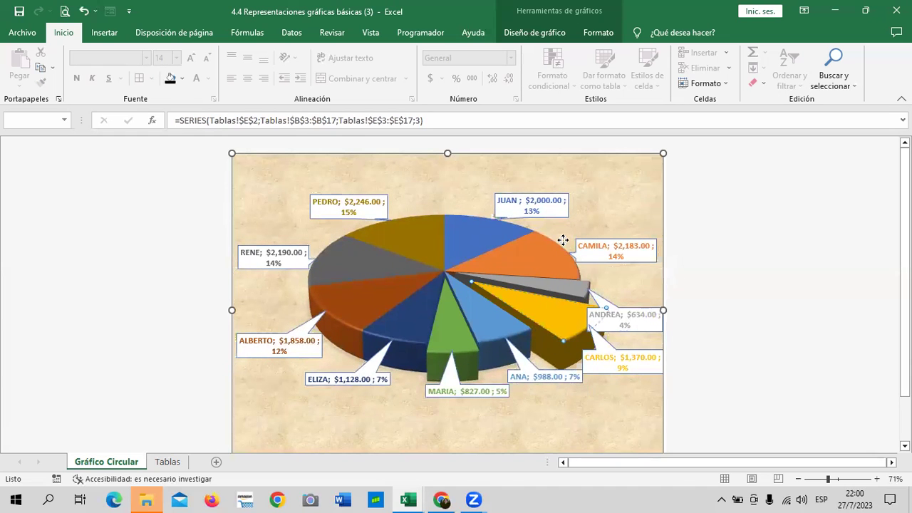
Open and close CARLOS's Format Data Point pane, then pull JUAN, PEDRO and RENE out
double_click(533, 259)
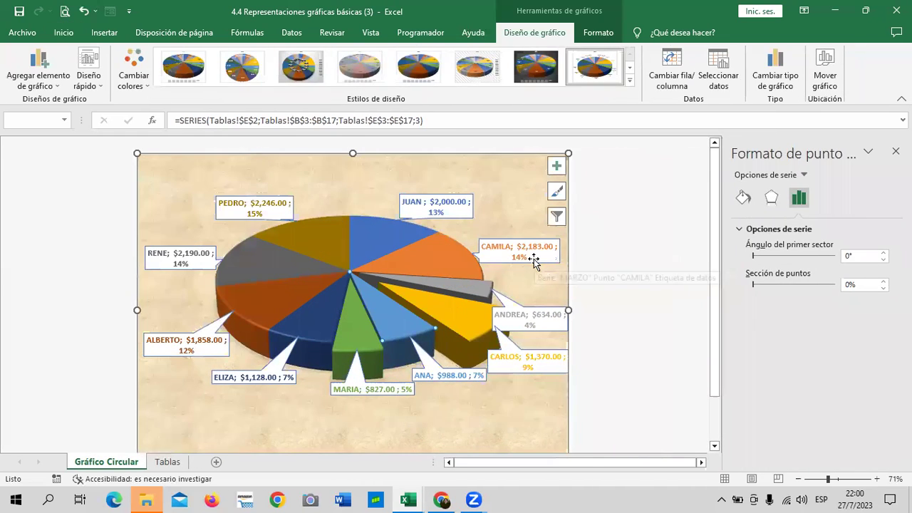
click(895, 151)
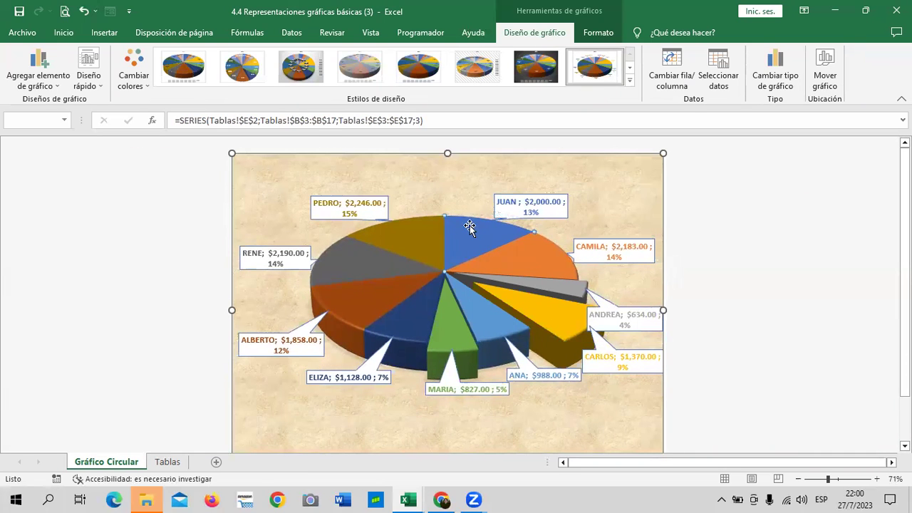
mouse_move(474, 223)
mouse_down()
mouse_move(423, 225)
mouse_move(432, 235)
mouse_up()
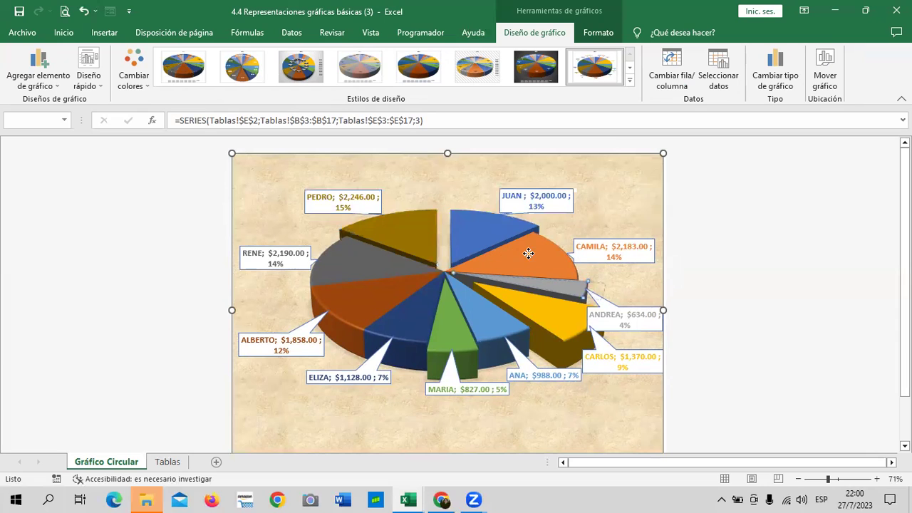
drag(524, 257, 501, 261)
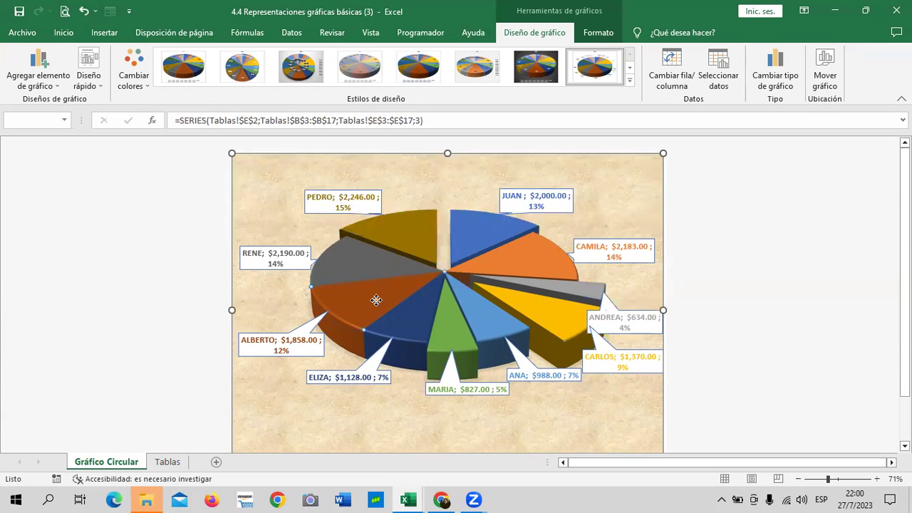
mouse_move(346, 267)
mouse_down()
mouse_move(361, 265)
mouse_move(452, 332)
mouse_move(474, 302)
mouse_move(465, 257)
mouse_move(415, 247)
mouse_move(427, 264)
mouse_up()
click(424, 324)
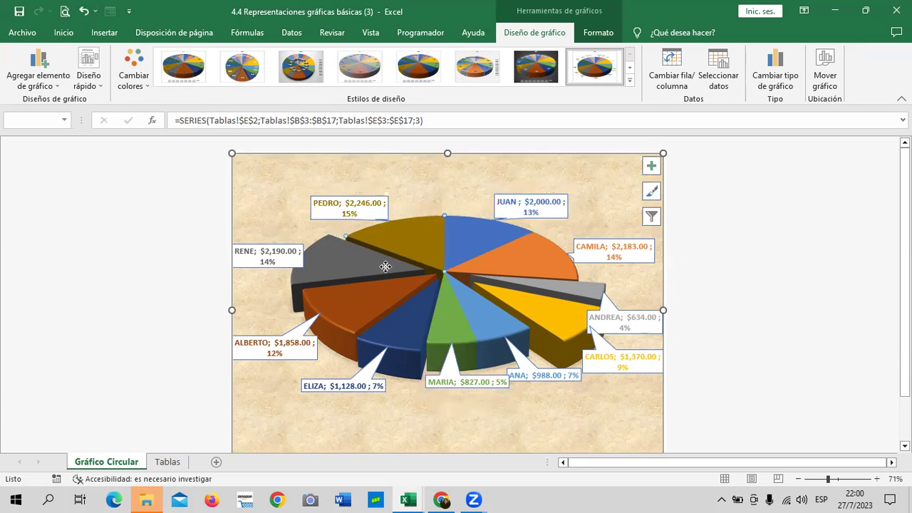
Push PEDRO, RENE, ALBERTO, ELIZA, CARLOS and ANDREA back into the pie
drag(338, 263, 378, 268)
drag(387, 301, 451, 301)
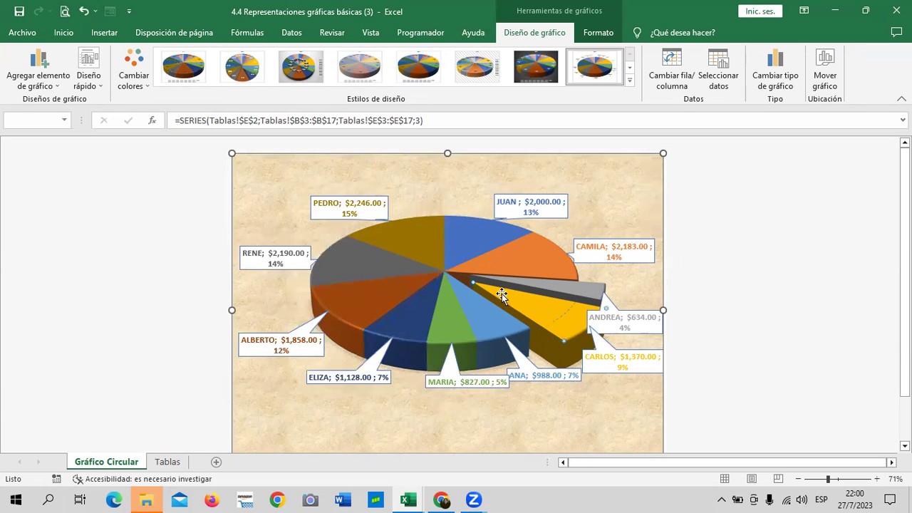
drag(560, 289, 525, 289)
drag(583, 286, 526, 283)
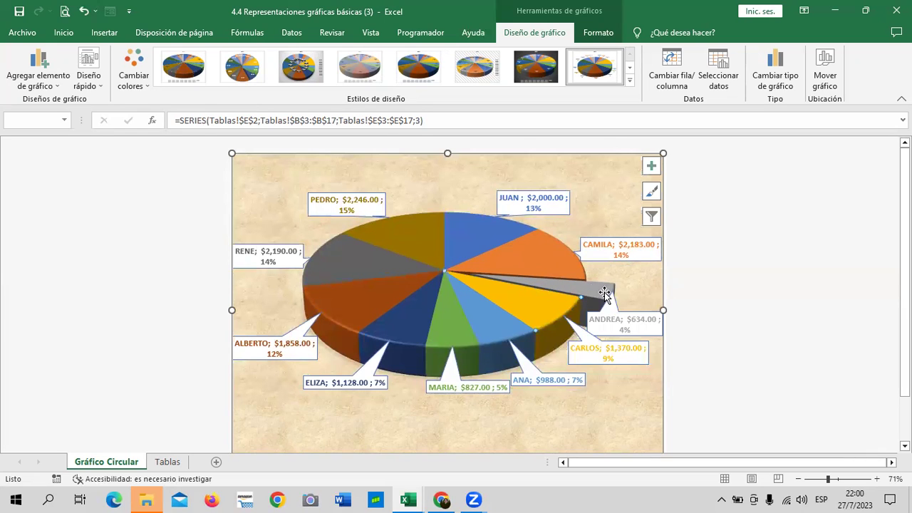
click(628, 292)
click(604, 288)
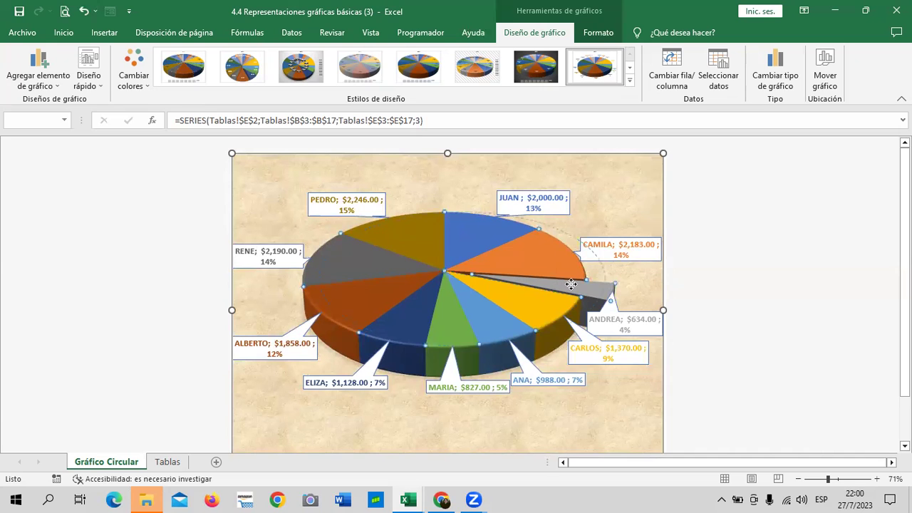
mouse_move(595, 286)
mouse_down()
mouse_move(587, 294)
mouse_move(542, 277)
mouse_up()
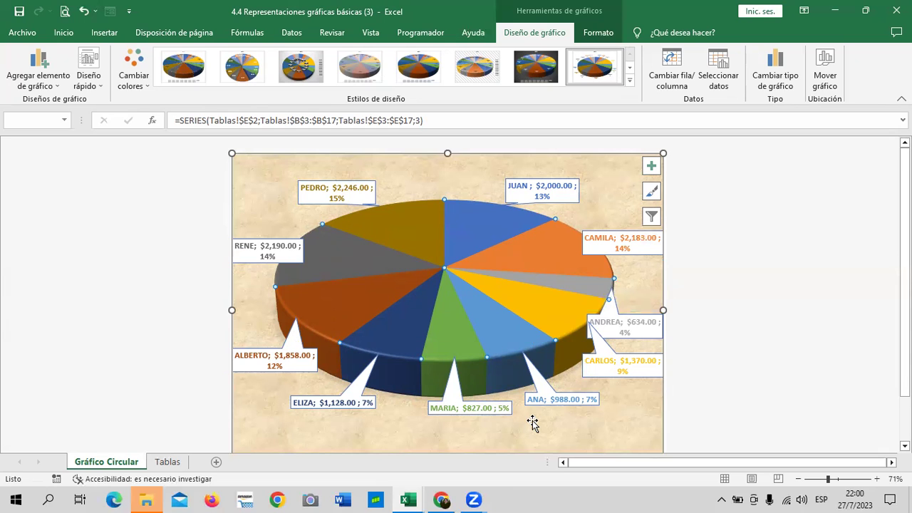
Bring the Gráficos workbook forward and browse its area, radial, column and bar chart sheets
mouse_move(410, 499)
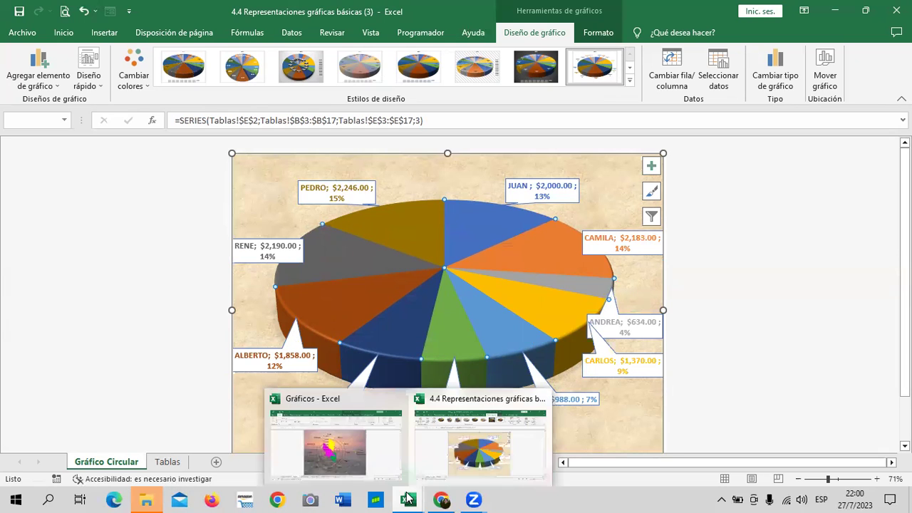
click(340, 455)
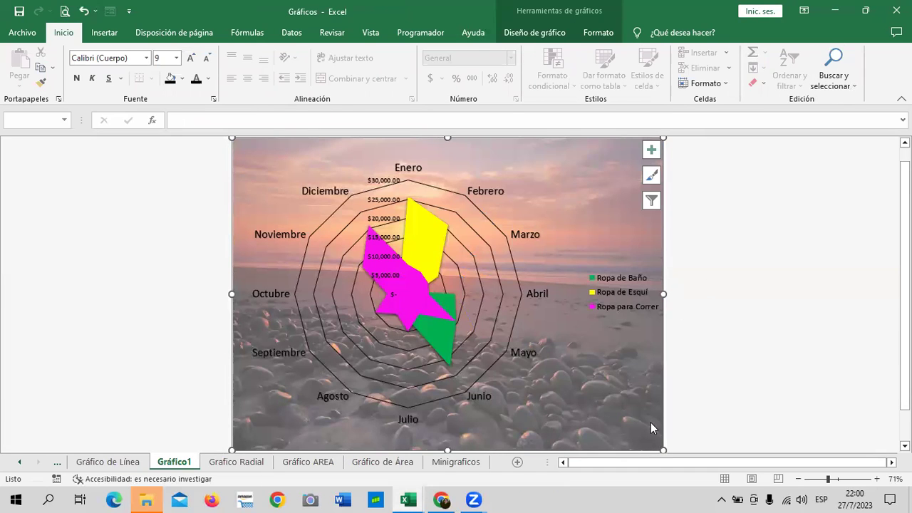
click(385, 463)
click(558, 297)
click(307, 461)
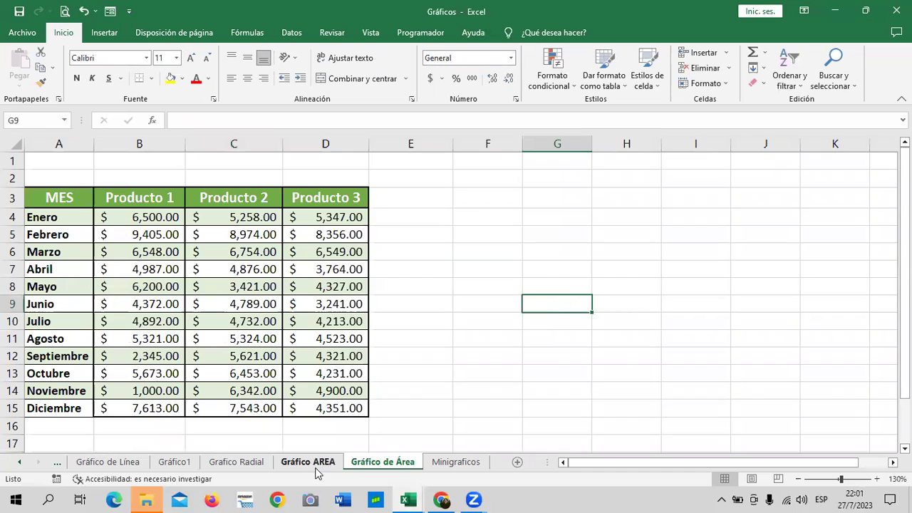
click(236, 461)
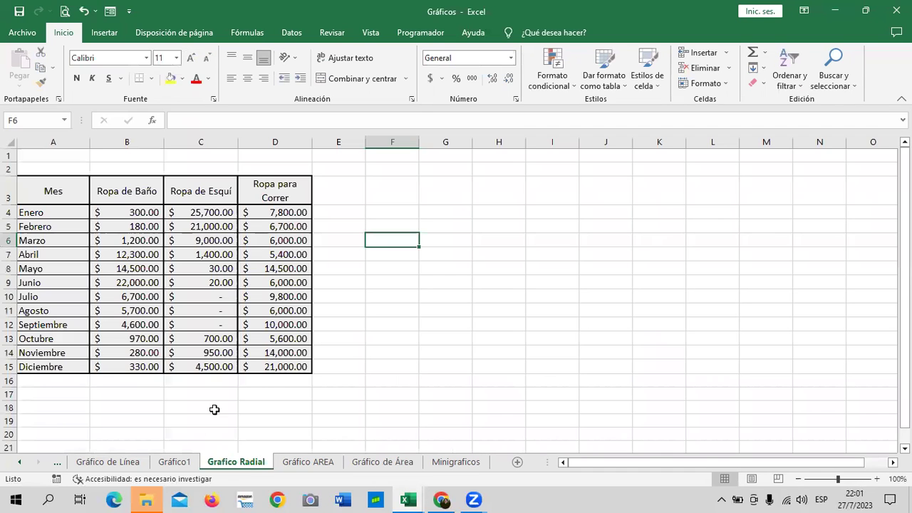
click(17, 464)
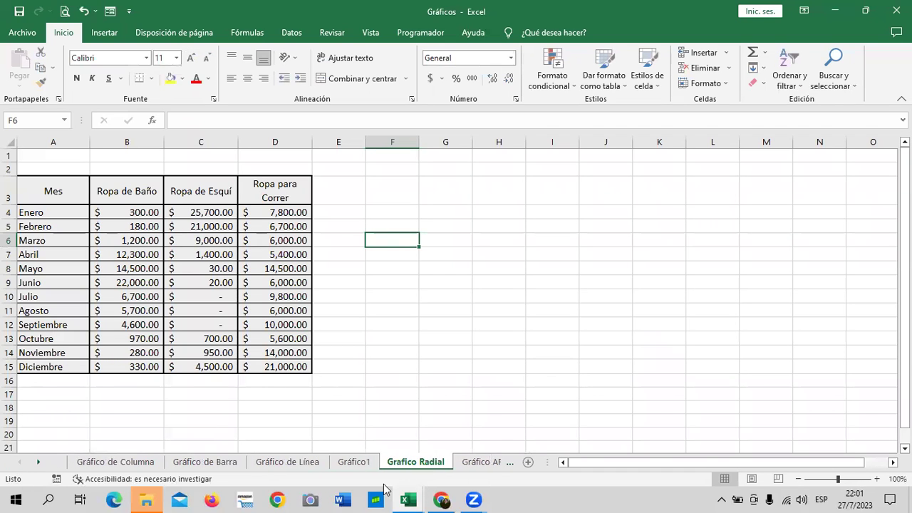
click(125, 463)
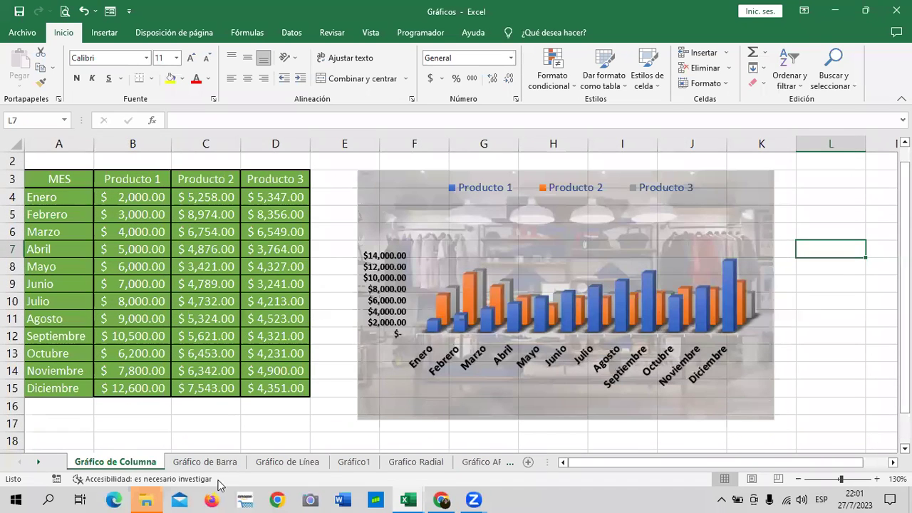
click(205, 461)
mouse_move(463, 208)
mouse_down()
mouse_move(595, 341)
mouse_move(670, 328)
mouse_up()
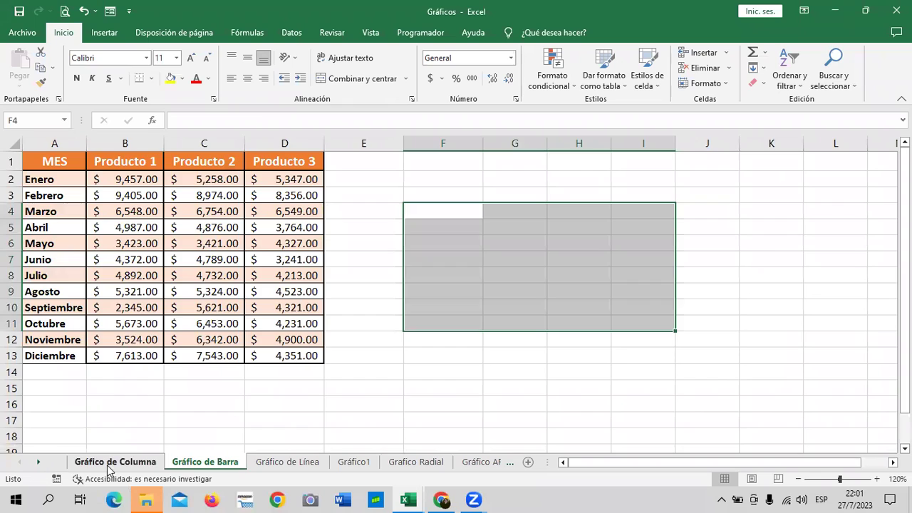
Browse the line, radar and area chart sheets, ending on the Minigraficos sheet
click(112, 464)
click(214, 462)
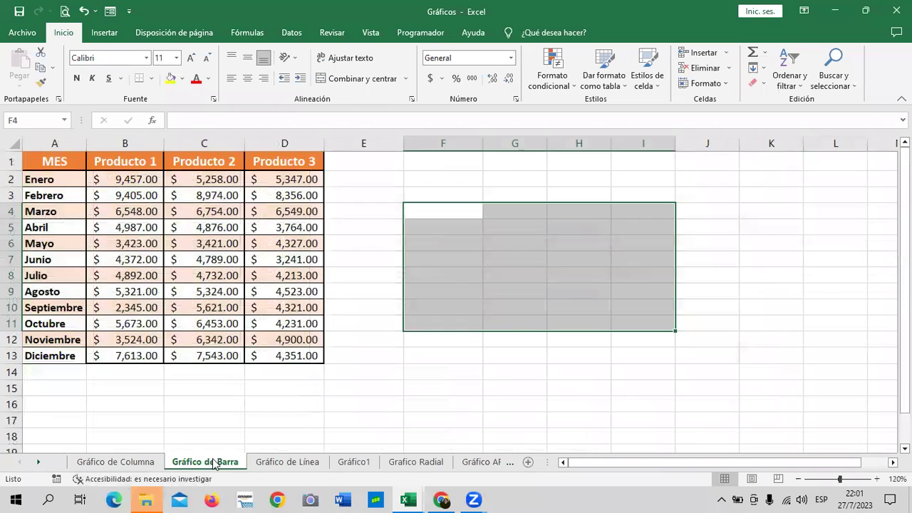
click(278, 463)
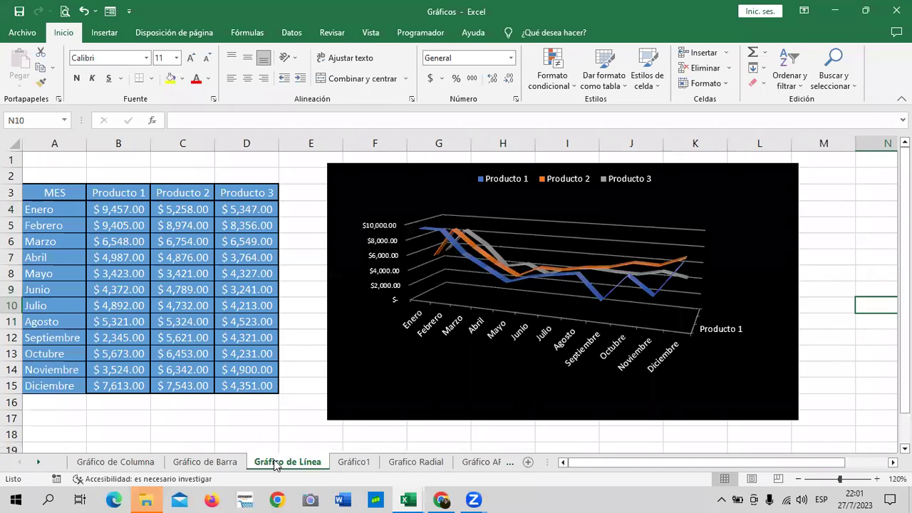
click(366, 465)
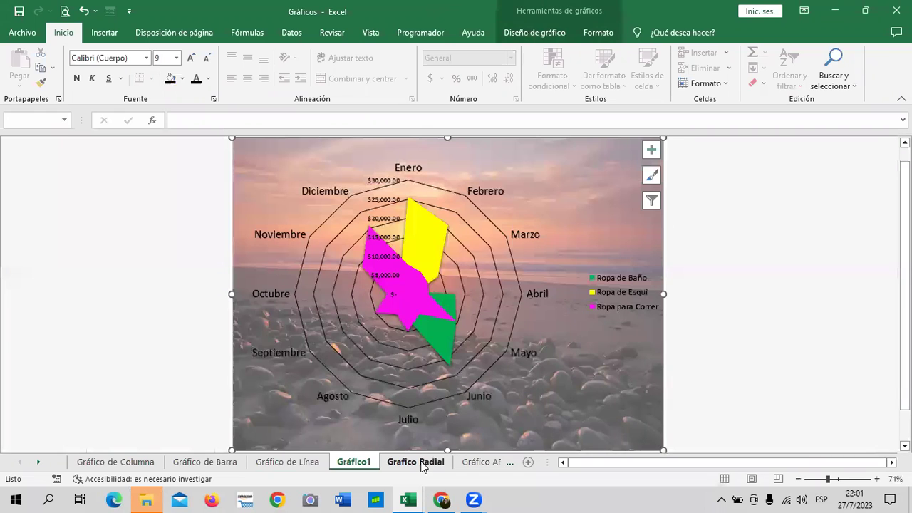
click(418, 461)
click(38, 461)
click(37, 461)
click(318, 463)
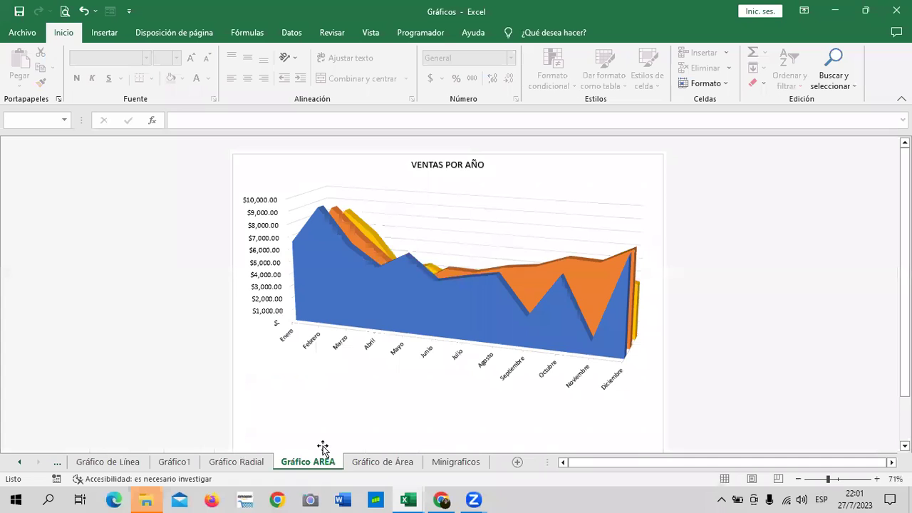
click(378, 465)
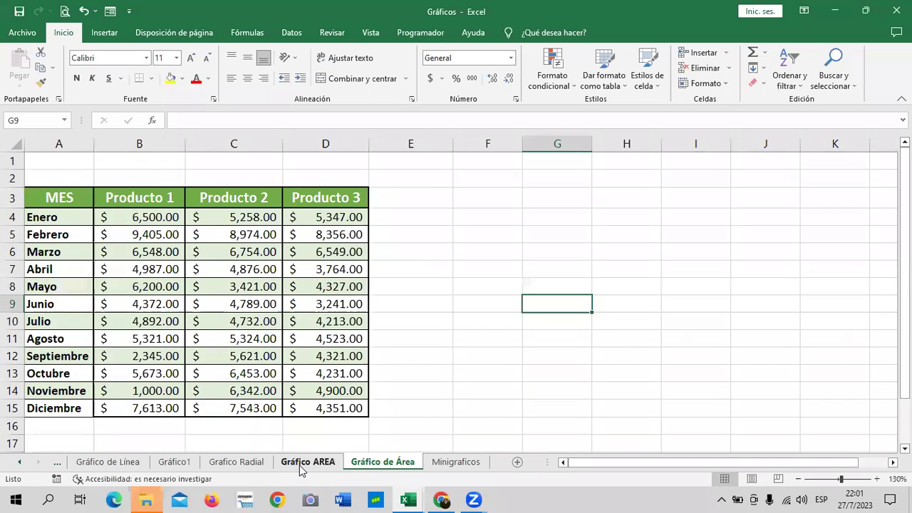
click(317, 463)
click(376, 464)
click(436, 467)
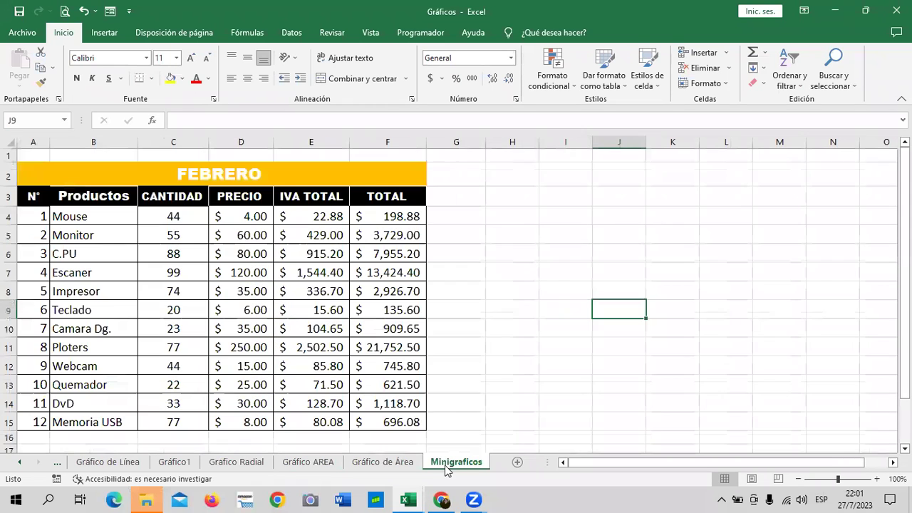
Select empty ranges beside the FEBRERO table, ending on K9:K10
drag(498, 197, 610, 364)
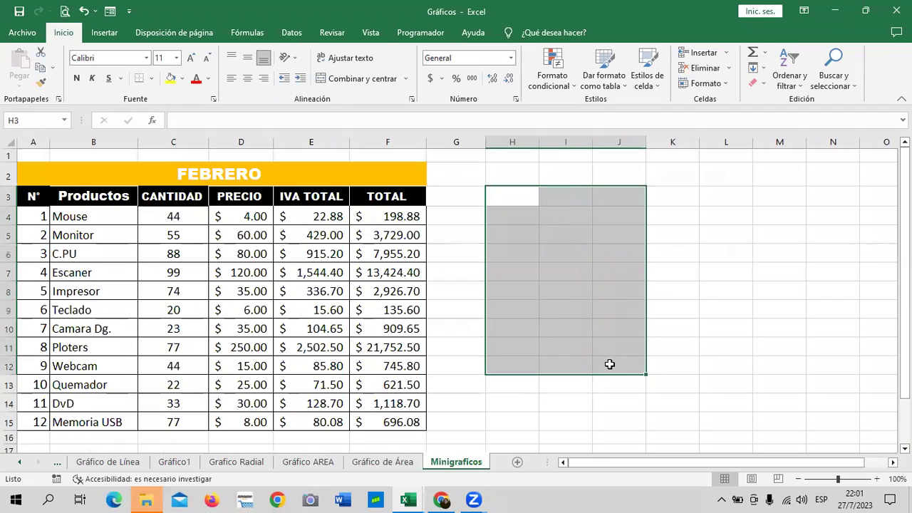
drag(456, 174, 563, 420)
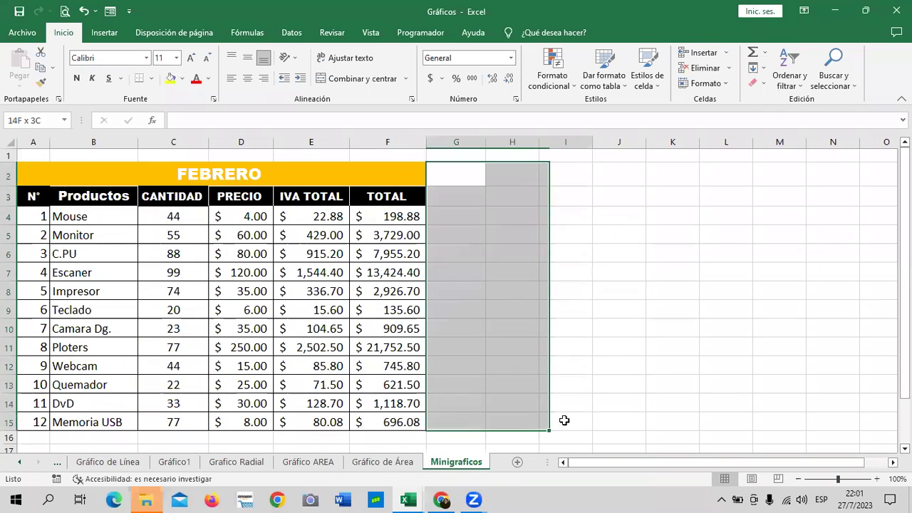
drag(685, 317, 686, 323)
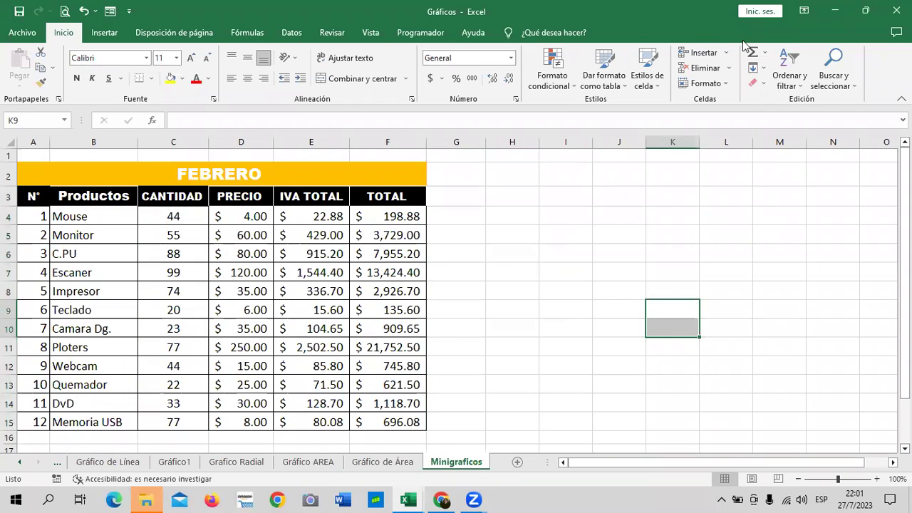